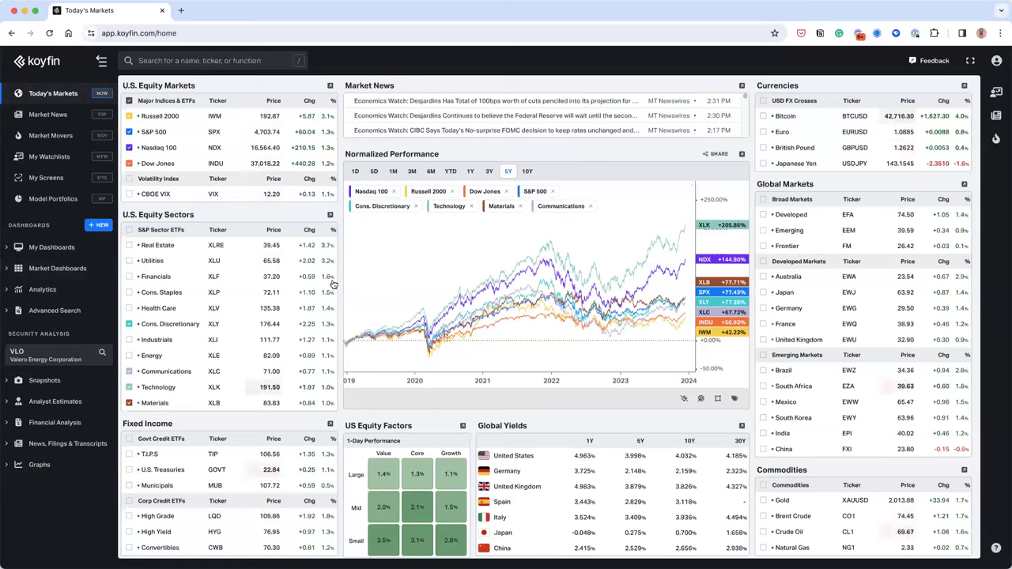
Open the US Sectors market dashboard's Normalized Performance chart as a full graph and hide its series labels.
click(41, 288)
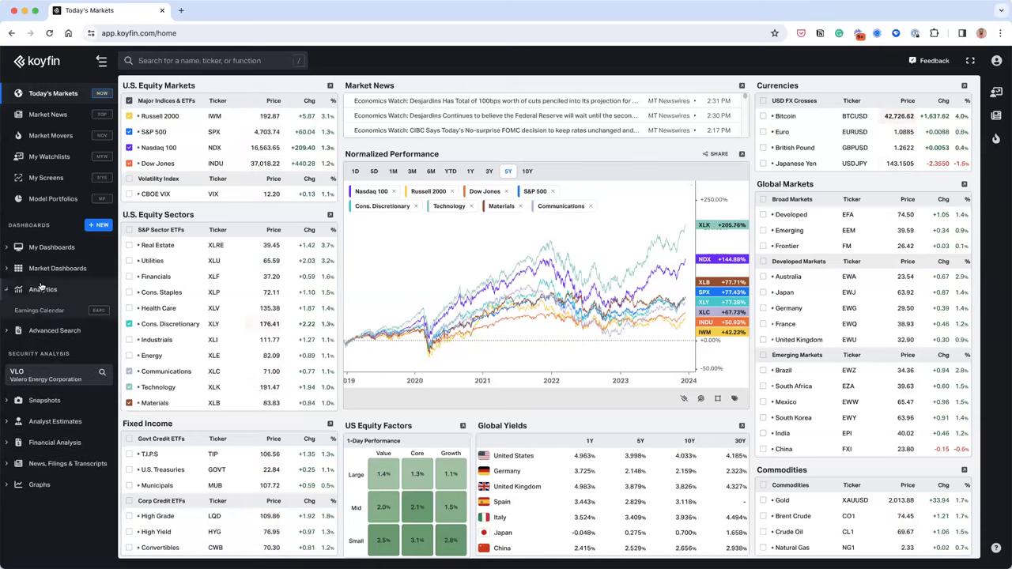
click(48, 269)
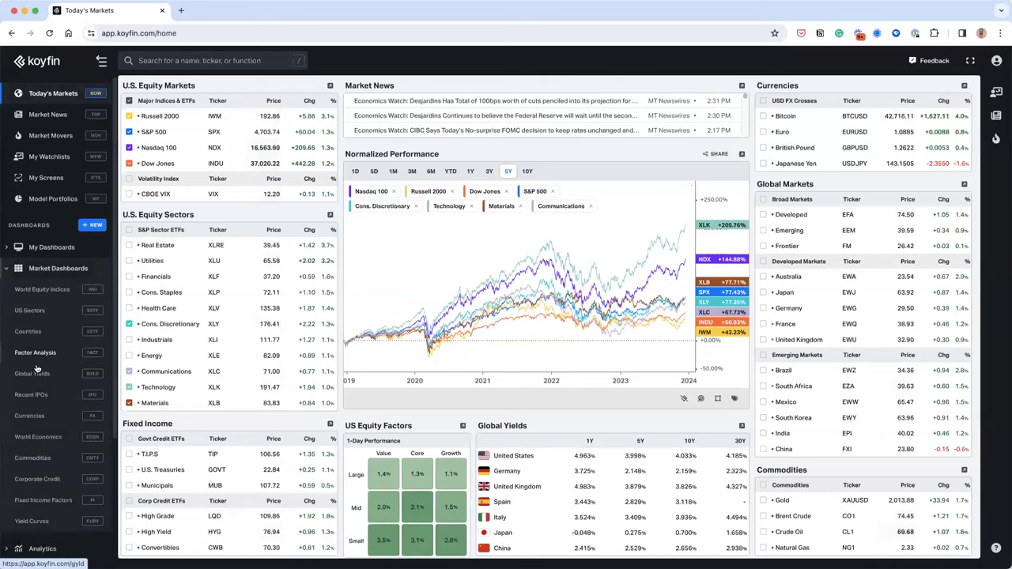
click(34, 317)
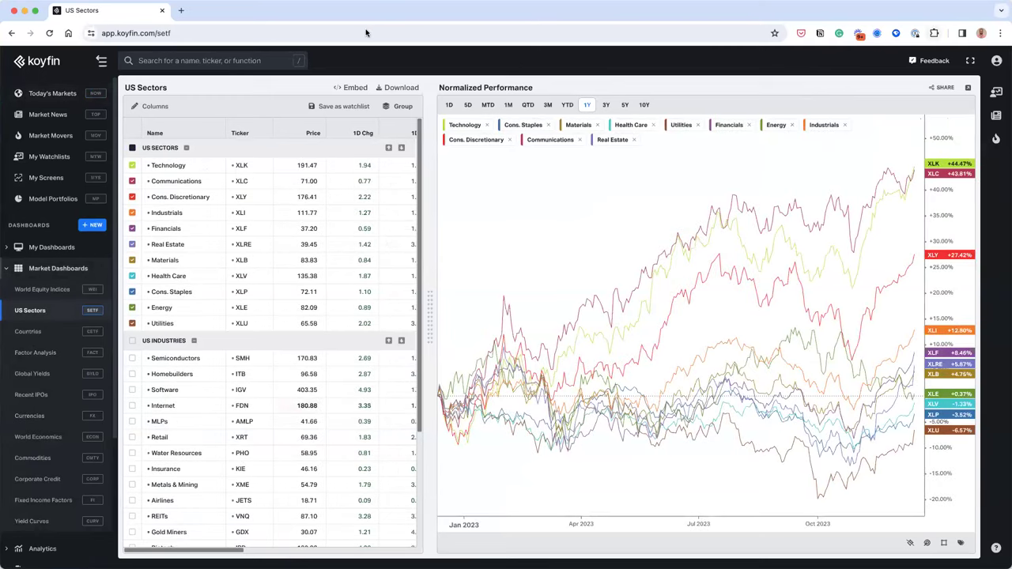
click(969, 91)
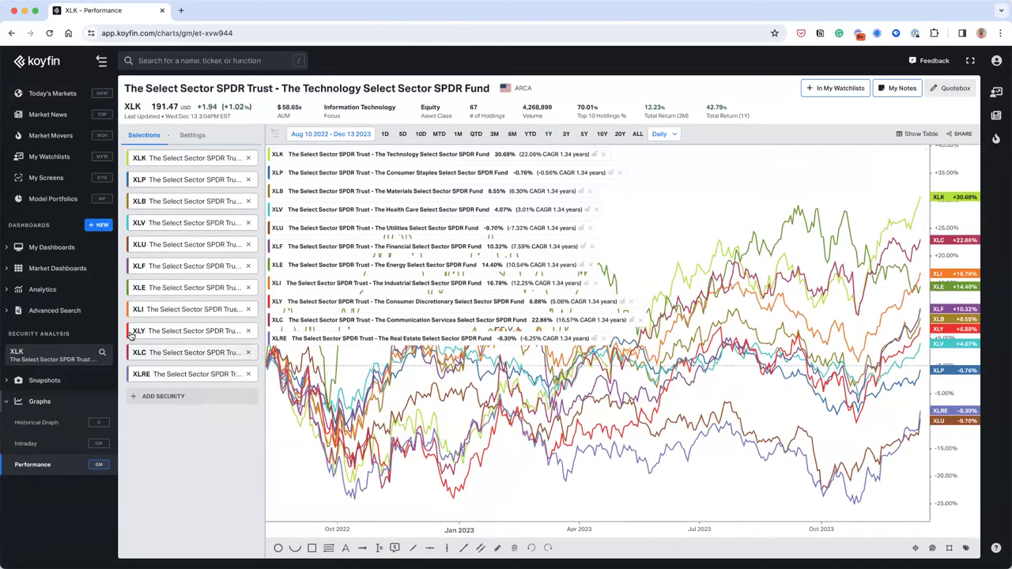
click(965, 549)
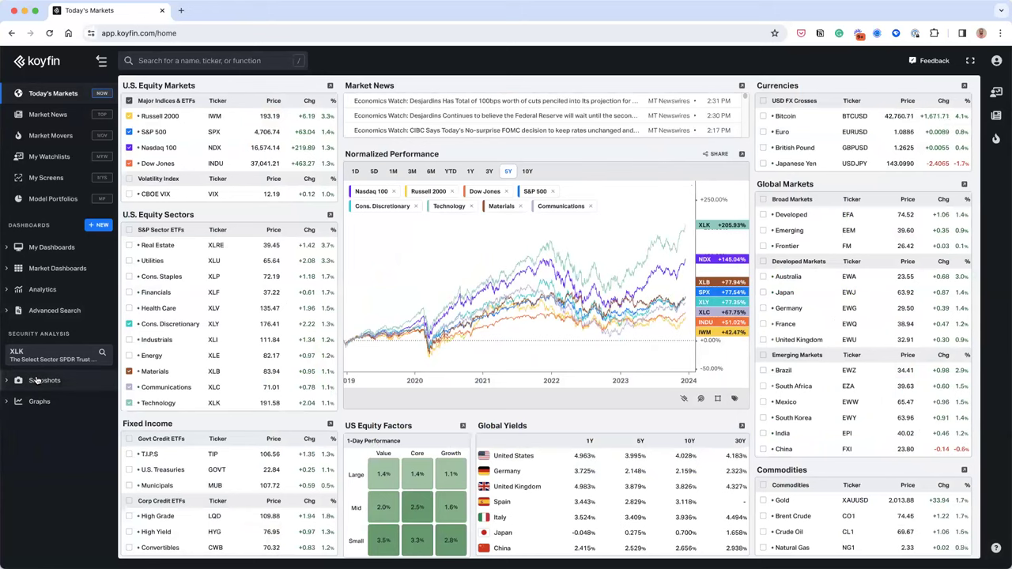
Look through XLK's Historical, Intraday and Performance graphs and return to the Historical Graph.
click(38, 401)
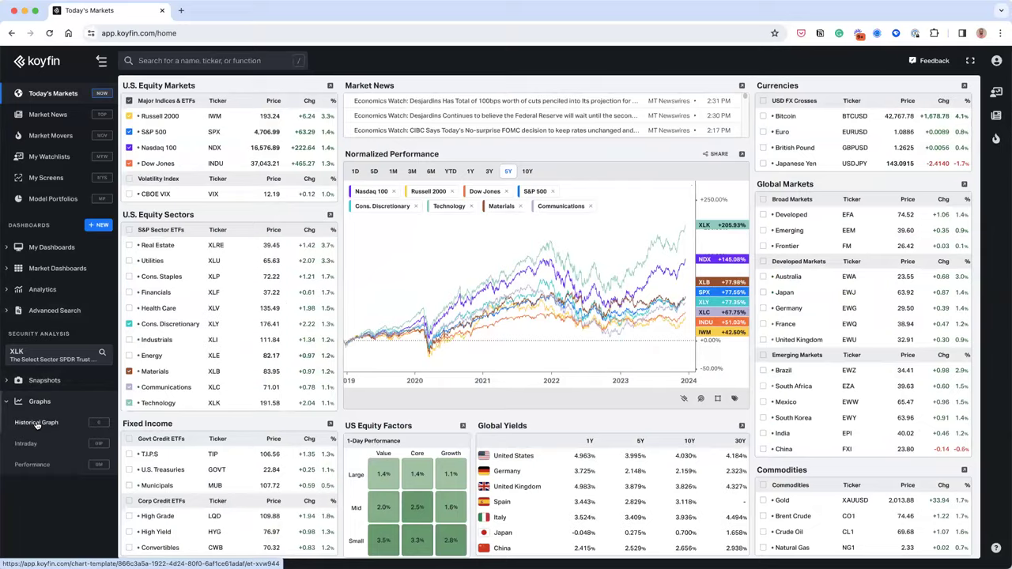
click(36, 424)
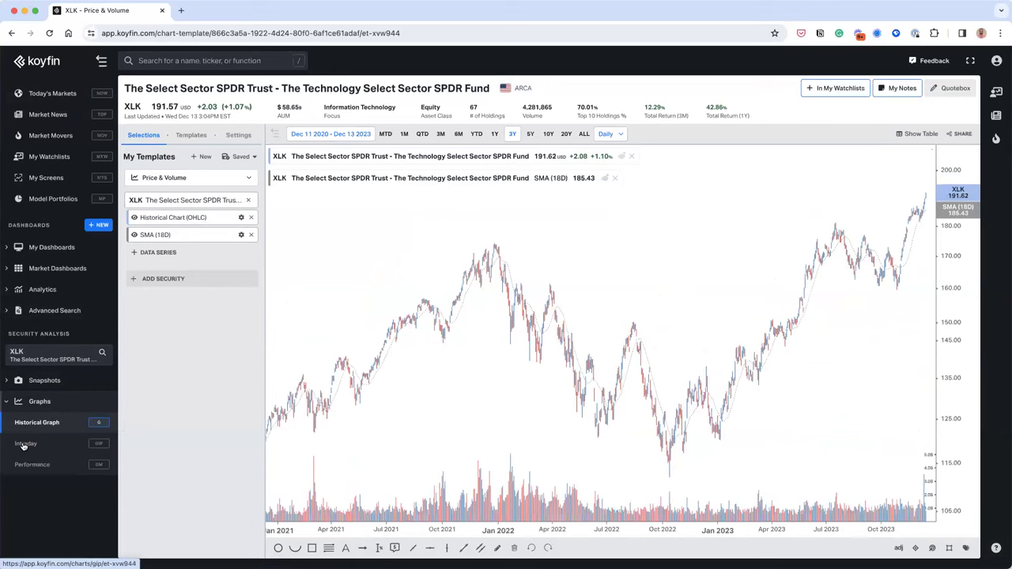
click(22, 446)
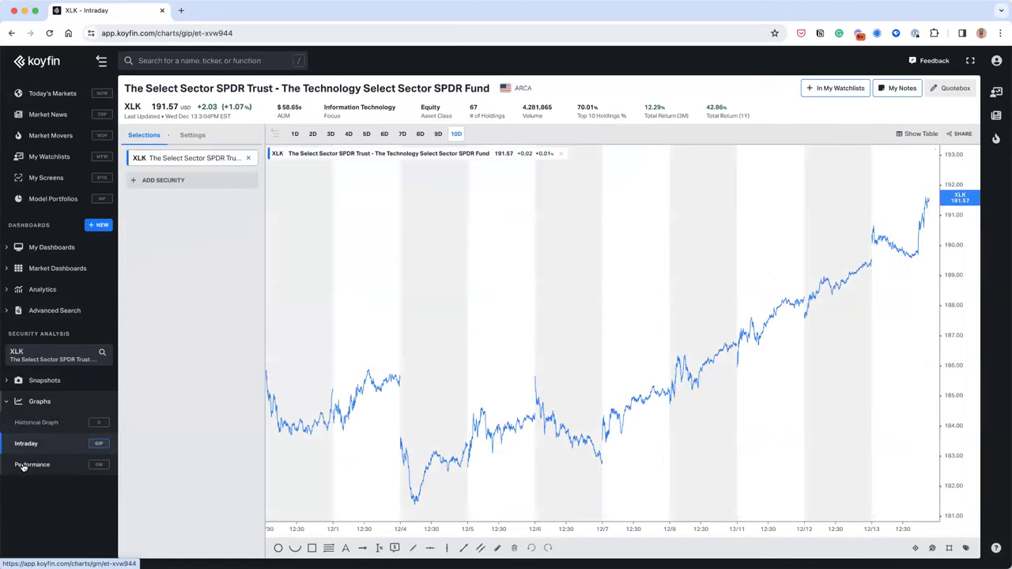
click(22, 467)
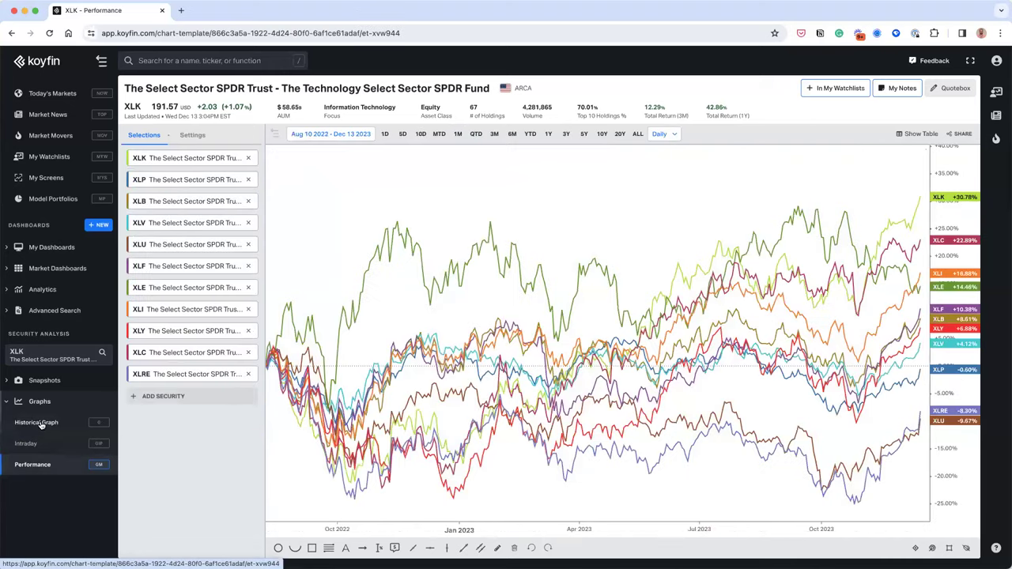
click(42, 424)
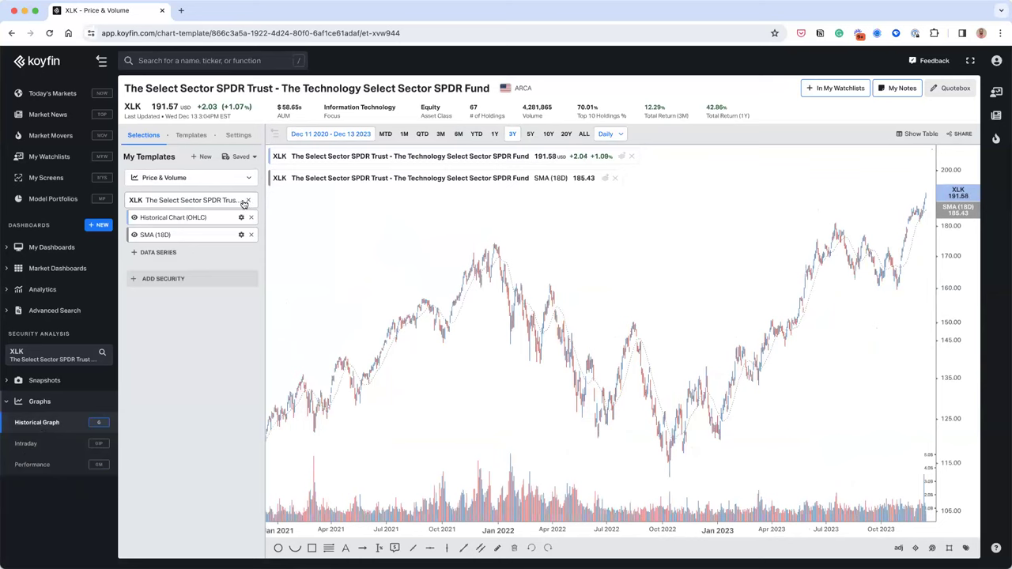
Add Microsoft (MSFT) and Apple (AAPL) to XLK's Intraday graph and change the axis scale type to percent.
click(46, 447)
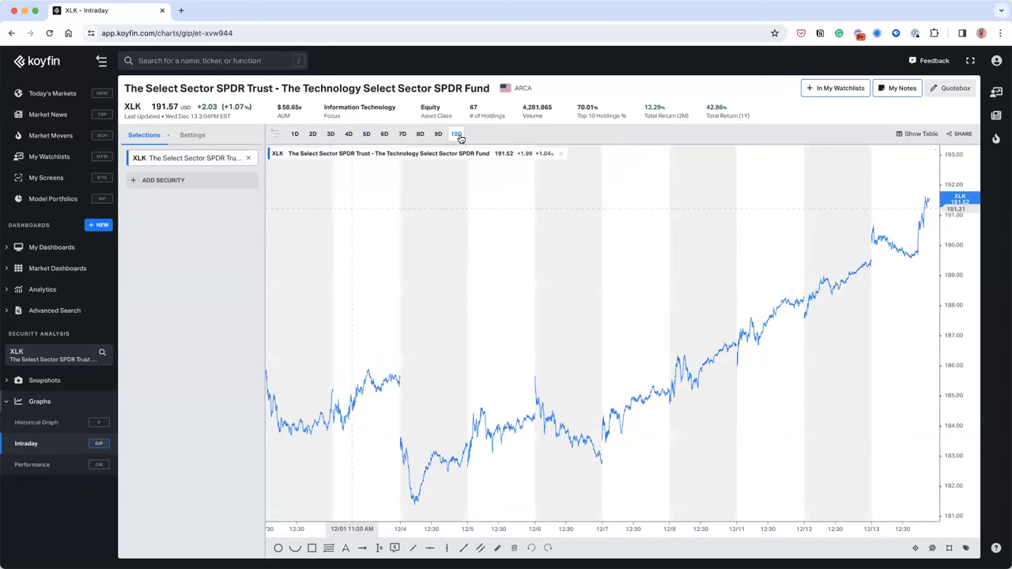
click(439, 134)
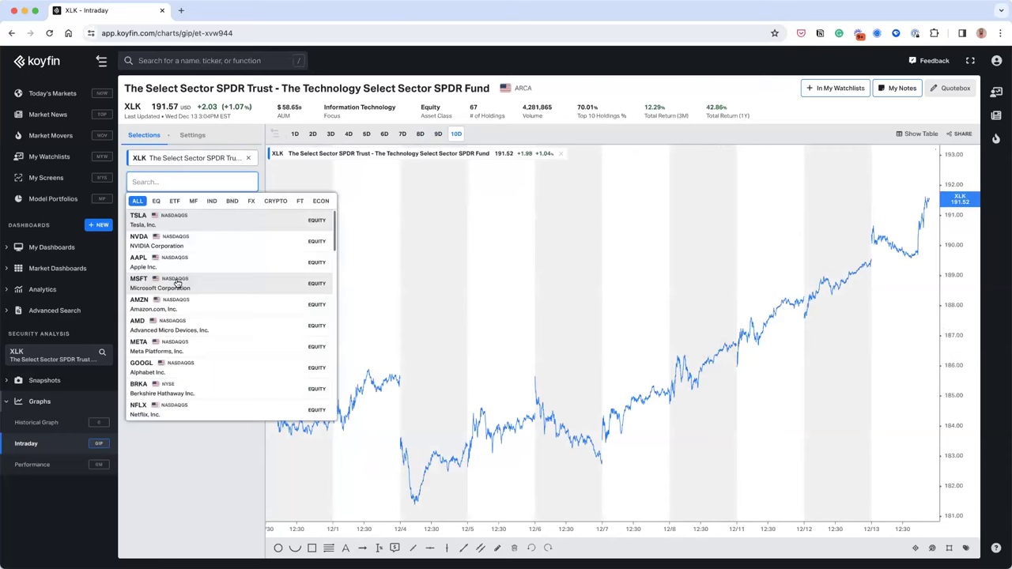
click(179, 282)
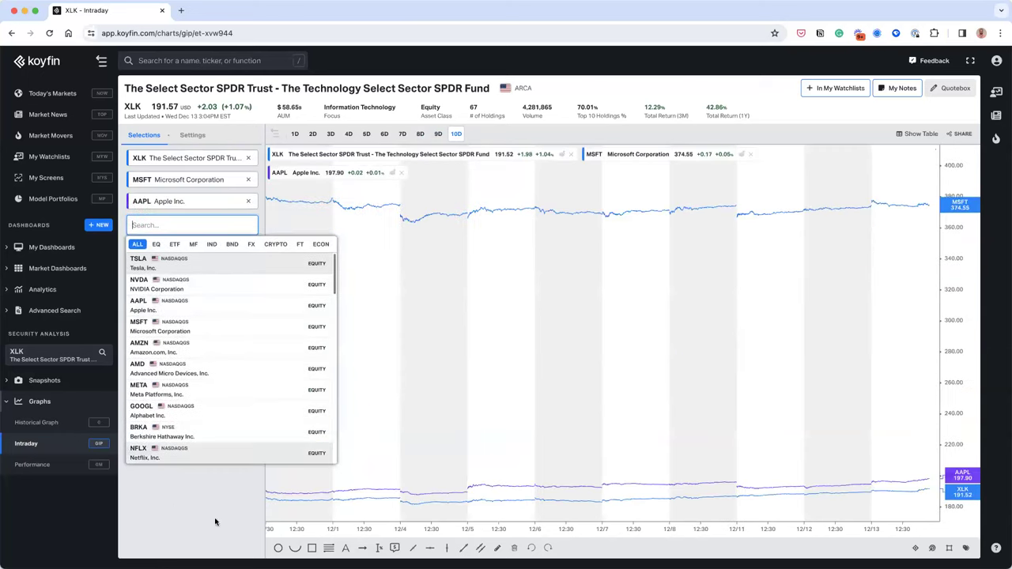
click(522, 338)
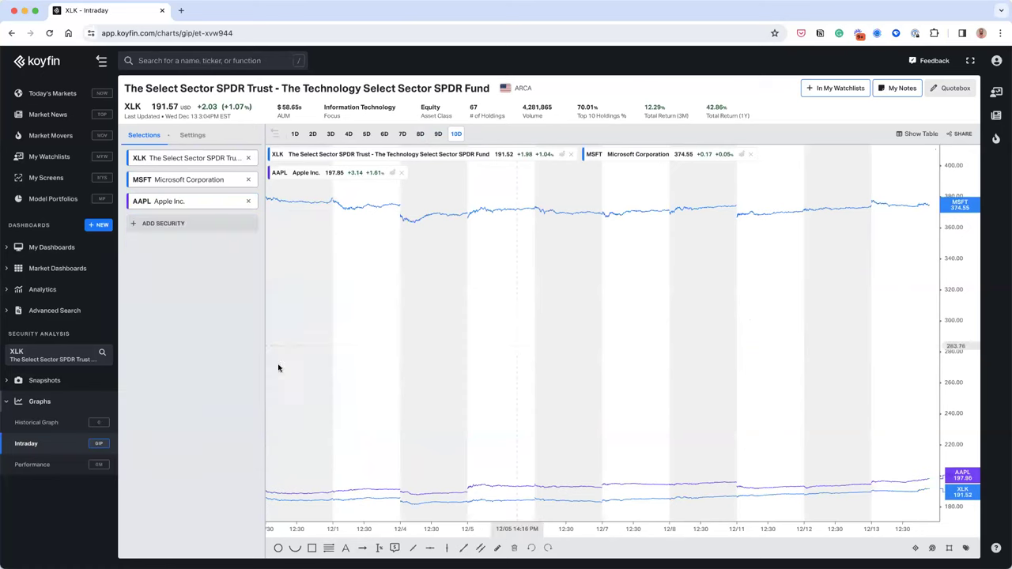
click(959, 241)
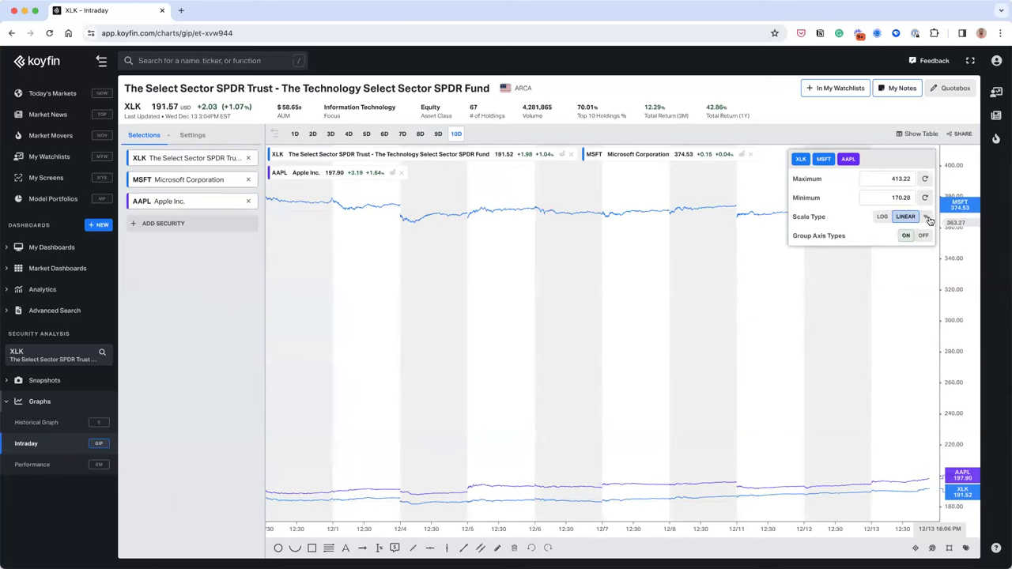
click(927, 219)
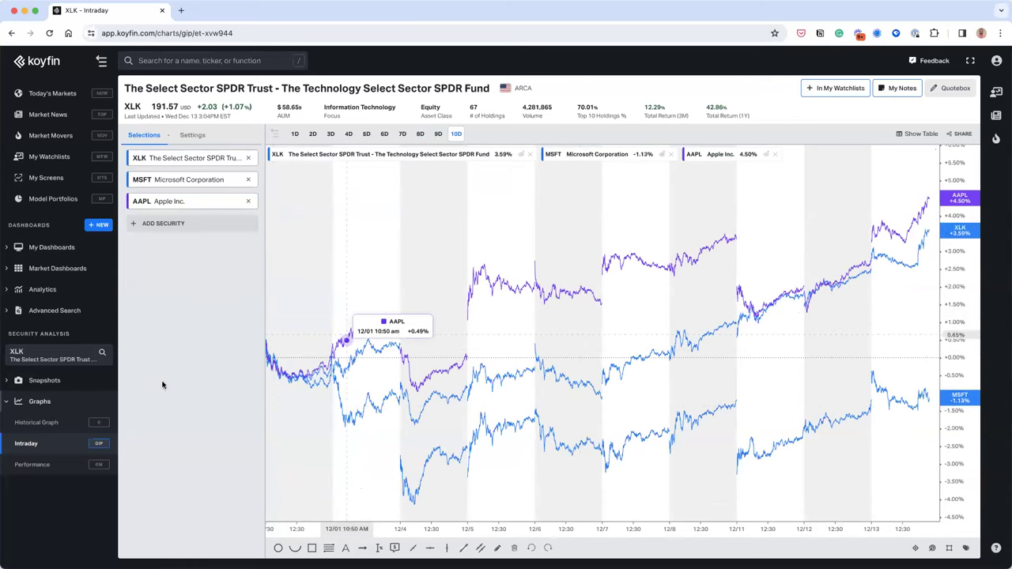
Remove every security except XLK from the Performance graph and set its time range to 1Y.
click(50, 469)
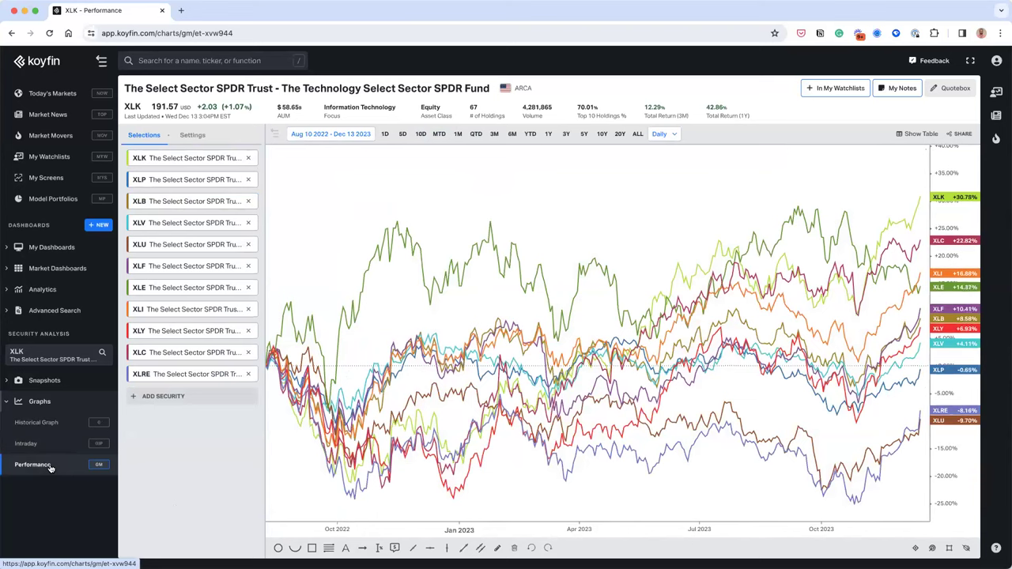
click(235, 220)
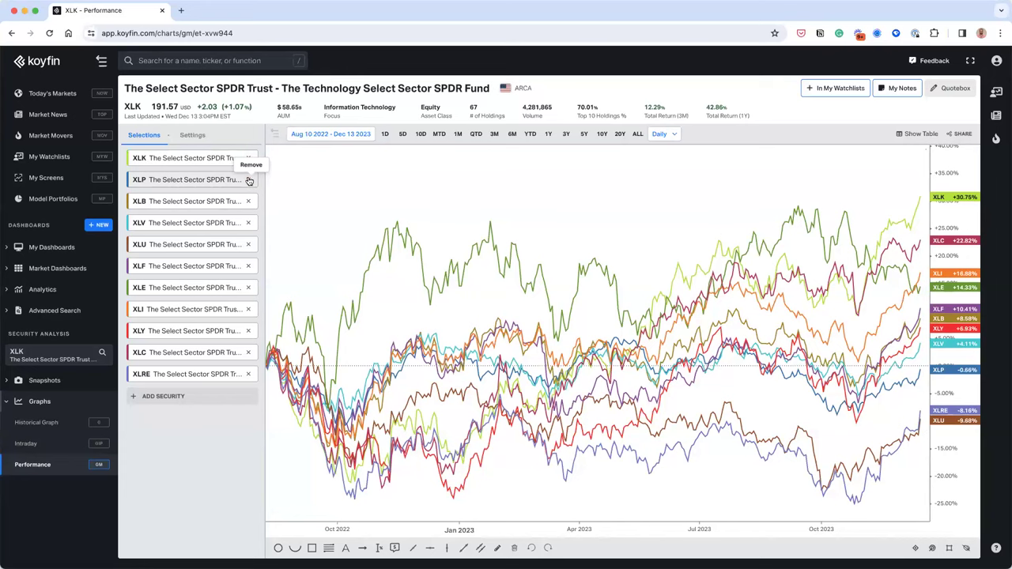
triple_click(247, 180)
triple_click(248, 179)
click(247, 179)
triple_click(248, 179)
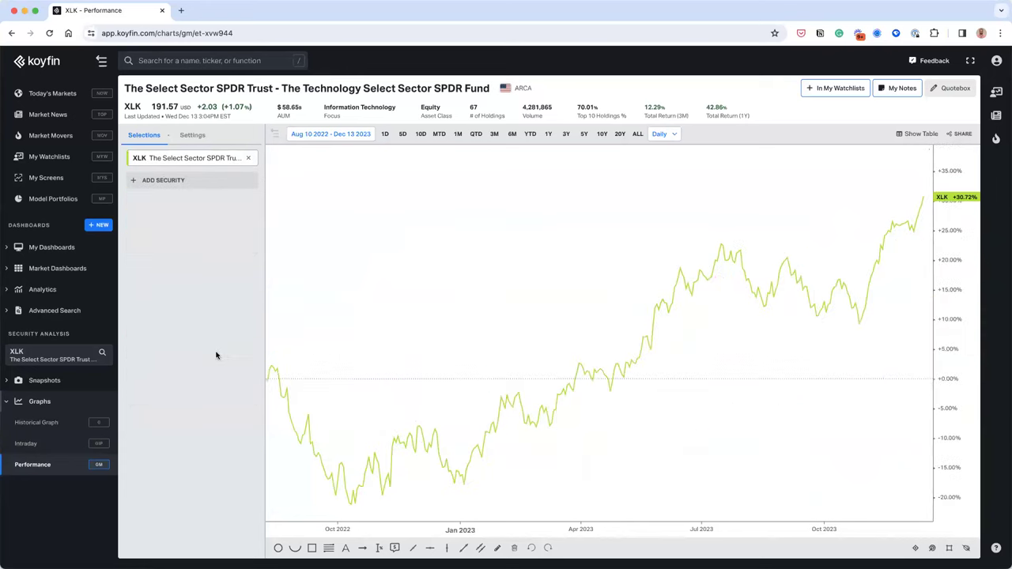
click(549, 135)
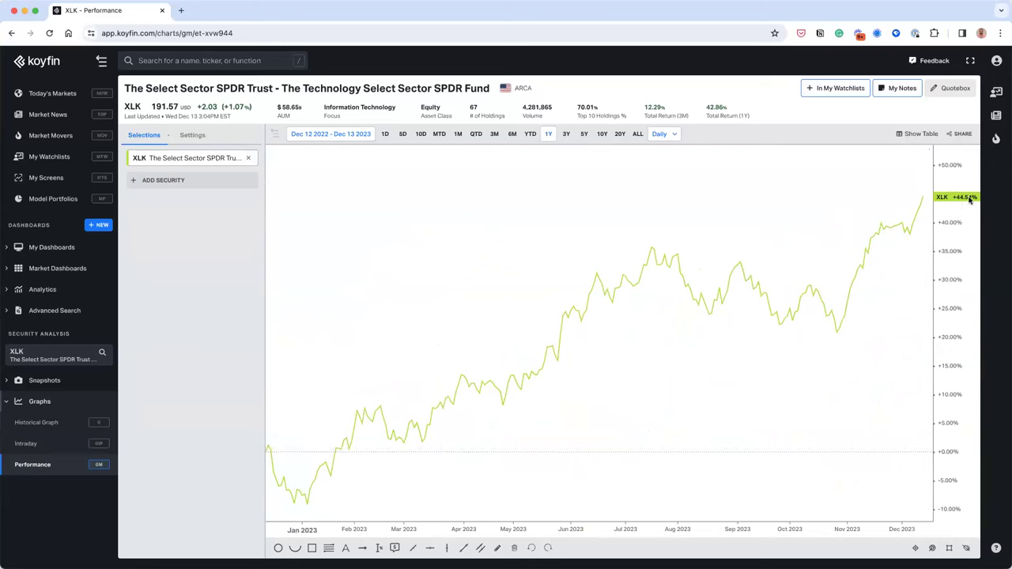
Add the NASDAQ-listed Apple stock (AAPL) to the Performance graph to compare it with XLK.
click(180, 176)
text(aapl)
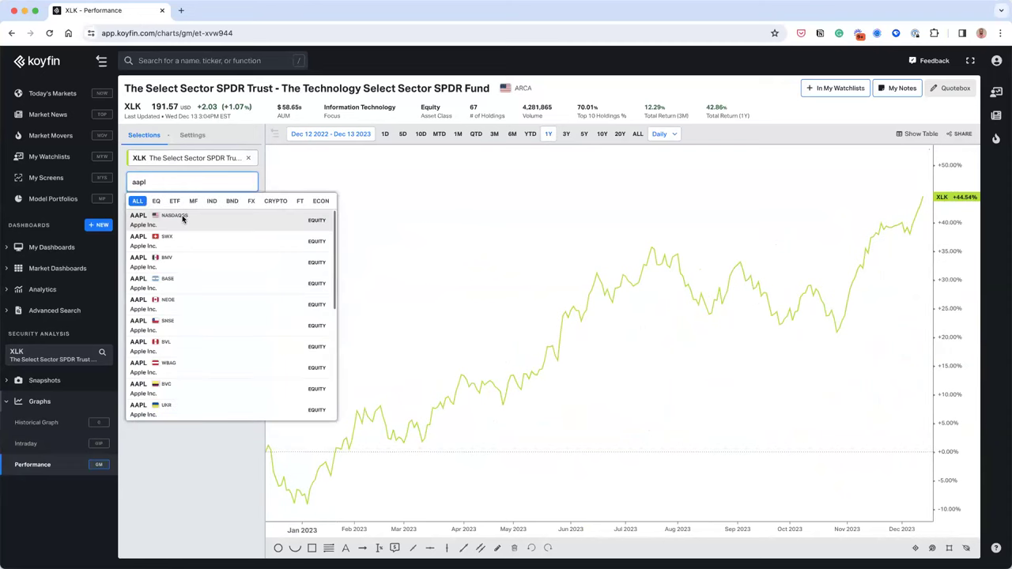
click(182, 219)
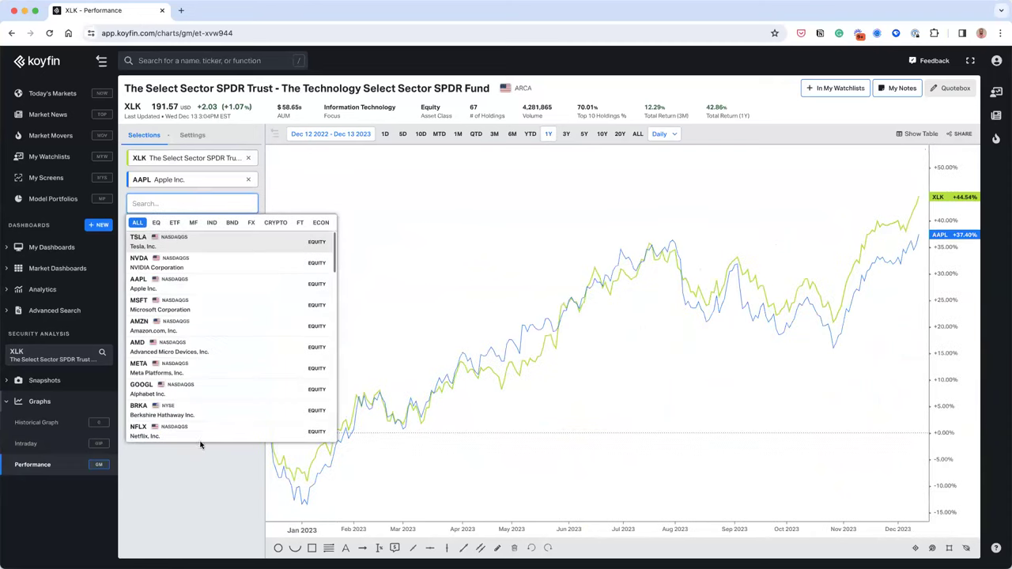
click(954, 245)
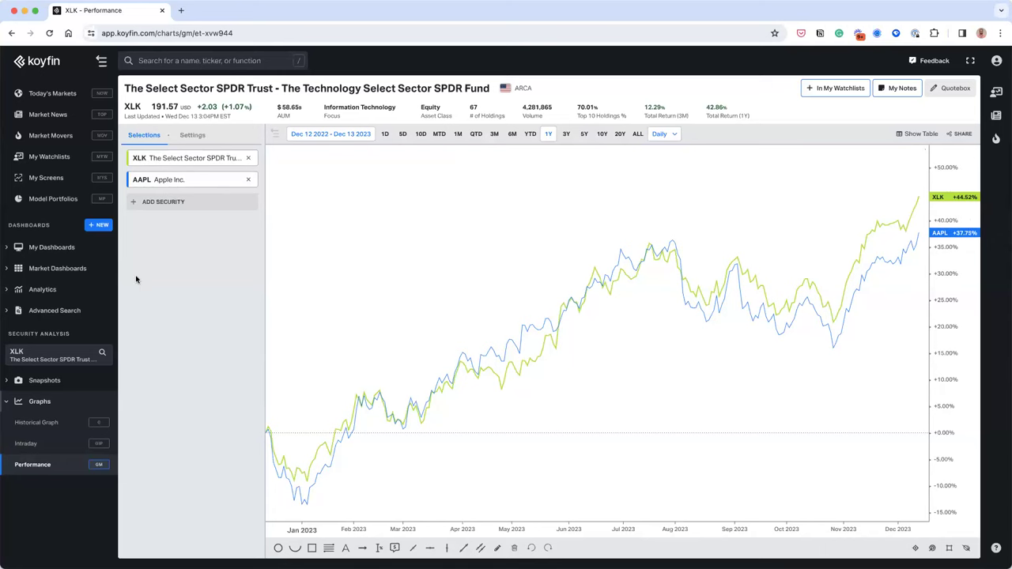
Add the S&P 500 index (SPX) to the Performance graph.
click(155, 202)
text(SPX)
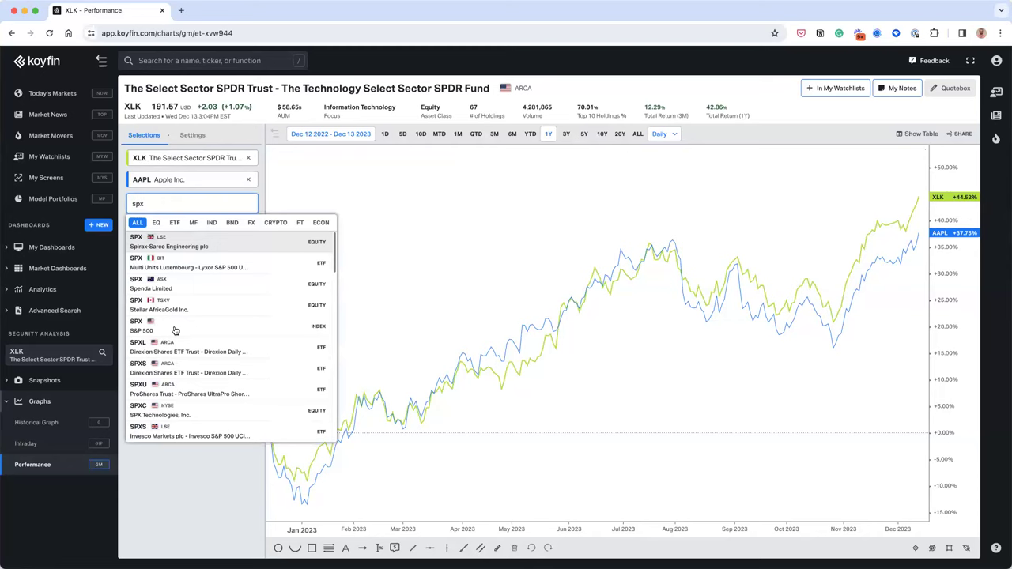
click(176, 326)
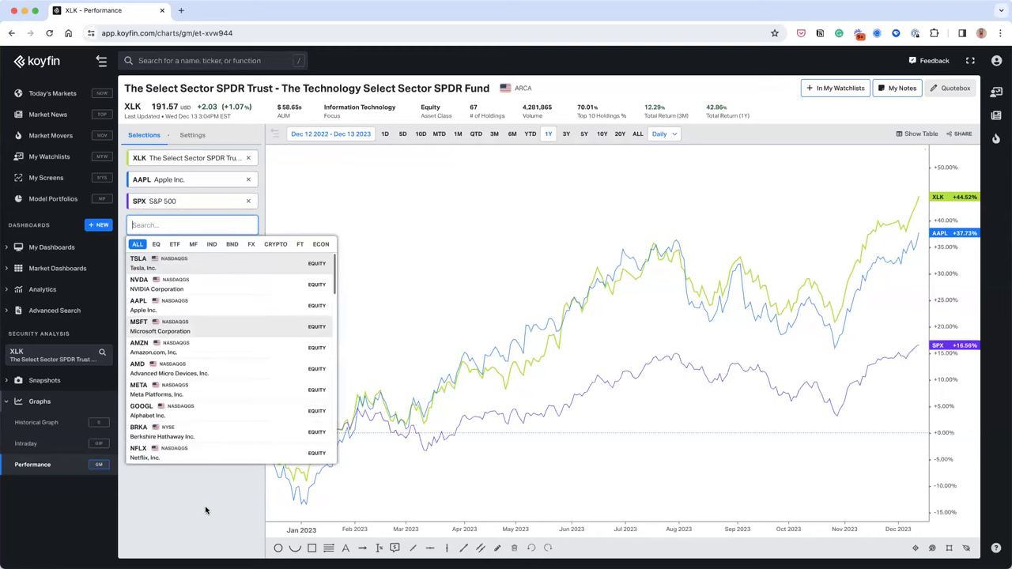
click(190, 212)
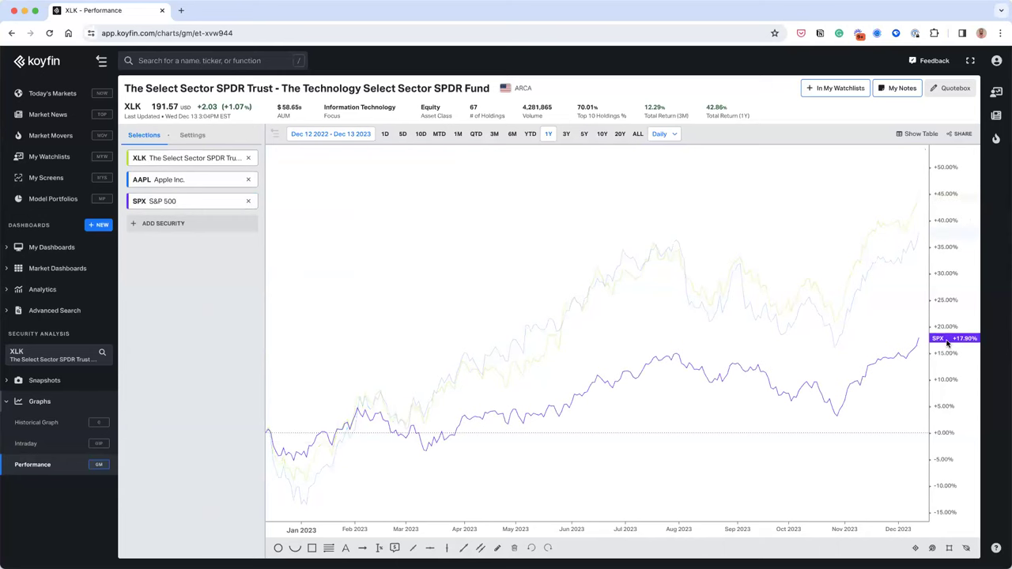
Add the Japan NIKKEI 225 index (NKY) to the Performance graph.
click(149, 225)
text(nky)
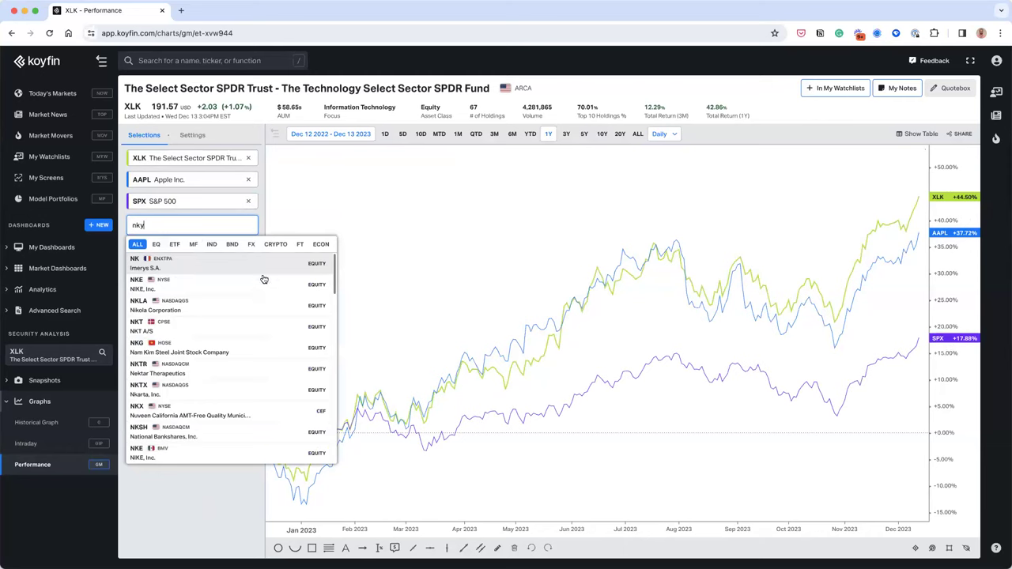
key(Return)
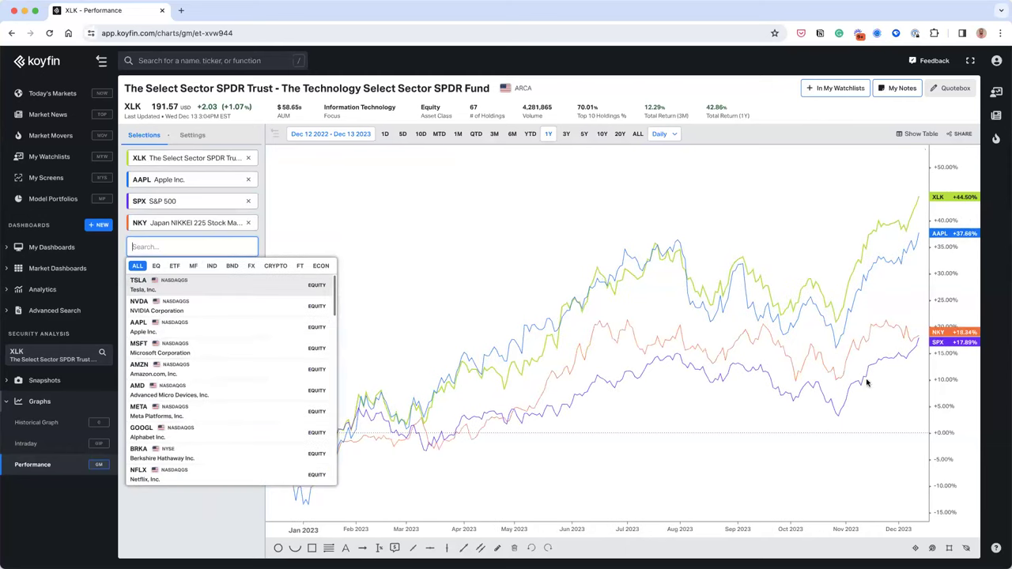
click(944, 345)
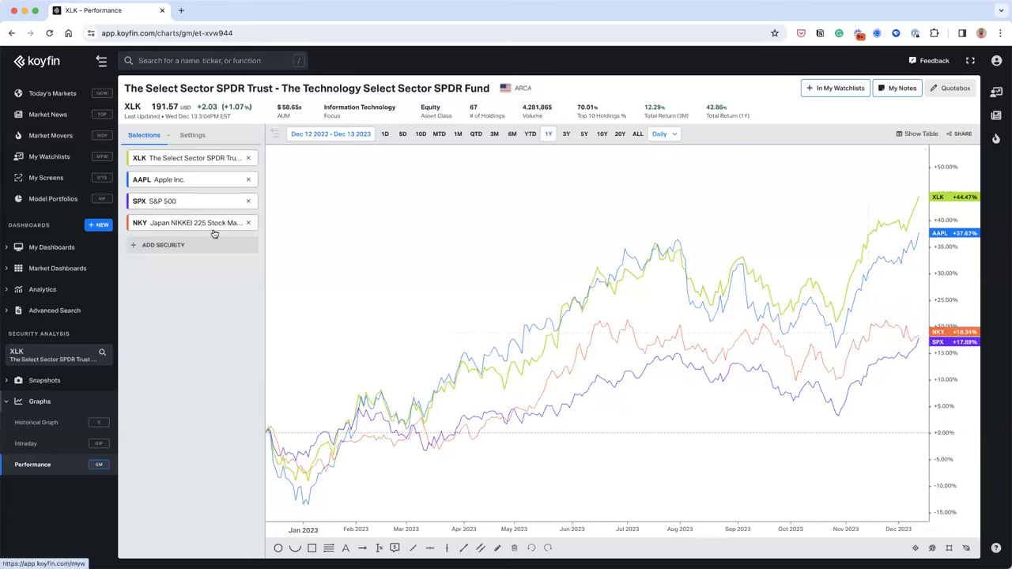
Remove the SPX and NKY indices from the Performance graph.
click(249, 202)
click(248, 202)
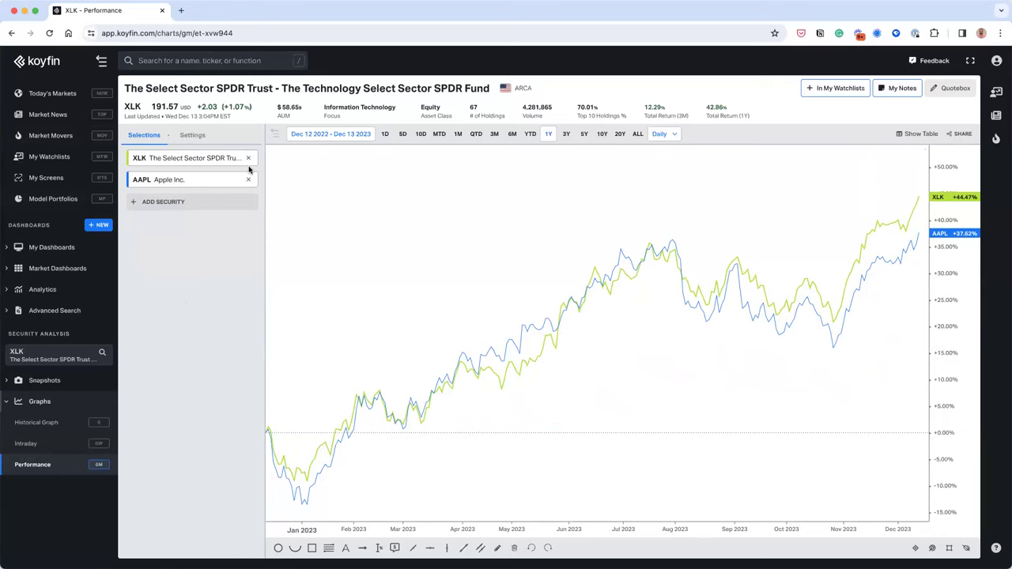
Add the SPDR S&P 500 ETF Trust (SPY) to the Performance graph.
click(167, 202)
text(spy)
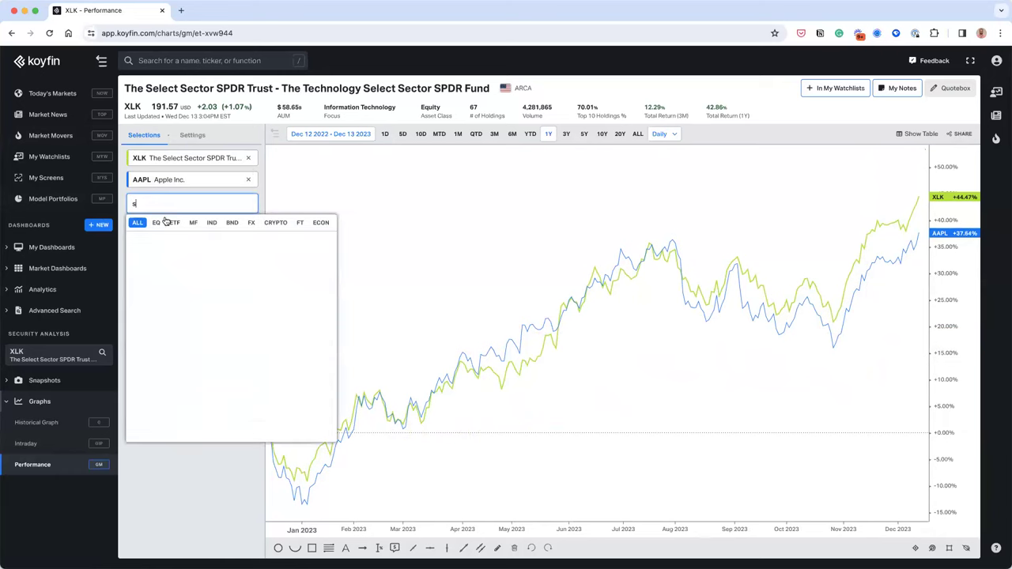
key(Return)
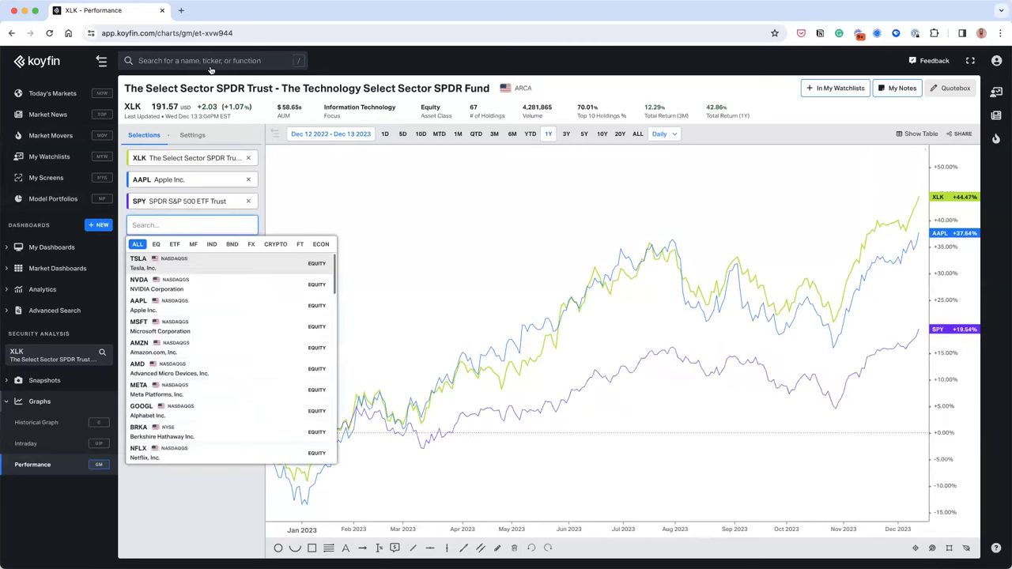
click(150, 200)
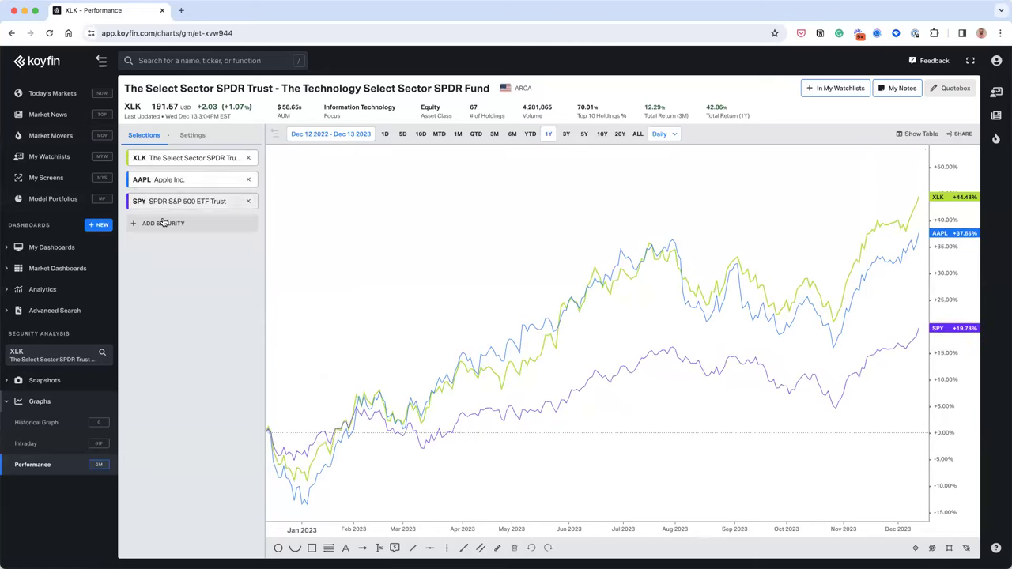
Add the iShares MSCI ETF with ticker EWJ to the Performance graph.
click(163, 223)
text(e)
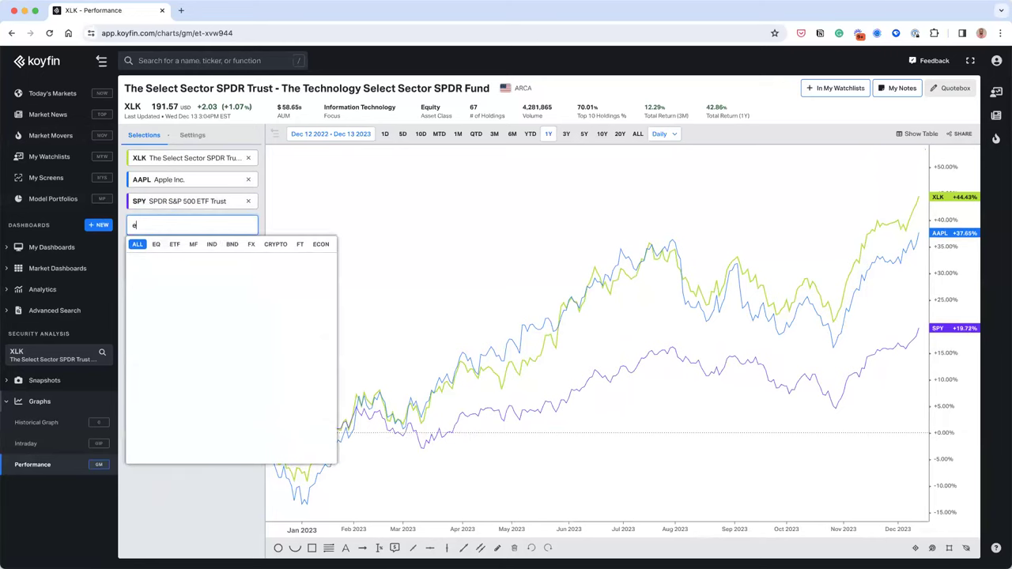
text(wj)
key(Return)
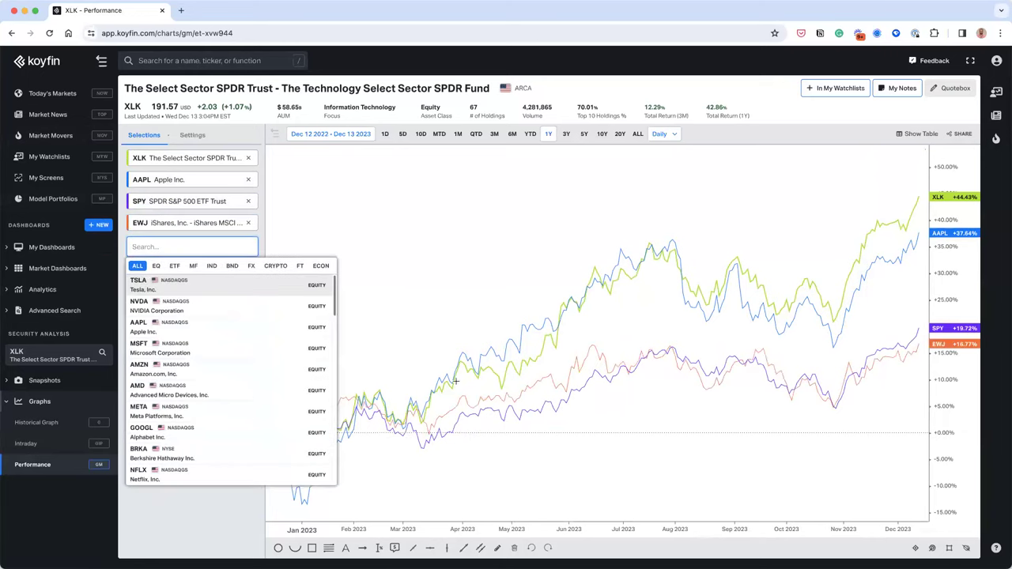
Dismiss the security search and remove the SMA (18D) series from XLK's historical graph.
click(844, 378)
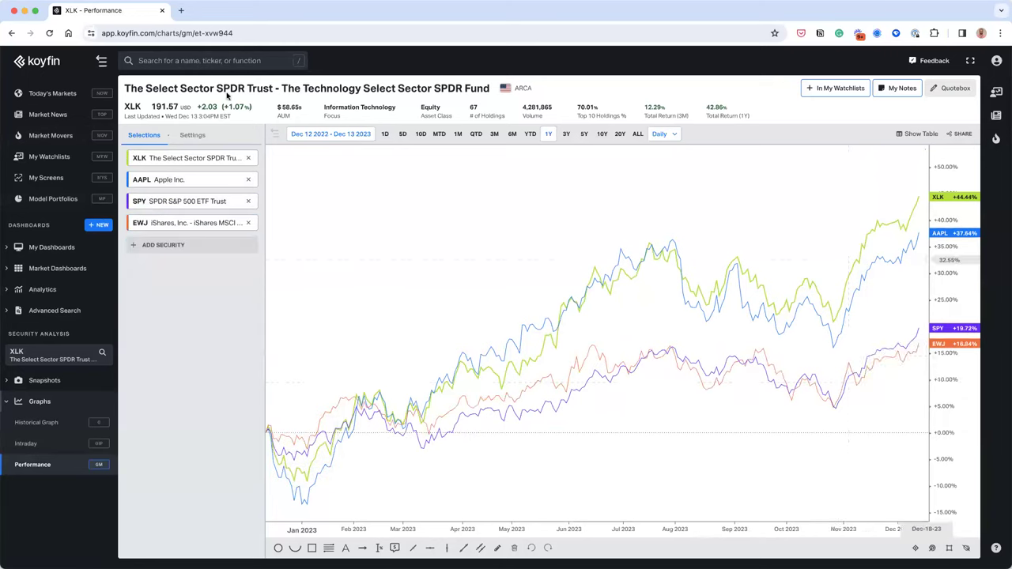
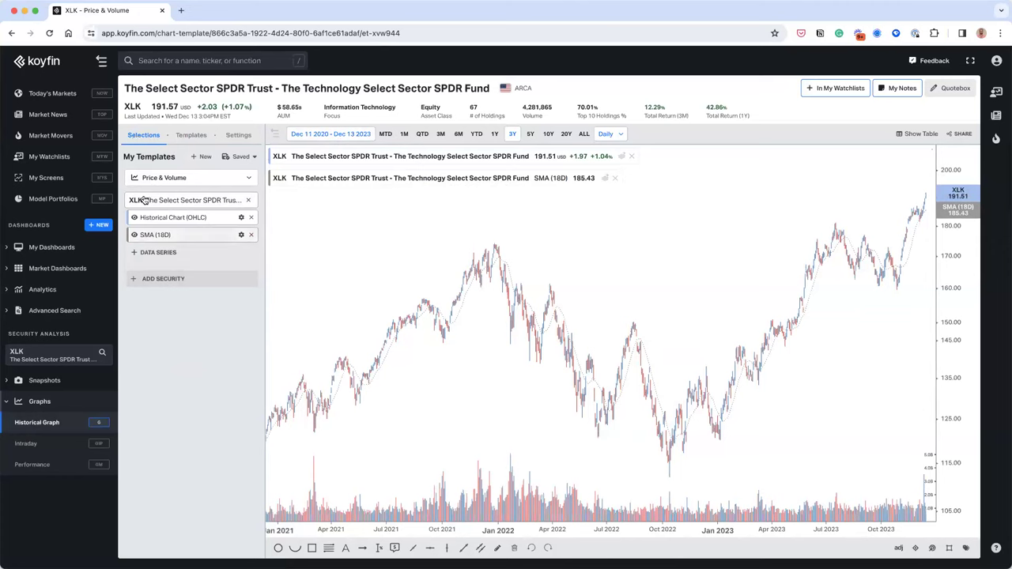
click(251, 234)
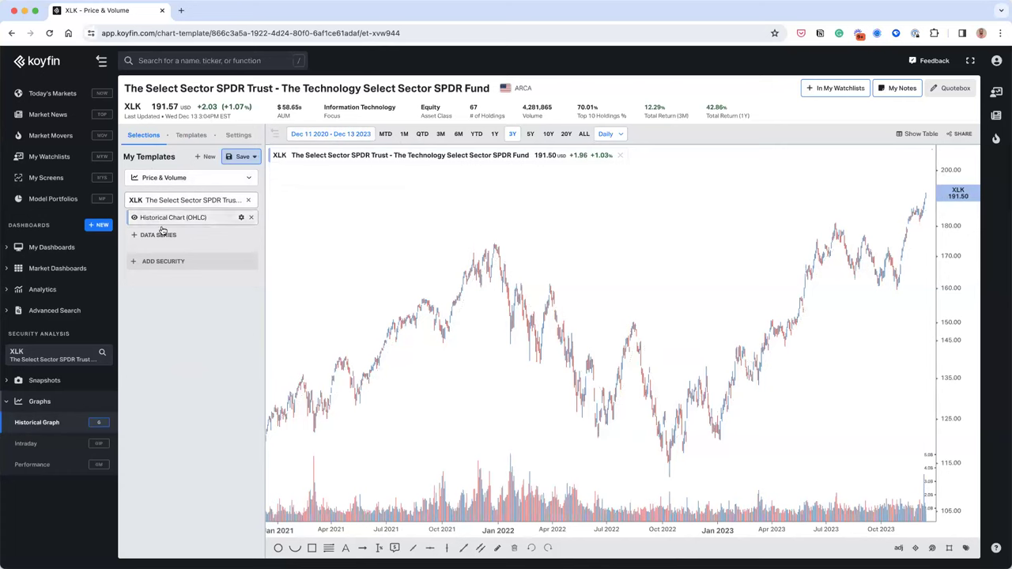
Add the utilities fund XLU and the health care fund XLV as securities on the historical graph.
click(162, 263)
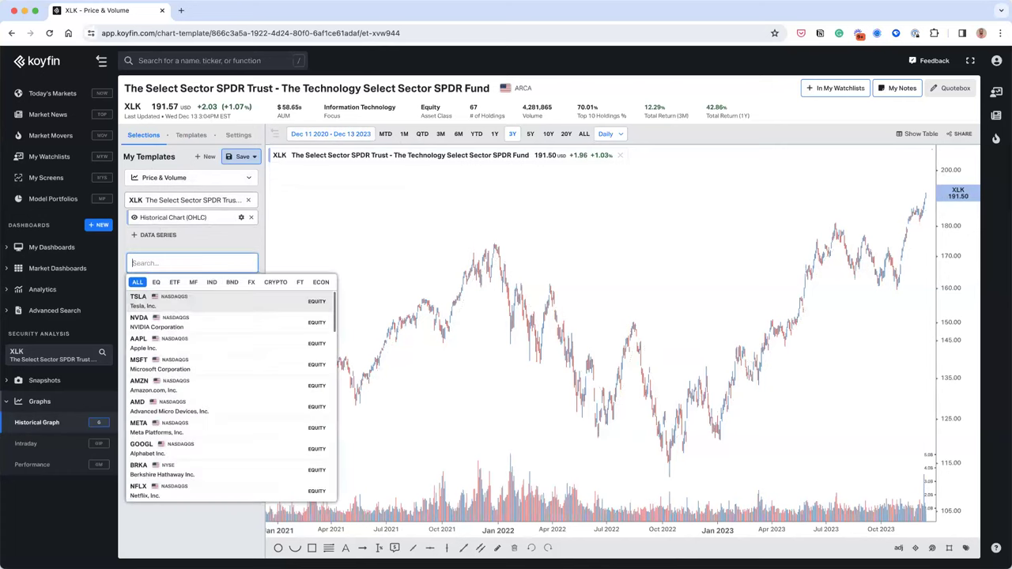
text(xlu)
key(Return)
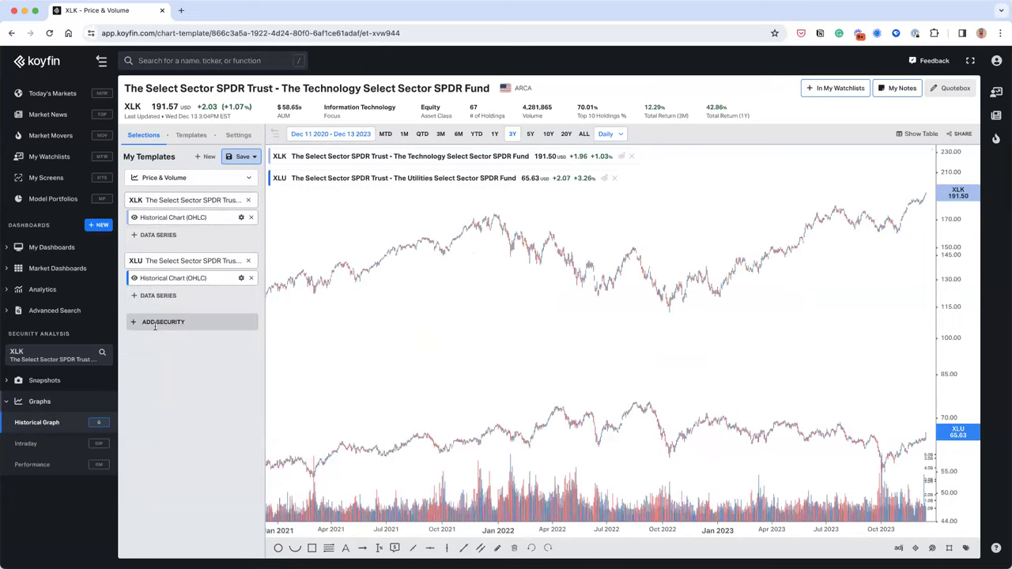
click(155, 325)
text(xlv)
key(Return)
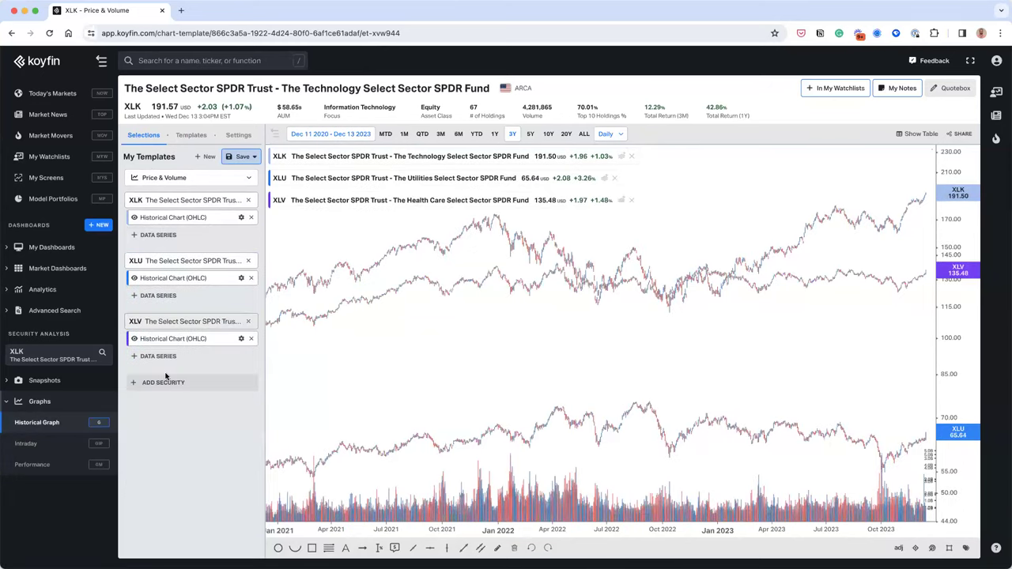
Add a Short Interest (%) data series from Basic Market Data to XLU.
click(184, 296)
click(187, 381)
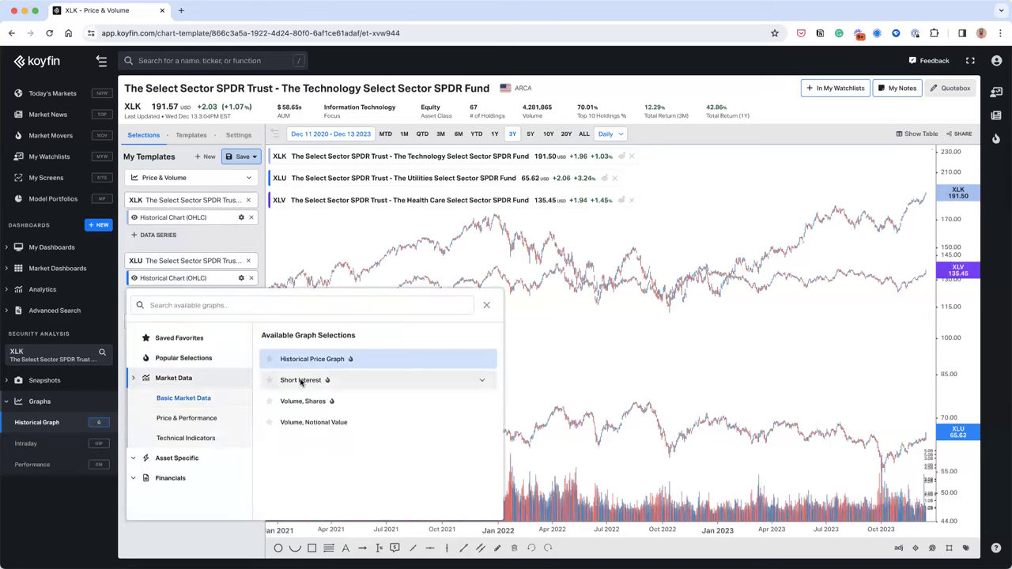
click(481, 381)
click(406, 366)
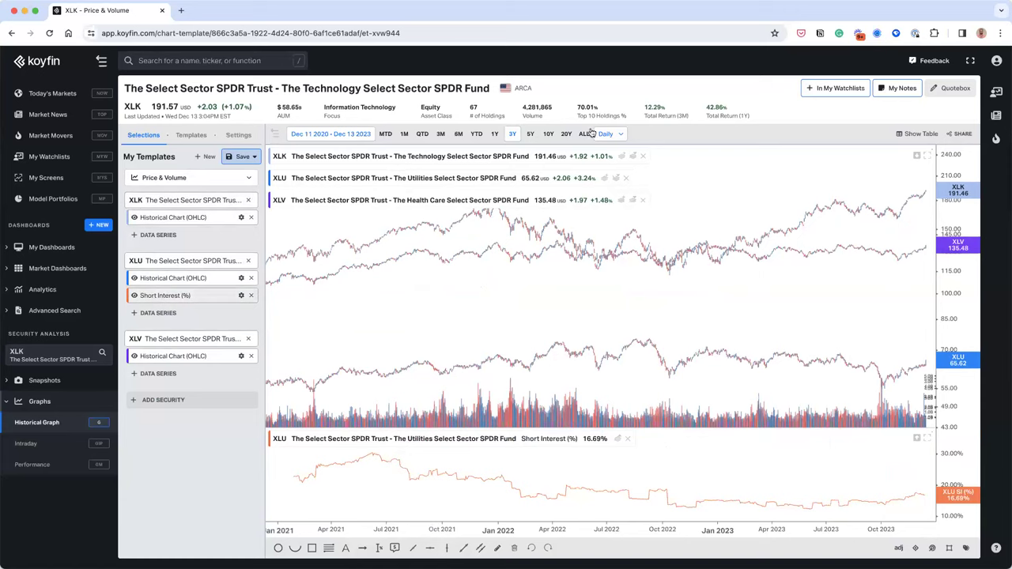
Remove XLU and XLV from the historical graph, leaving only XLK.
click(250, 260)
click(249, 261)
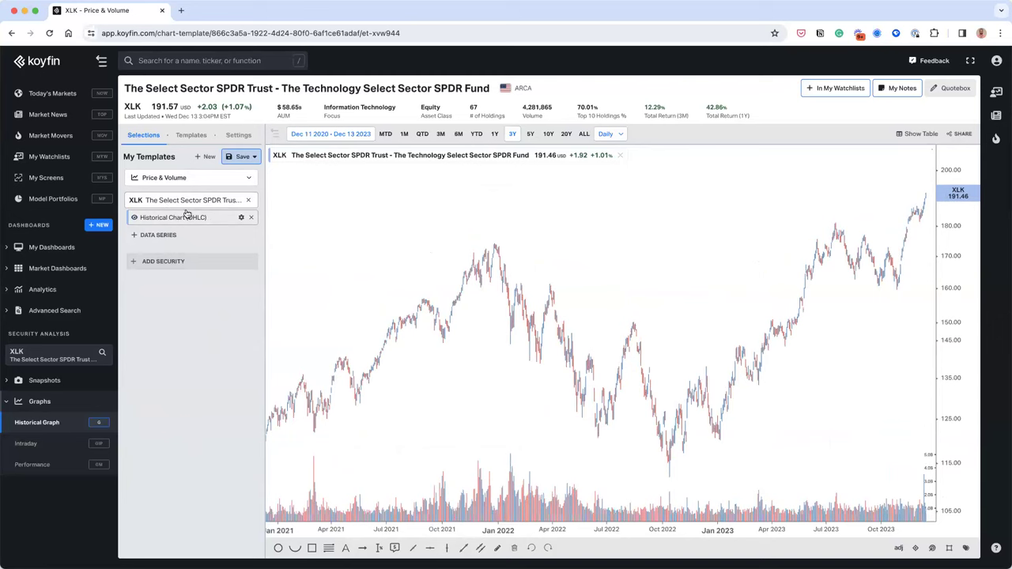
Try the Line, Candles, Hollow Candles, Bar and remaining chart types on XLK's price graph, ending on OHLC.
click(241, 219)
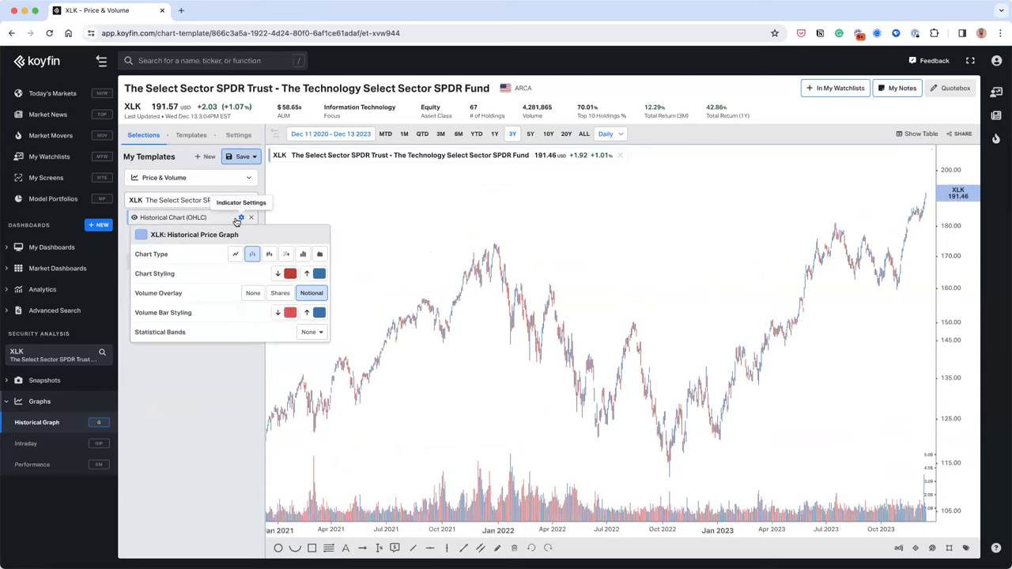
click(234, 254)
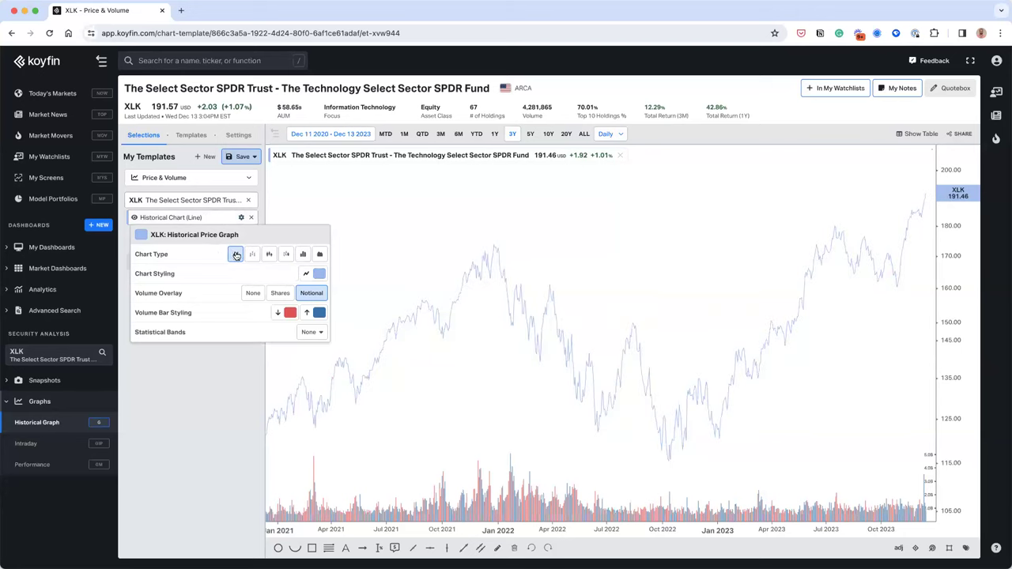
click(250, 256)
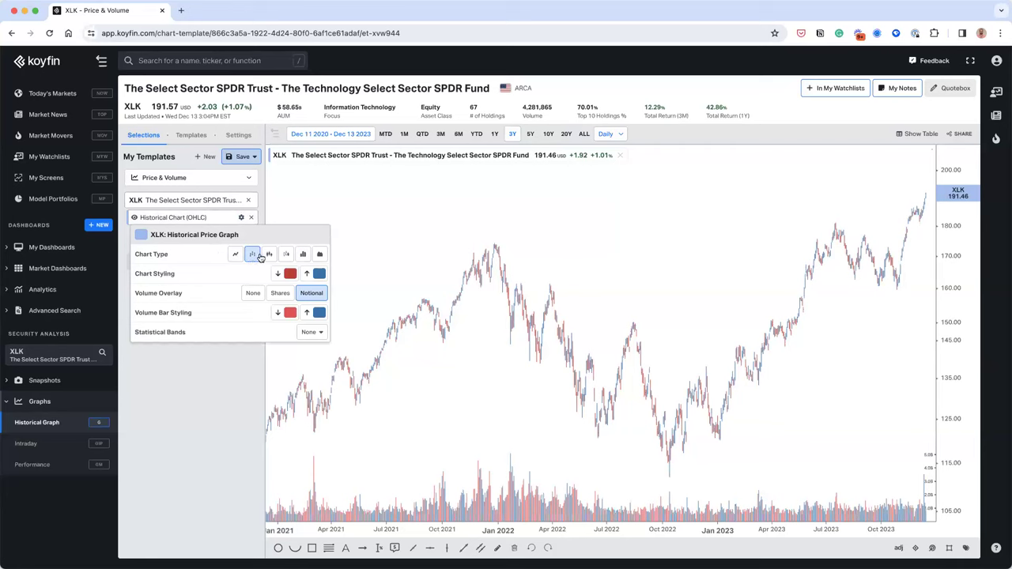
click(269, 254)
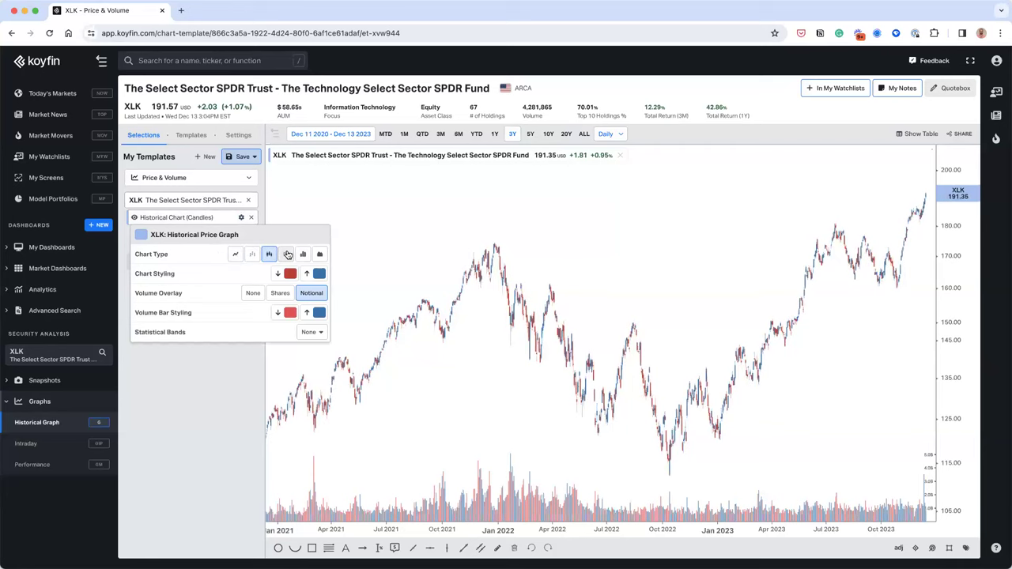
click(288, 254)
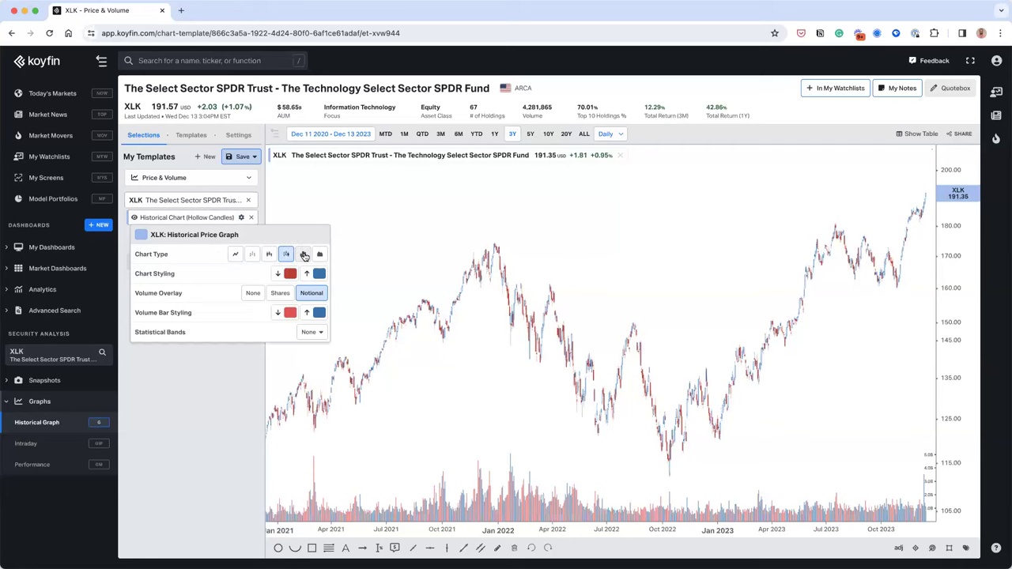
click(304, 255)
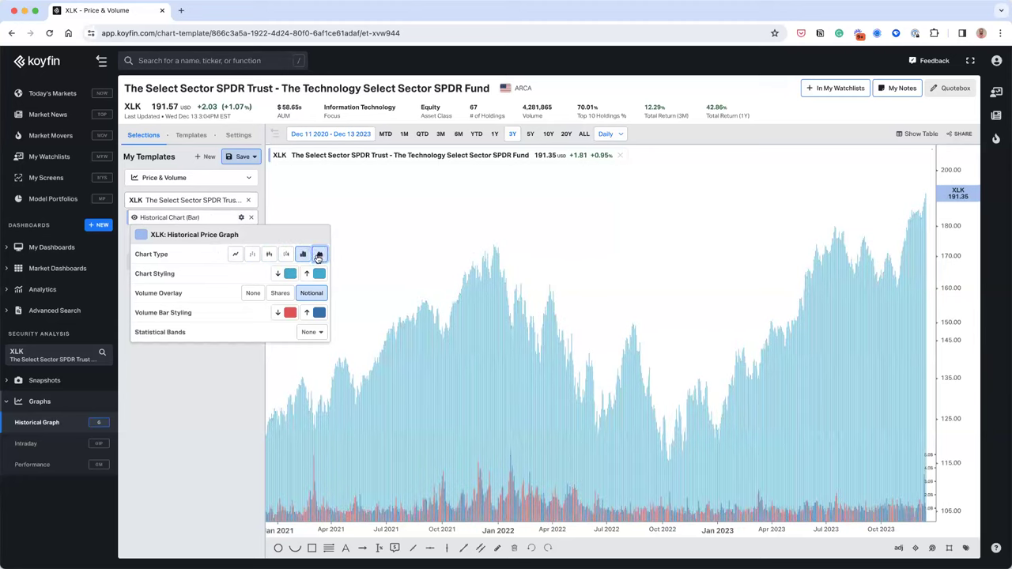
click(320, 255)
click(304, 255)
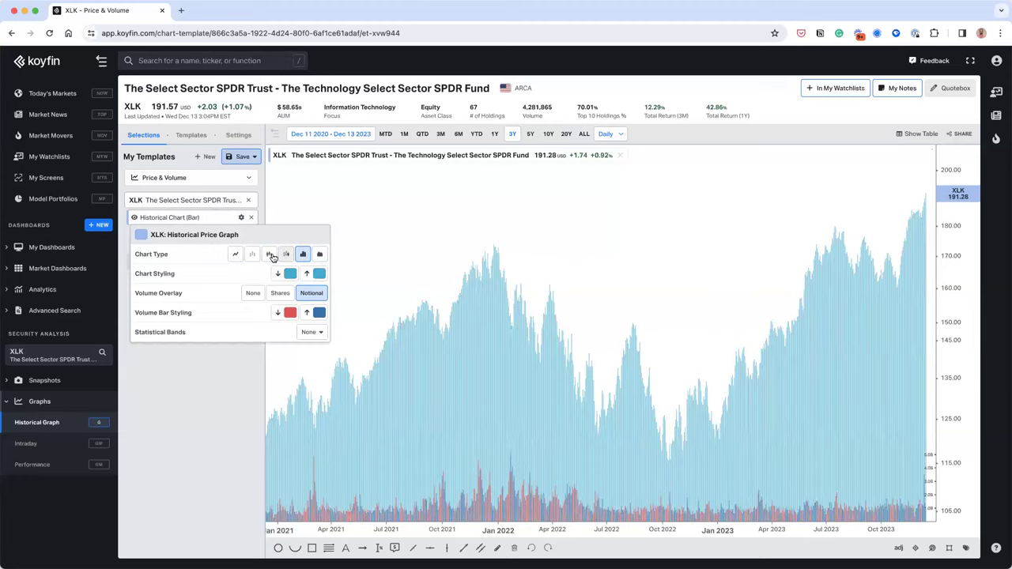
click(269, 255)
click(252, 255)
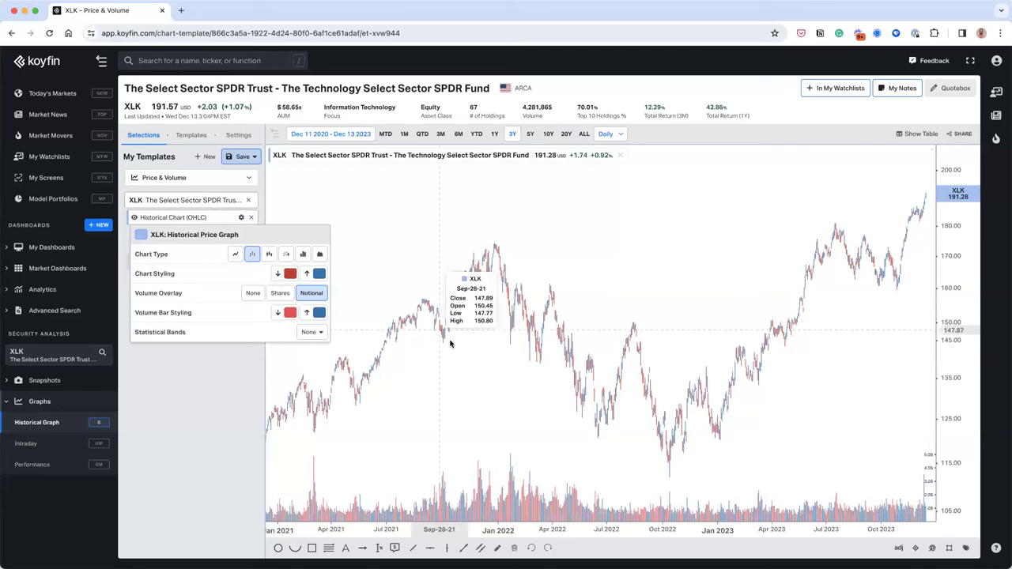
Set the up-bar colour of XLK's OHLC price chart to dark green.
scroll(567, 286, up, 5)
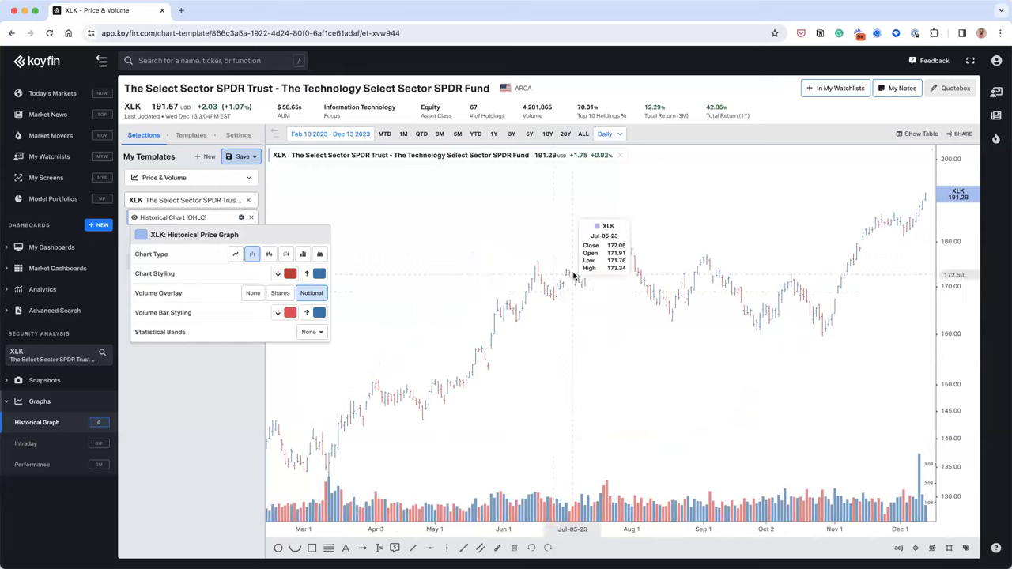
click(311, 273)
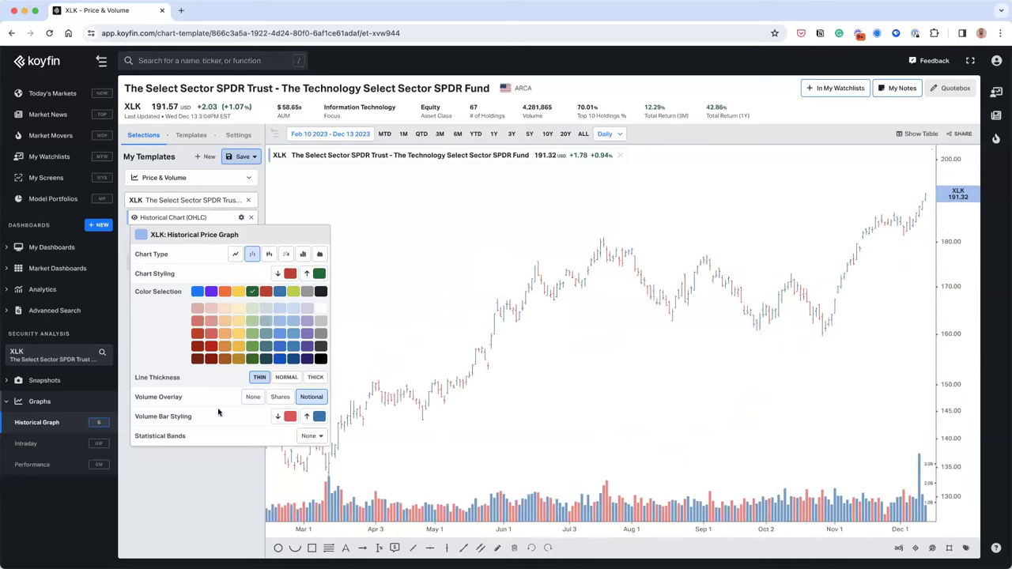
click(488, 323)
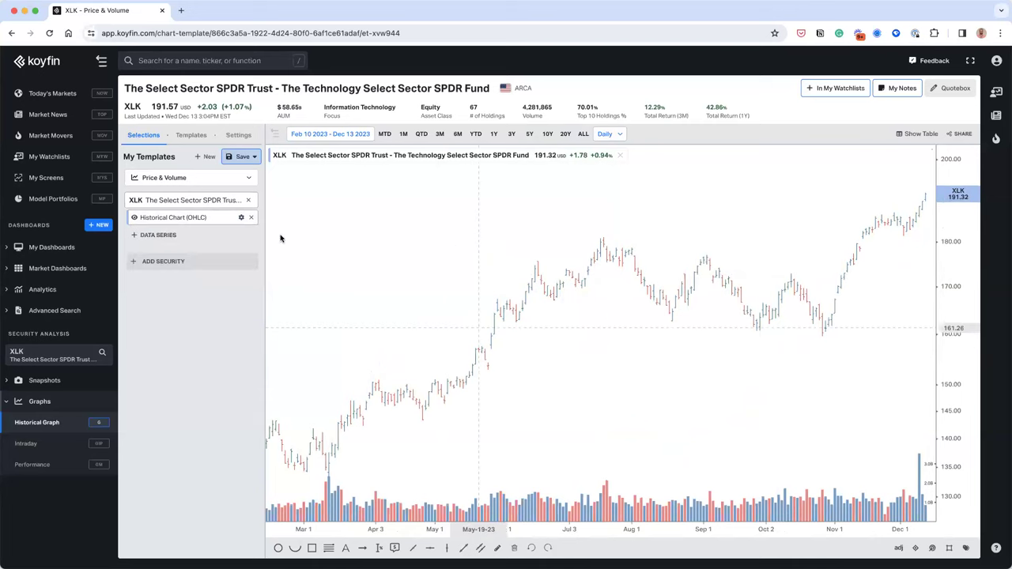
click(242, 218)
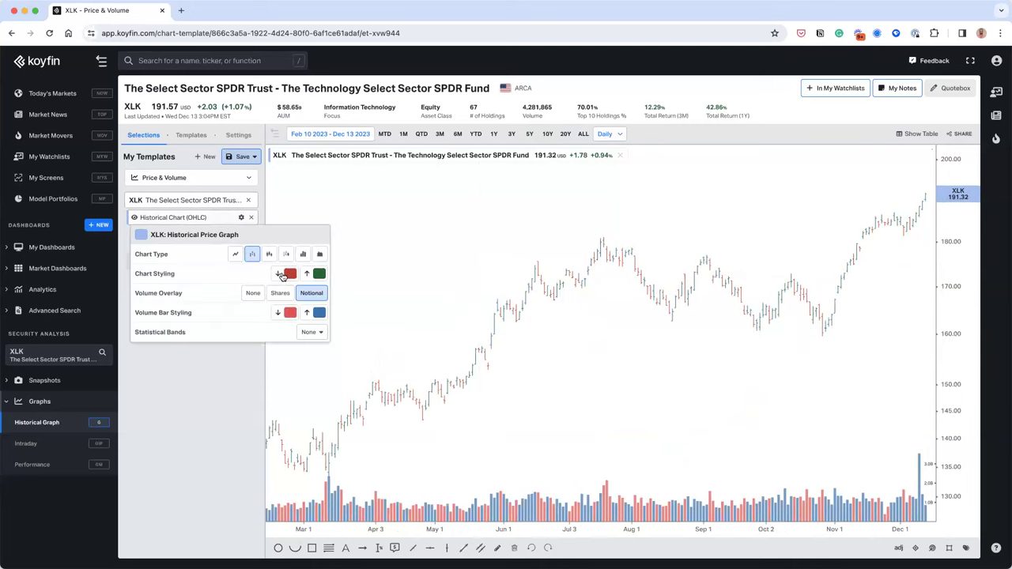
click(282, 274)
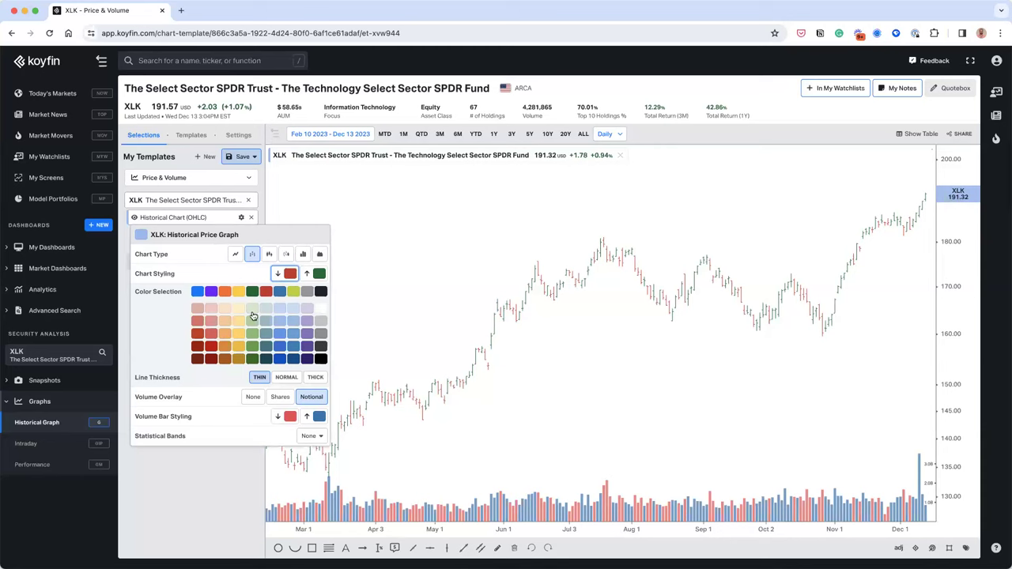
click(195, 517)
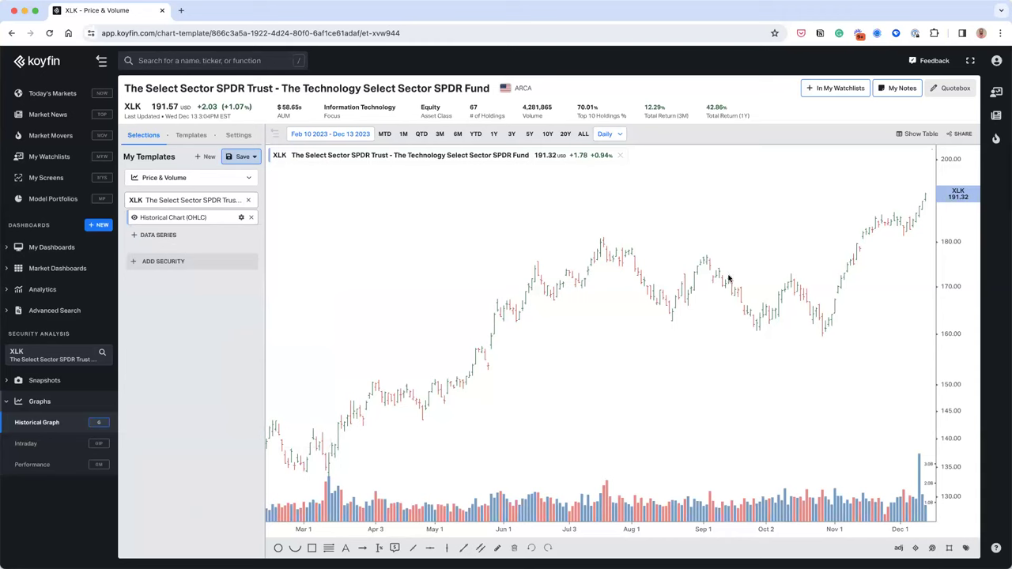
Try the Shares and None volume overlays on XLK's price graph, then set the overlay back to Notional.
scroll(376, 379, down, 3)
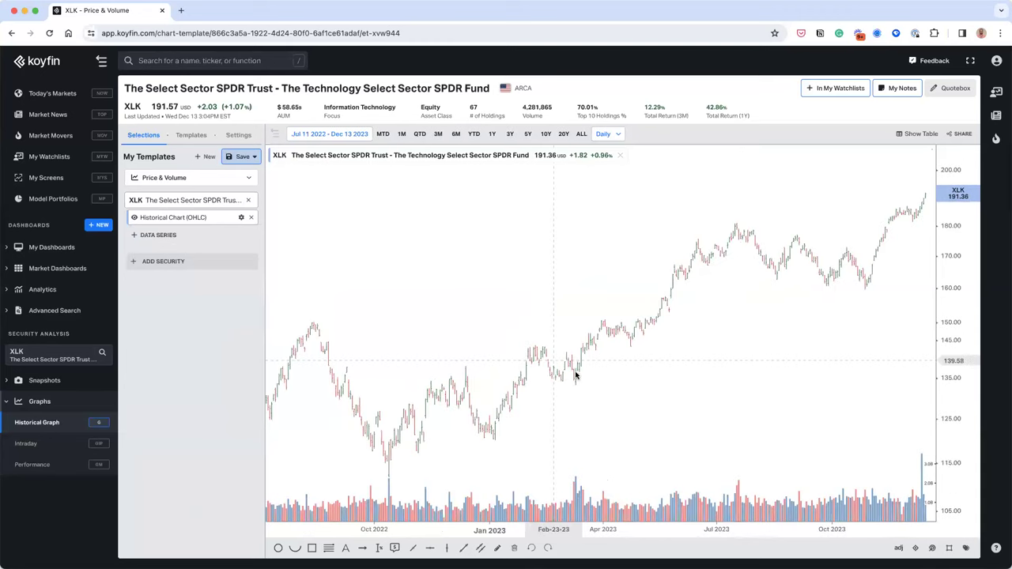
click(241, 217)
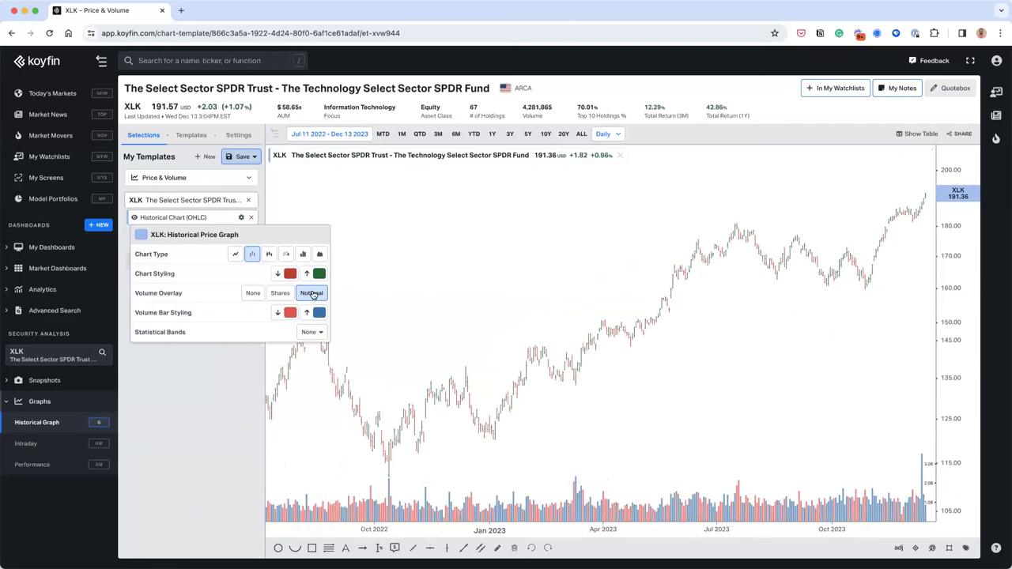
click(270, 294)
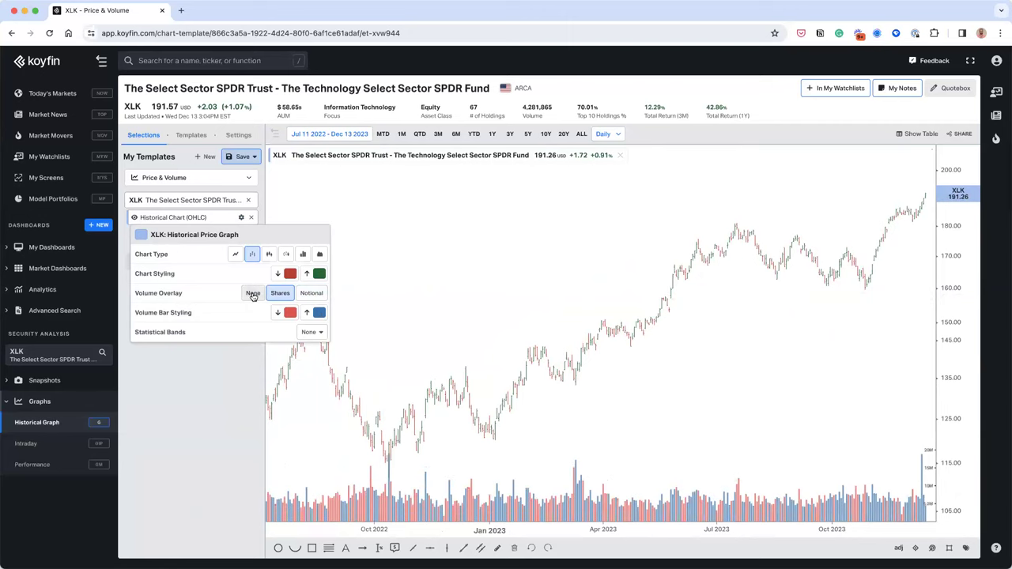
click(253, 295)
click(288, 295)
click(307, 293)
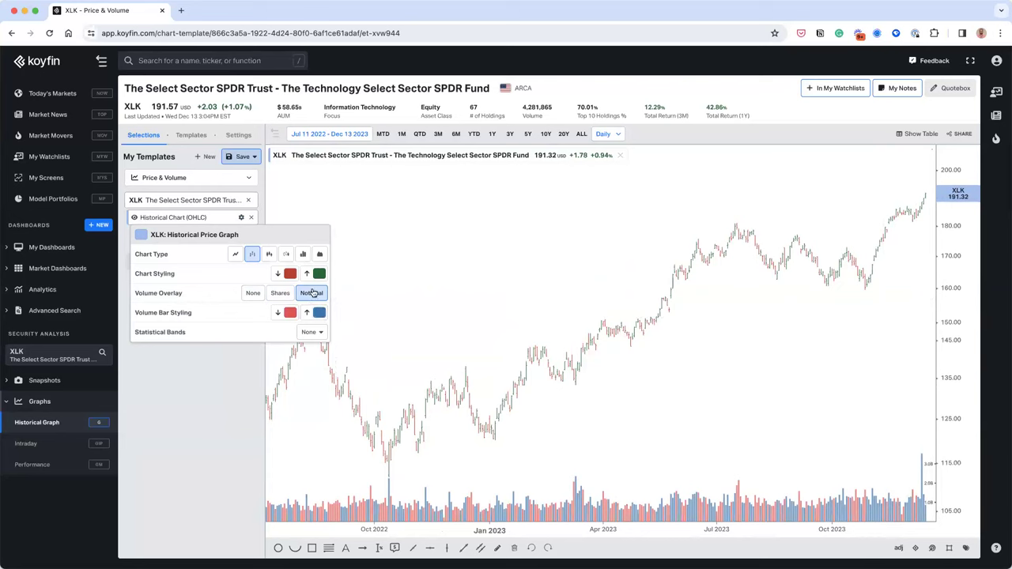
Set the up colour of XLK's volume bars to dark green.
click(315, 314)
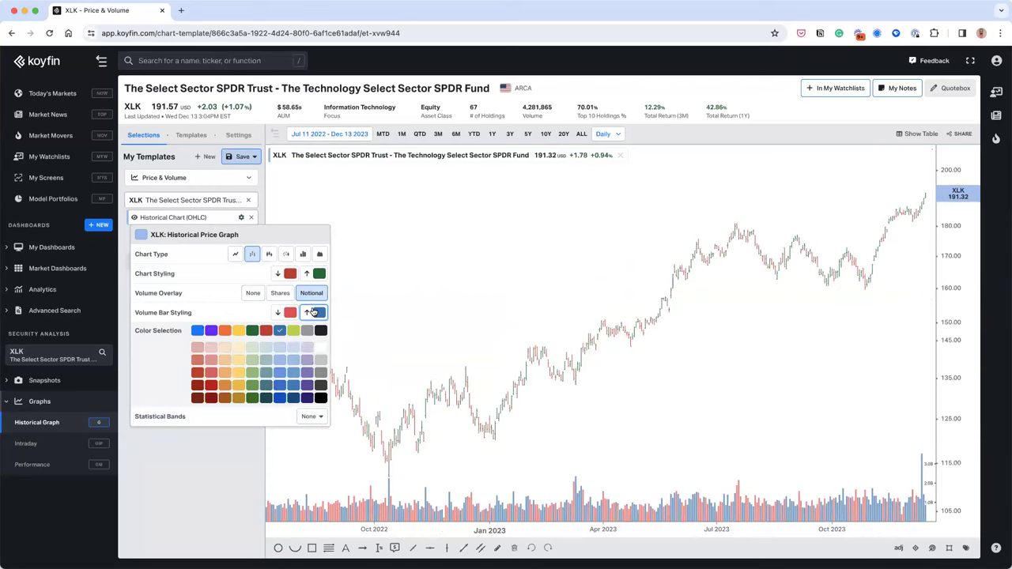
click(252, 330)
click(465, 470)
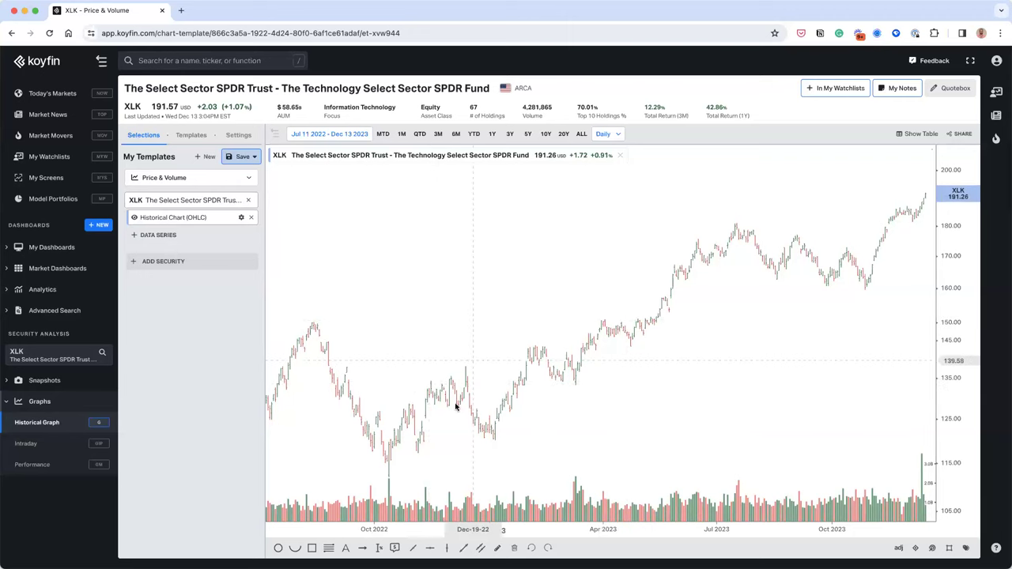
scroll(455, 407, up, 3)
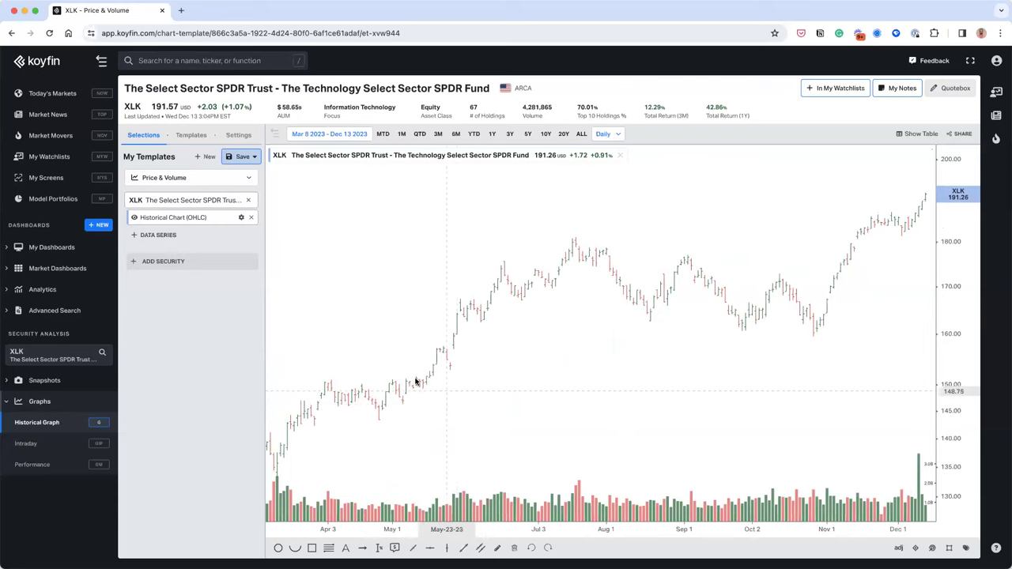
scroll(416, 382, down, 1)
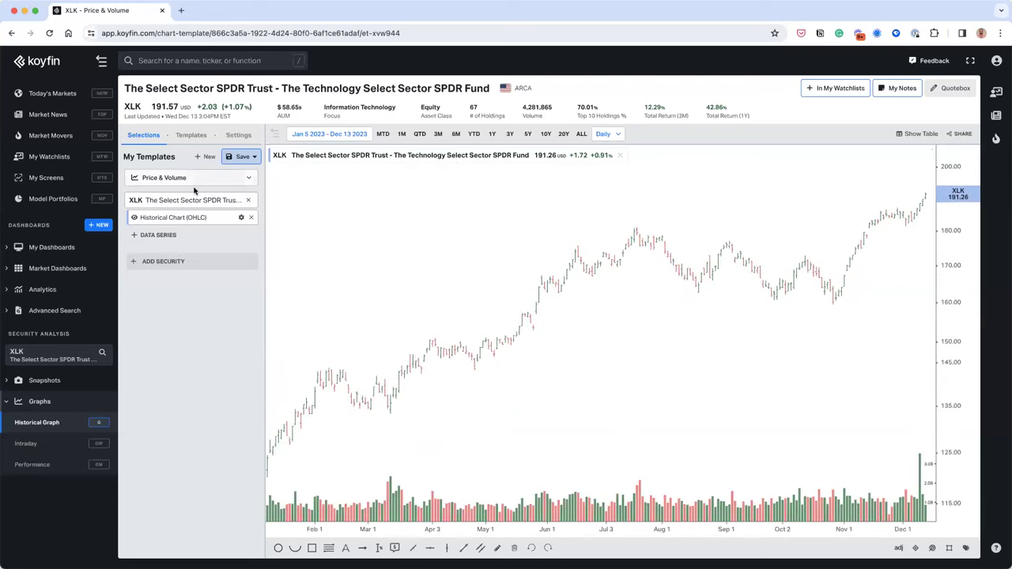
Browse the Market Data categories of available data series and add a 50-day Simple Moving Average from Technical Indicators to XLK's graph.
click(168, 239)
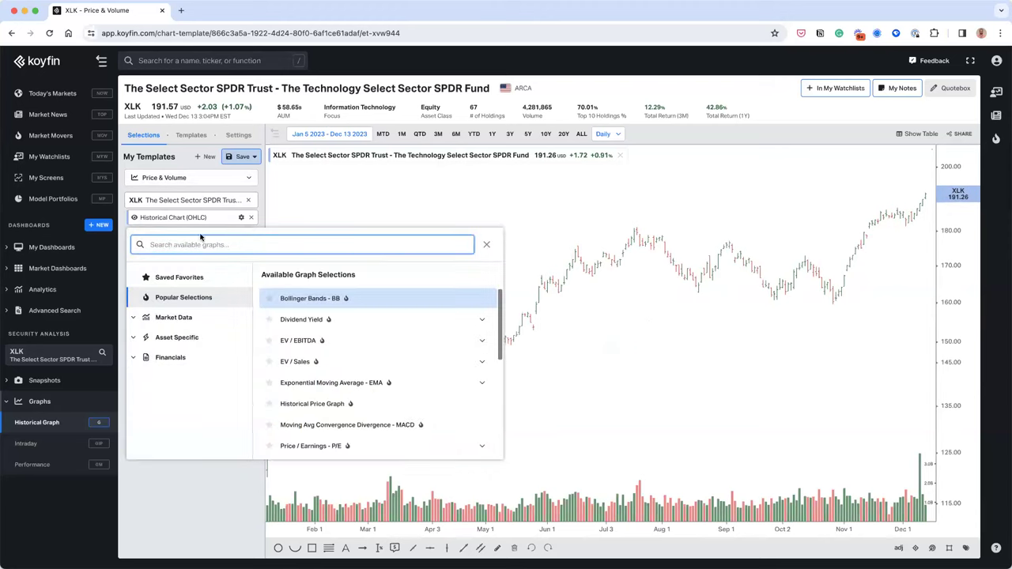
click(161, 320)
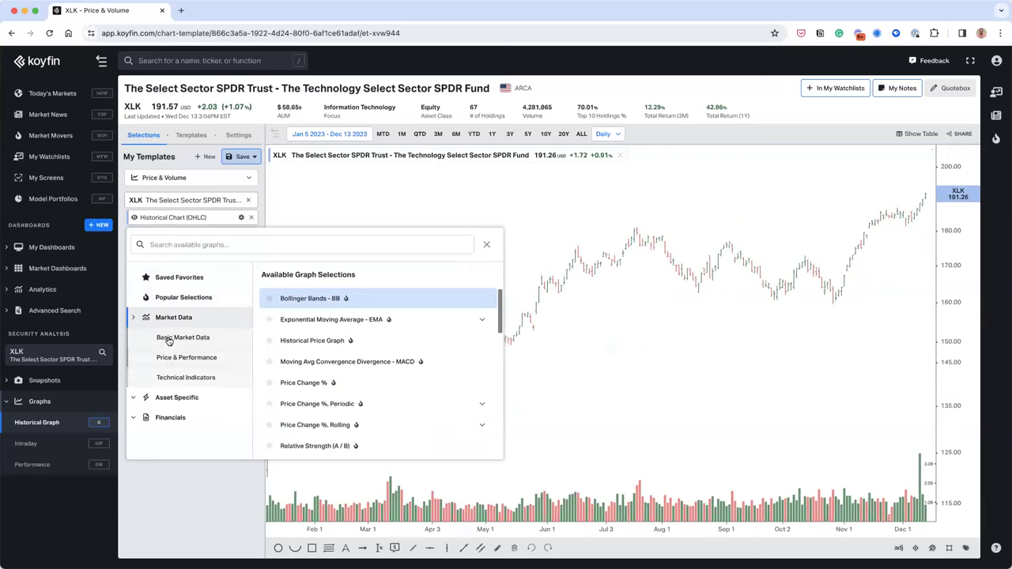
click(168, 340)
click(189, 360)
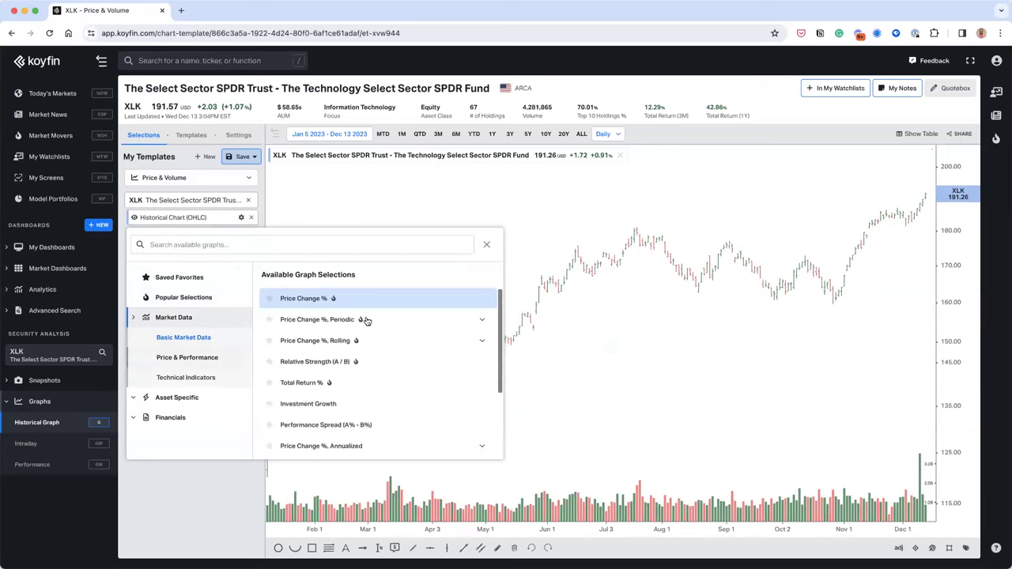
scroll(366, 320, down, 2)
click(206, 379)
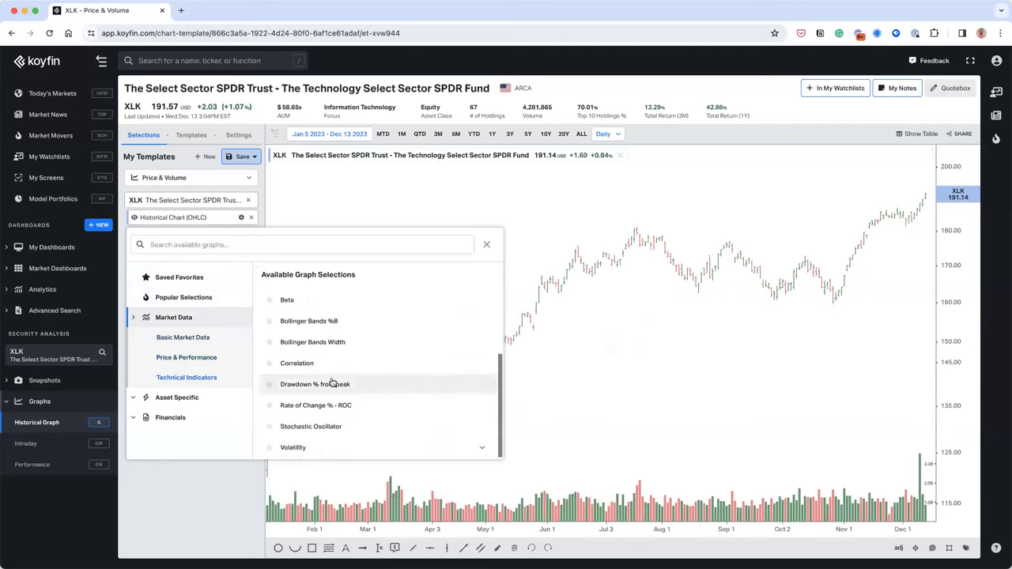
click(206, 379)
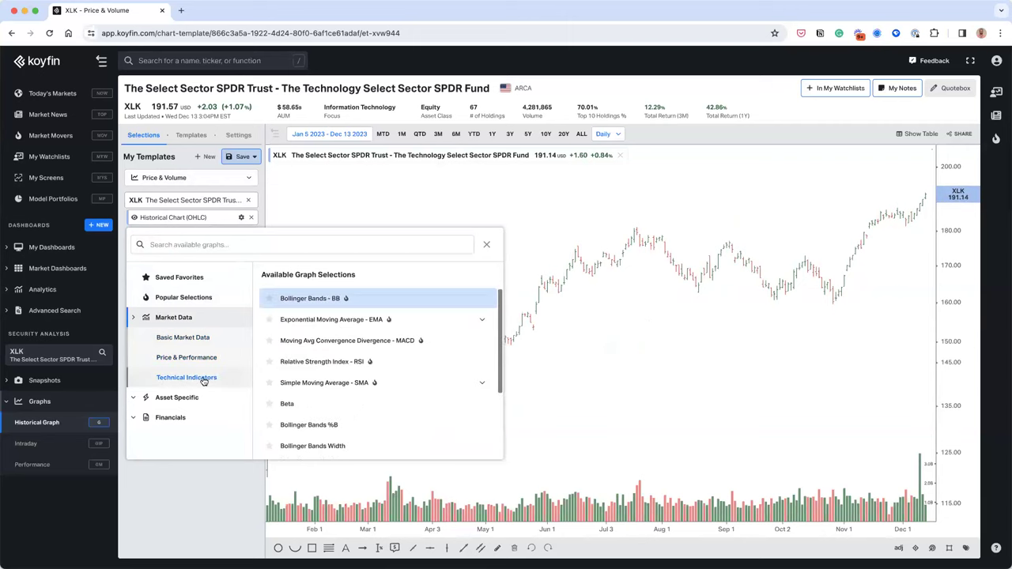
click(386, 384)
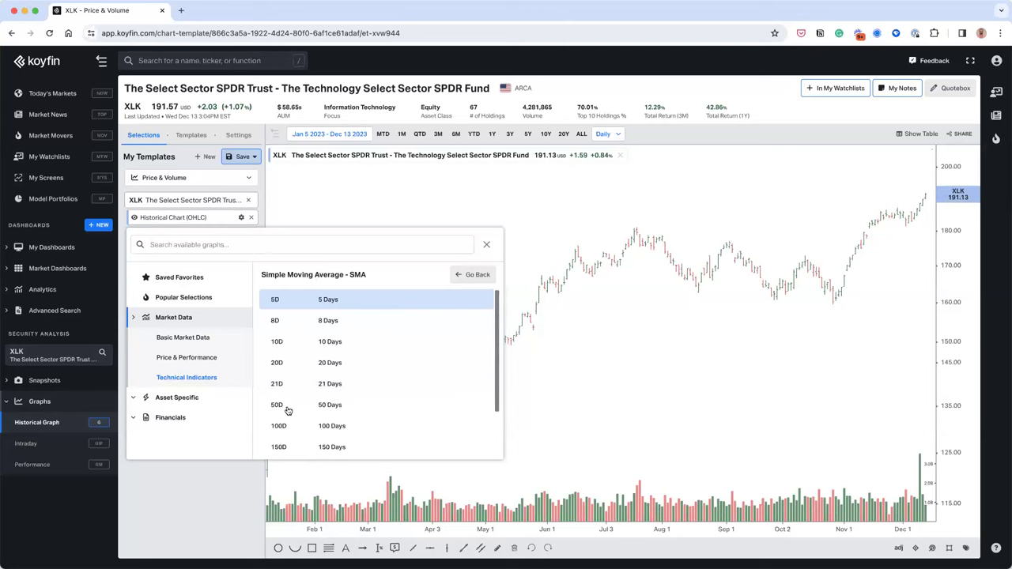
click(328, 405)
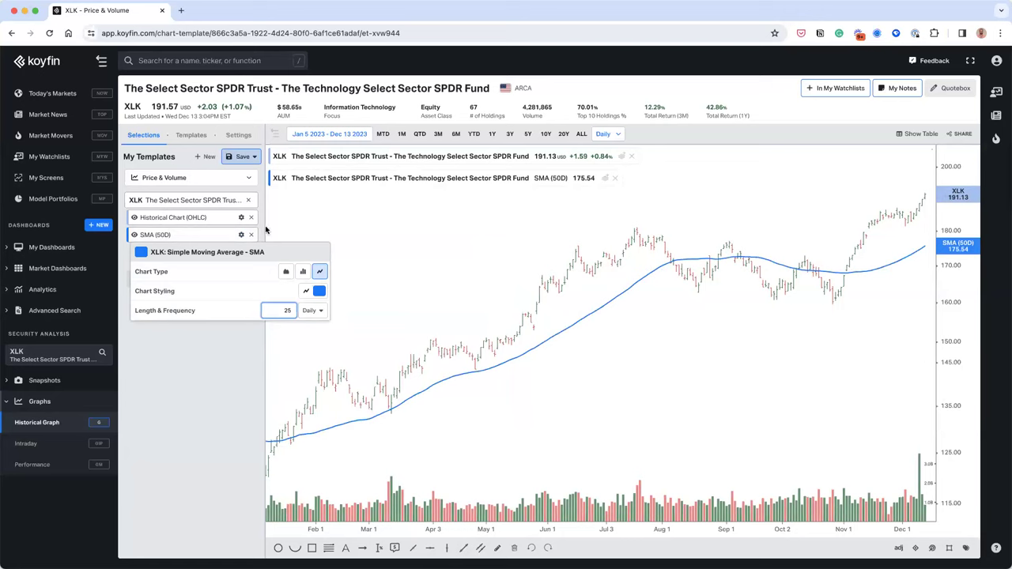
Set the moving average's length to 25 with daily frequency and style its line grey and thin.
click(317, 293)
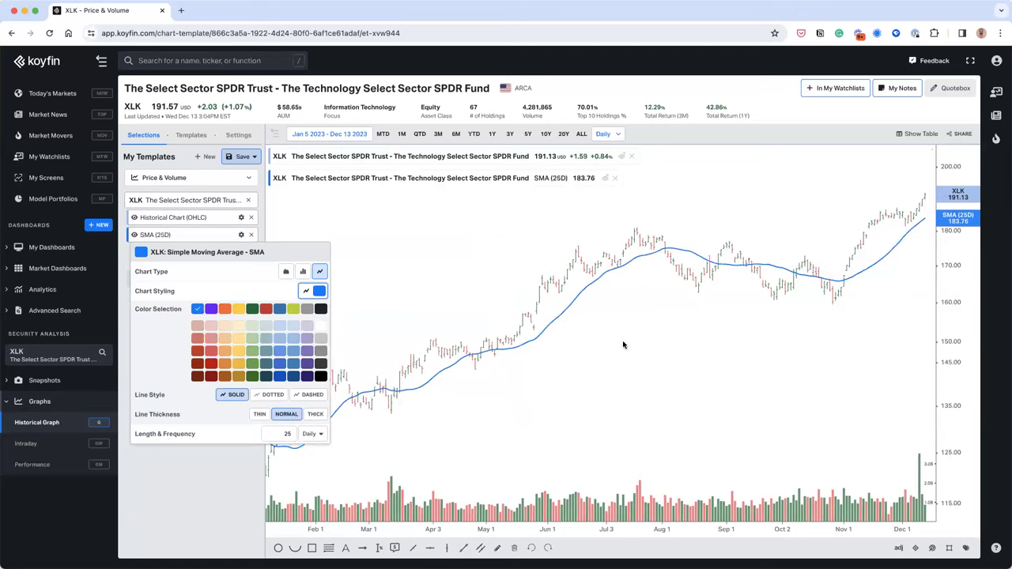
click(307, 310)
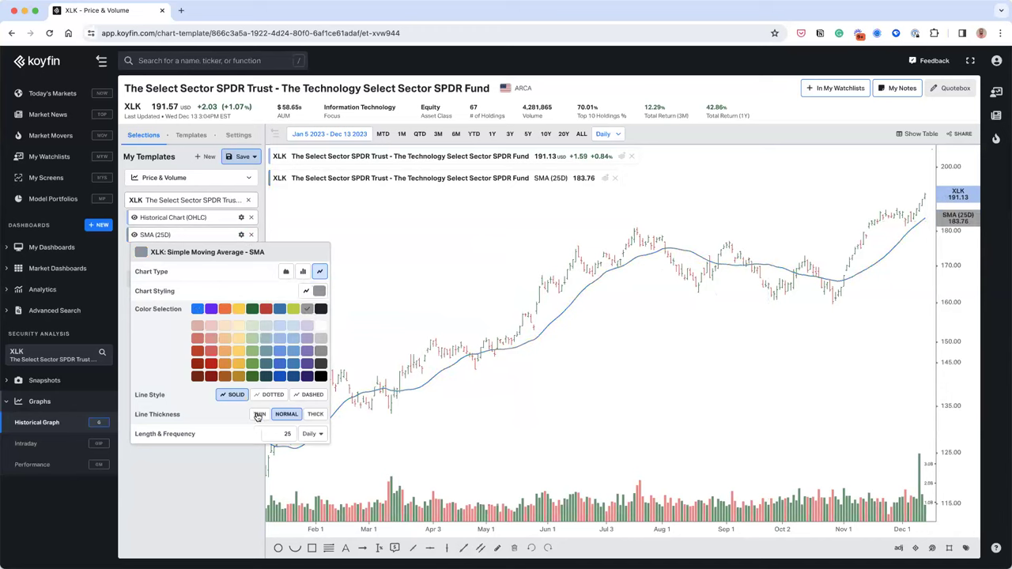
click(258, 415)
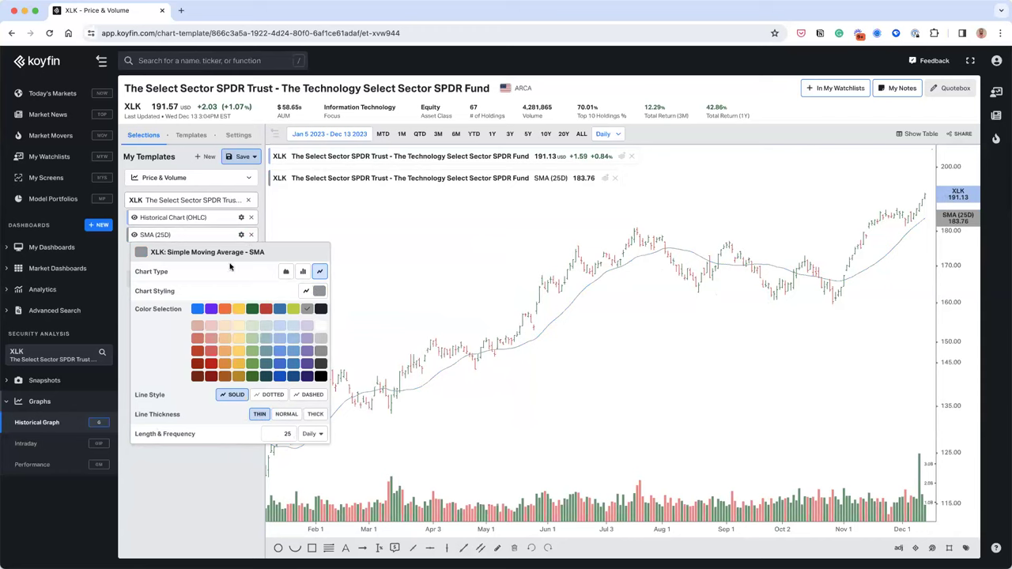
click(313, 433)
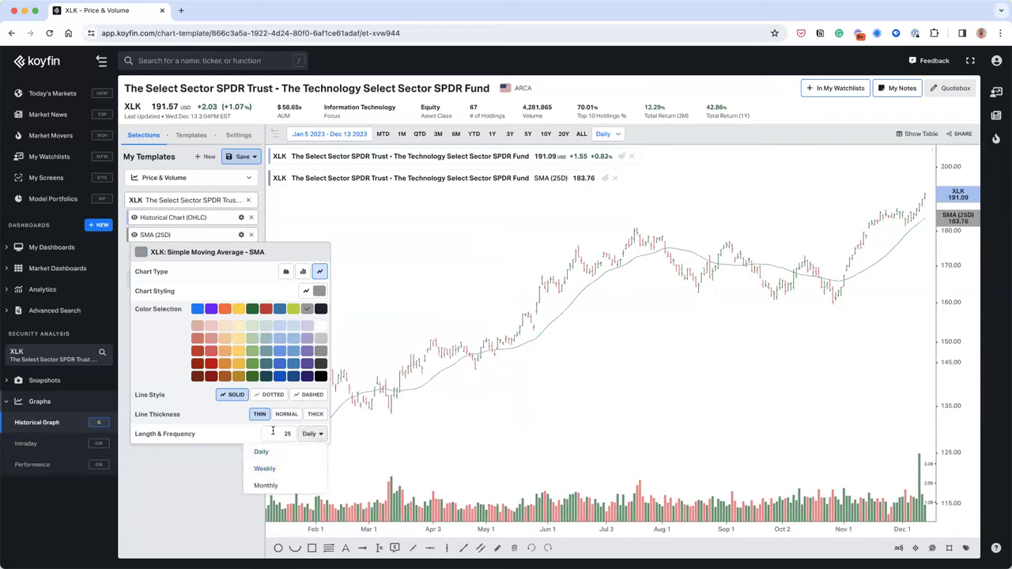
click(212, 473)
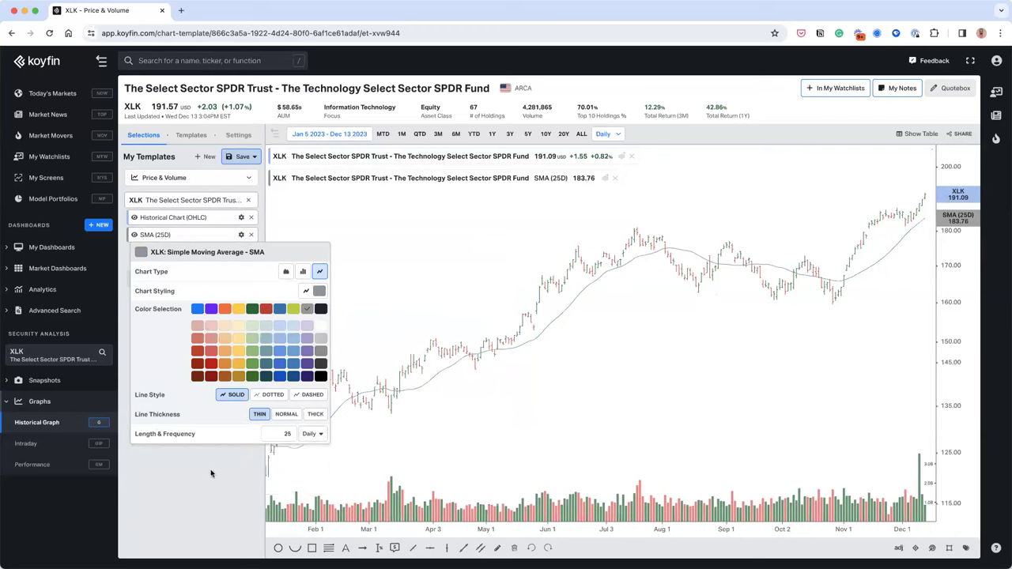
click(585, 395)
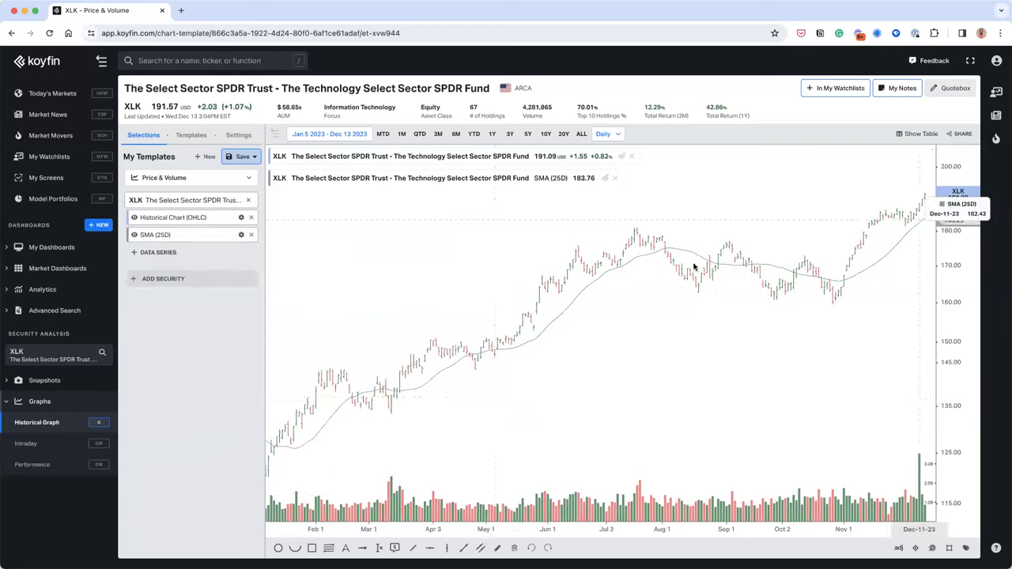
Mark Simple Moving Average - SMA under Technical Indicators as a favorite and check it in the Saved Favorites of XLK's data series.
click(159, 252)
click(168, 295)
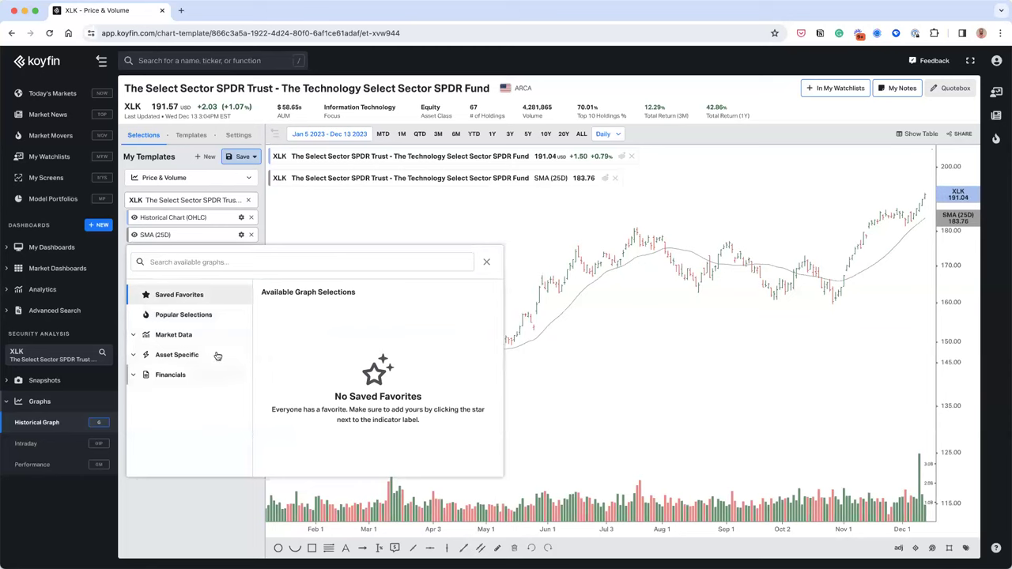
click(190, 335)
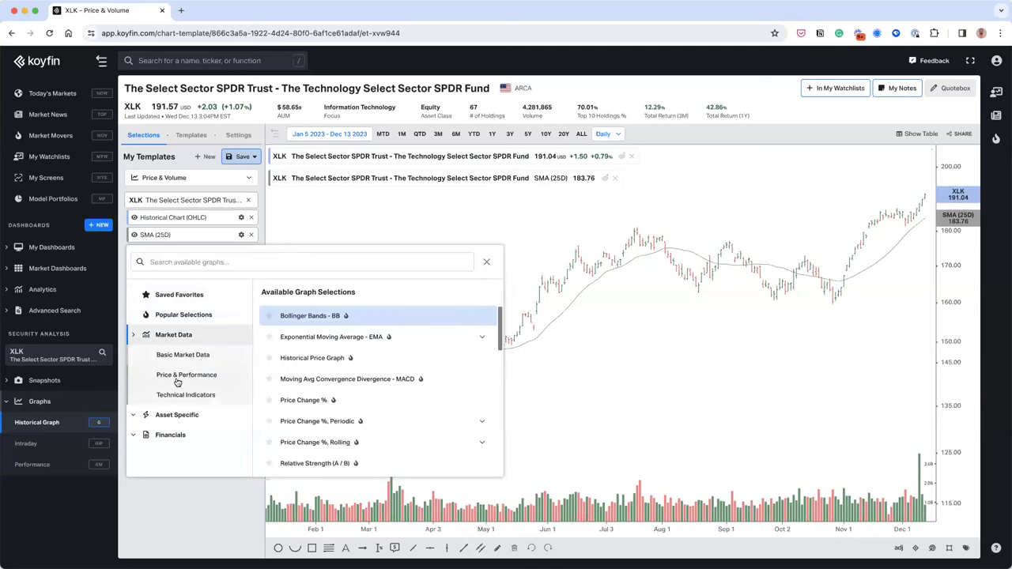
click(176, 394)
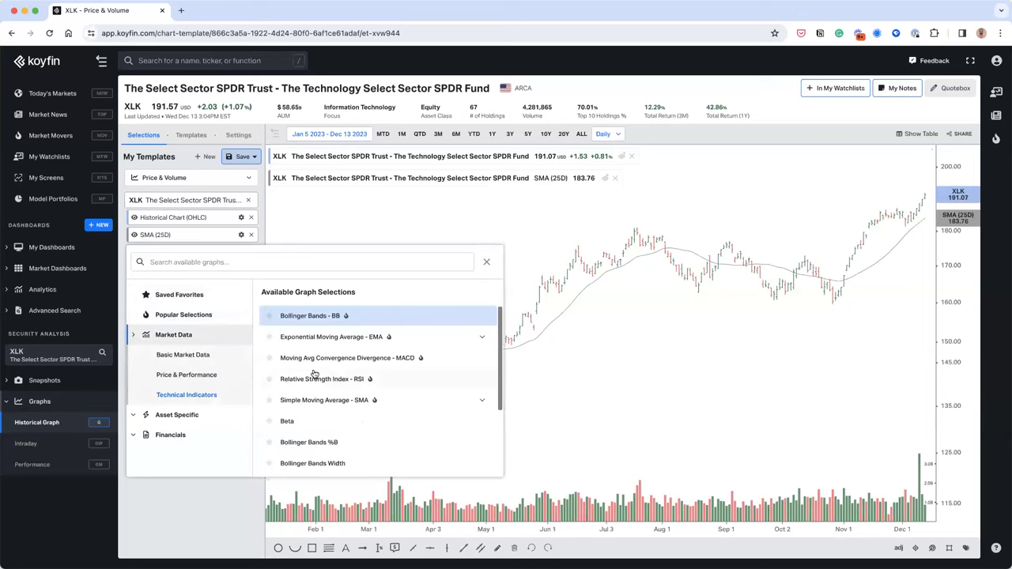
click(269, 402)
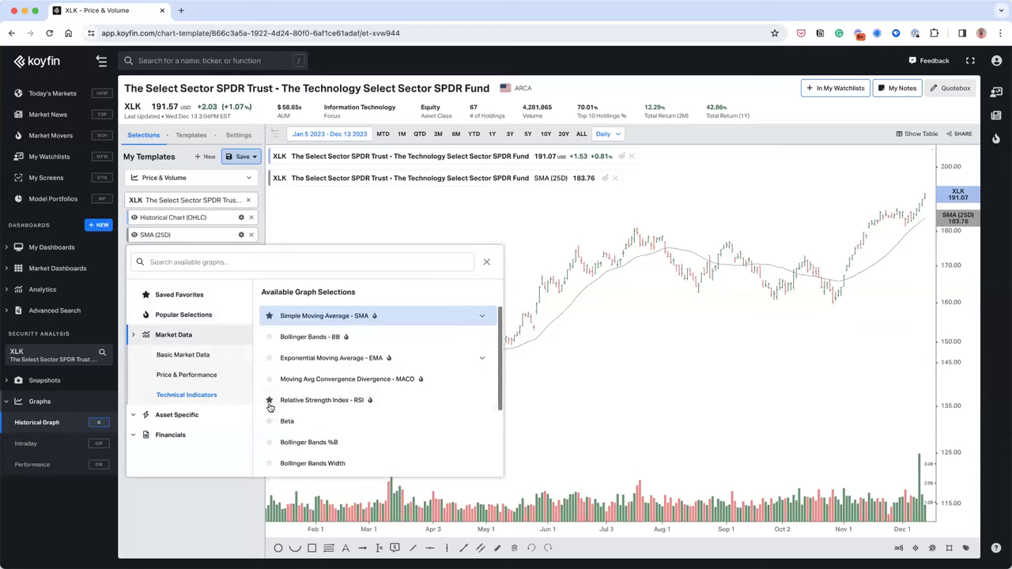
click(167, 297)
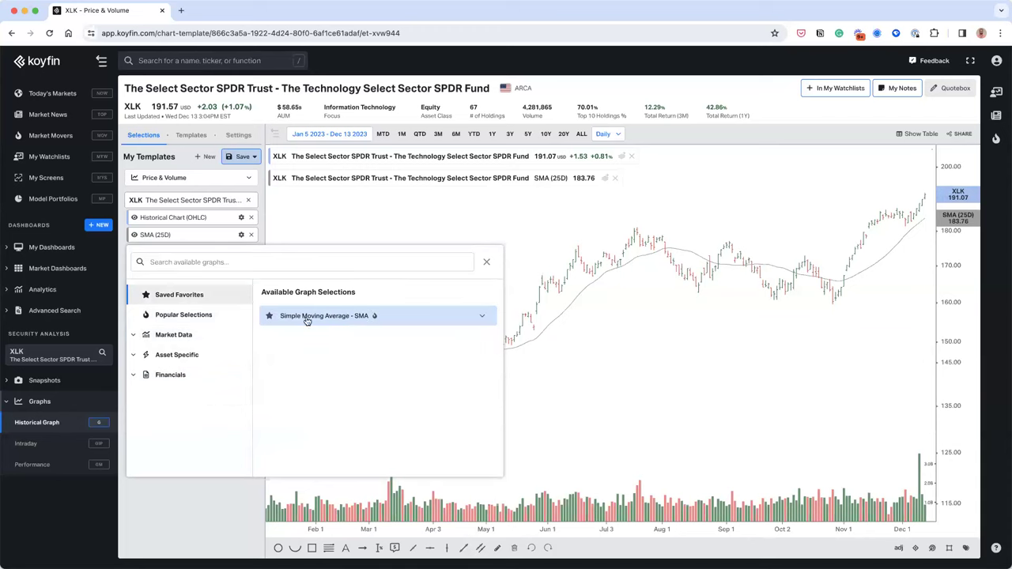
Examine the available data series under Popular Selections, Market Data with its Technical Indicators, Financials and Asset Specific.
click(187, 317)
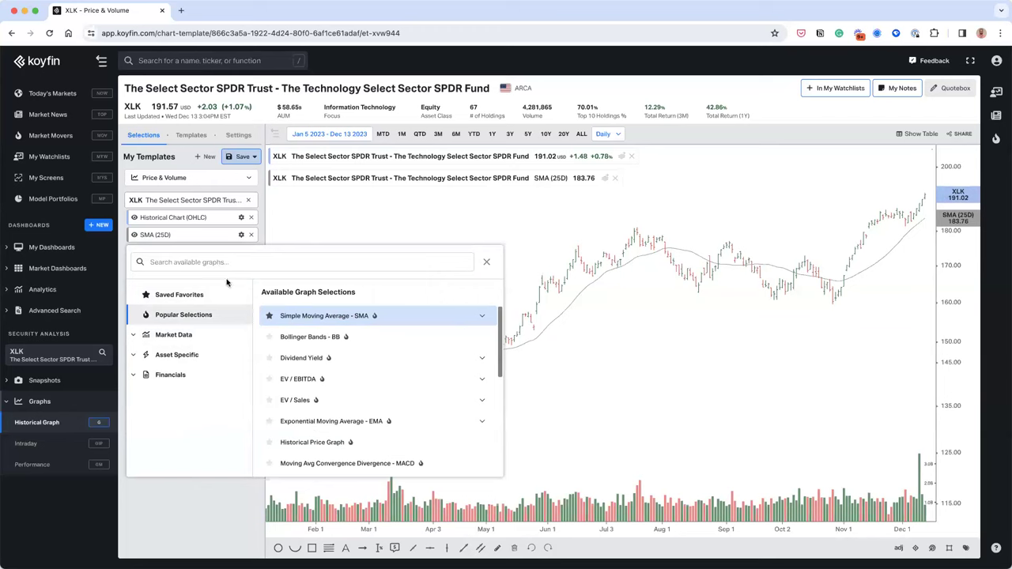
click(161, 340)
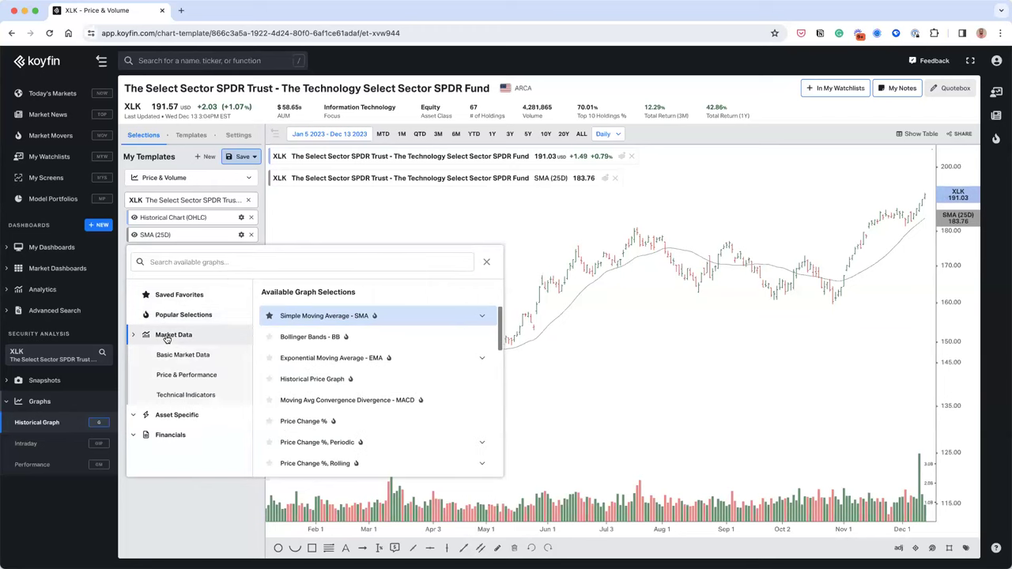
click(200, 318)
scroll(305, 345, down, 2)
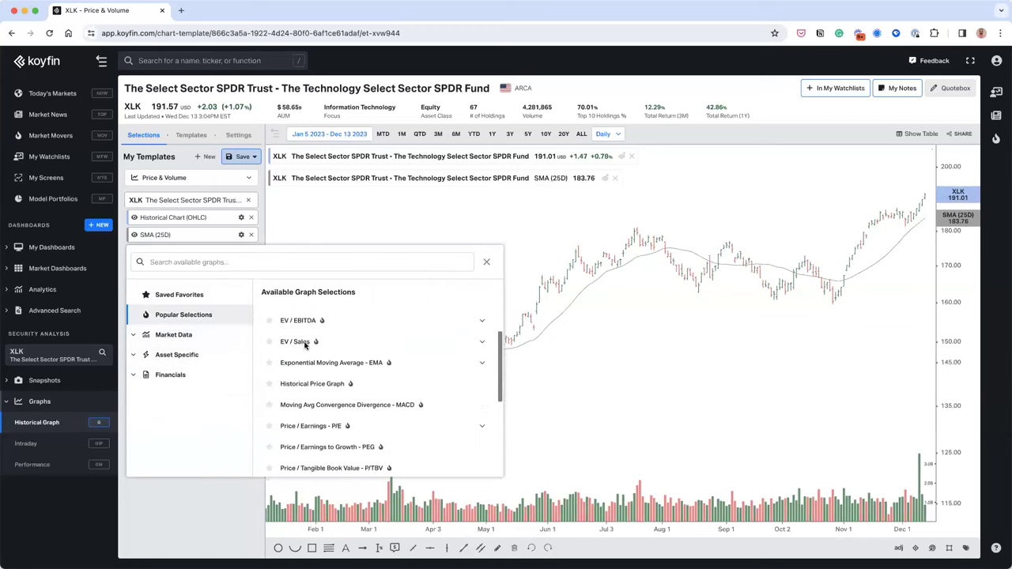
scroll(306, 346, down, 4)
click(175, 338)
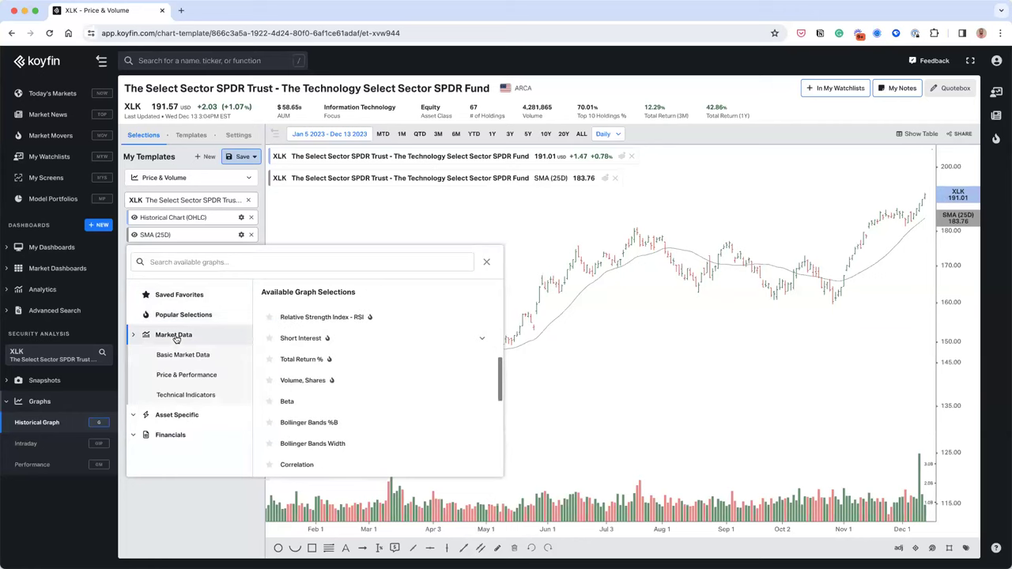
click(175, 399)
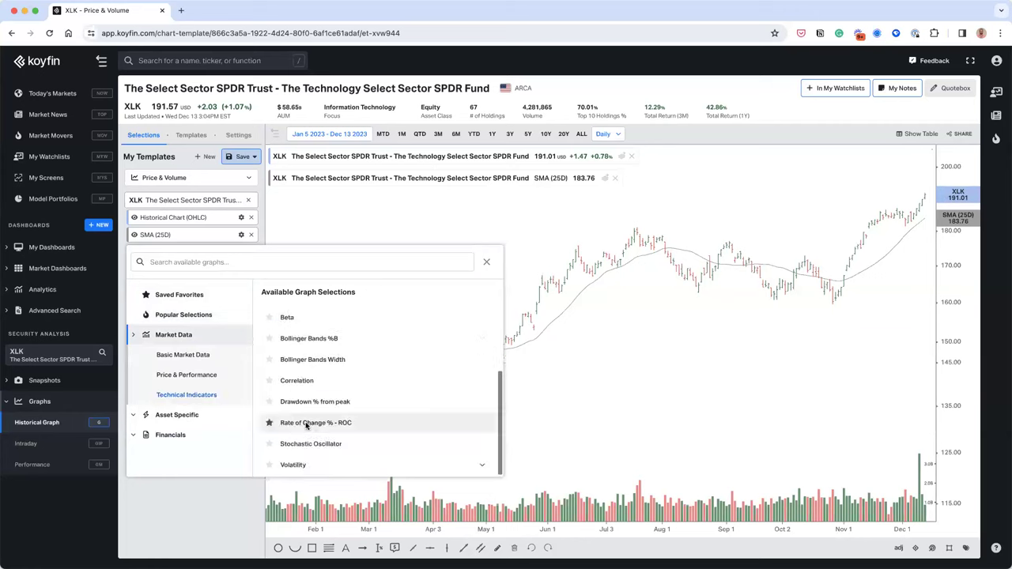
scroll(374, 328, up, 3)
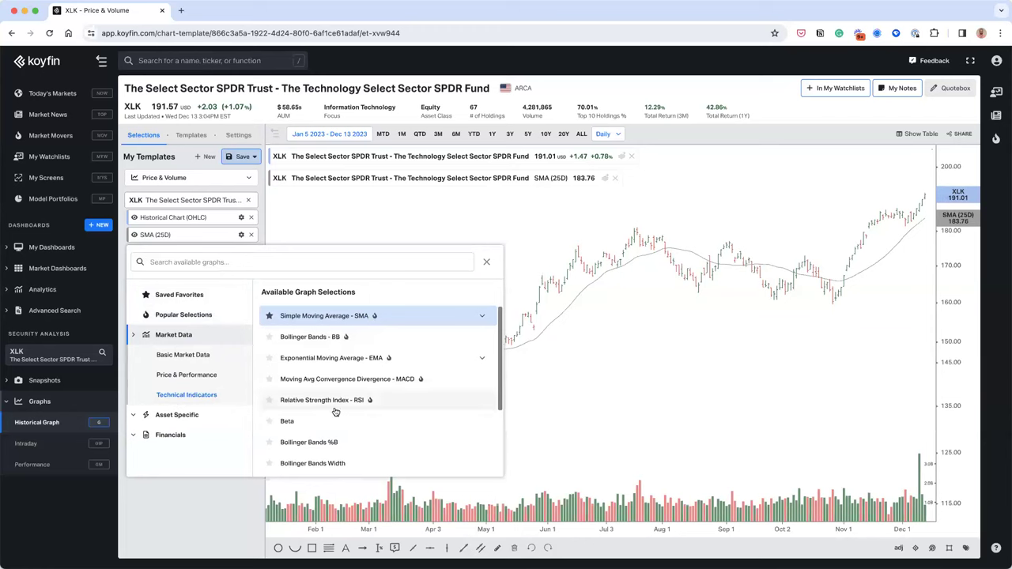
scroll(310, 376, down, 1)
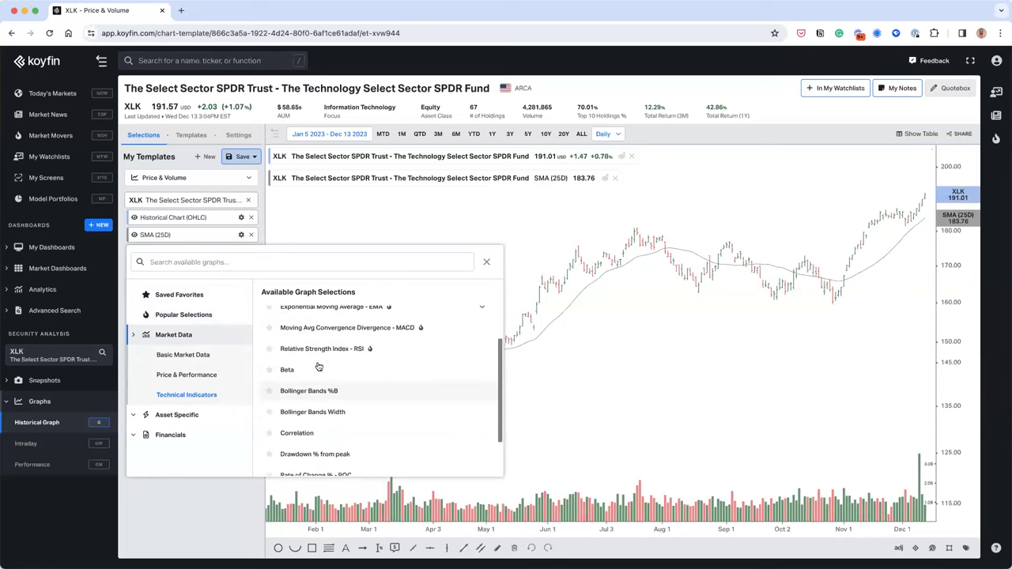
scroll(319, 366, down, 1)
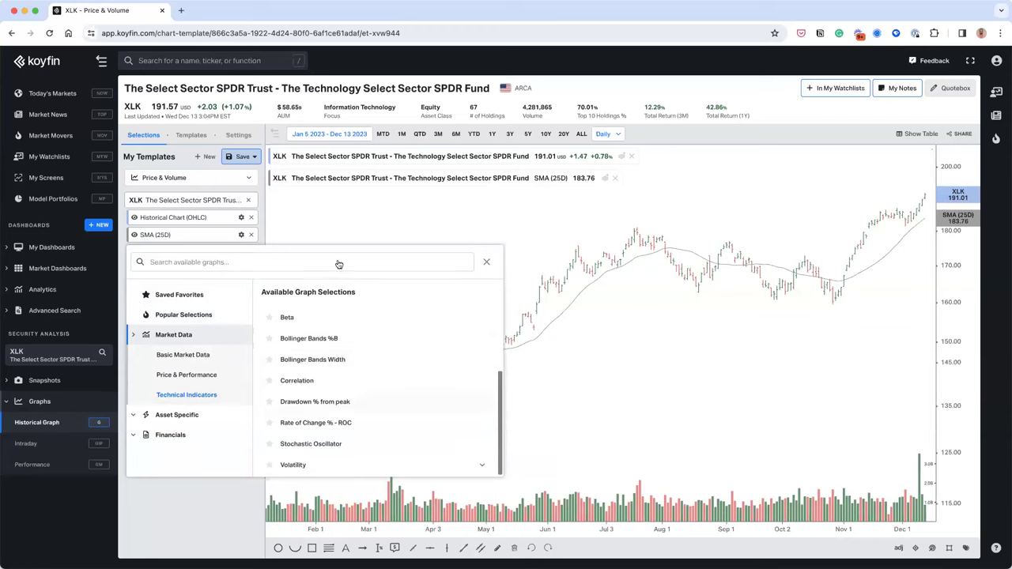
scroll(284, 341, up, 2)
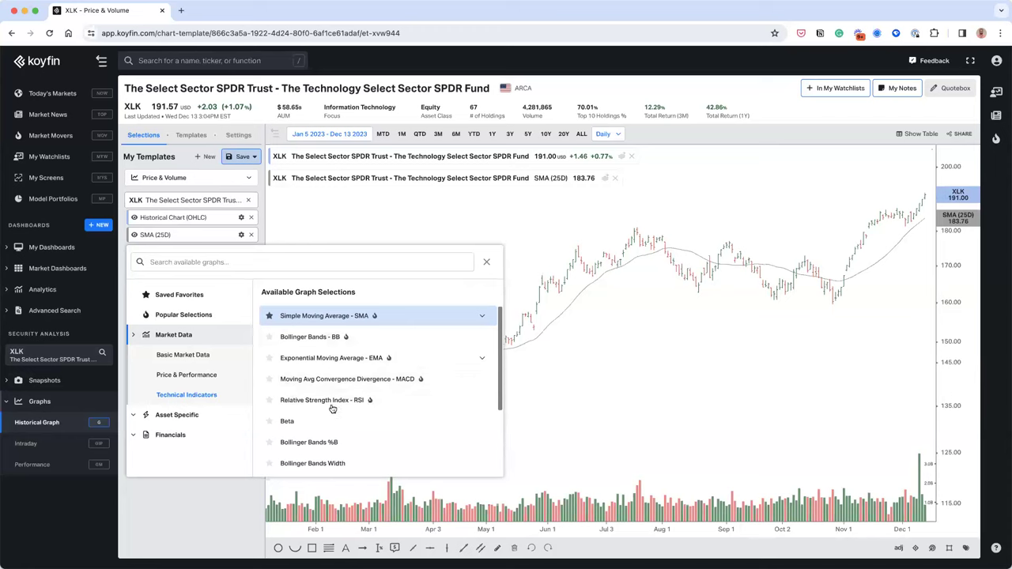
scroll(299, 415, down, 1)
scroll(314, 417, down, 1)
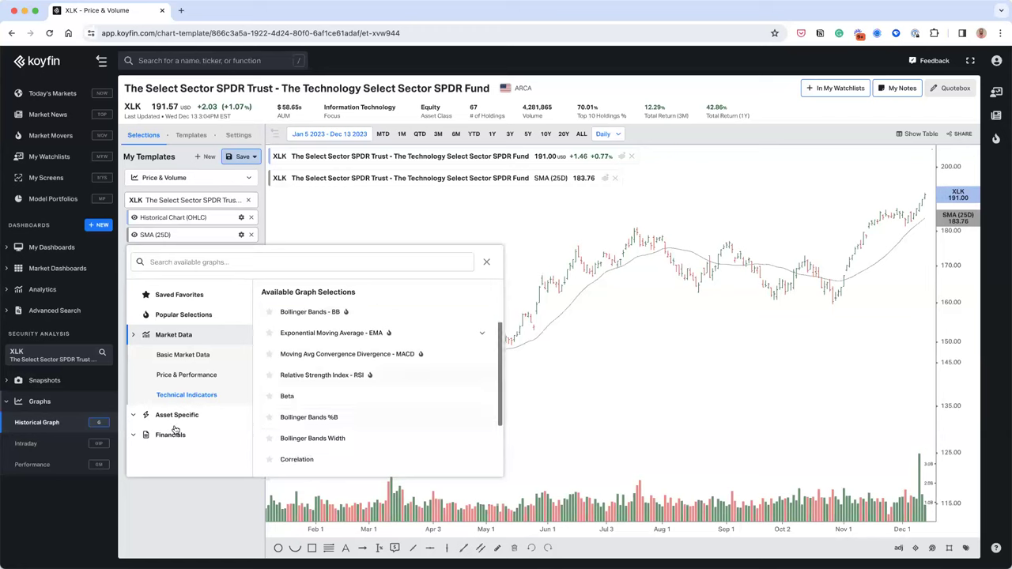
click(173, 419)
click(172, 401)
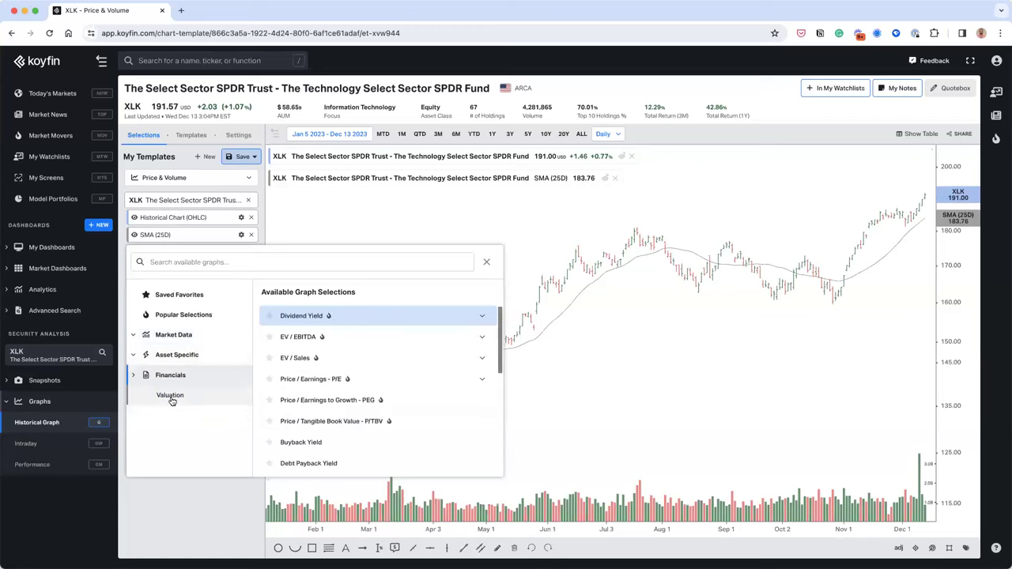
click(177, 357)
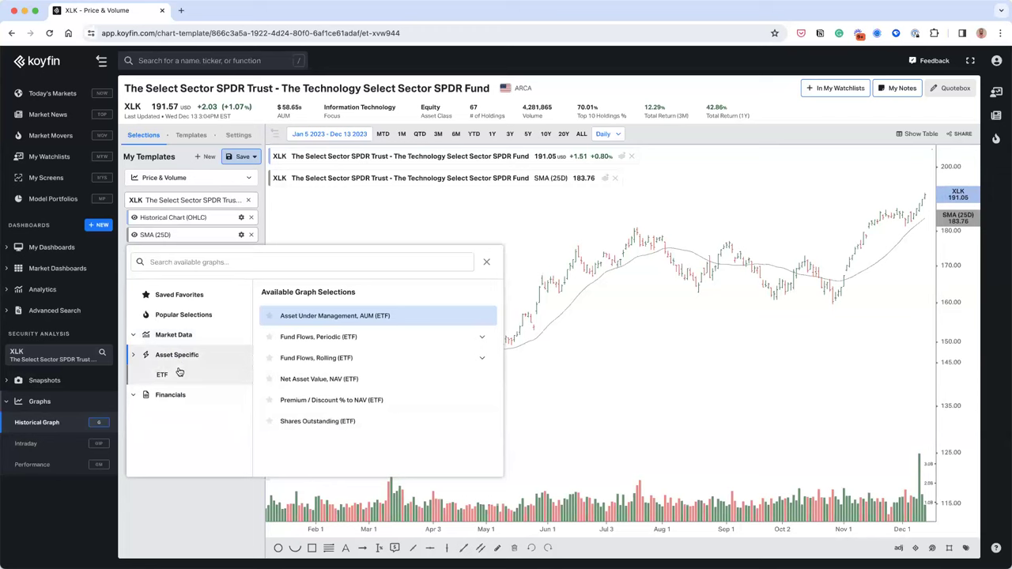
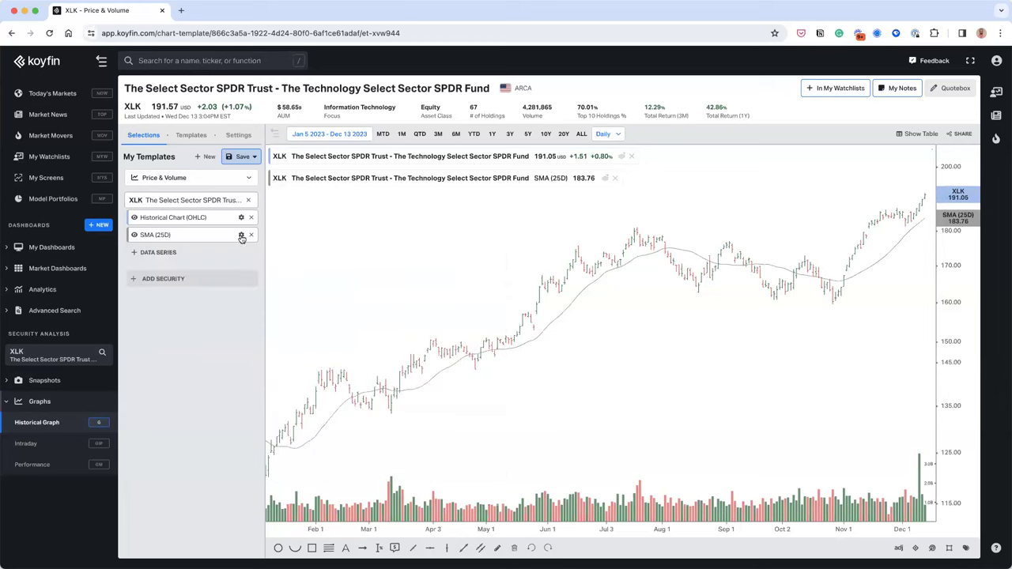
Search XLK's data series for moving averages and add a 20-day Exponential Moving Average to the graph.
click(169, 251)
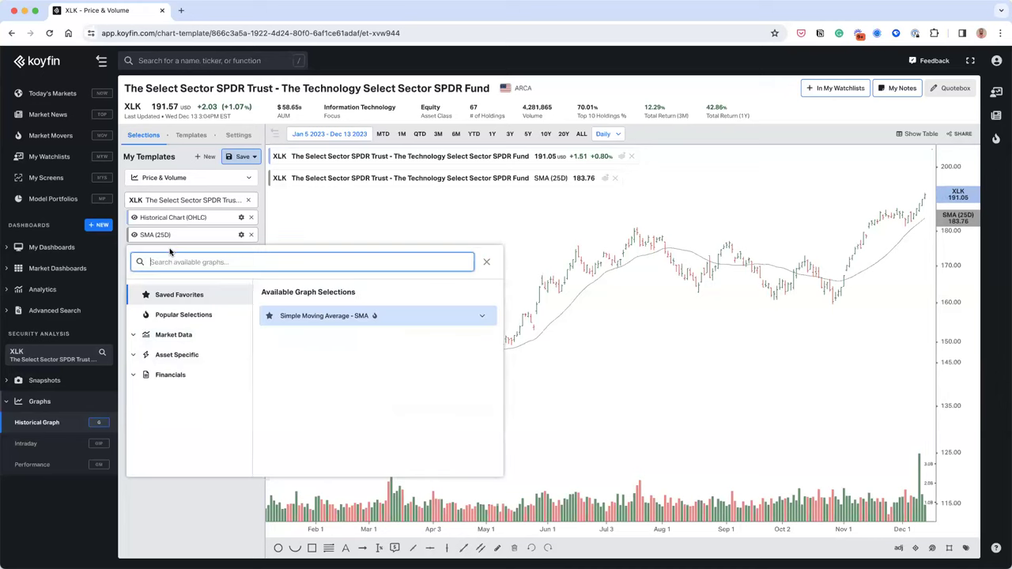
text(s)
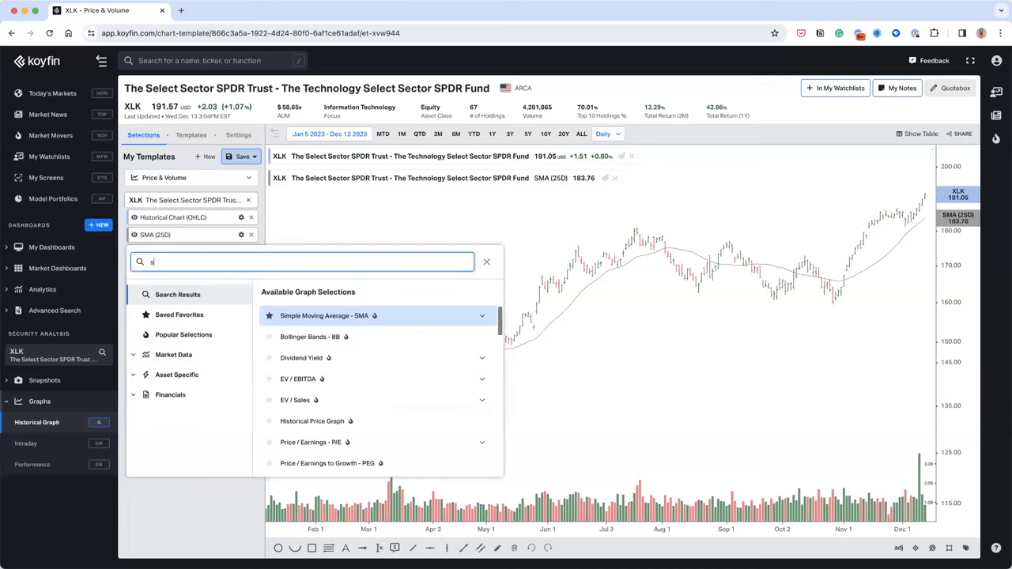
key(BackSpace)
text(ma)
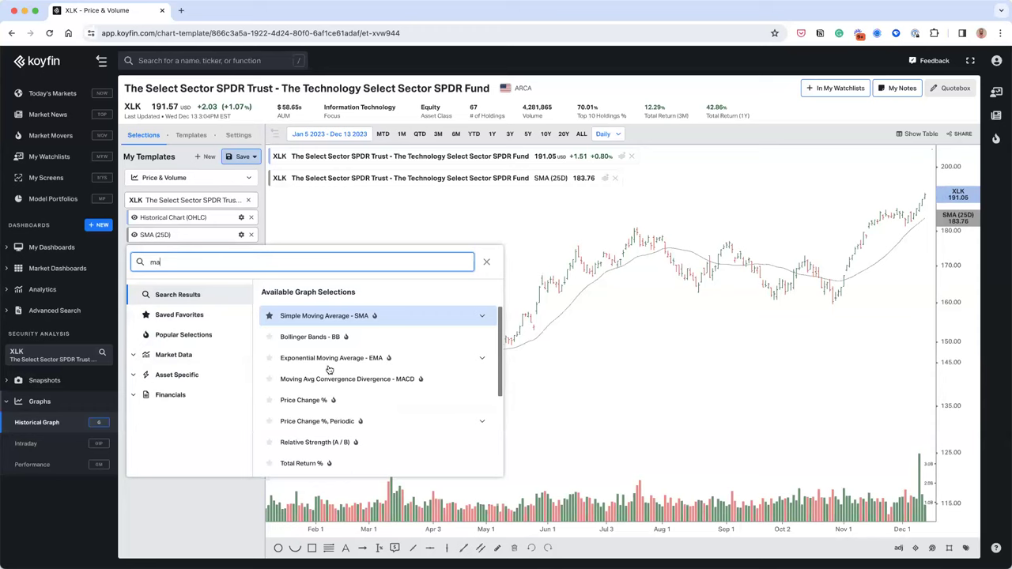
click(307, 320)
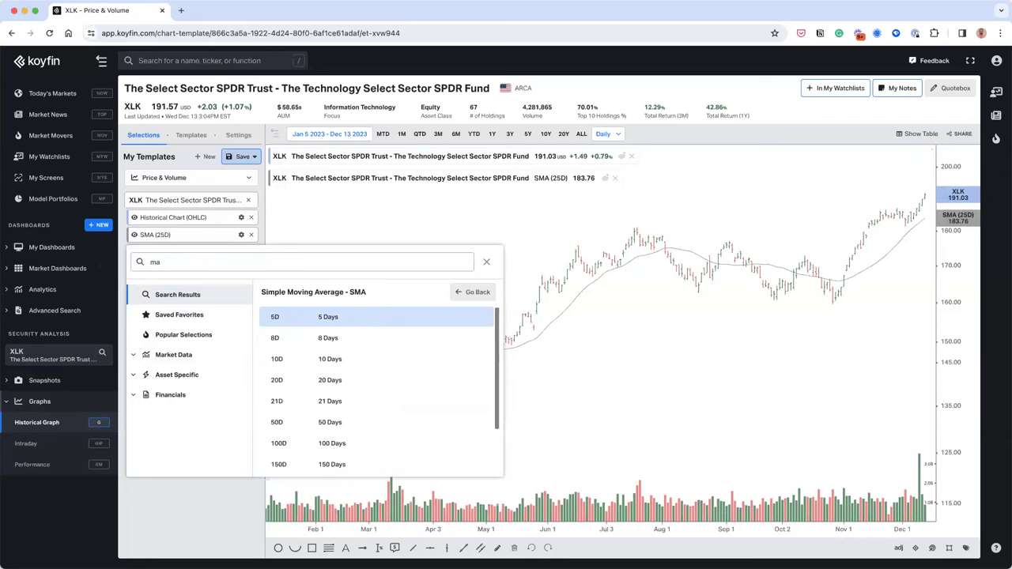
click(149, 261)
text(e)
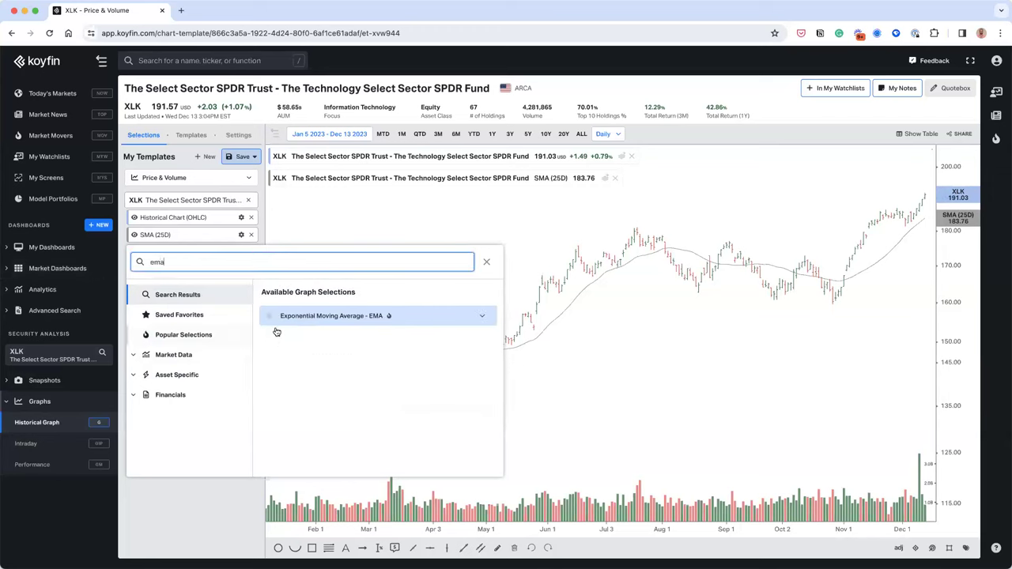
click(323, 320)
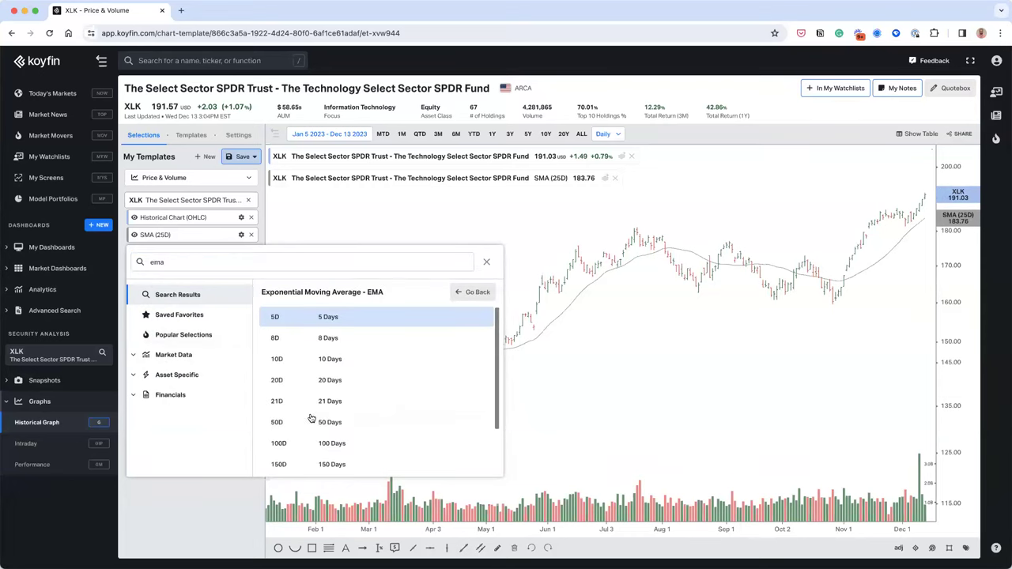
click(324, 388)
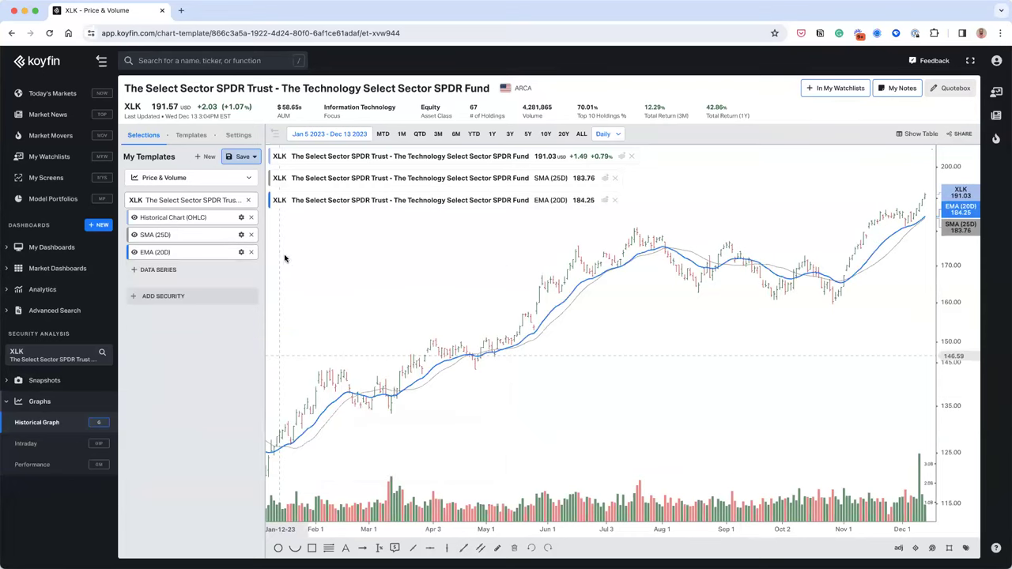
Set the line color of XLK's 20-day Exponential Moving Average to grey.
click(242, 251)
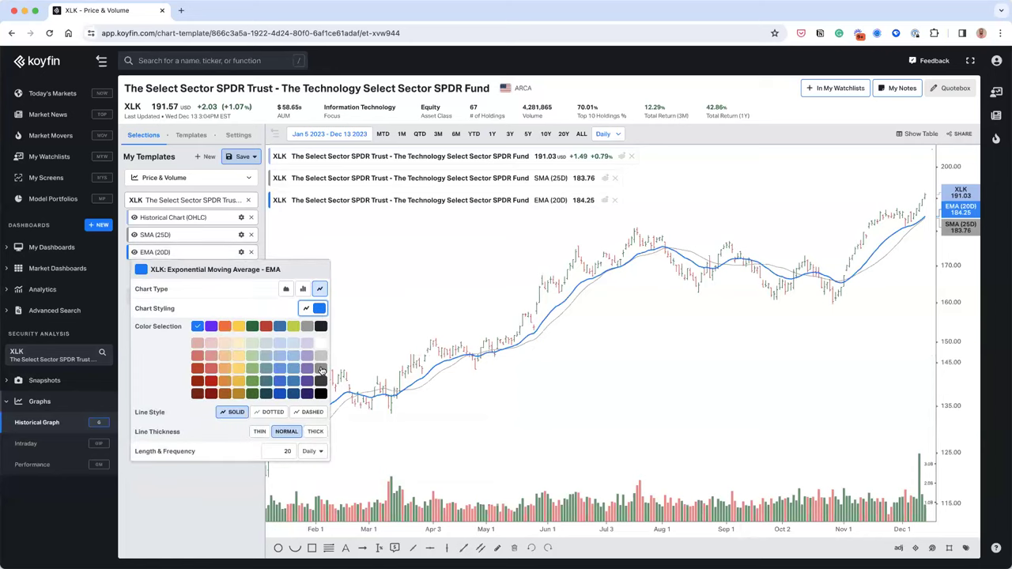
click(321, 369)
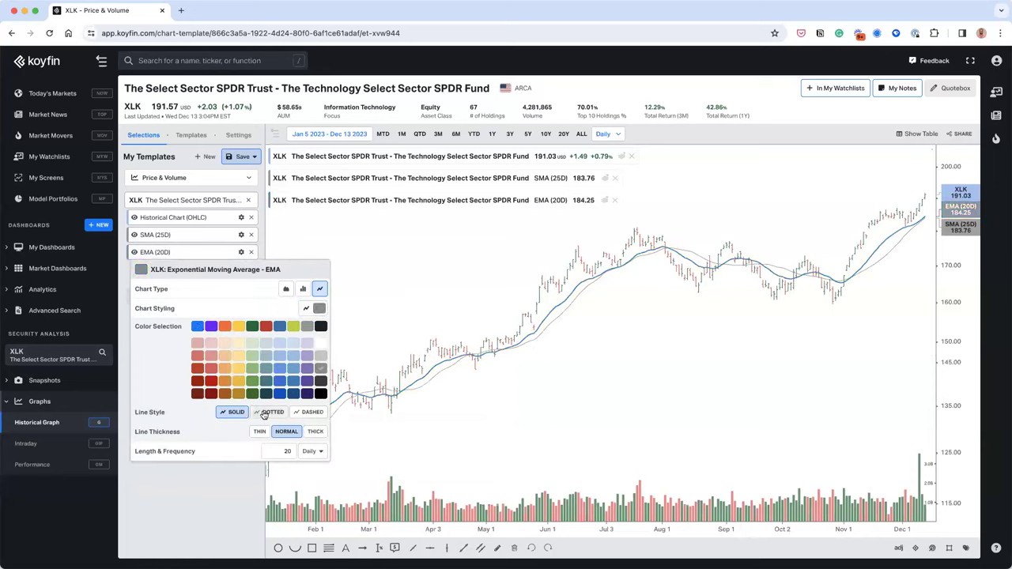
click(226, 253)
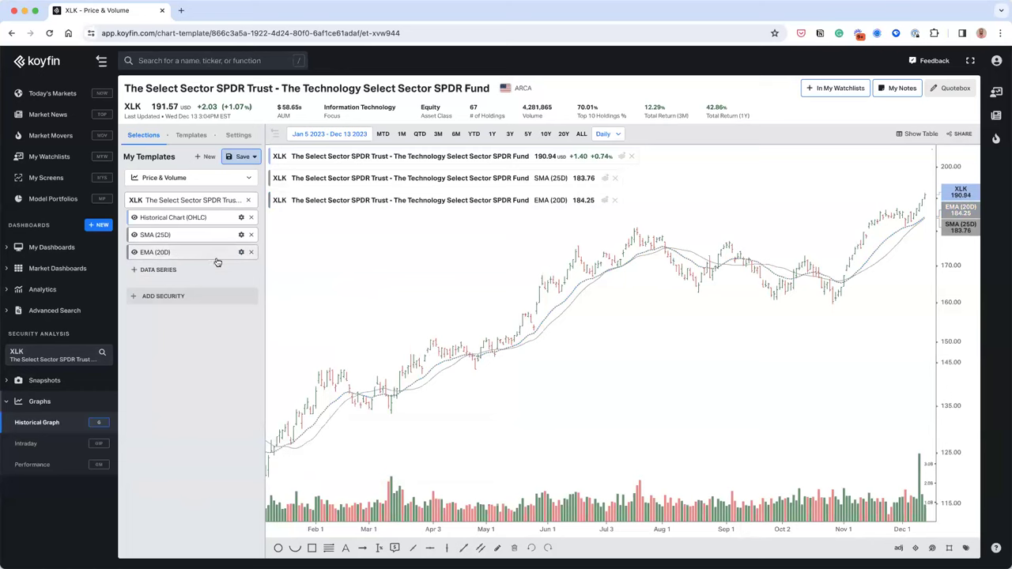
Find p/e among XLK's data series and add Price / Earnings - P/E for the Next Twelve Months.
click(158, 269)
text(p)
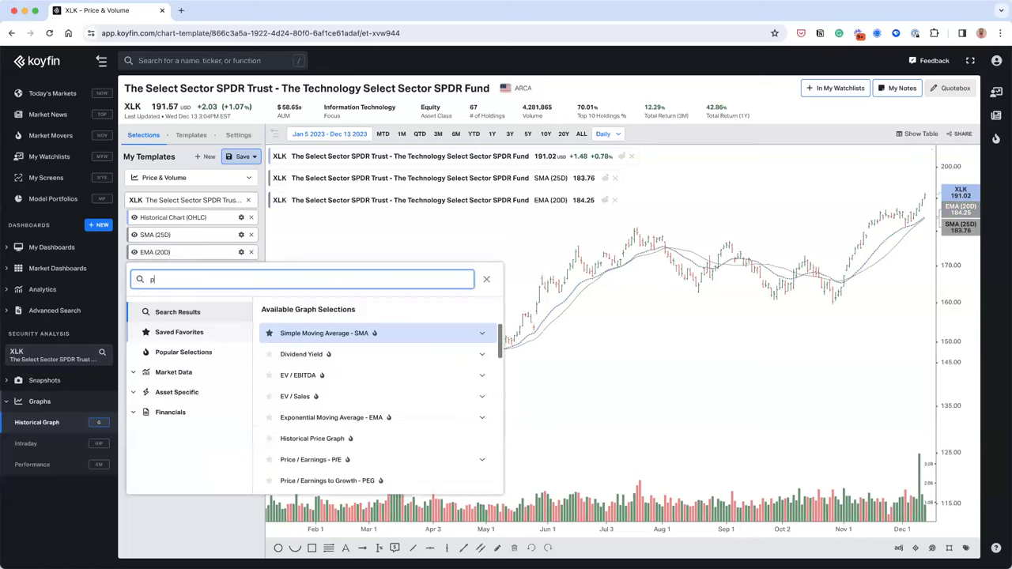
text(/e)
key(Down)
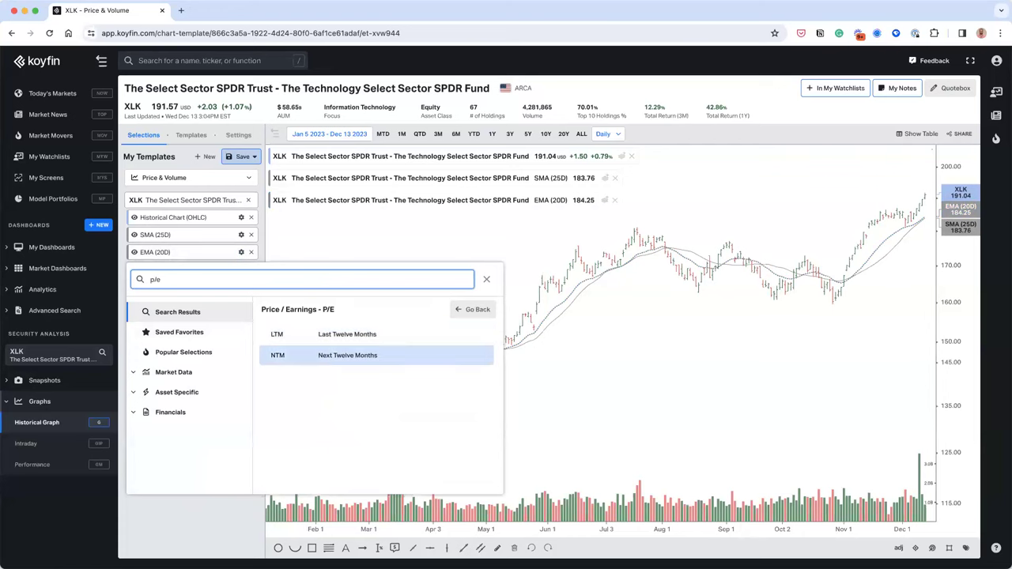
key(Return)
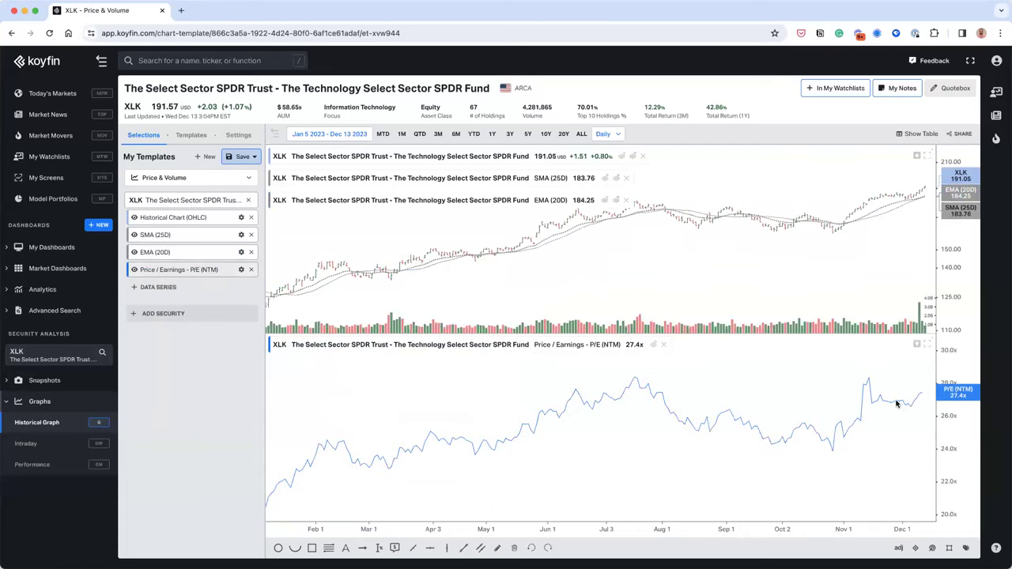
Find the EV / Sales data series and add its NTM version to XLK's graph.
click(157, 289)
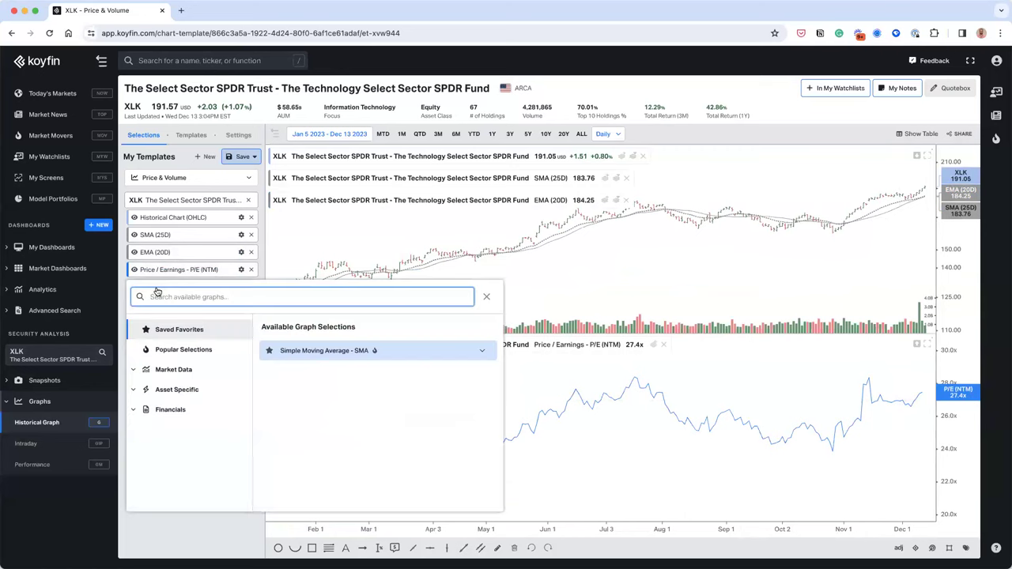
text(ev/s)
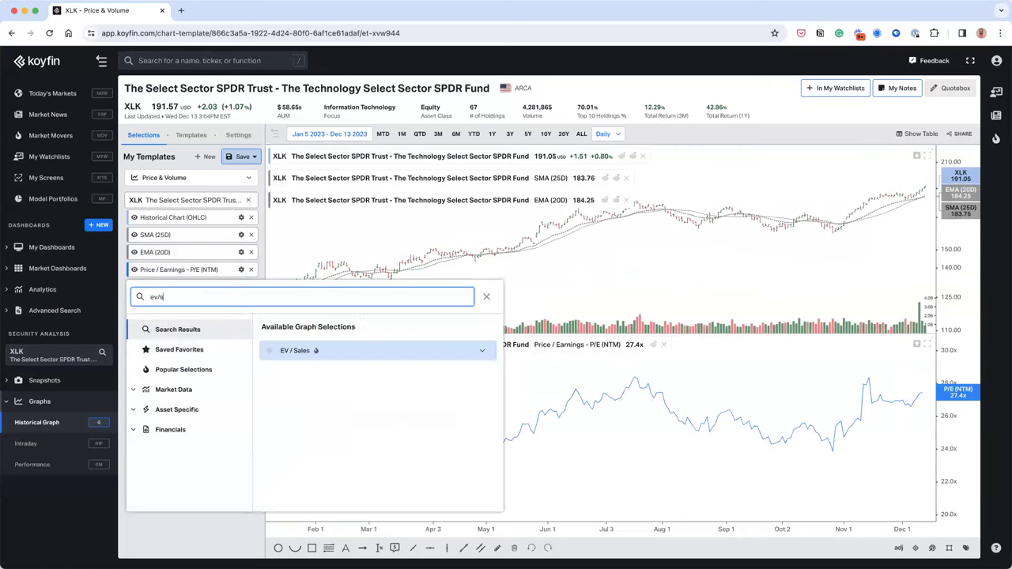
text(a)
key(Return)
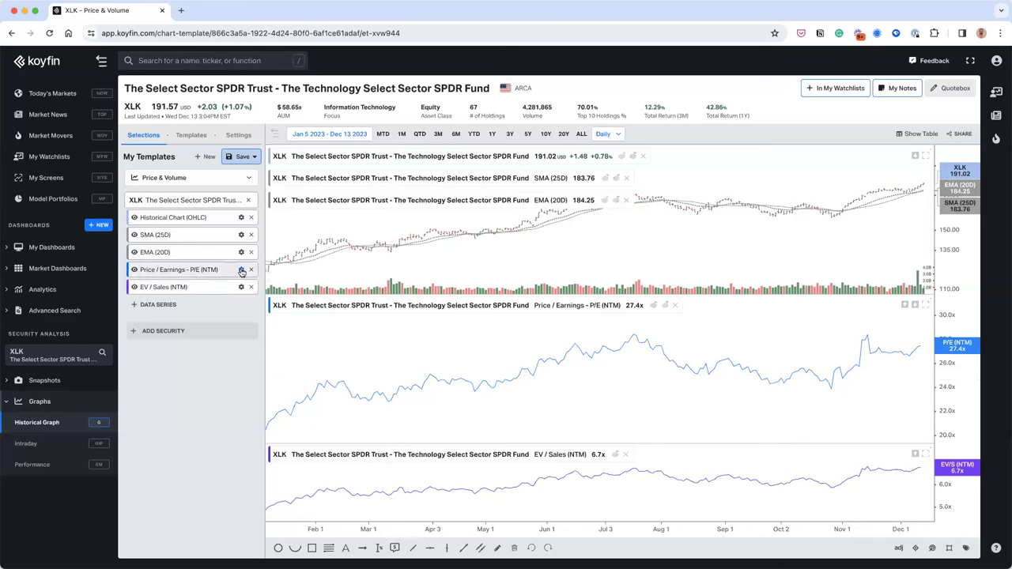
Display statistical bands on the Price / Earnings series for the Mean, +1 Standard Deviation and -1 Standard Deviation.
click(242, 270)
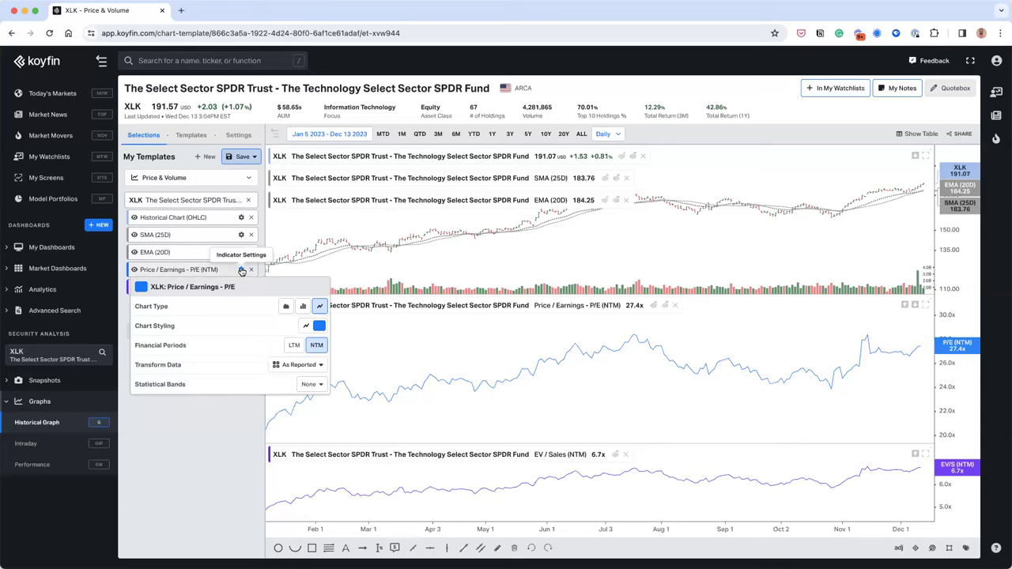
click(299, 386)
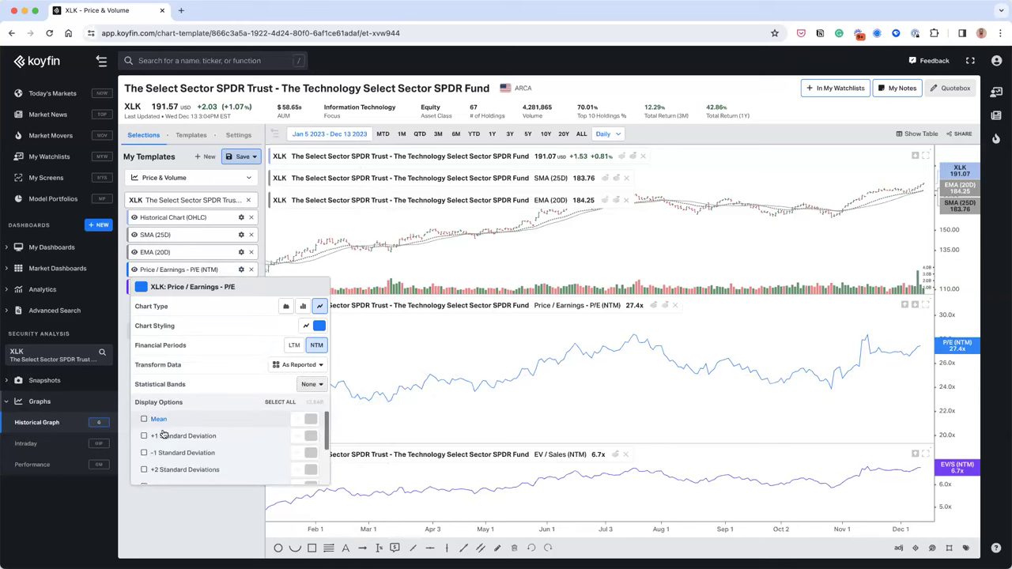
click(163, 435)
click(162, 454)
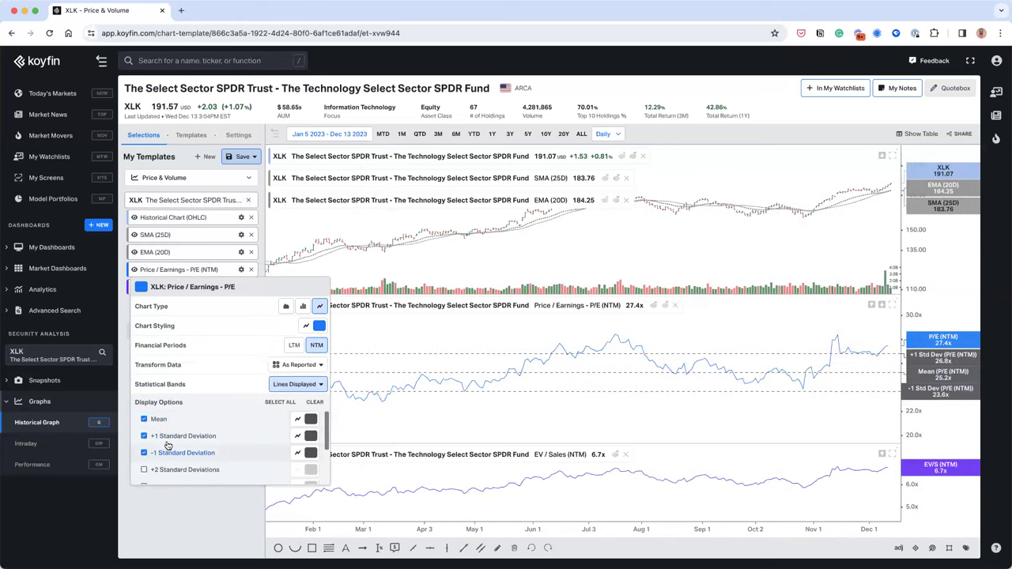
scroll(167, 446, down, 2)
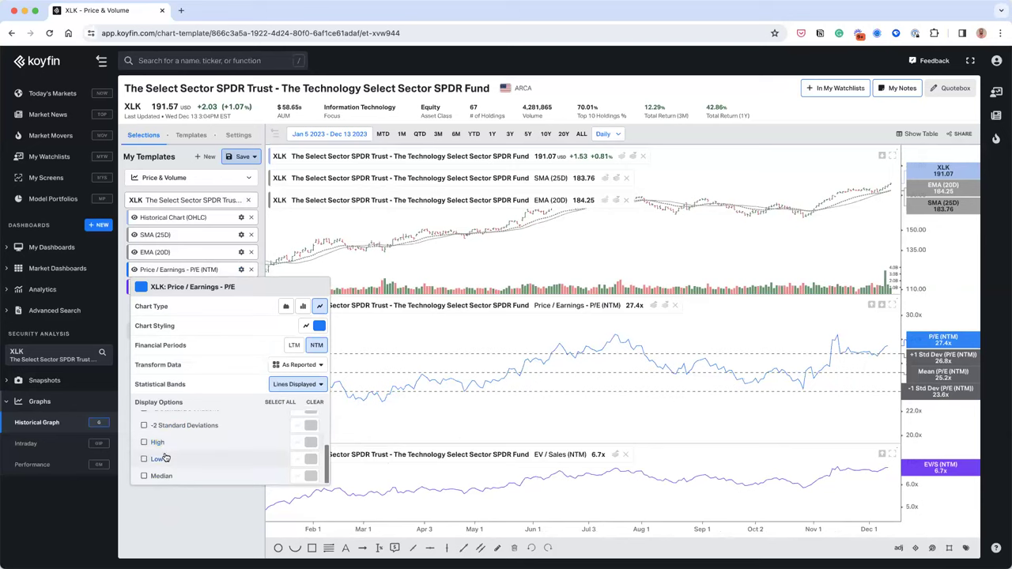
scroll(165, 458, up, 2)
click(903, 381)
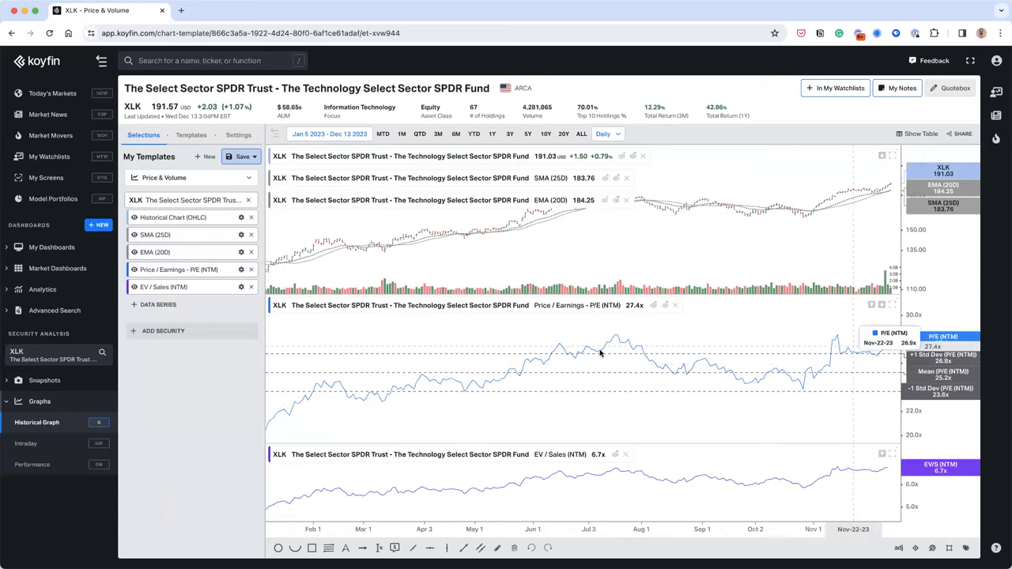
Set the graph's date range to 10Y and add the +2 and -2 Standard Deviations bands to the Price / Earnings series.
click(546, 135)
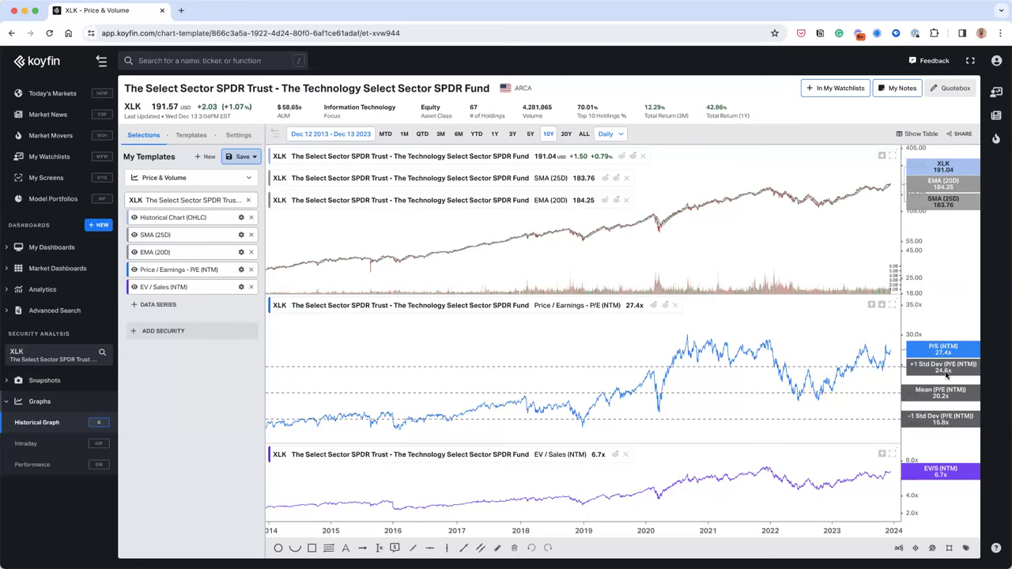
click(241, 270)
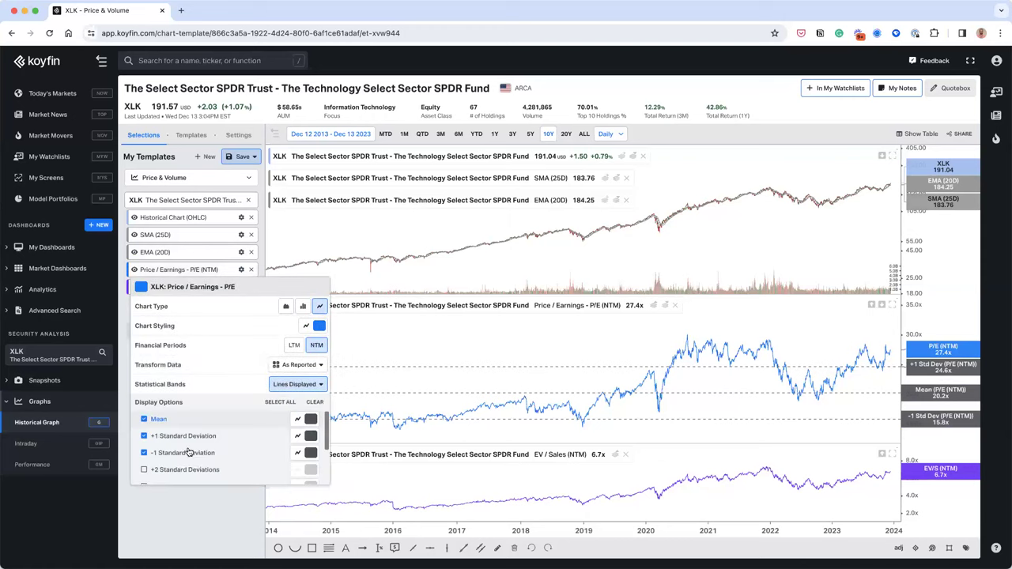
scroll(188, 452, down, 1)
click(186, 446)
click(187, 461)
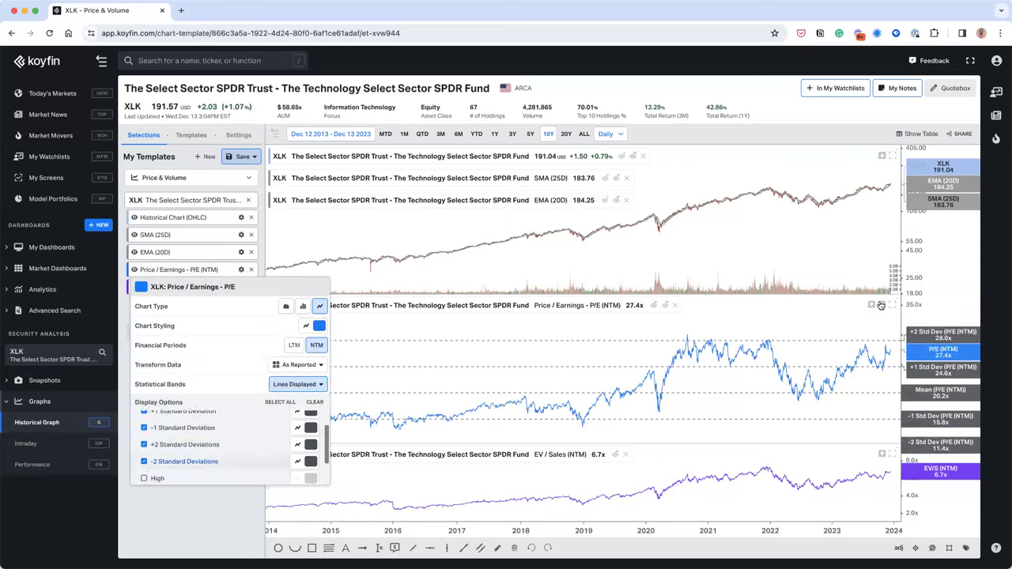
click(882, 332)
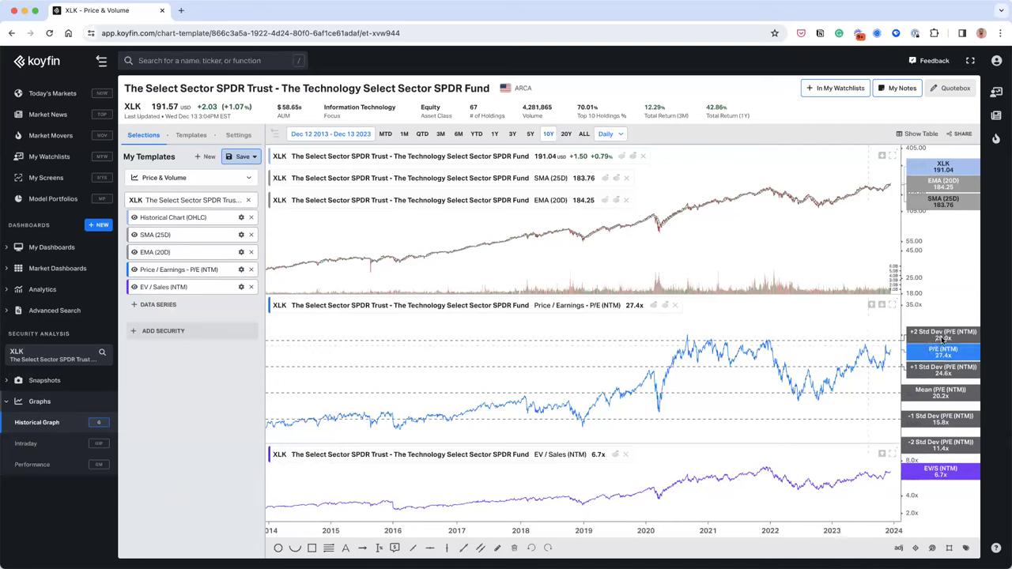
mouse_move(956, 352)
mouse_move(901, 397)
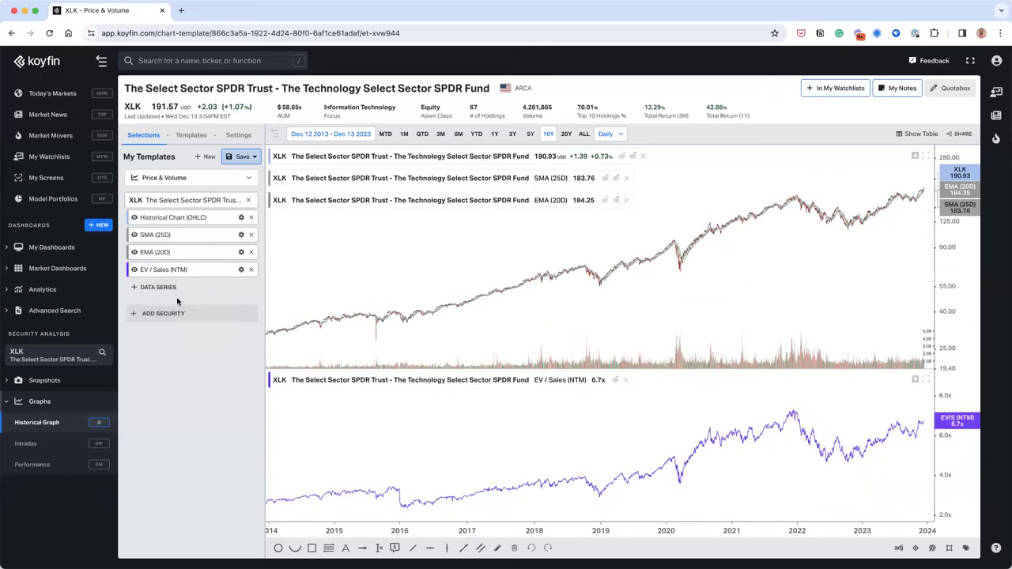
Search XLK's data series for ev/eb and add EV / EBITDA for the next twelve months.
click(158, 287)
text(eb)
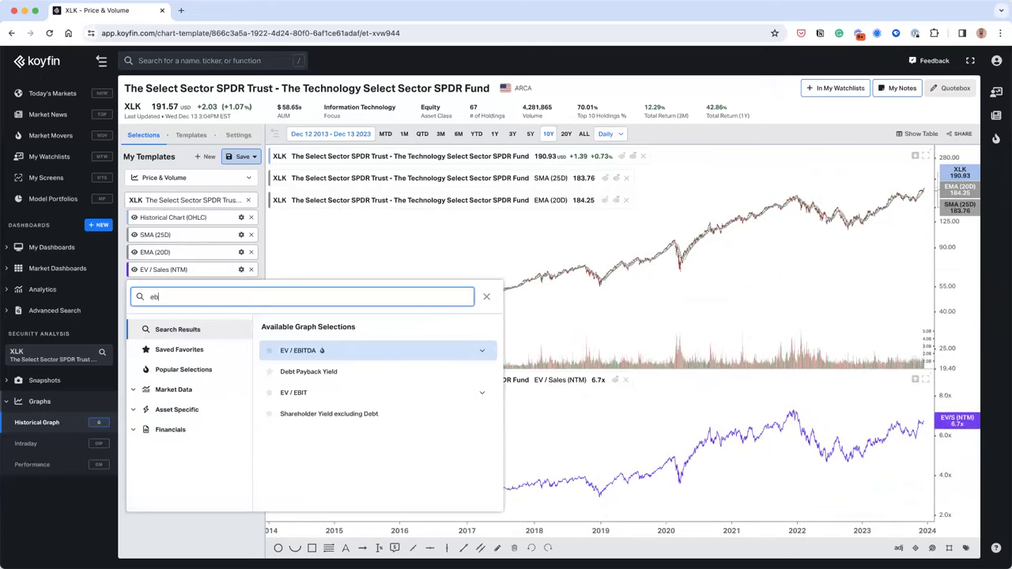
text(/)
key(BackSpace)
key(BackSpace)
key(BackSpace)
text(ev/eb)
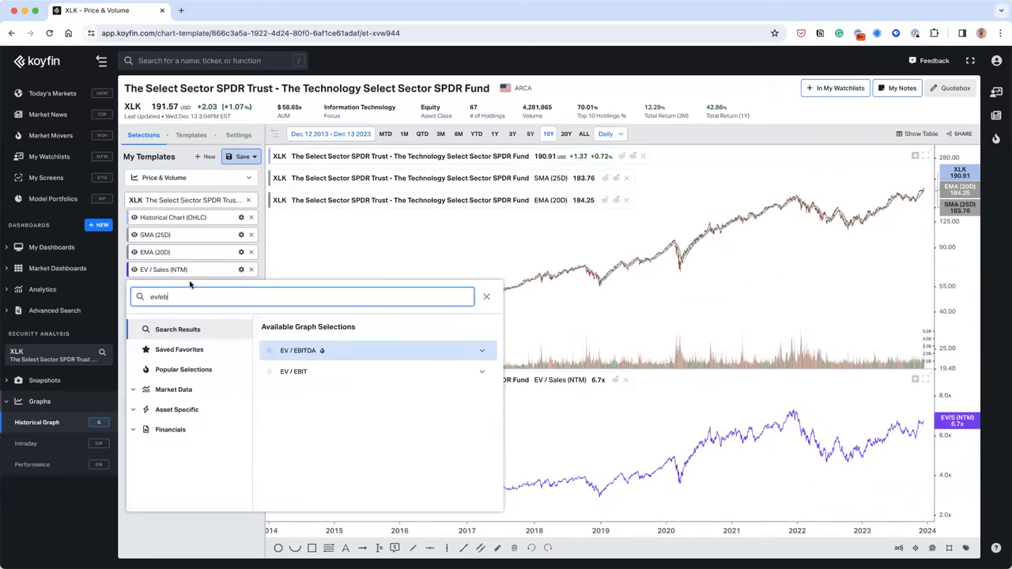
key(Return)
key(Down)
key(Return)
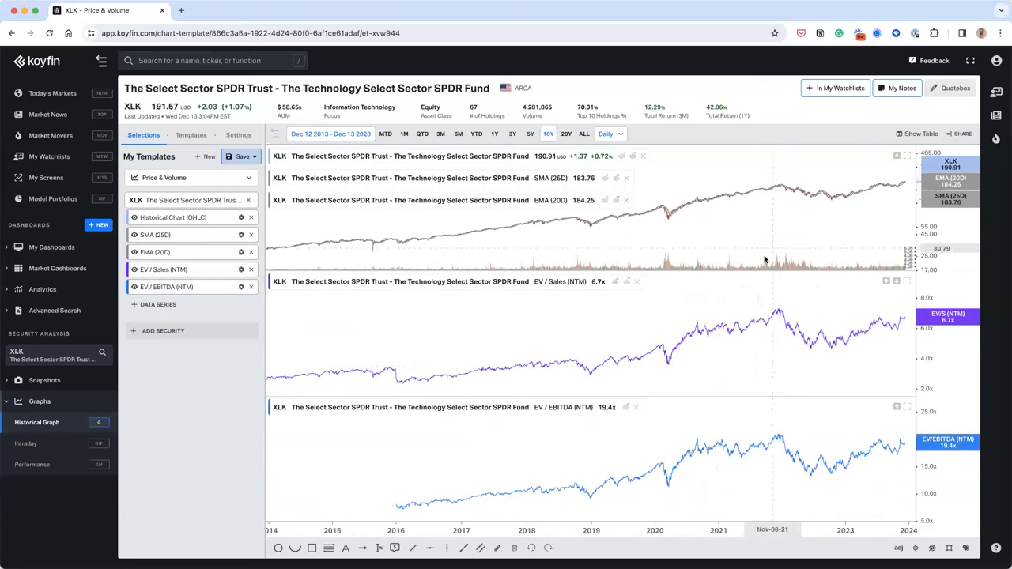
Enlarge the price and EV / Sales panes, and move the EV / Sales pane above the price pane and back below it.
drag(753, 277, 731, 326)
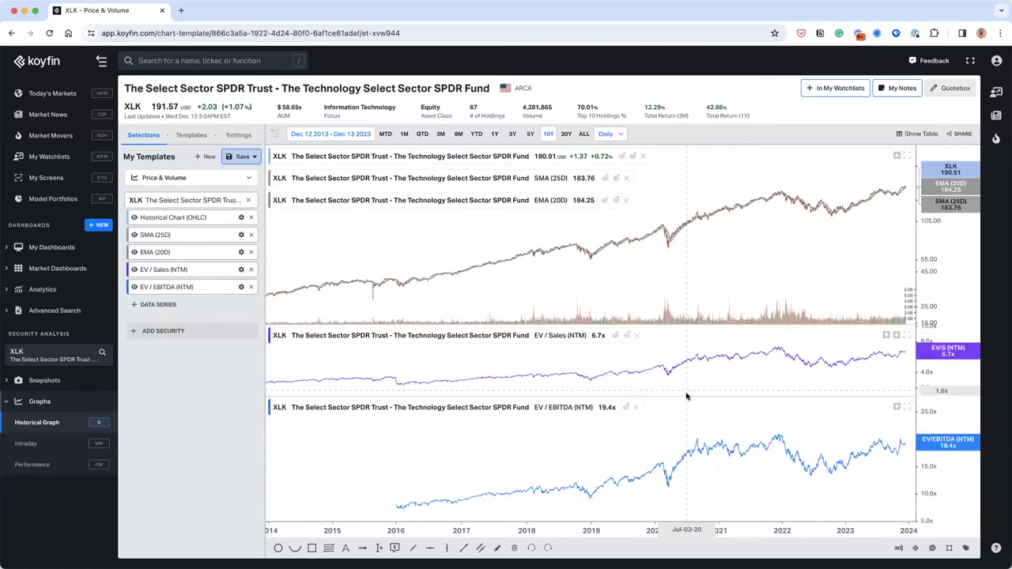
drag(688, 394, 687, 451)
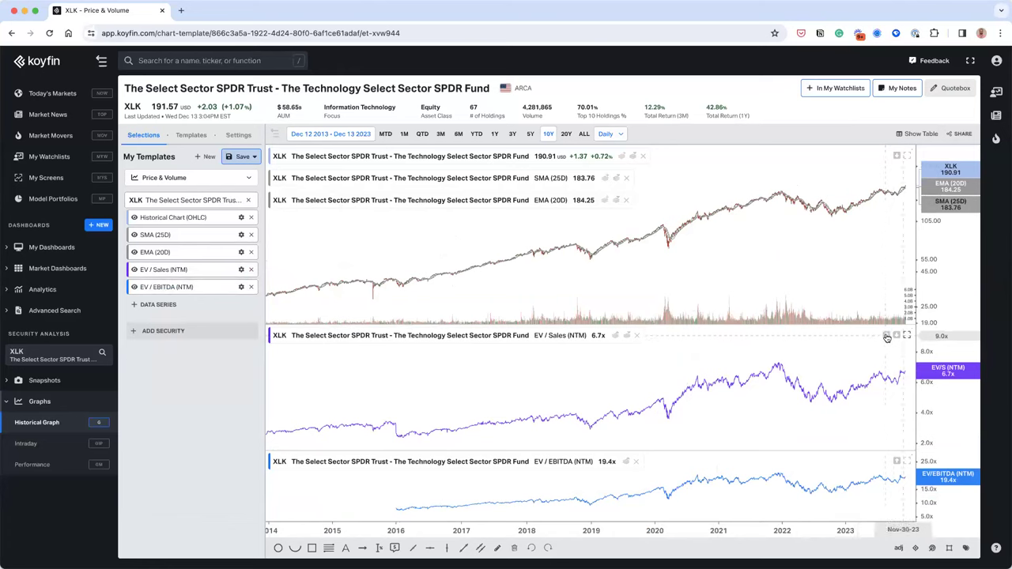
drag(887, 338, 906, 234)
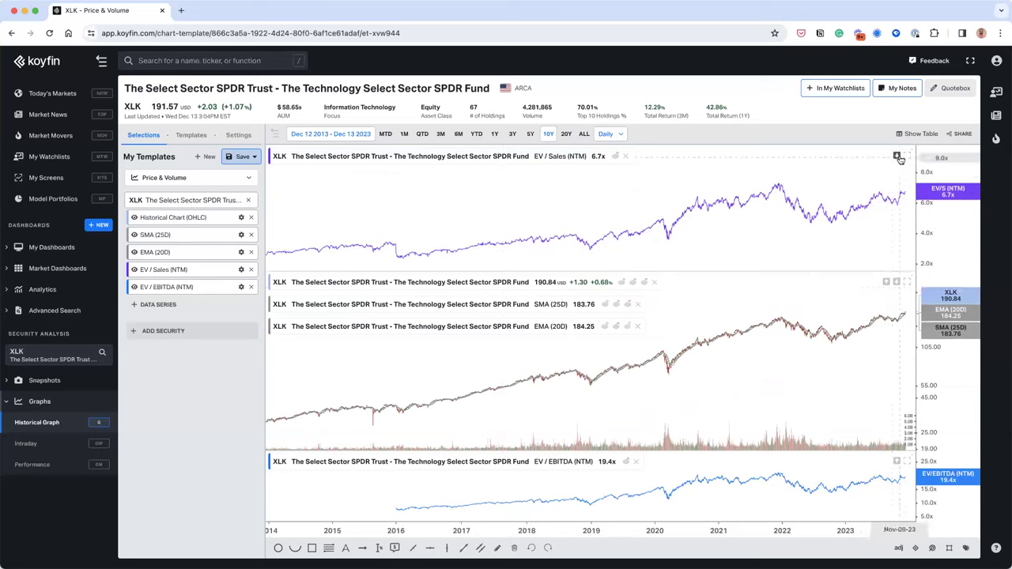
drag(796, 407, 823, 415)
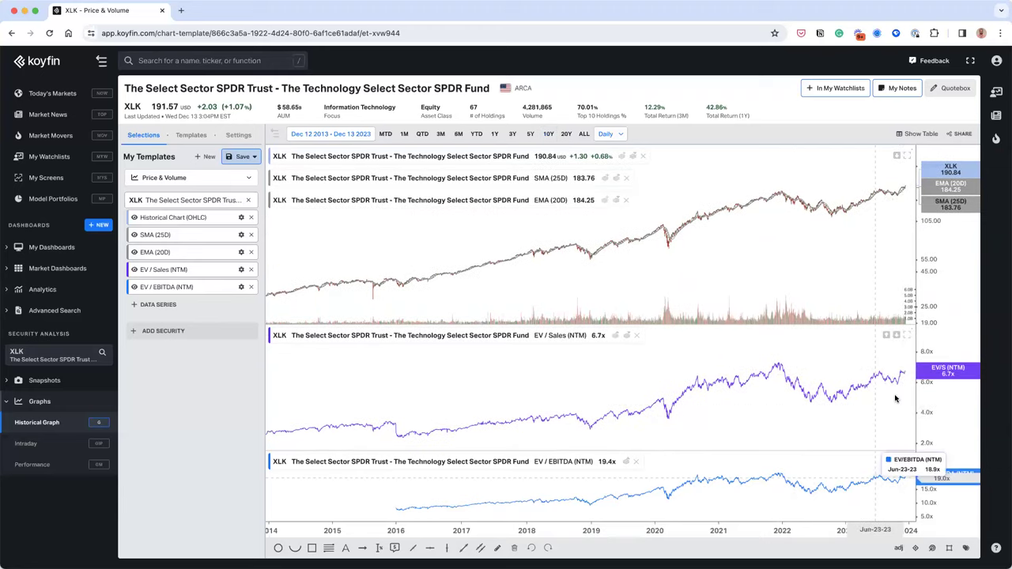
Make the EV / EBITDA pane taller and merge the EV / Sales series into it.
drag(739, 452, 735, 429)
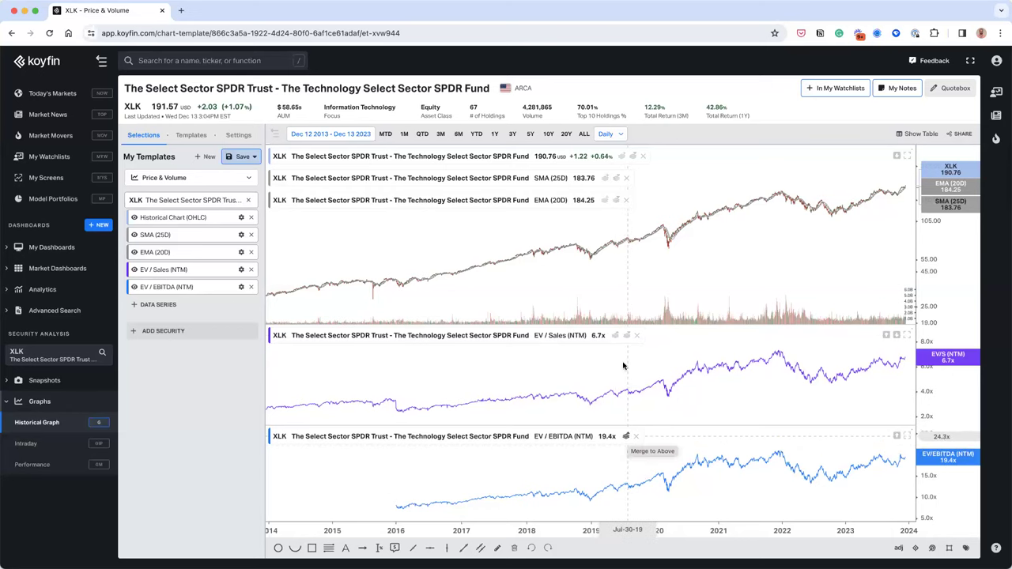
click(628, 337)
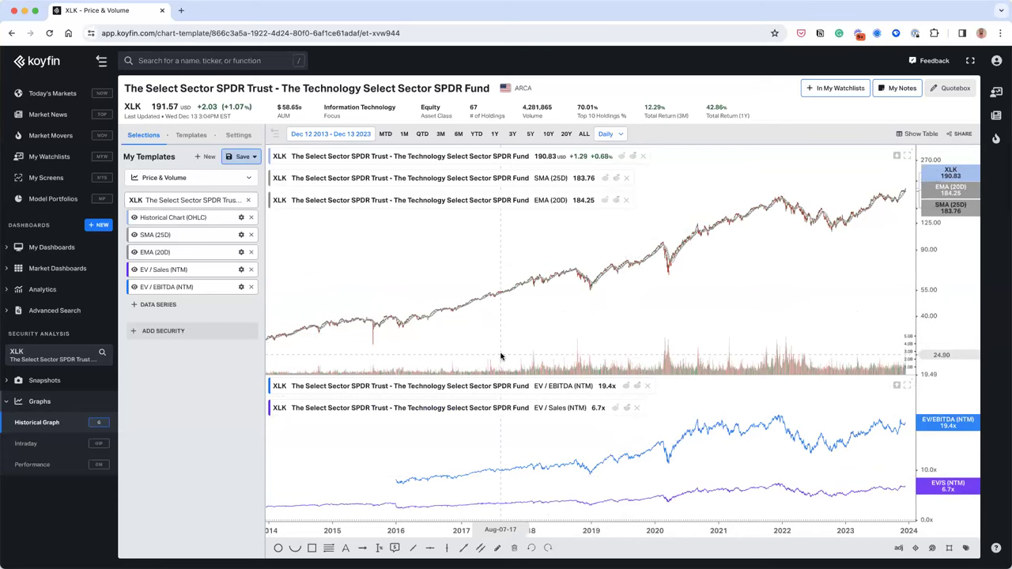
Review the graph's style, mouseover and panel axis settings, and return to the data series selections.
click(240, 136)
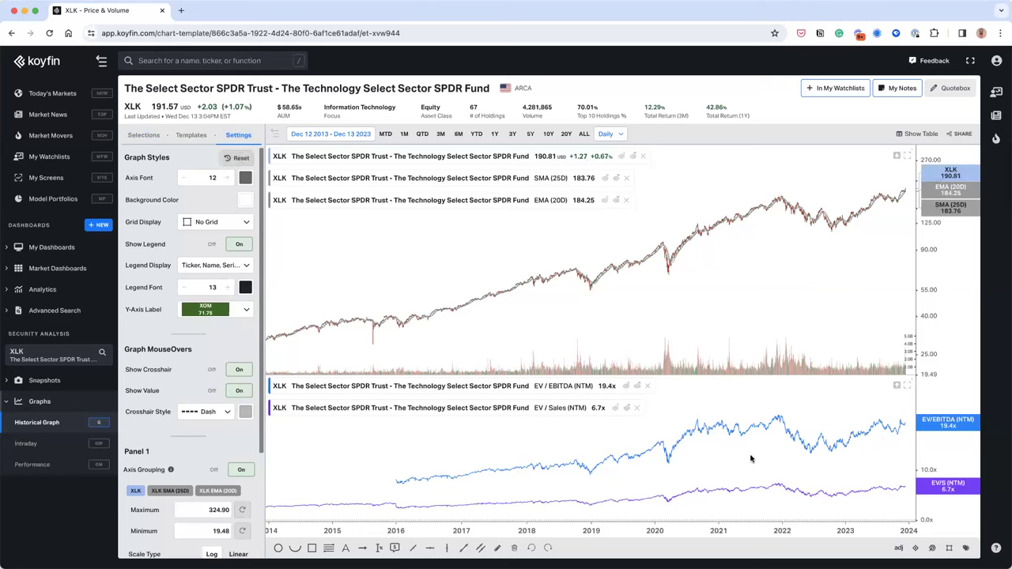
click(146, 136)
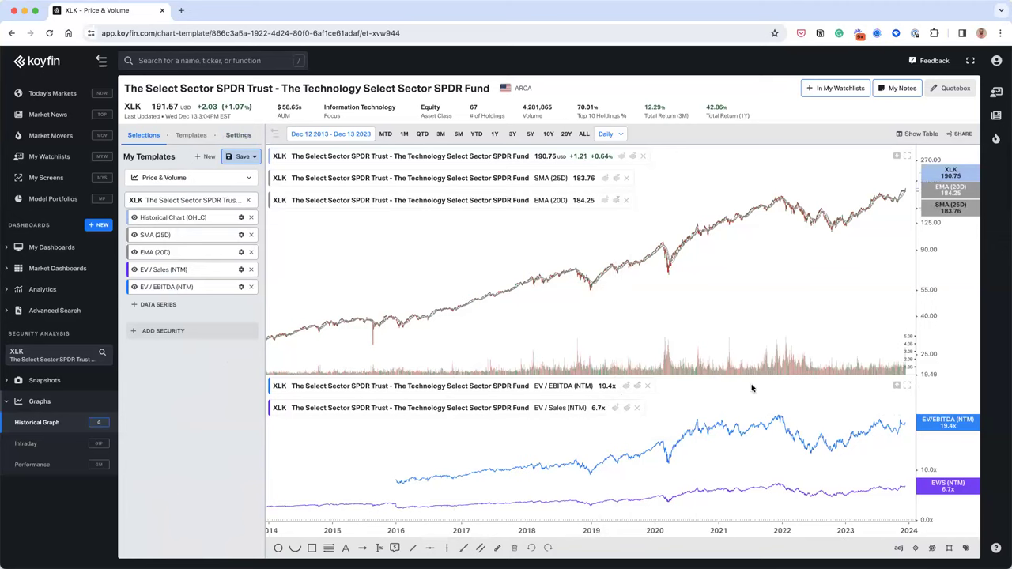
Set the axis minimum of the EV / EBITDA and EV / Sales pane to 10, and reset it to 0.
click(932, 449)
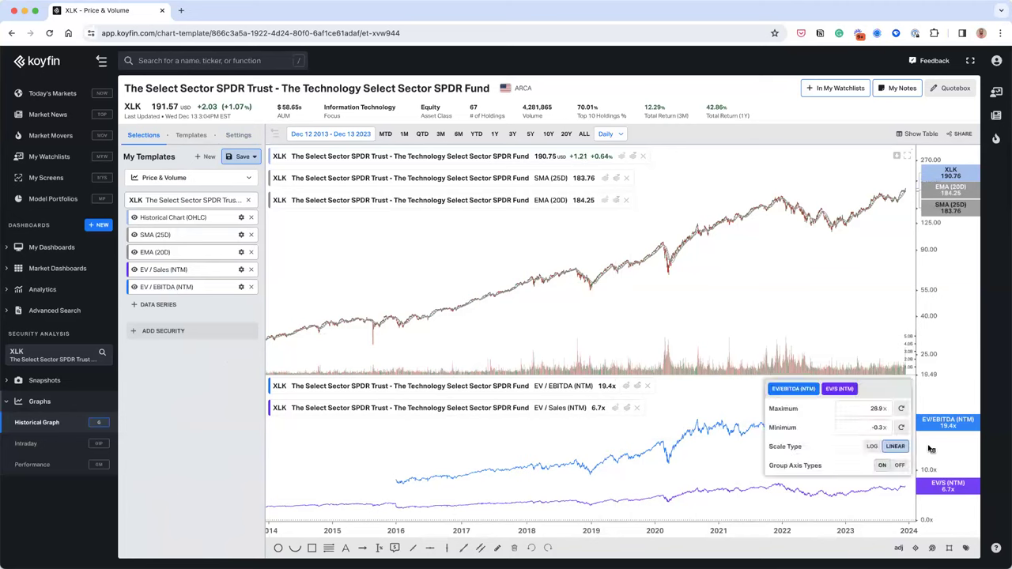
click(870, 427)
text(10)
key(Return)
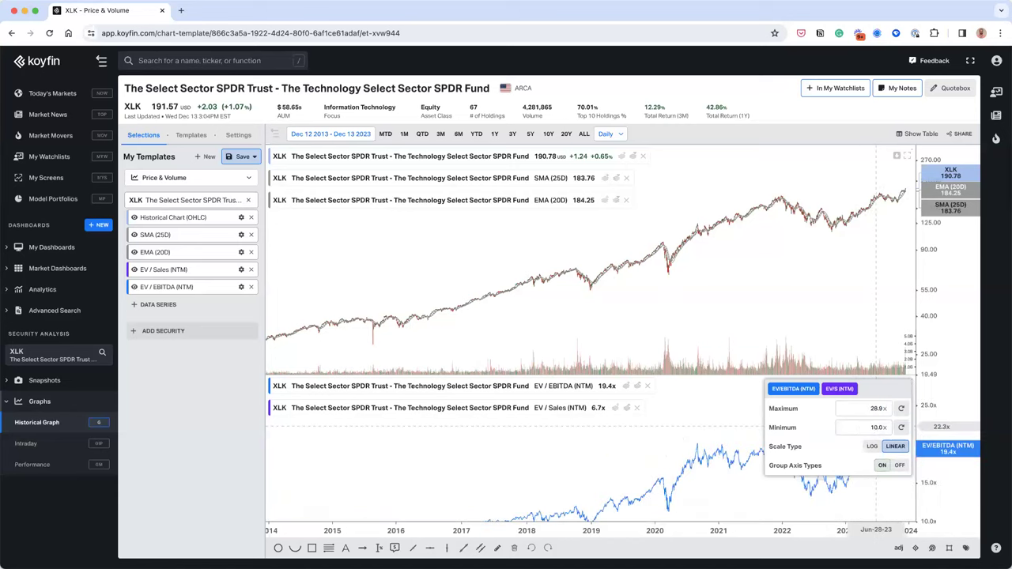
click(865, 427)
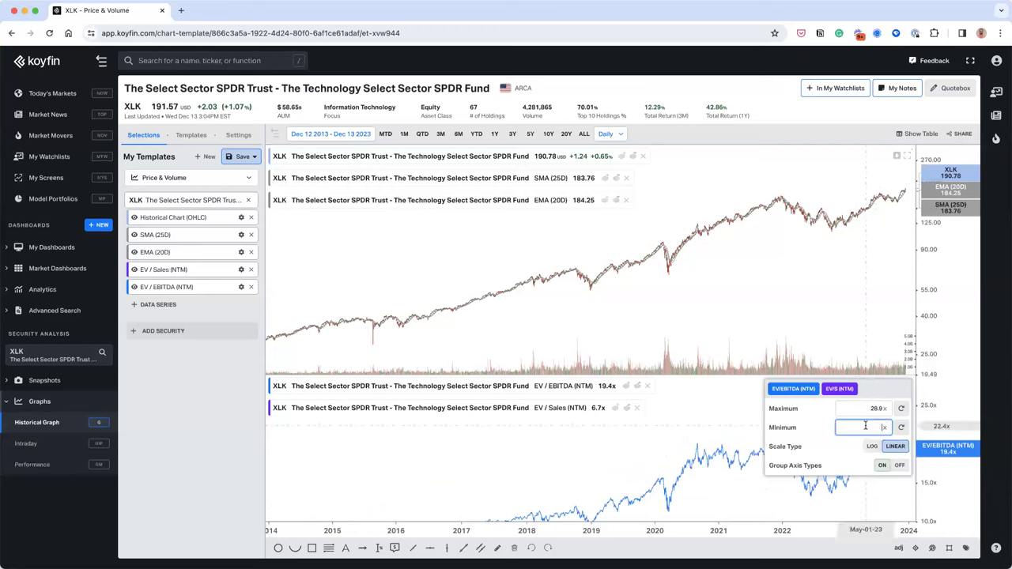
key(Return)
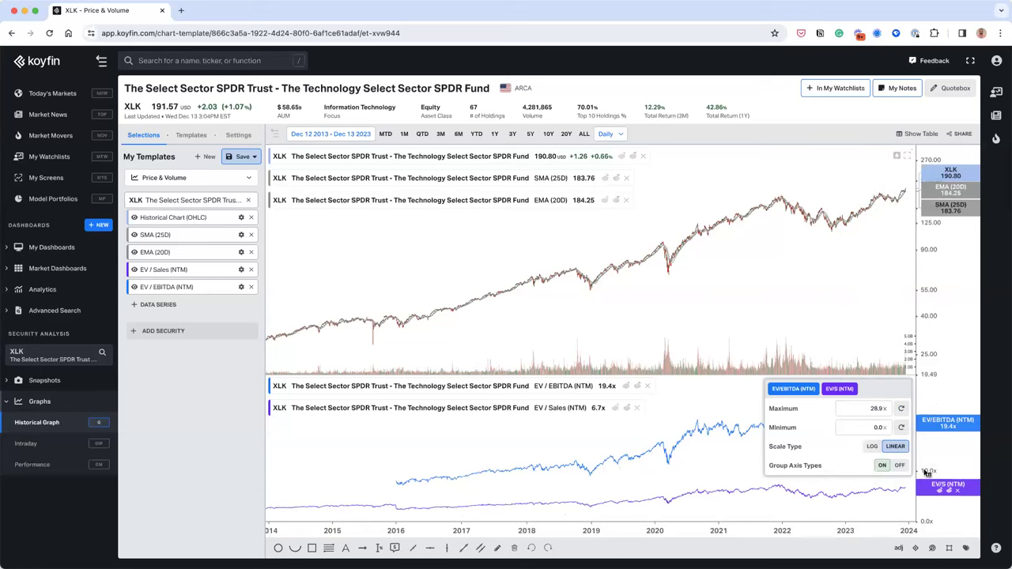
Turn off axis type grouping for the EV / EBITDA and EV / Sales pane, and turn it back on.
click(899, 465)
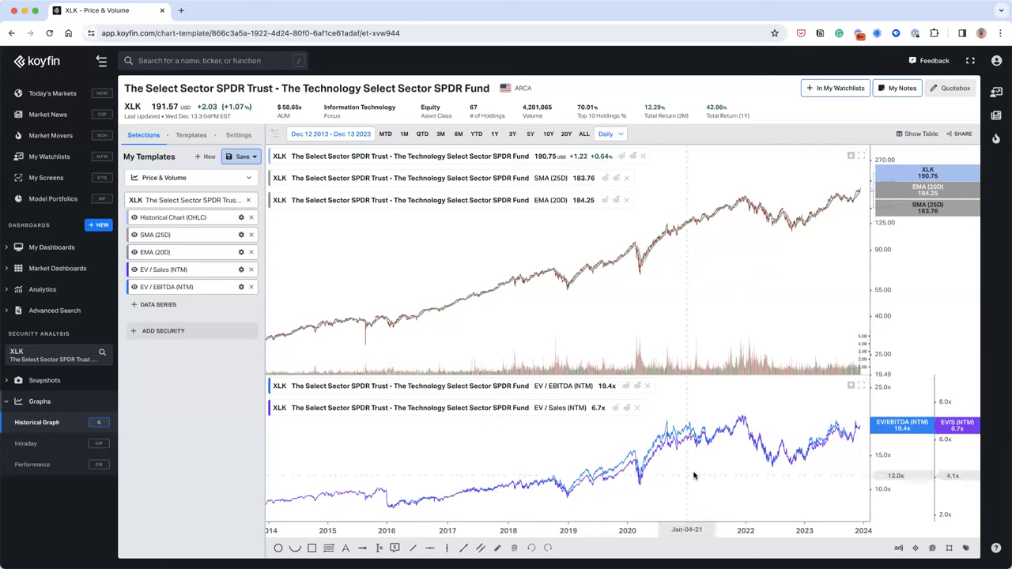
click(886, 448)
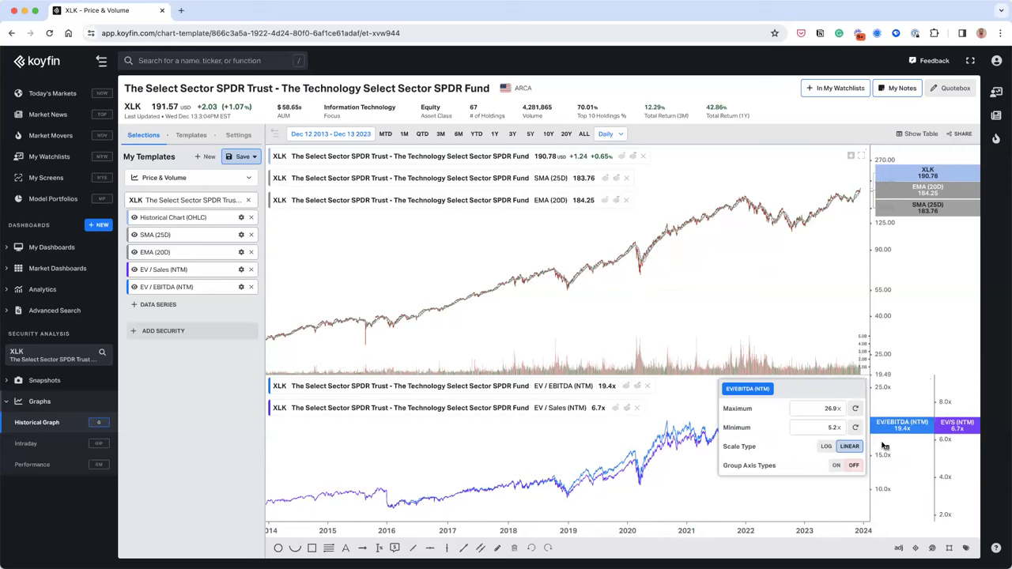
click(837, 467)
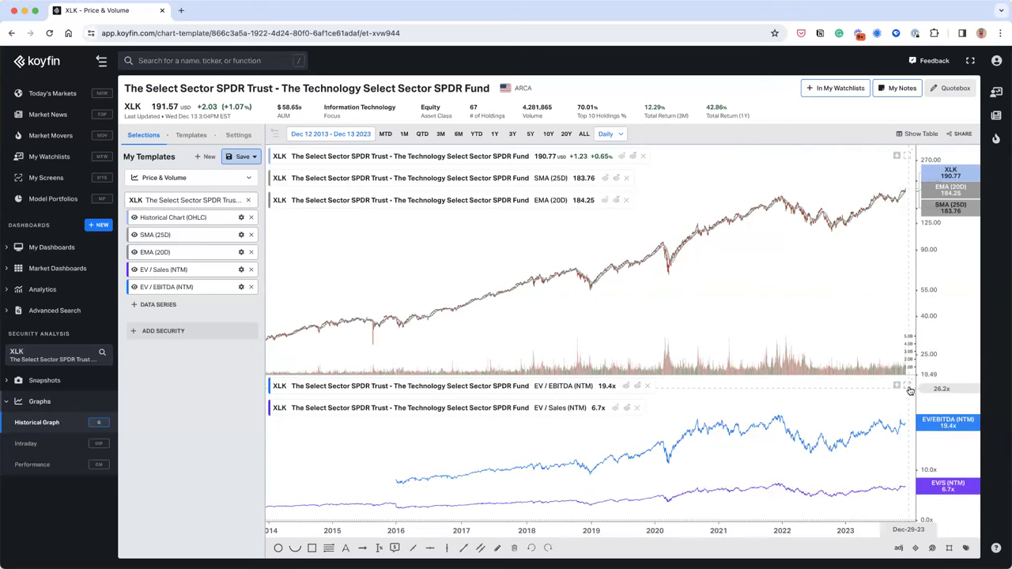
Add the Indicated Dividend Yield series to XLK, and maximize and restore its pane.
click(173, 339)
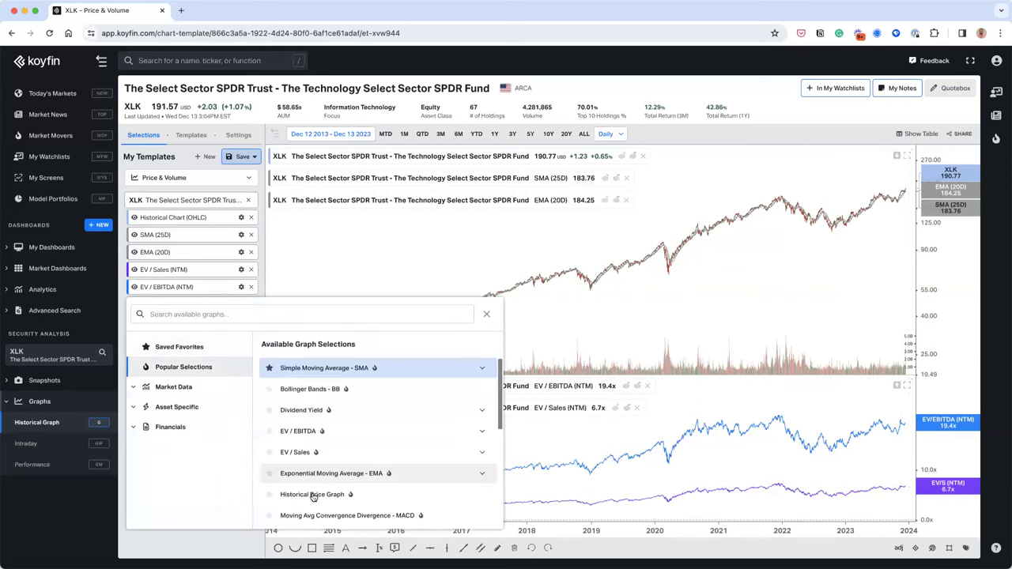
click(310, 411)
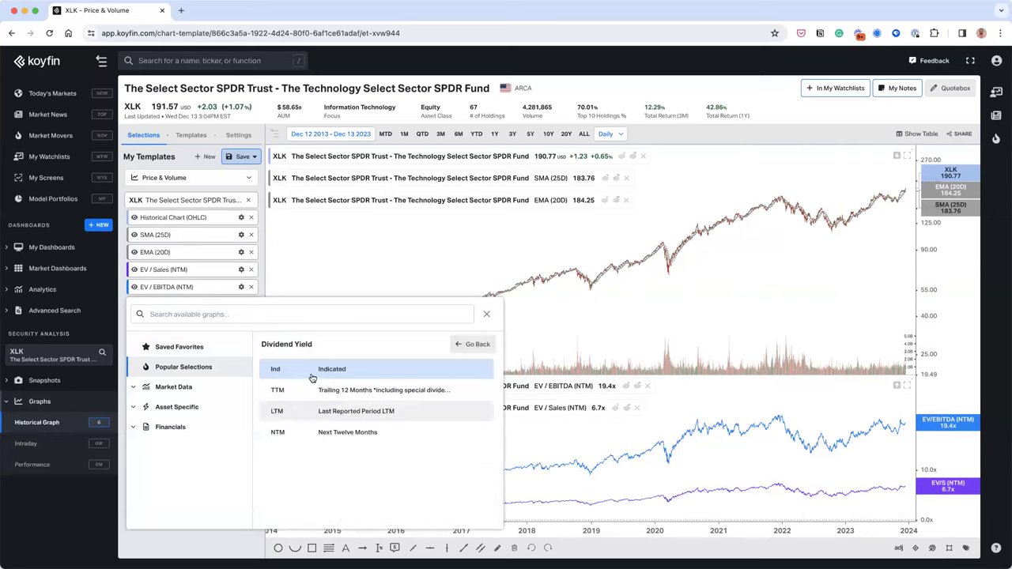
click(381, 377)
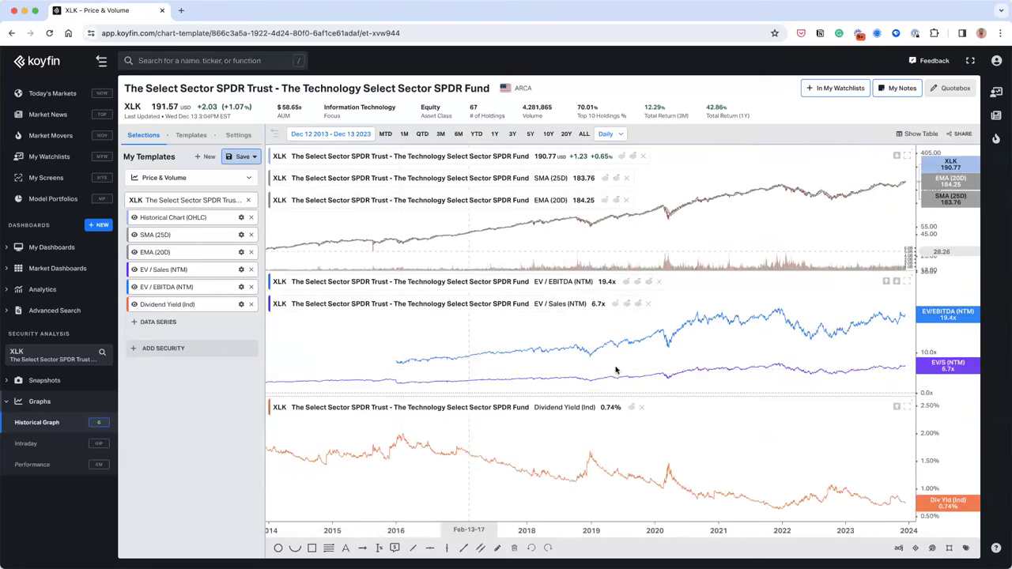
click(908, 407)
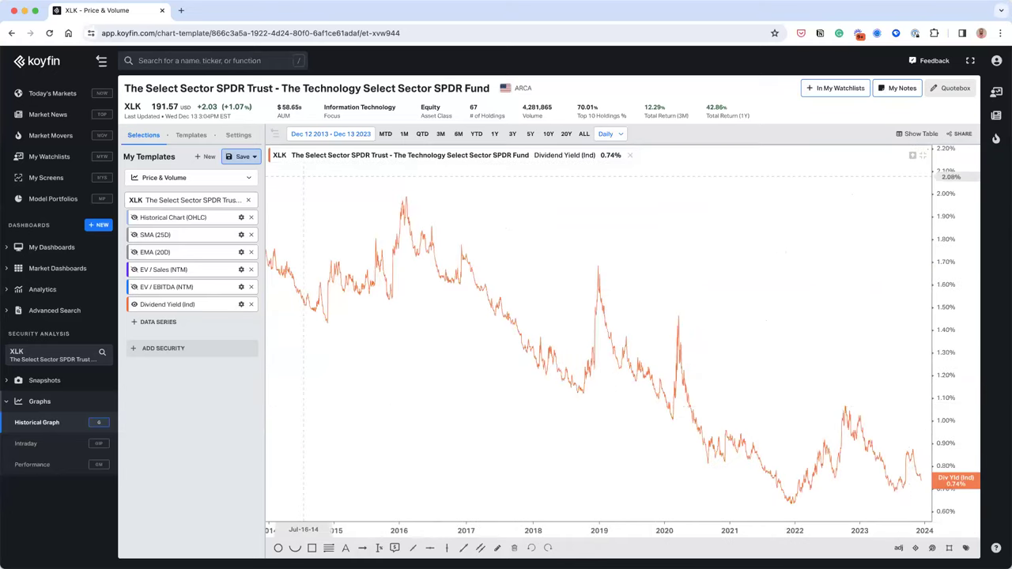
click(922, 155)
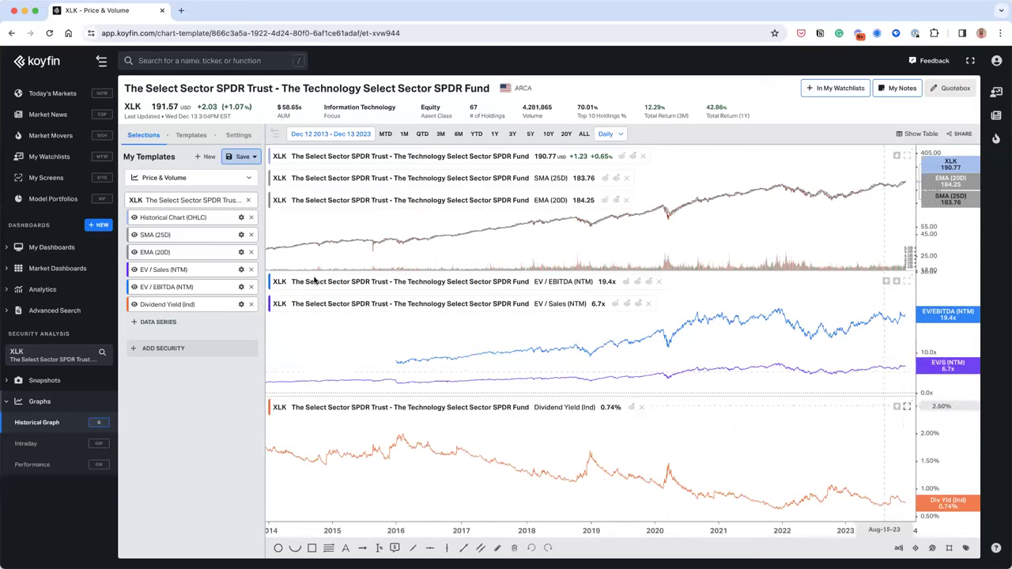
Hide the EMA (20D), EV / EBITDA and EV / Sales series and show them again.
click(135, 252)
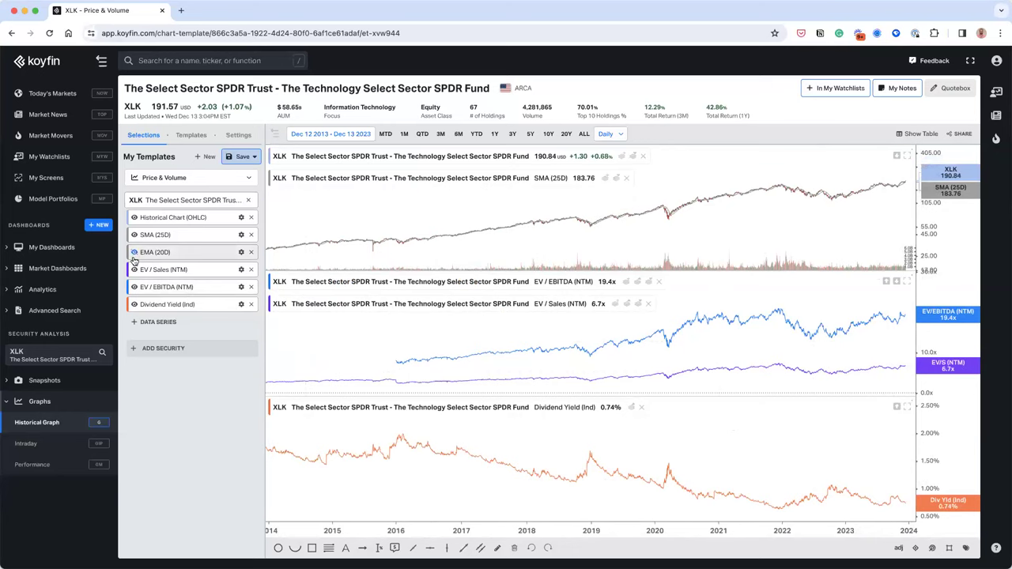
click(134, 288)
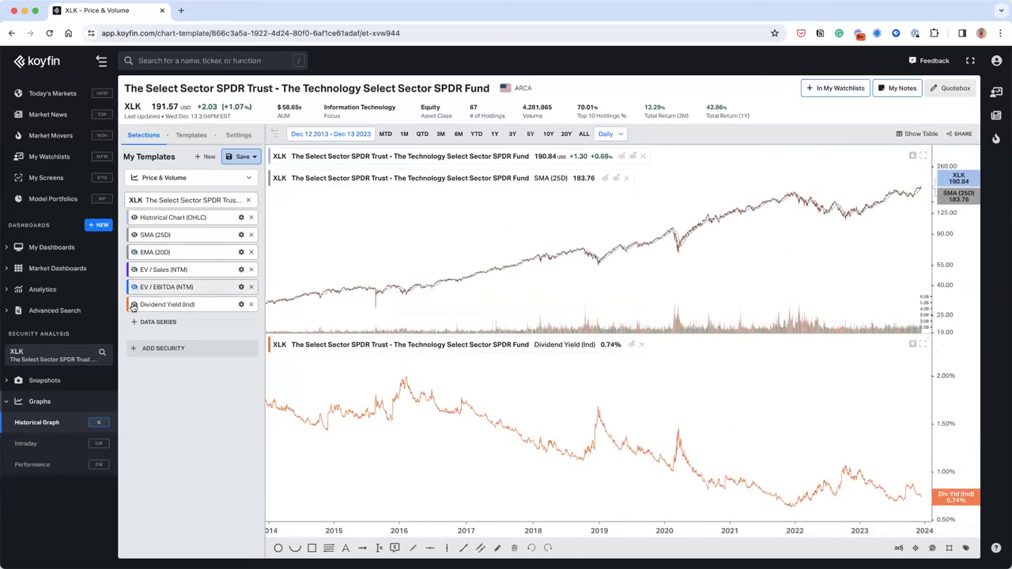
click(134, 287)
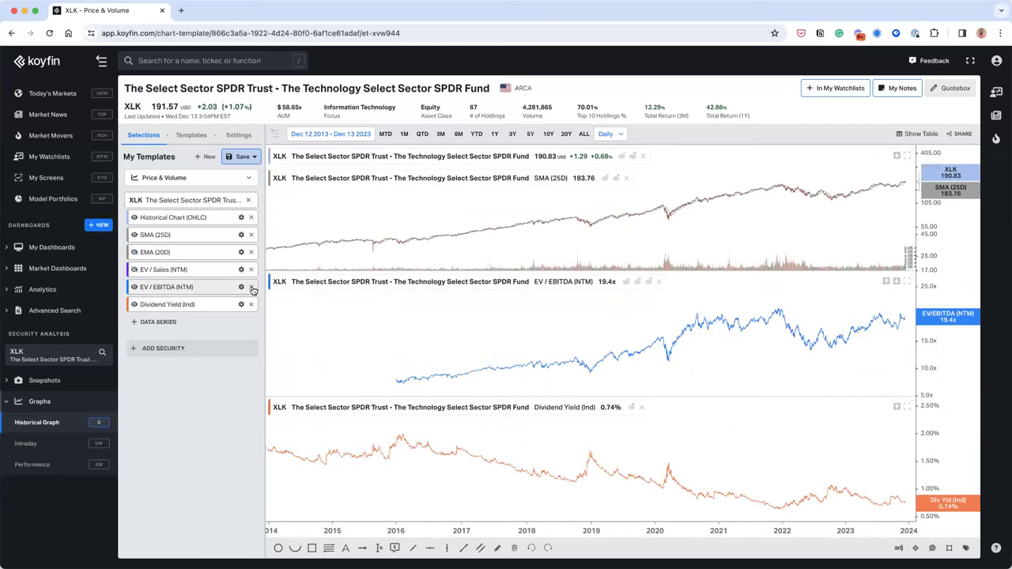
click(134, 269)
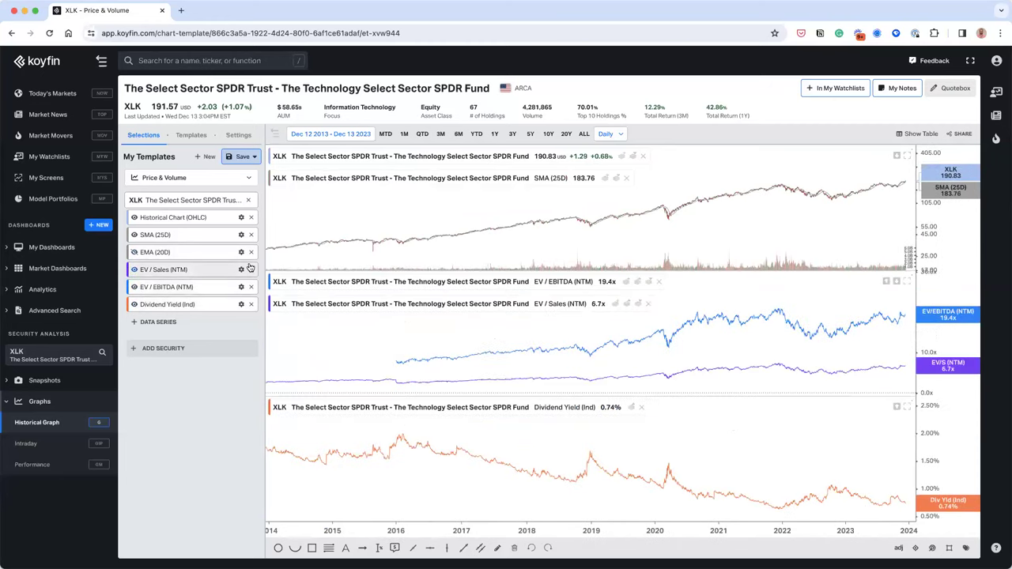
click(134, 252)
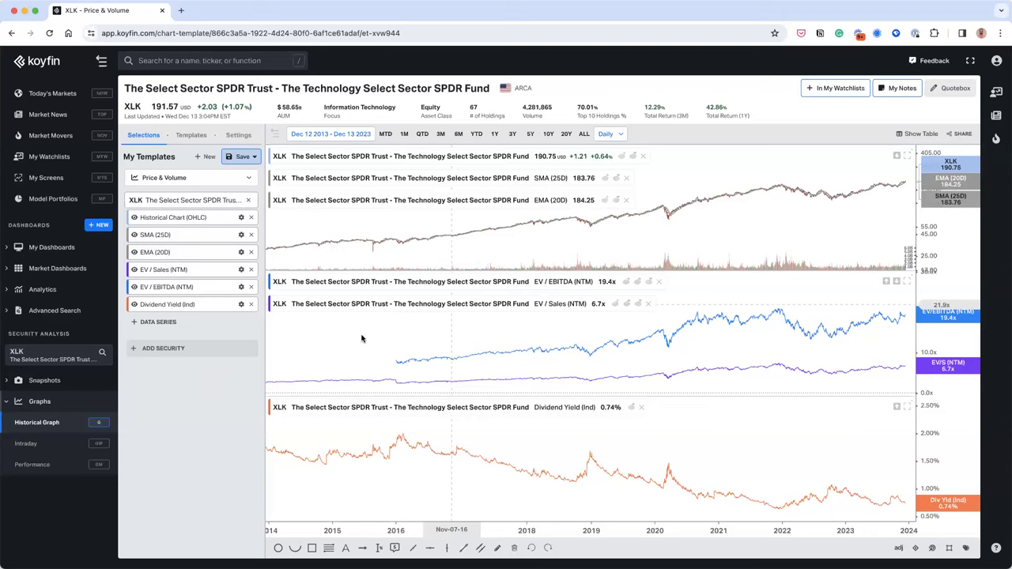
Remove the SMA, EMA, EV / Sales, EV / EBITDA and Dividend Yield series, keeping only XLK's Historical Chart.
scroll(348, 338, down, 1)
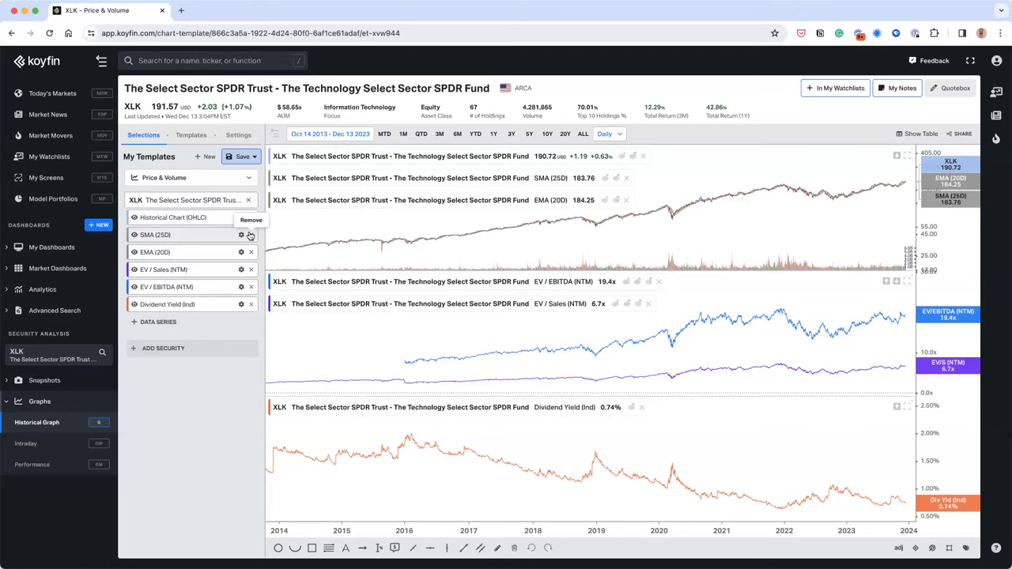
click(250, 235)
click(250, 235)
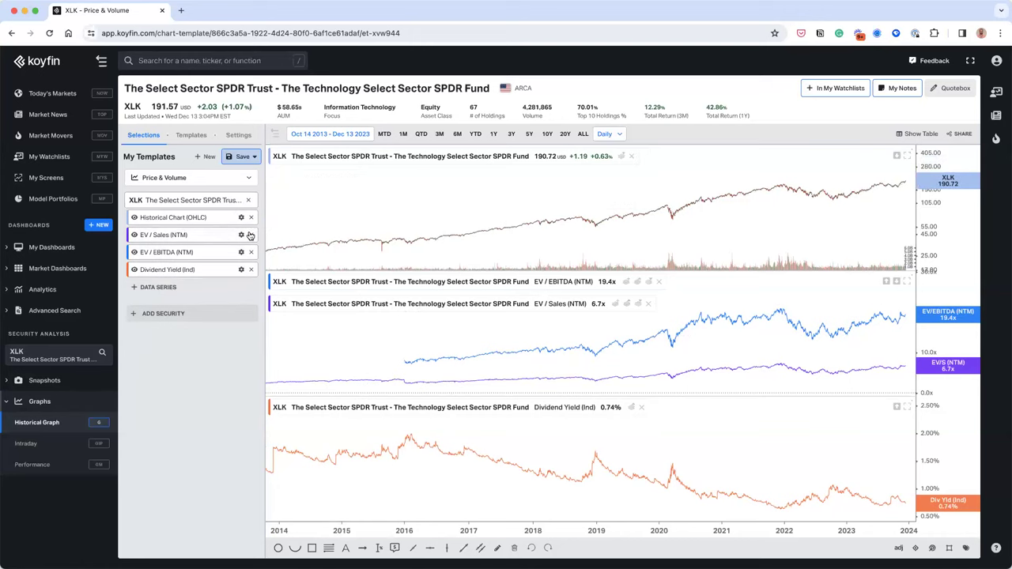
click(250, 235)
click(250, 235)
click(250, 235)
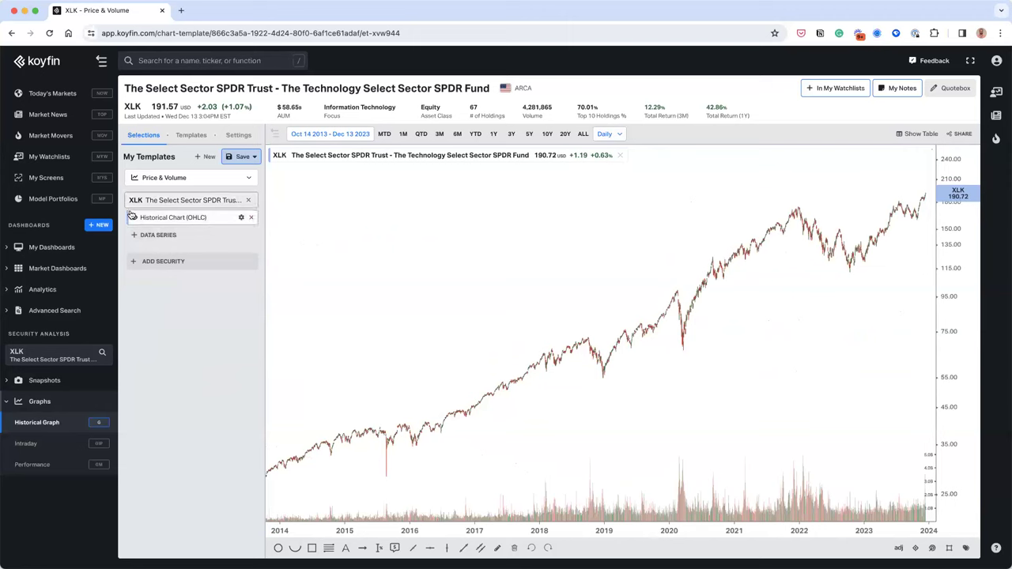
Replace the charted security XLK with the ratio XLK:SPY.
click(178, 199)
text(xl)
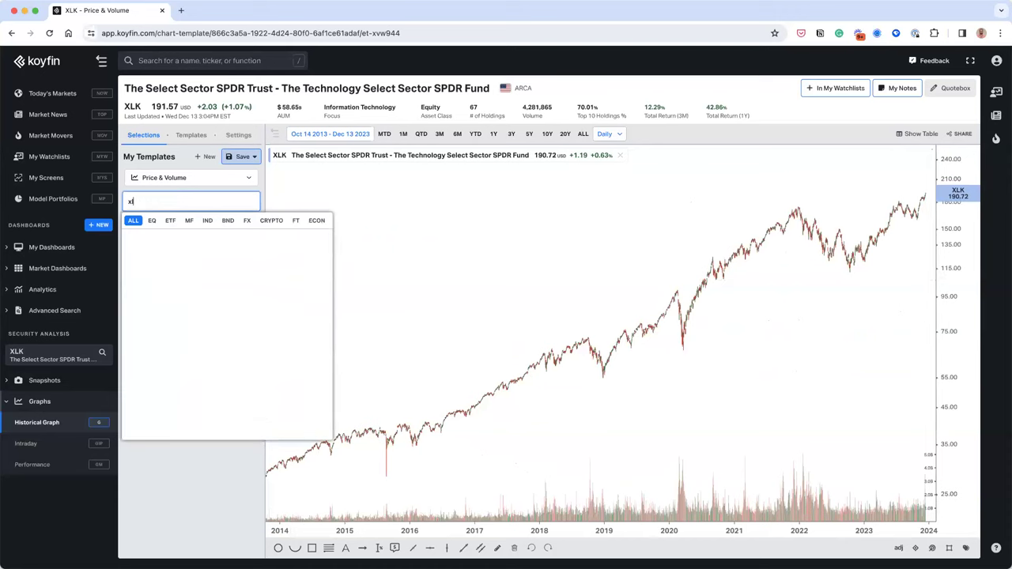
text(k:spy)
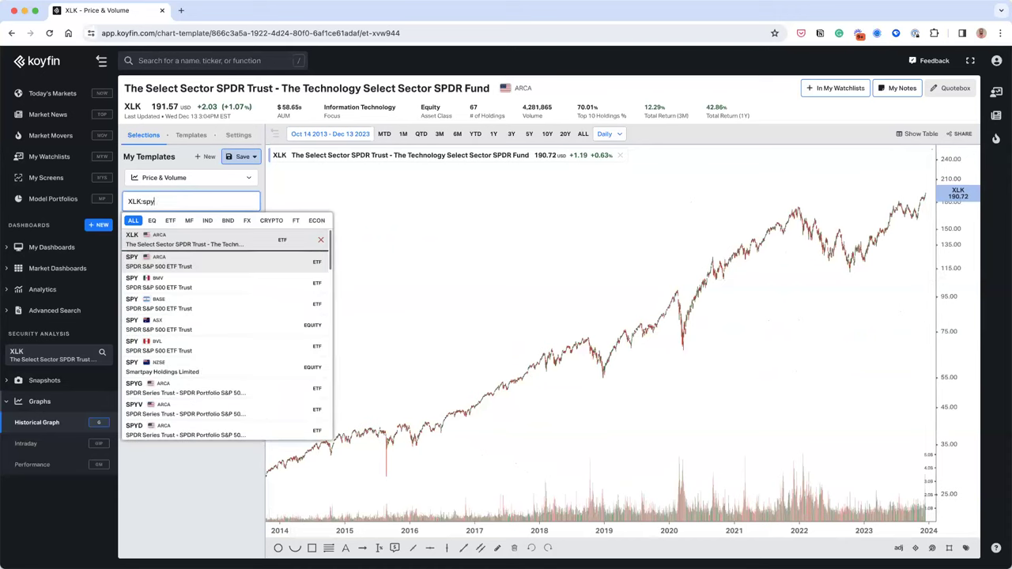
key(Return)
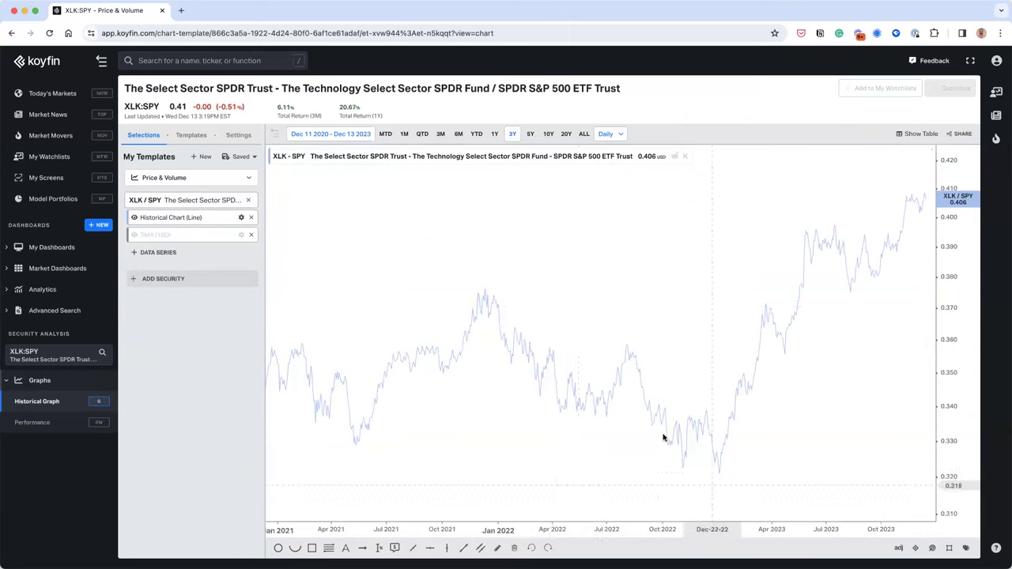
Set the ratio graph's date range to 10Y and check which data series are available for it.
click(549, 134)
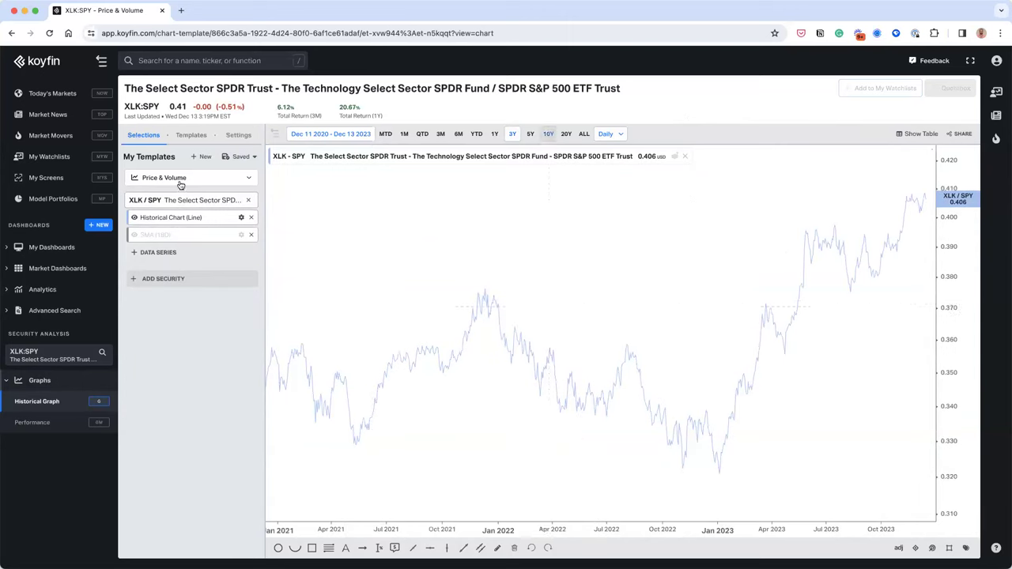
click(183, 253)
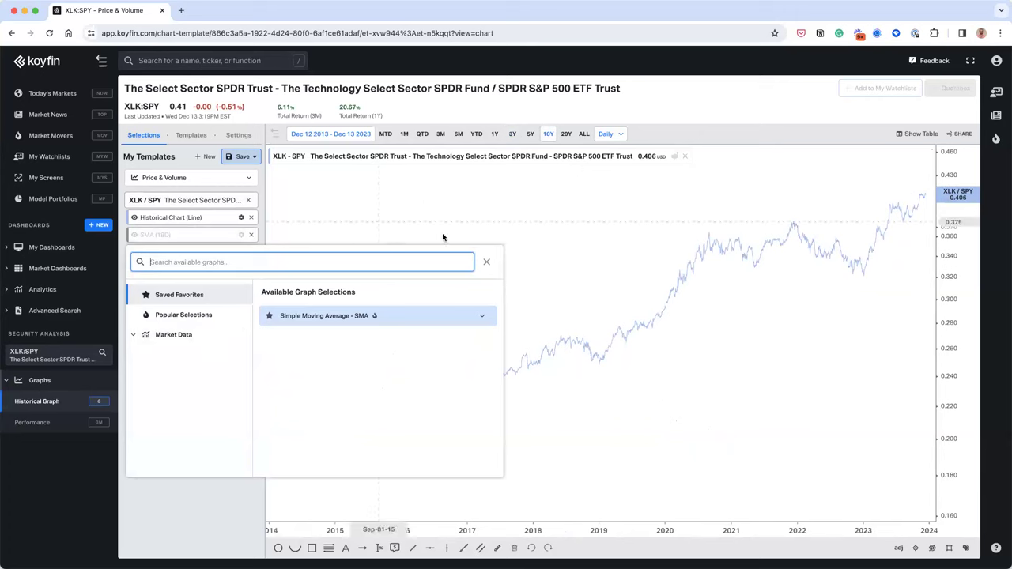
key(Escape)
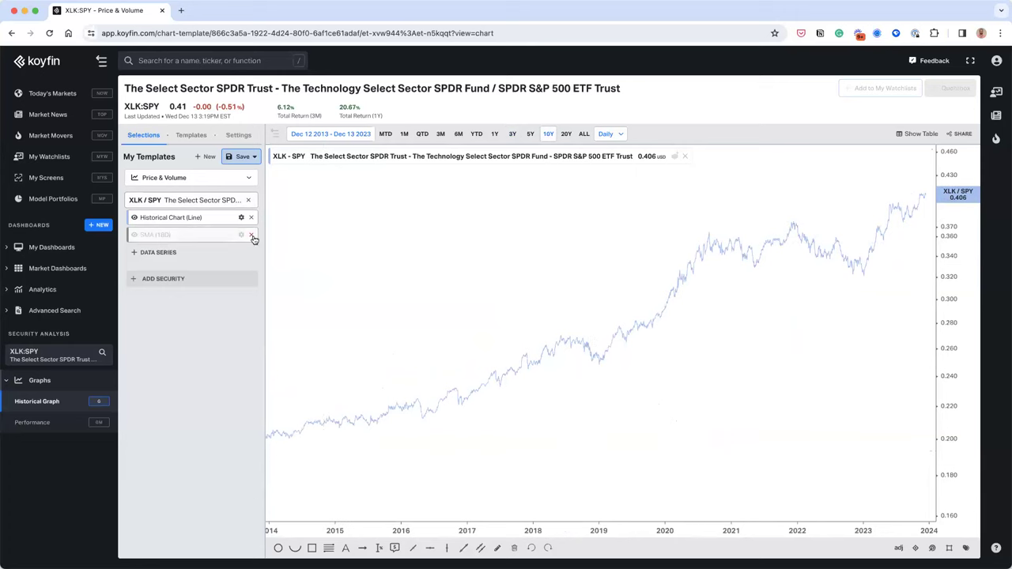
Replace the ratio with SPY, the ARCA-listed SPDR S&P 500 ETF Trust, and remove its SMA (18D) series.
click(187, 199)
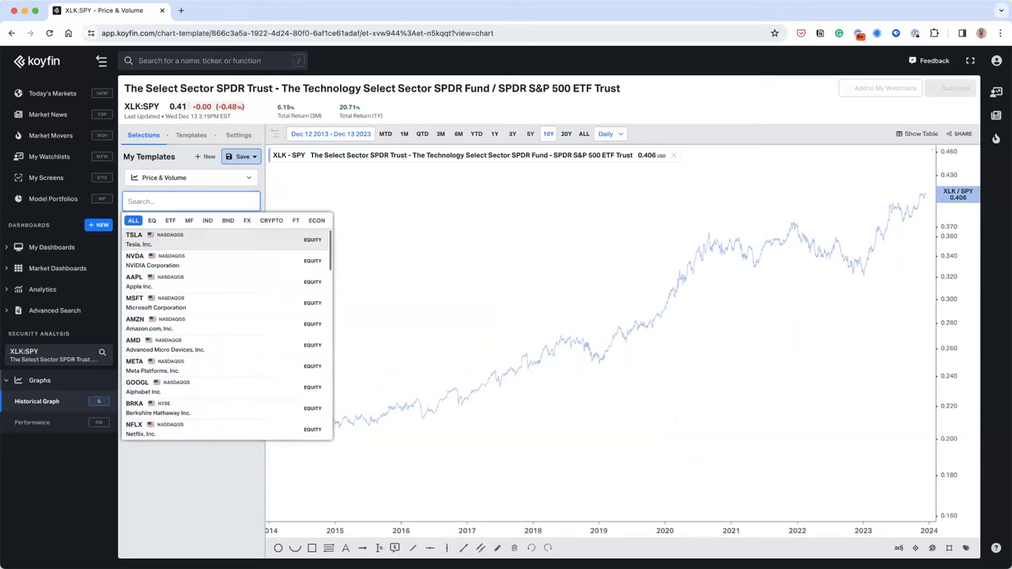
text(spy)
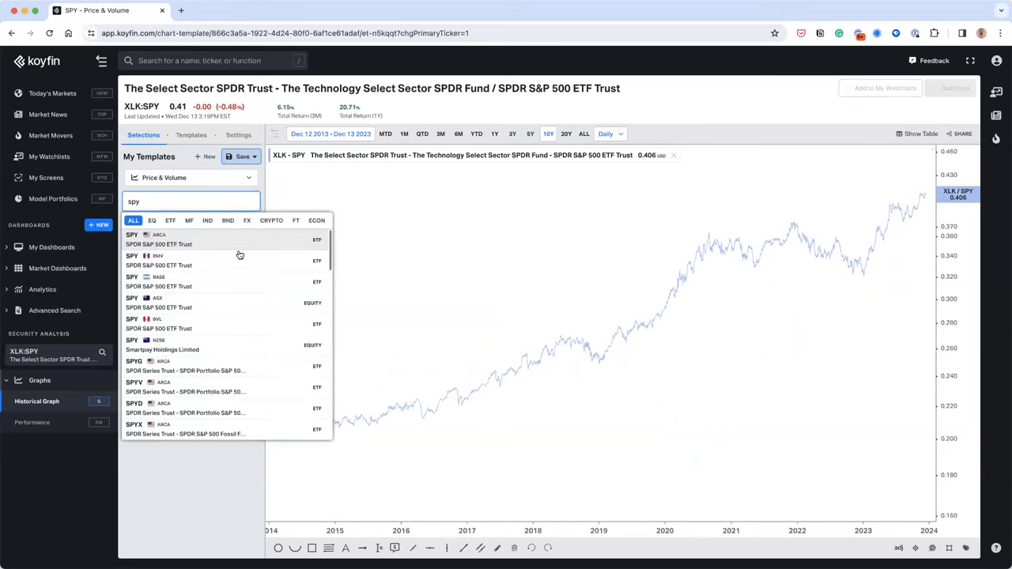
click(237, 248)
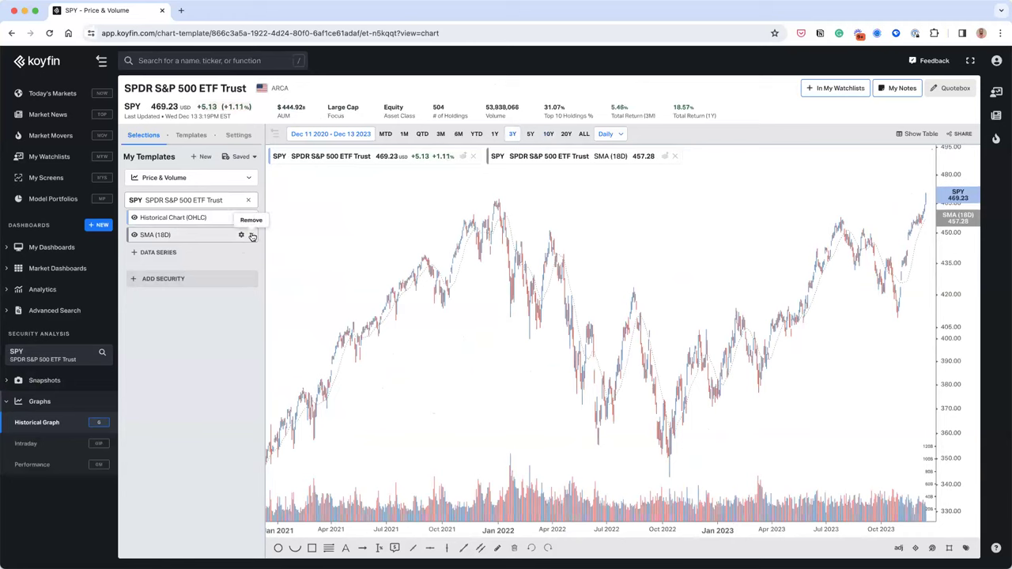
click(251, 237)
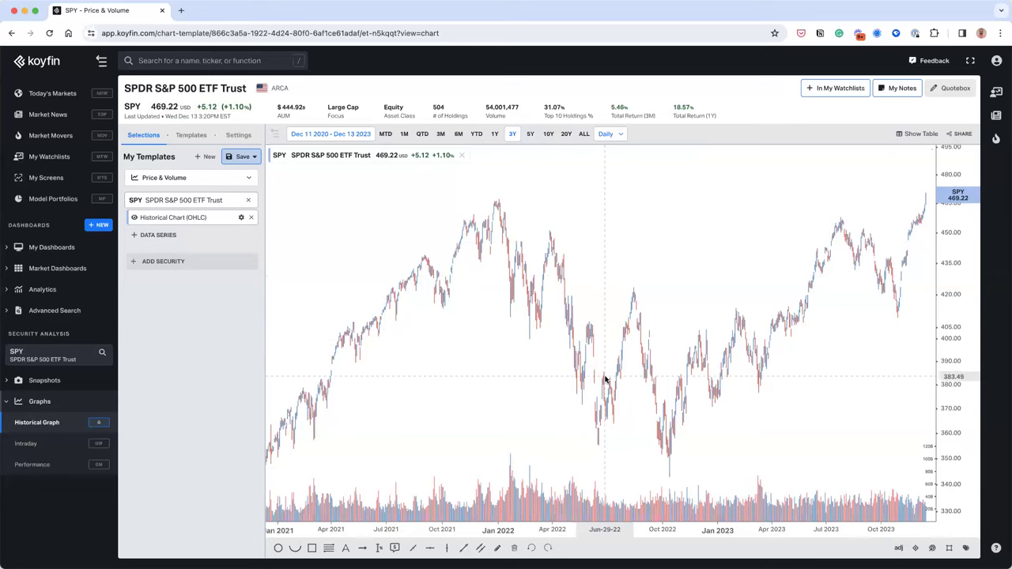
Toggle the price adjustment (adj) option of SPY's graph on and off several times.
scroll(605, 379, up, 2)
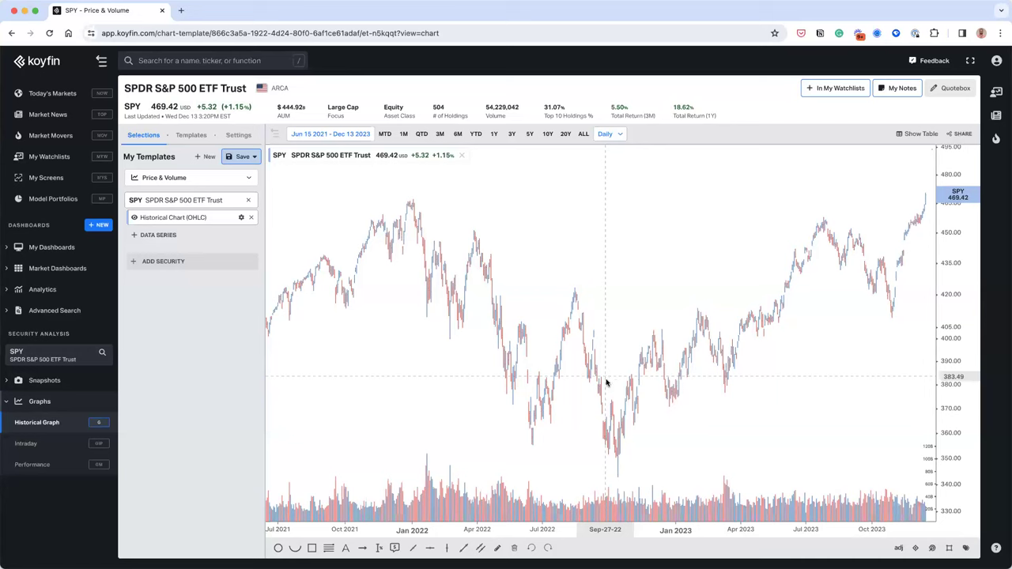
click(899, 551)
click(900, 552)
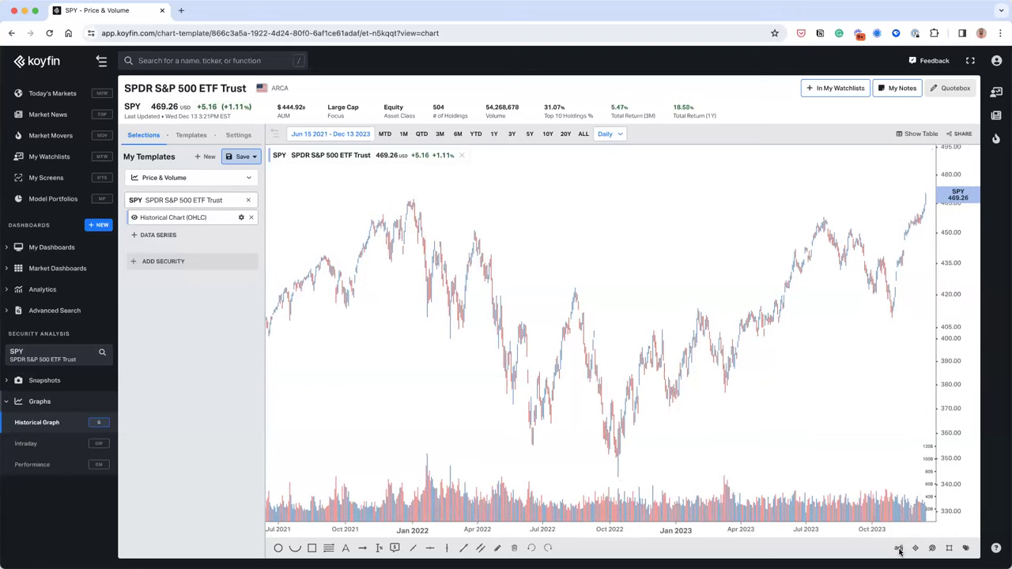
click(899, 551)
click(899, 551)
click(899, 551)
click(899, 551)
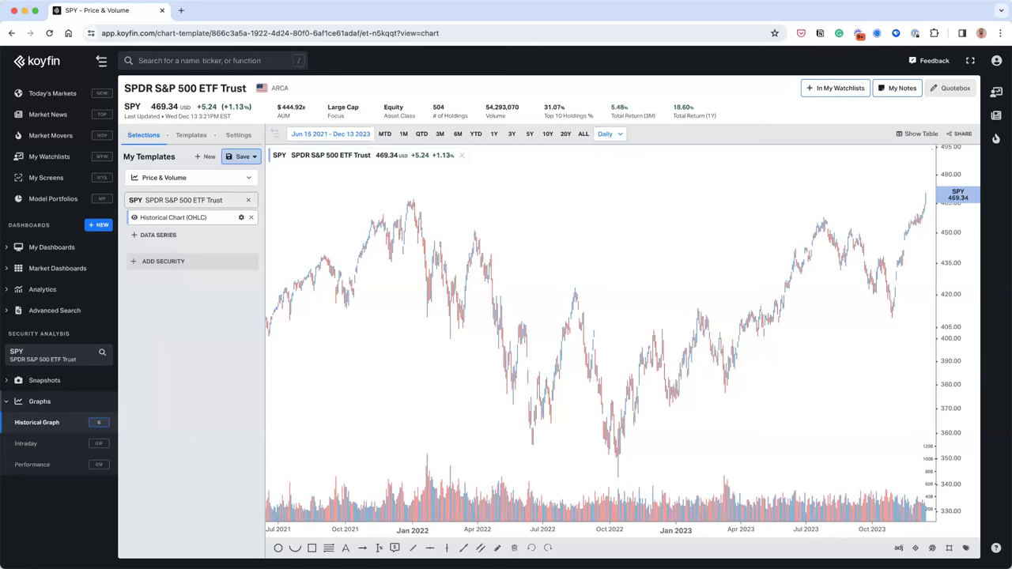
Replace SPY with SHV, the iShares Short Treasury Bond ETF, and remove its SMA (18D) series.
click(174, 200)
text(shv)
key(Return)
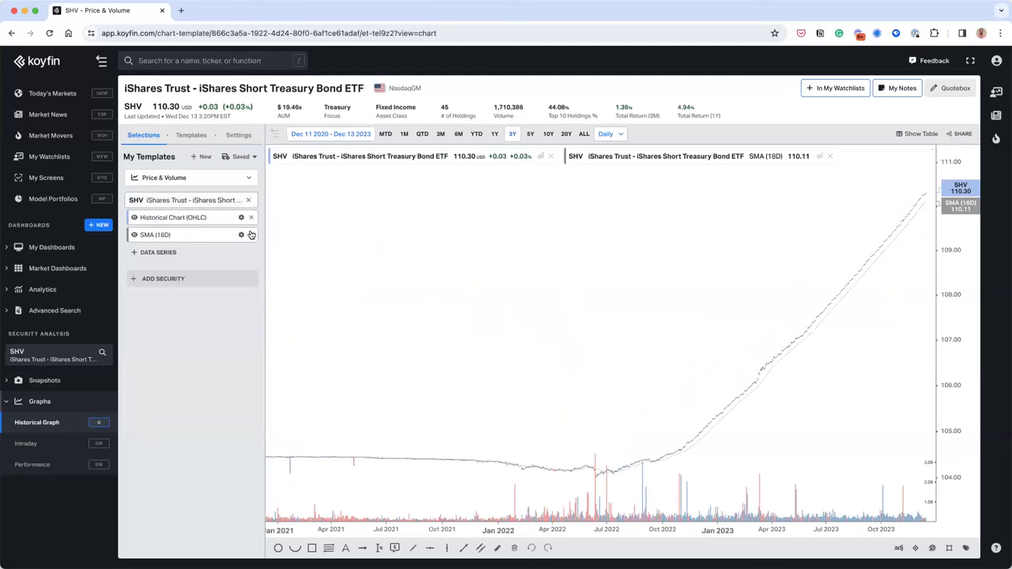
click(251, 235)
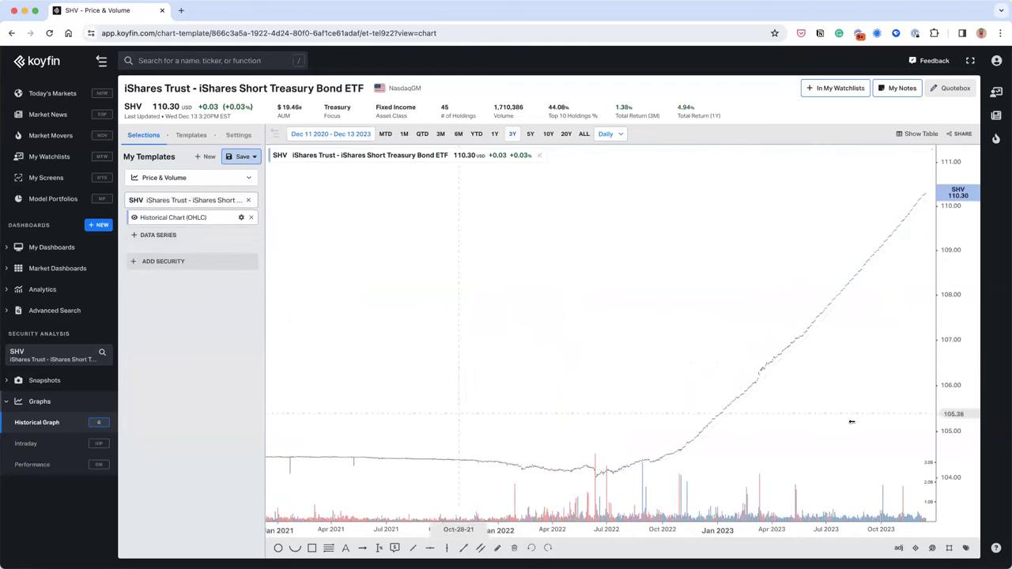
Turn the price adjustment (adj) of SHV's graph off and back on.
scroll(852, 422, up, 1)
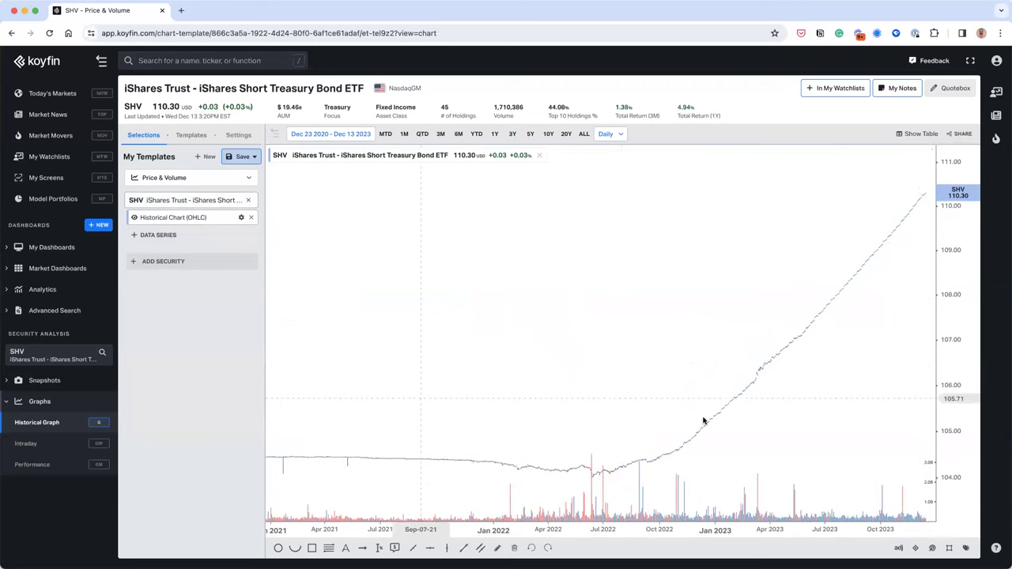
click(899, 549)
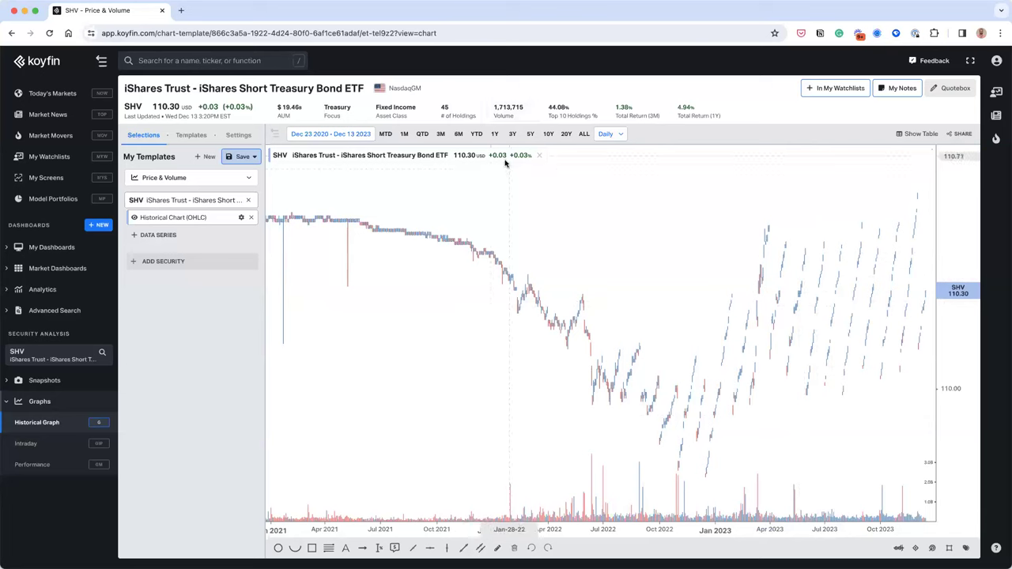
click(899, 550)
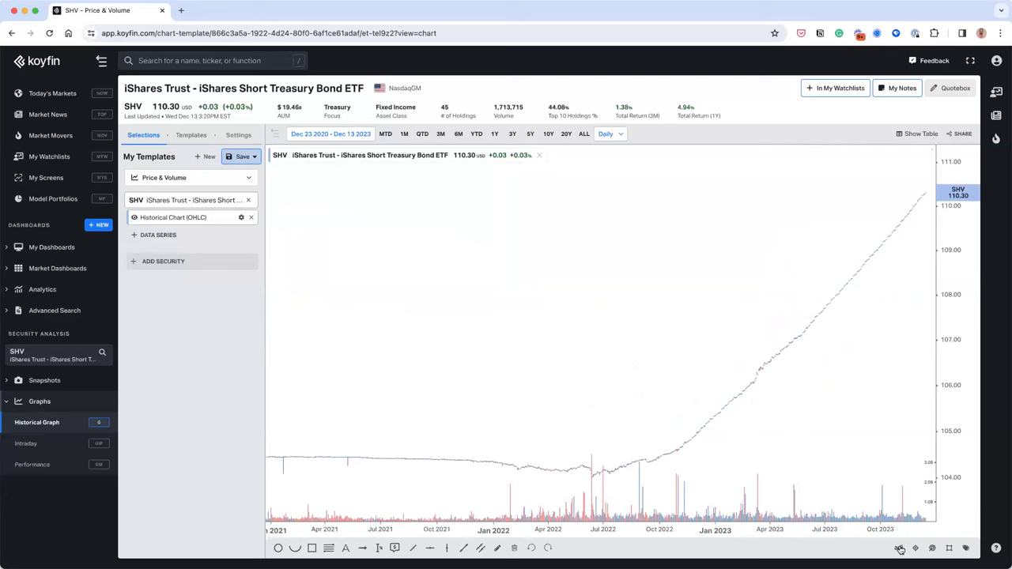
Search the web for "koyfin adjusted" in a new browser tab and open Koyfin's Adjusted vs Unadjusted Prices help article.
click(182, 11)
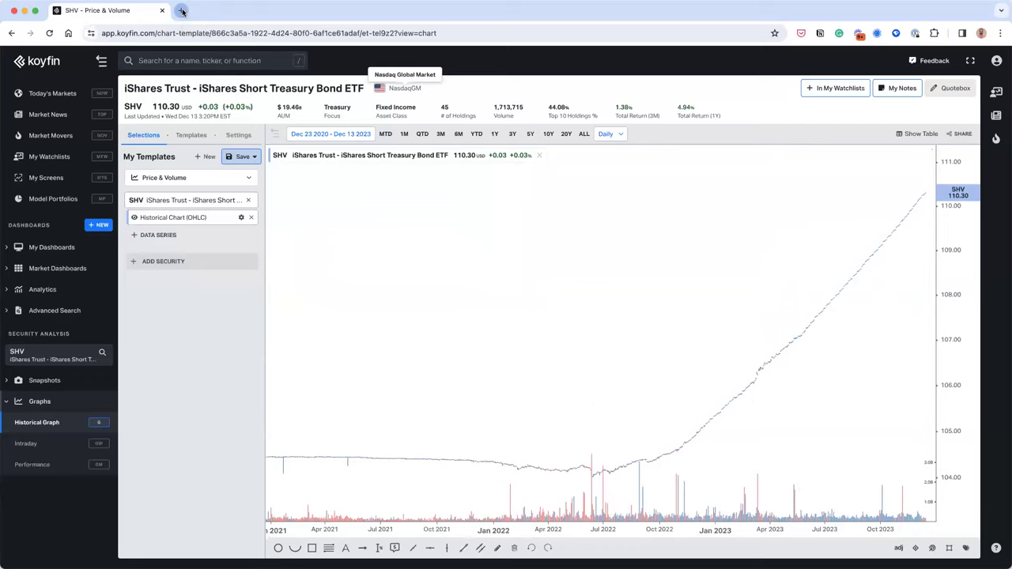
text(ko)
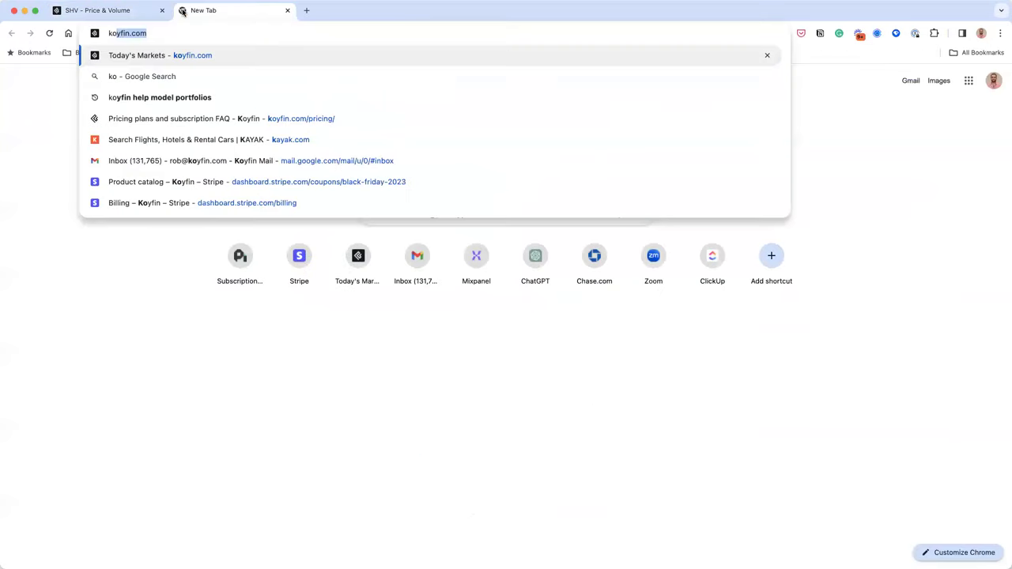
text(yfin adjust)
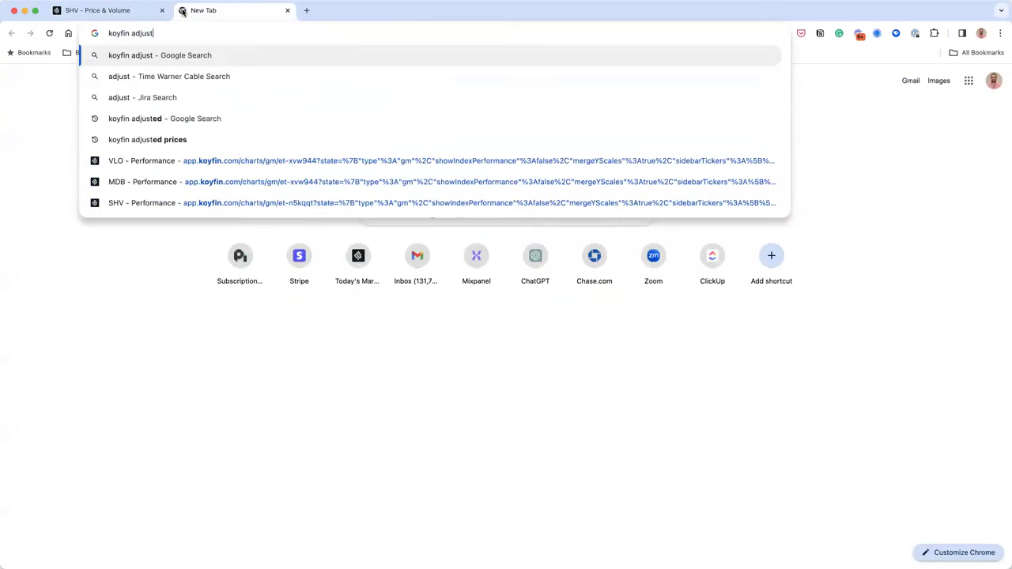
text(ed)
key(Return)
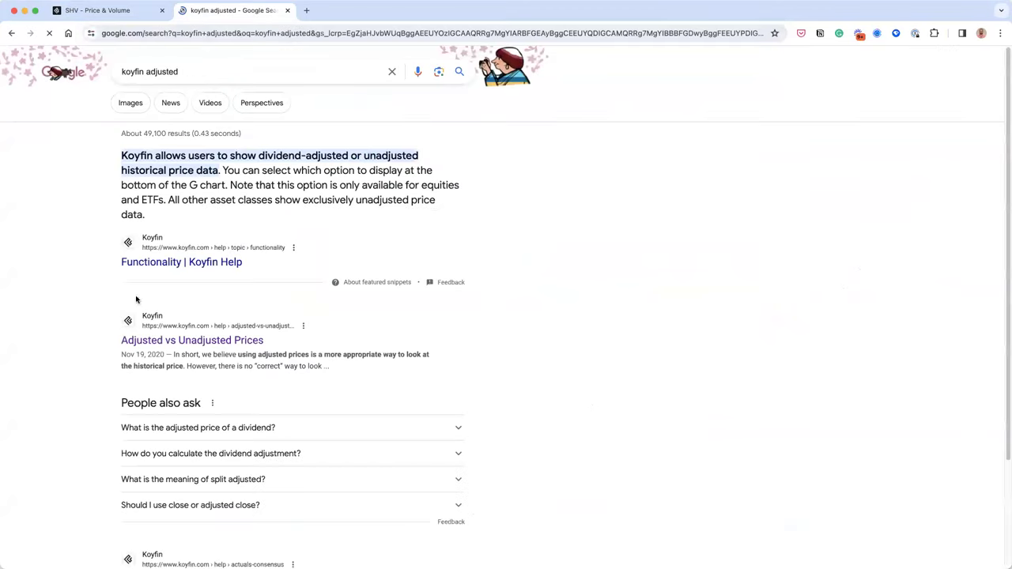
click(158, 342)
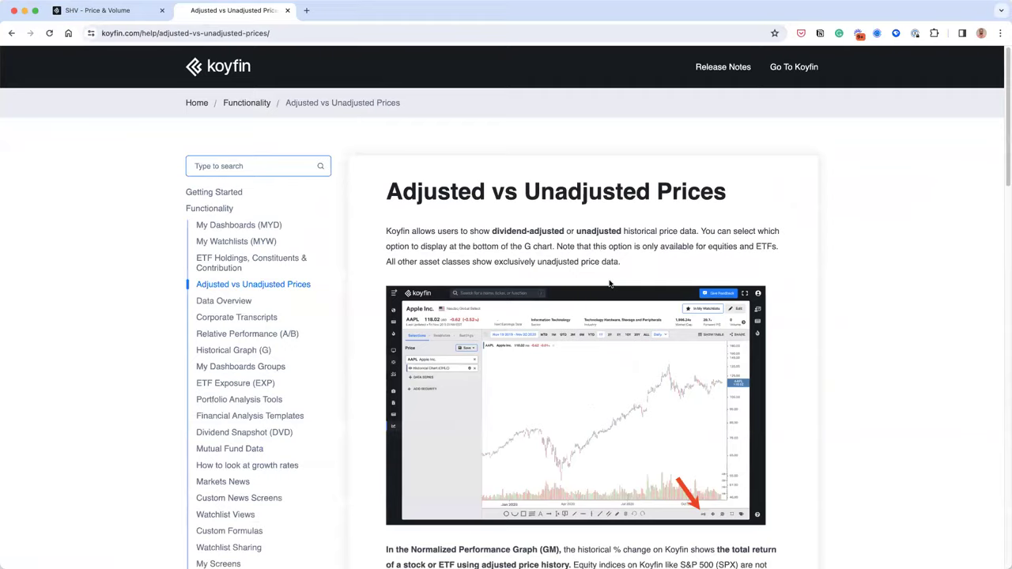
Skim the help article, including its sections on choosing adjusted or unadjusted prices and how stock prices react to dividends.
scroll(610, 283, down, 3)
scroll(609, 283, down, 15)
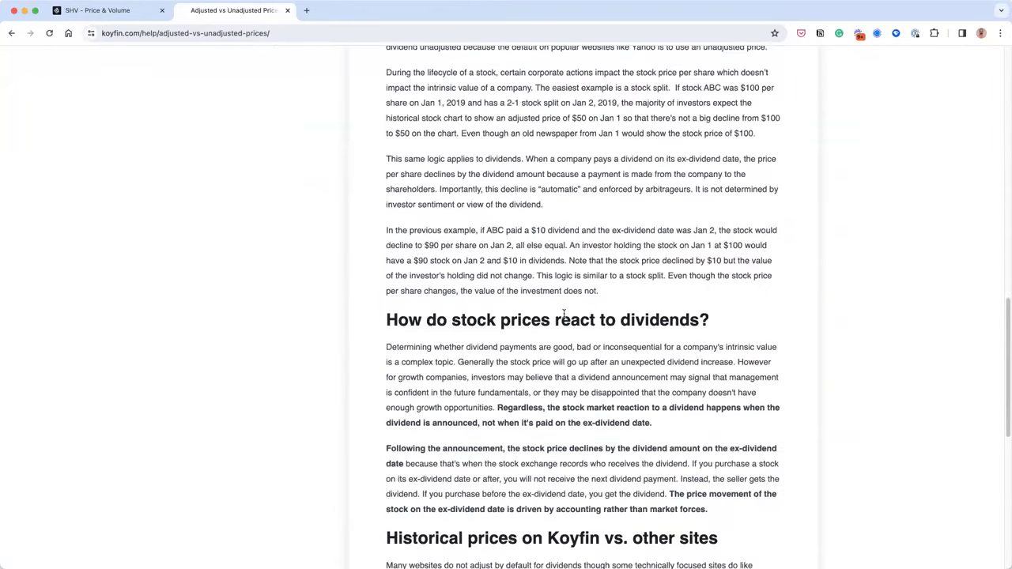
scroll(561, 313, down, 6)
scroll(79, 12, up, 10)
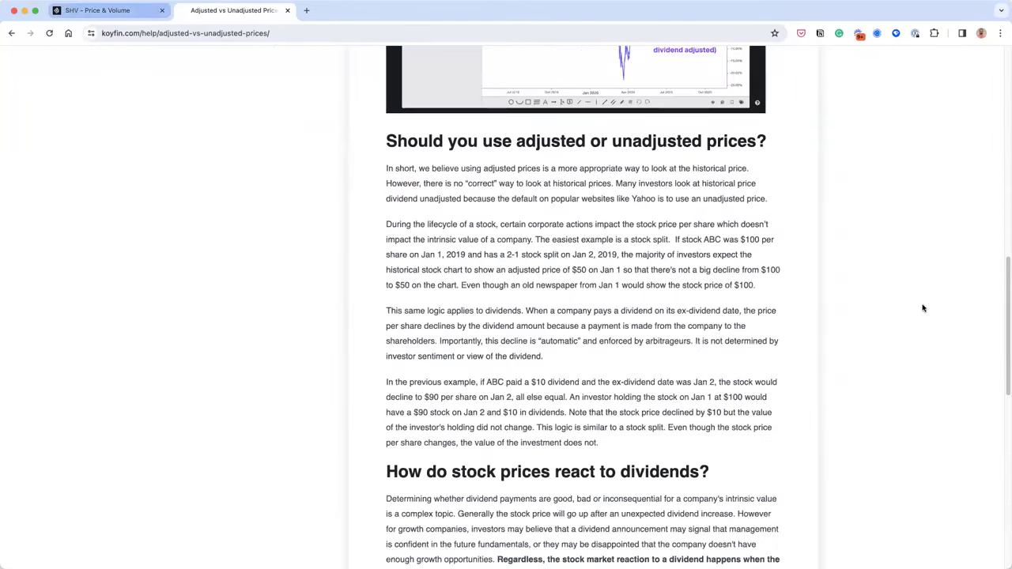
Return to the SHV graph in Koyfin and compare its unadjusted and adjusted prices, leaving the adjustment on.
key(ctrl+shift+Tab)
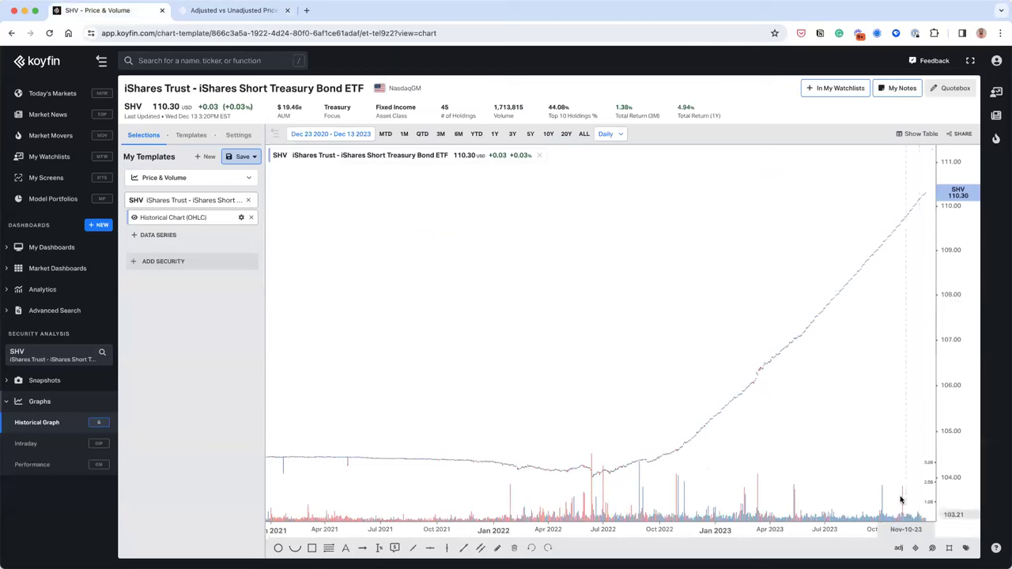
click(899, 549)
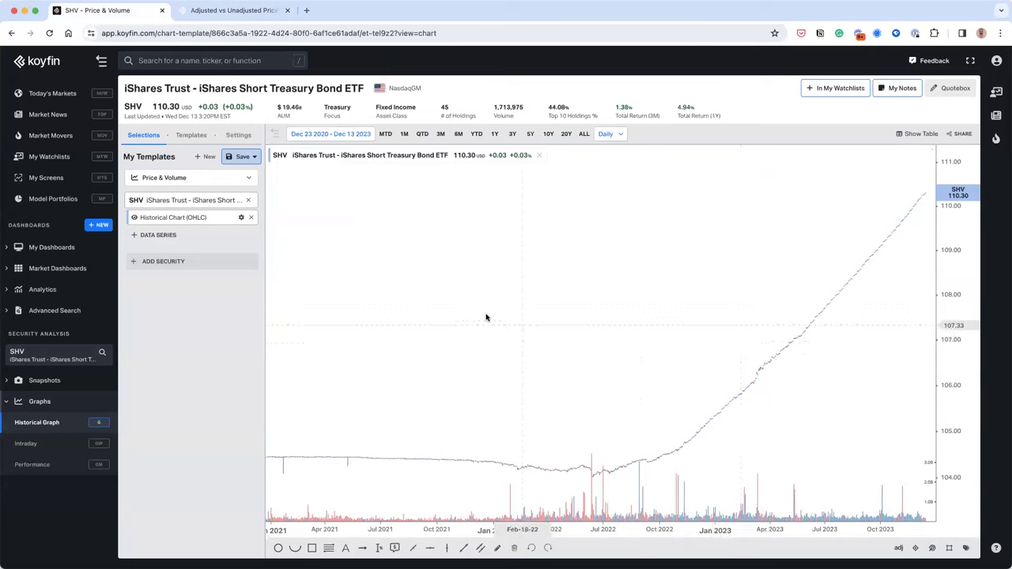
click(898, 549)
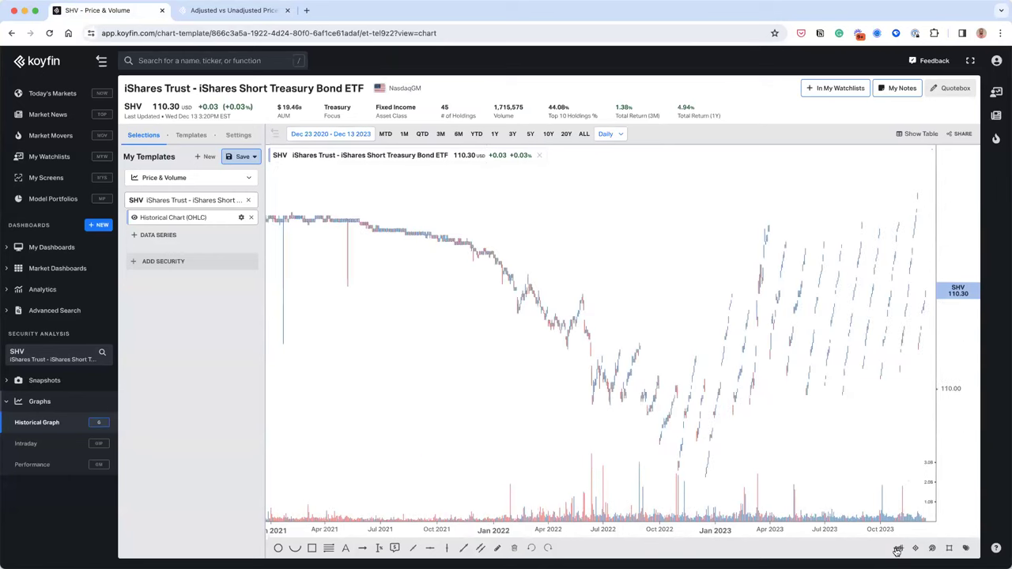
click(898, 550)
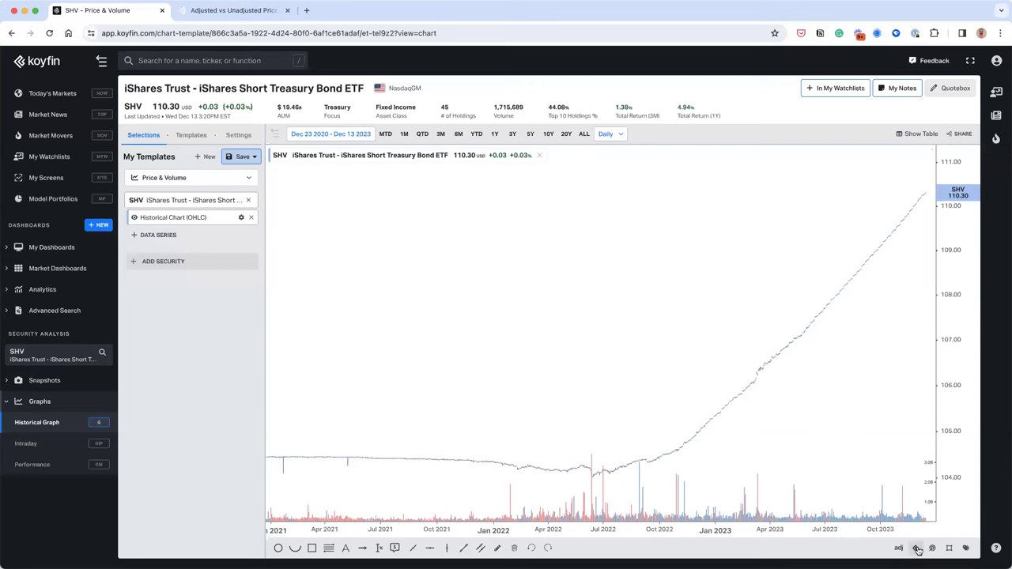
Turn off the SHV graph's crosshair, narrow the date range to Oct 2 2023 - Dec 13 2023, and turn the crosshair back on.
click(916, 549)
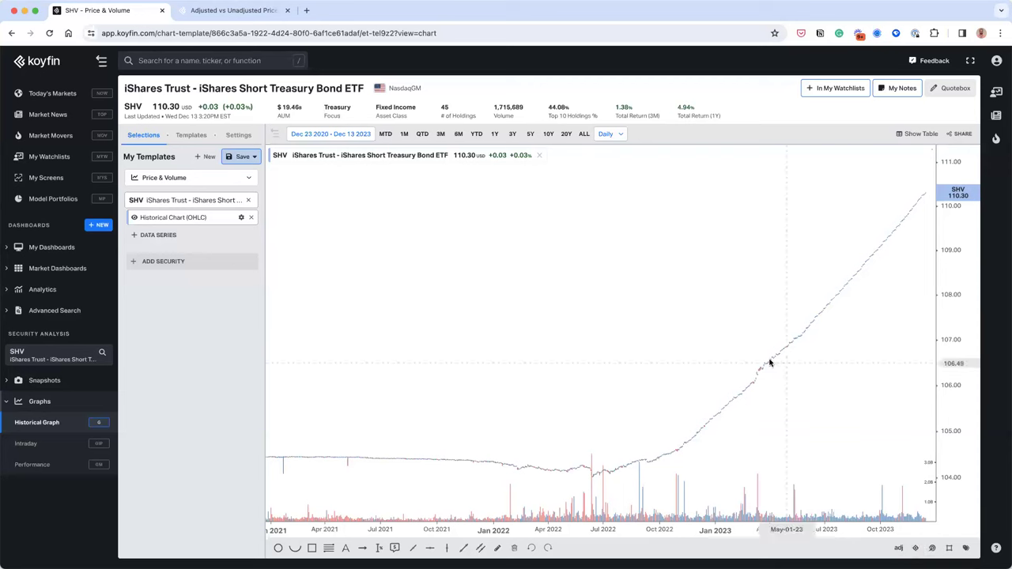
mouse_move(767, 365)
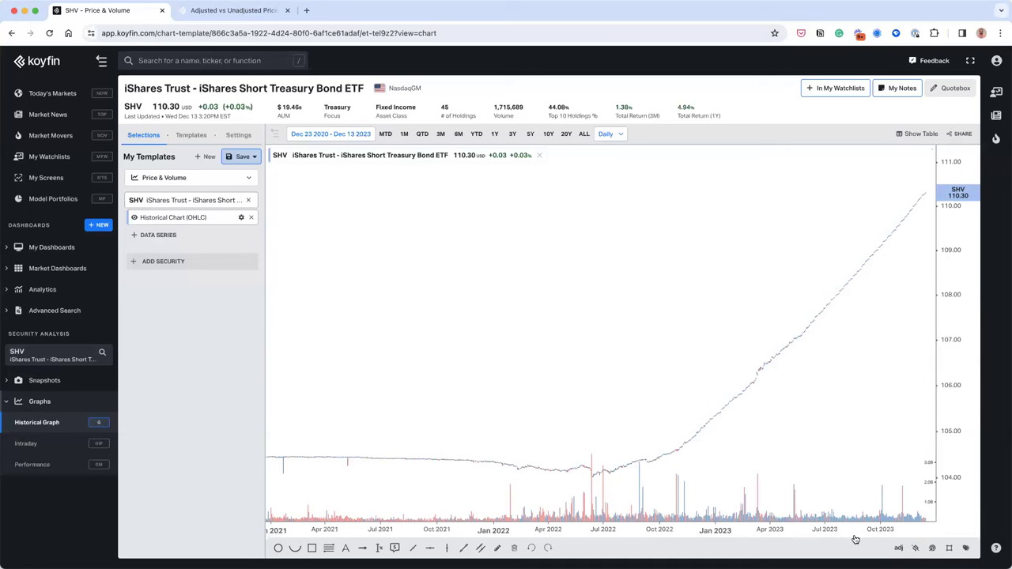
scroll(772, 375, up, 2)
scroll(608, 315, up, 5)
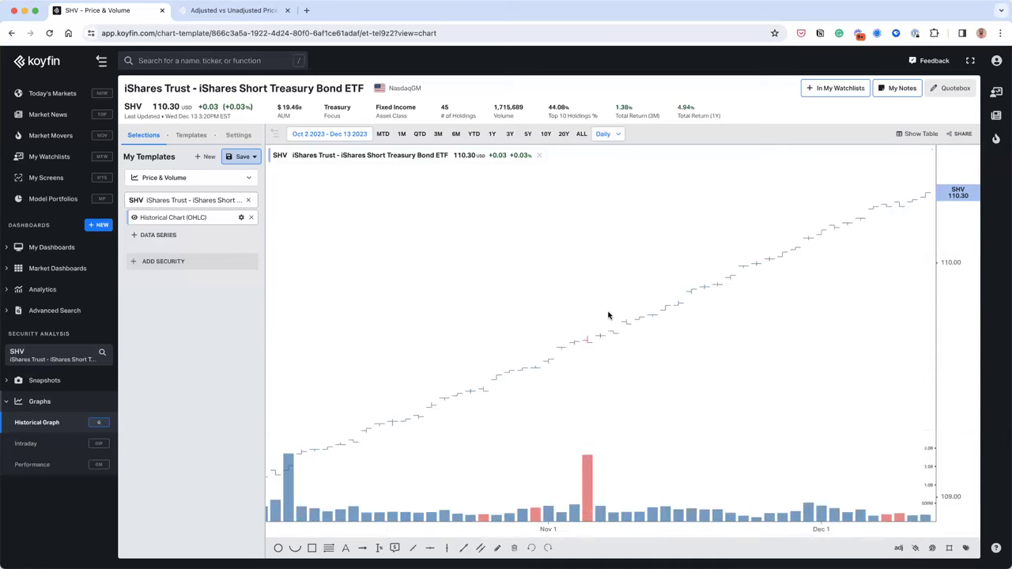
click(916, 548)
click(915, 548)
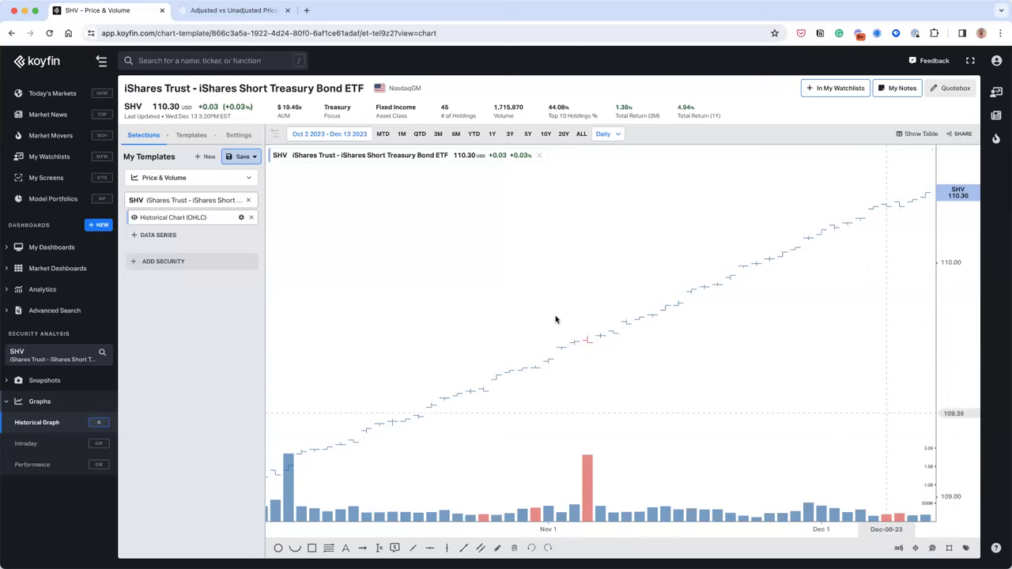
Show both horizontal and vertical gridlines on SHV's graph and set its date range to 20Y.
click(949, 548)
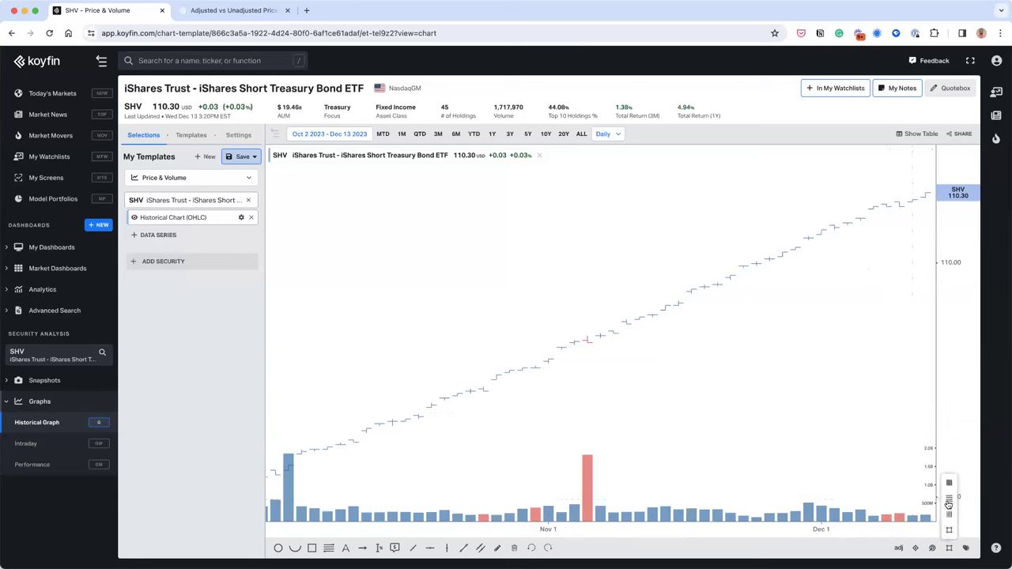
click(949, 486)
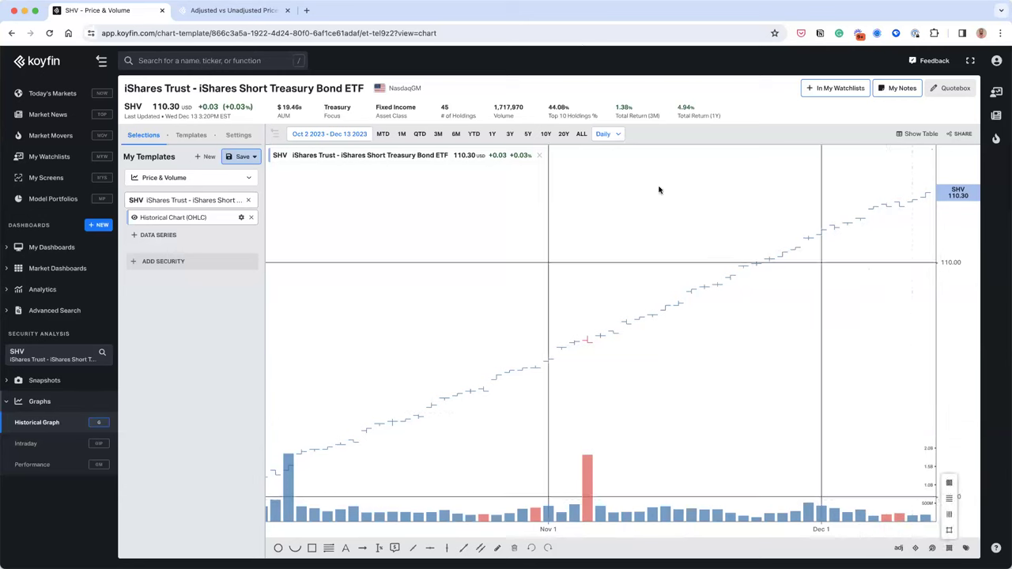
click(563, 134)
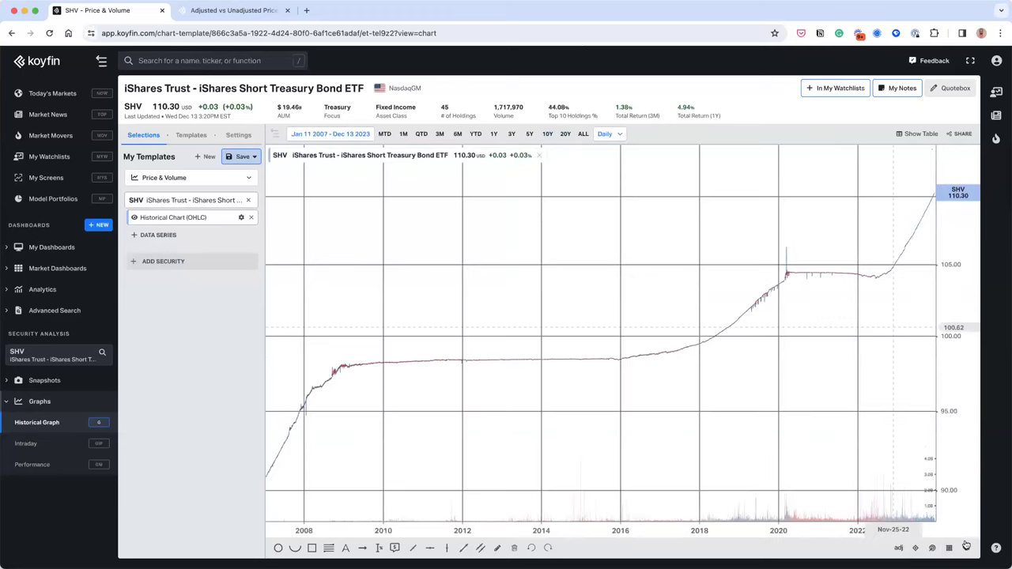
Switch the graph's gridlines to vertical lines only, and then remove all gridlines.
click(950, 548)
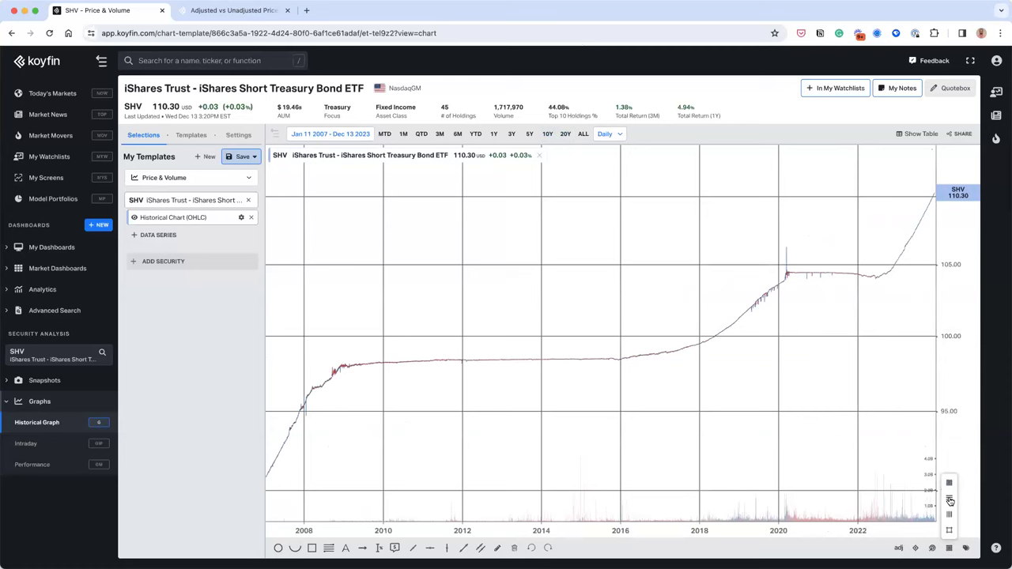
click(951, 519)
click(950, 514)
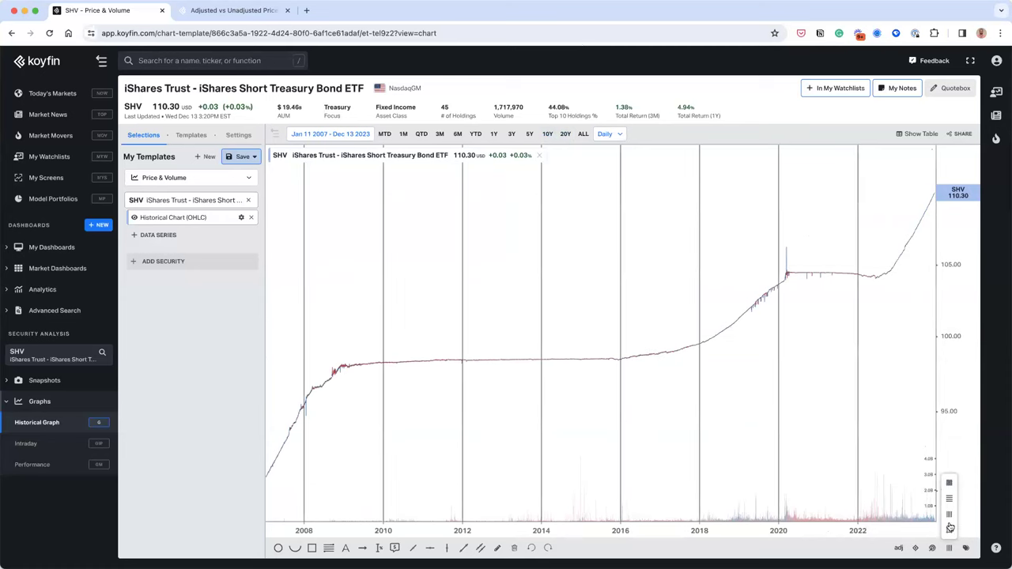
click(949, 534)
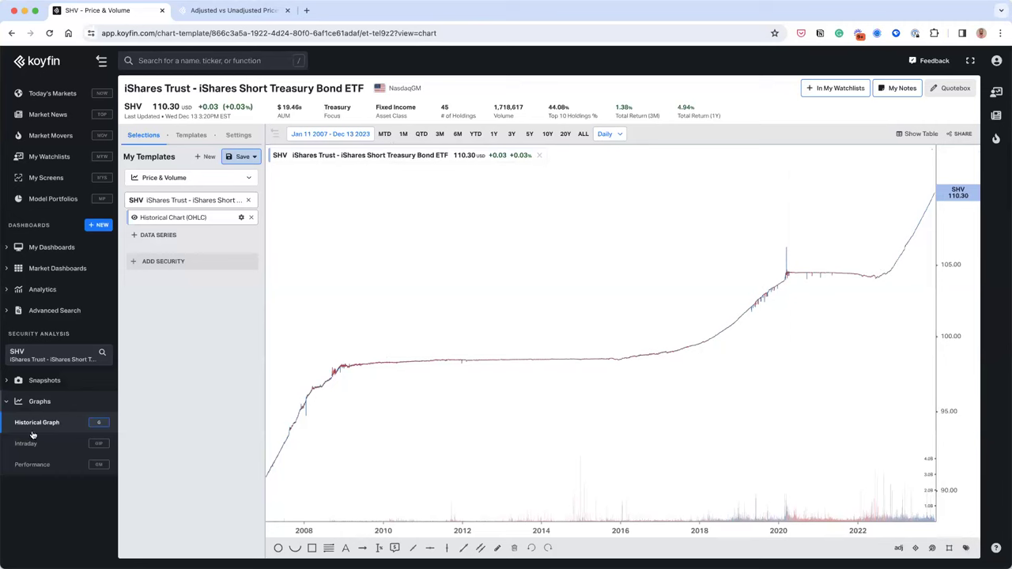
Open the US Sectors dashboard's Normalized Performance chart as a full Performance graph, and hide and reshow its series legend.
click(46, 270)
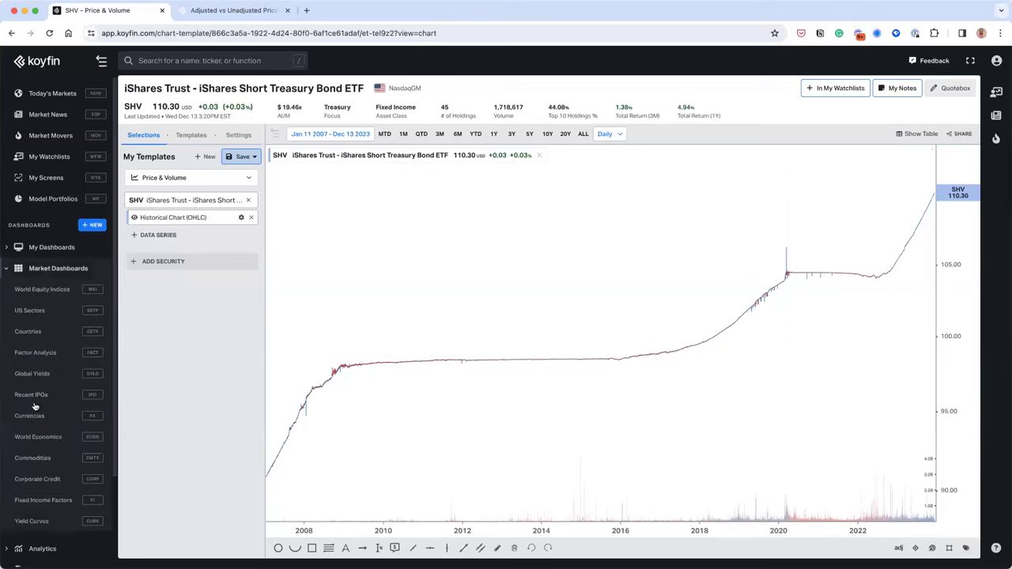
click(31, 312)
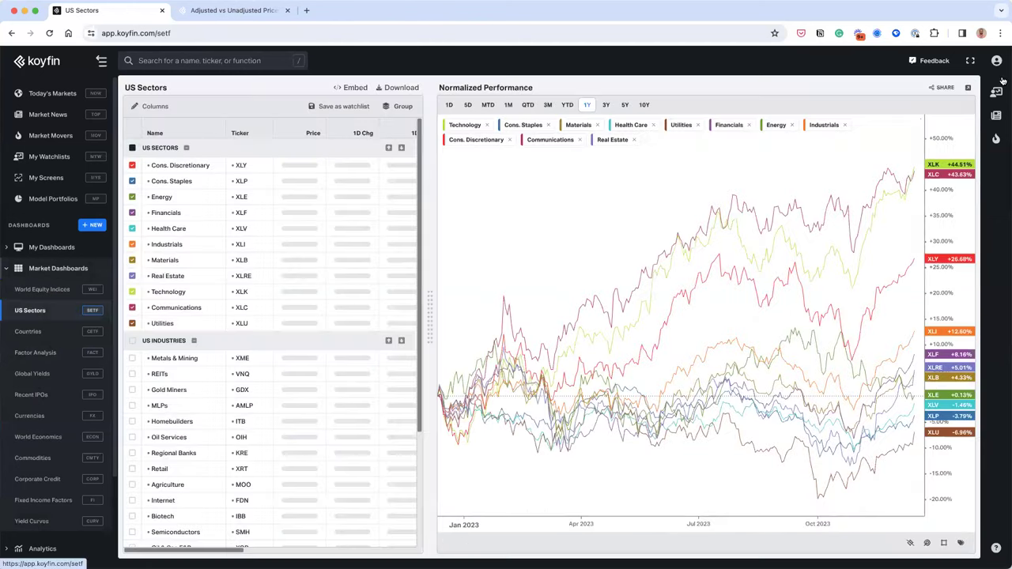
click(970, 89)
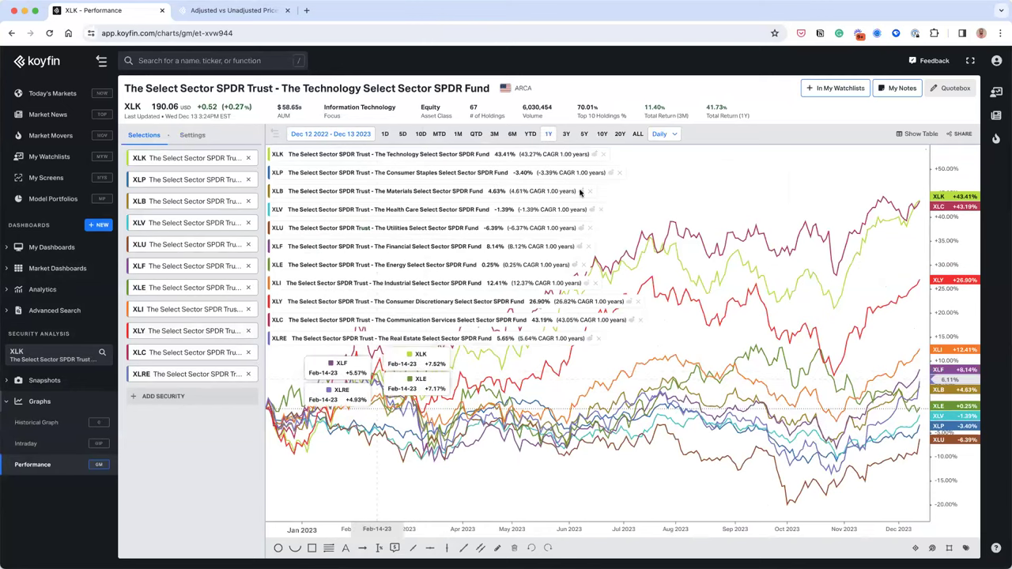
click(964, 549)
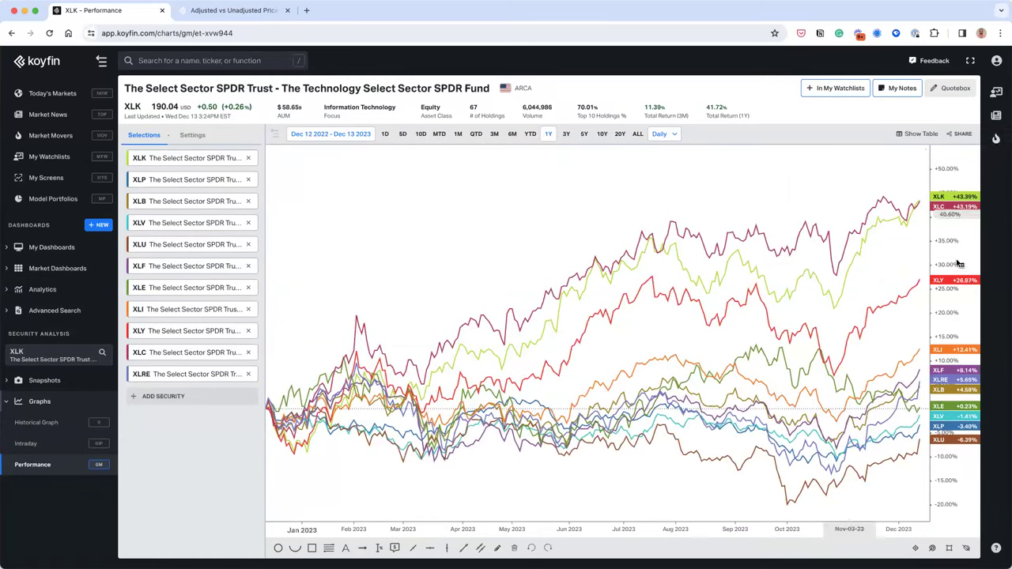
click(968, 550)
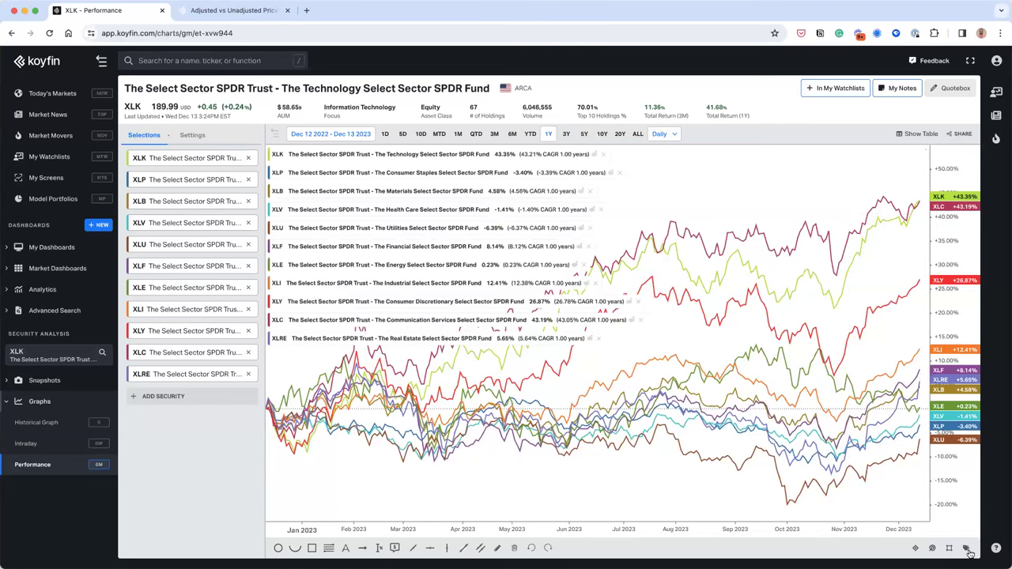
Open XLK's Historical Graph and remove its SMA (18D) and Historical Chart (OHLC) series.
click(63, 426)
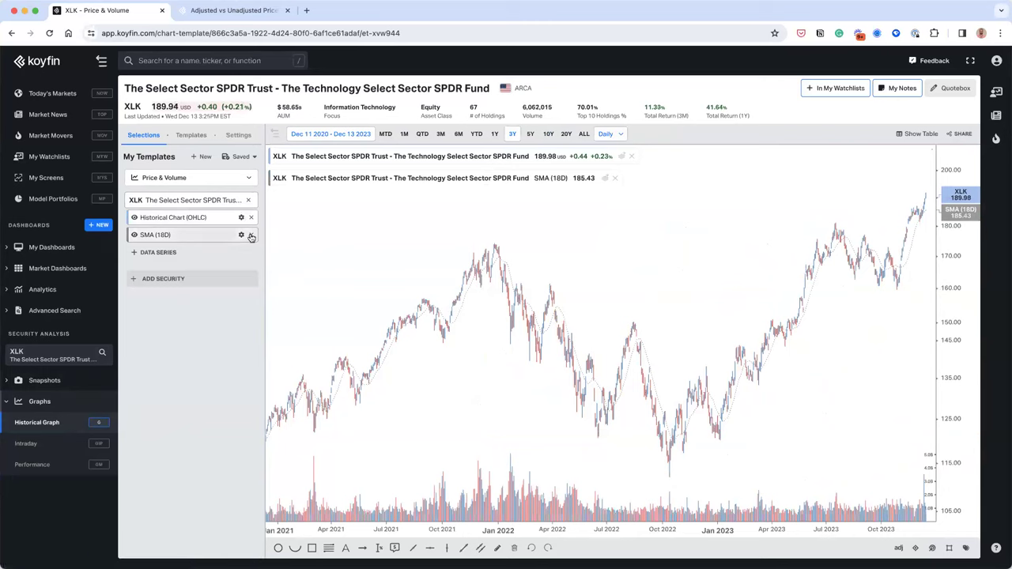
click(251, 237)
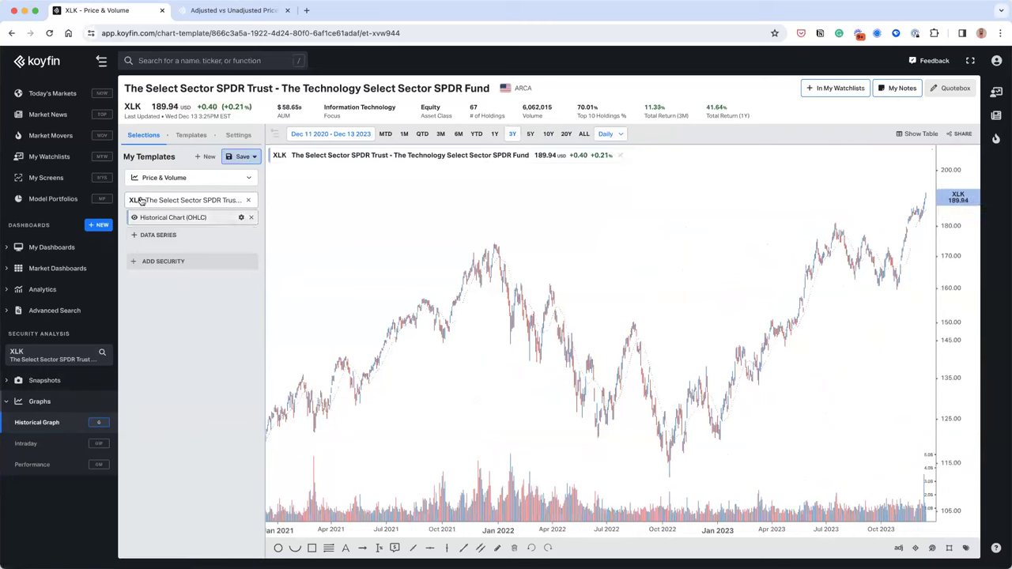
click(252, 217)
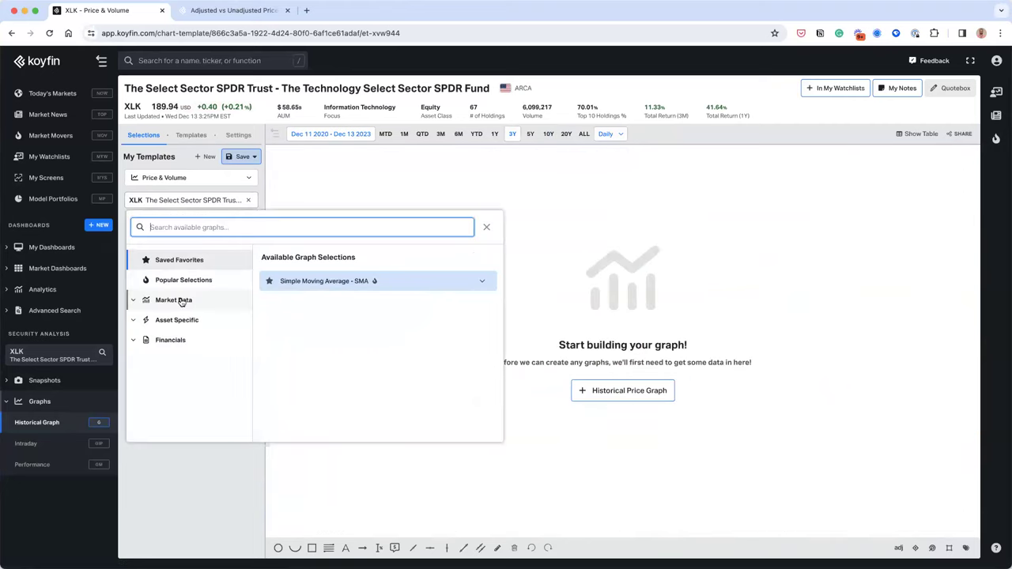
Add Total Return % from the Price & Performance market data as XLK's data series.
click(181, 301)
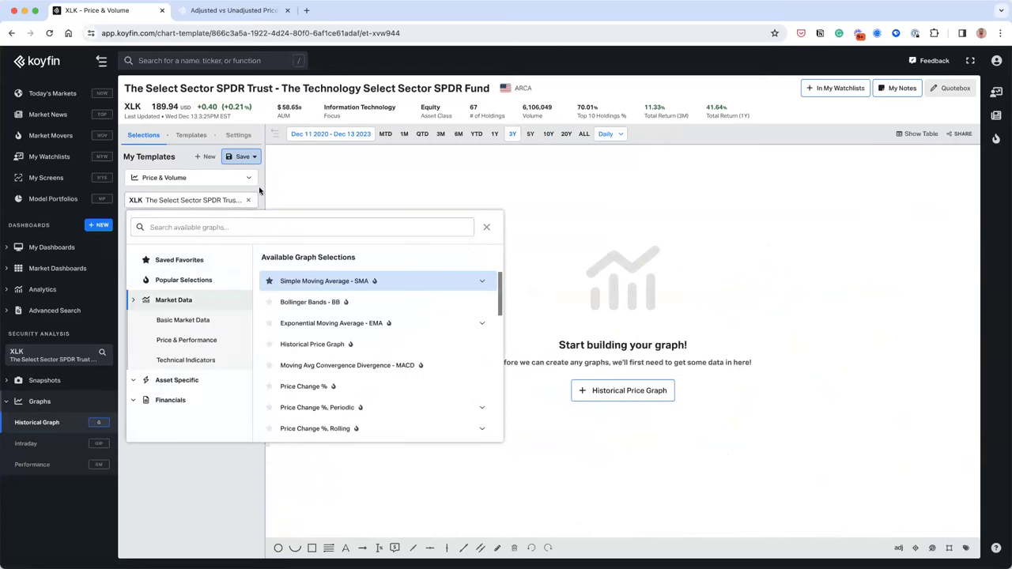
click(171, 358)
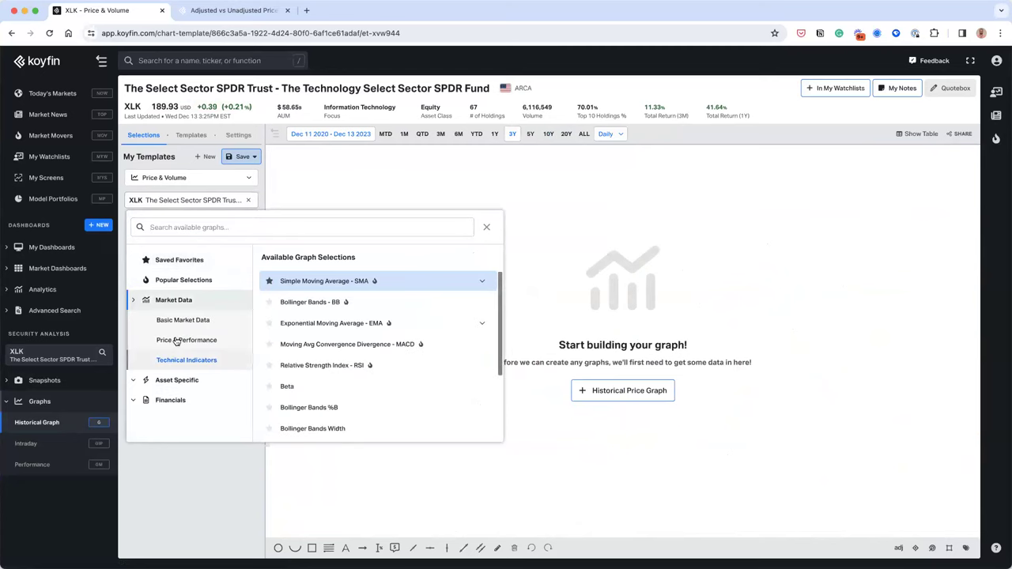
click(177, 341)
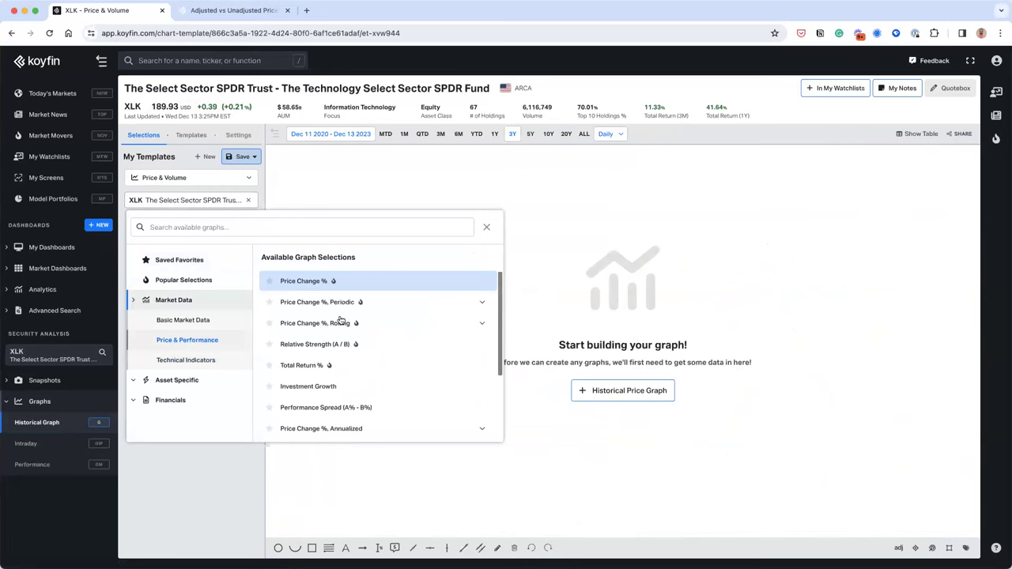
click(310, 368)
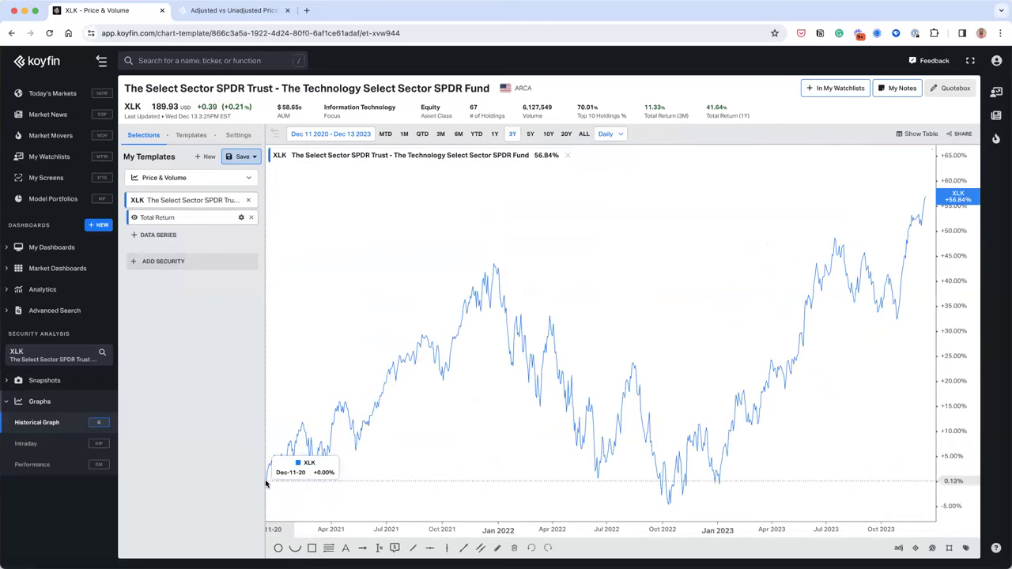
Add an Investment Growth data series from the Price & Performance market data to XLK's graph.
click(165, 234)
click(172, 239)
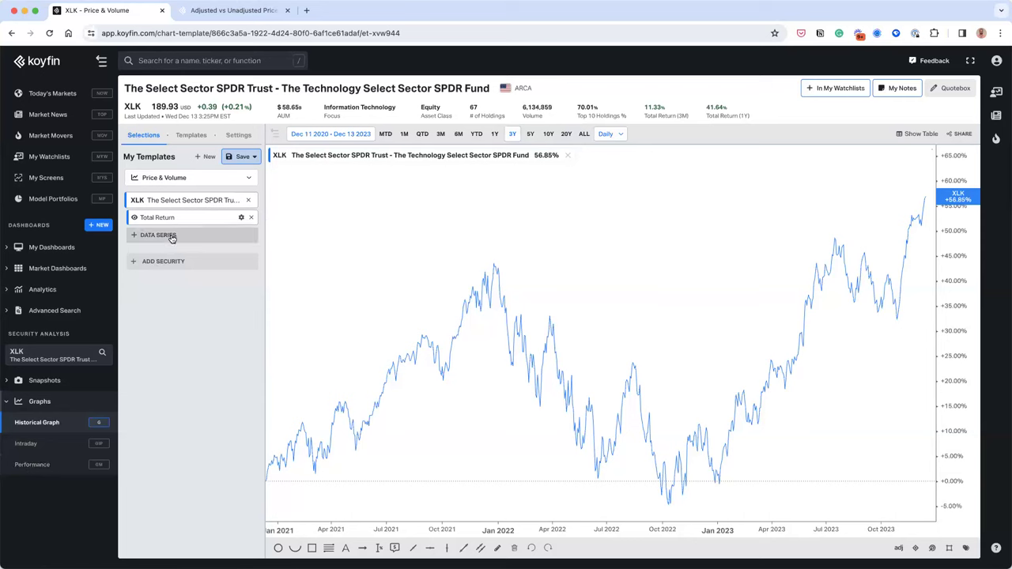
click(171, 319)
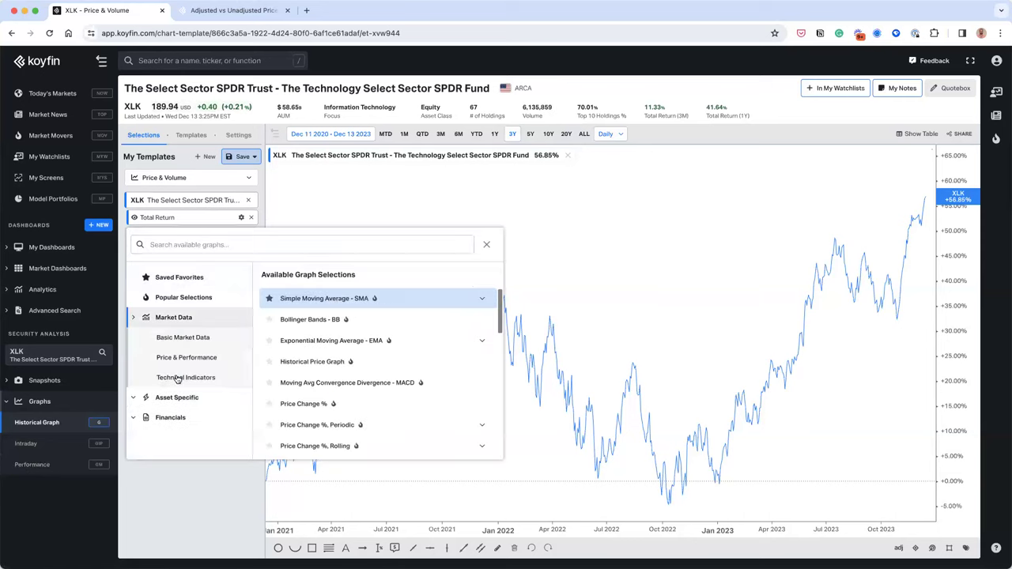
click(184, 358)
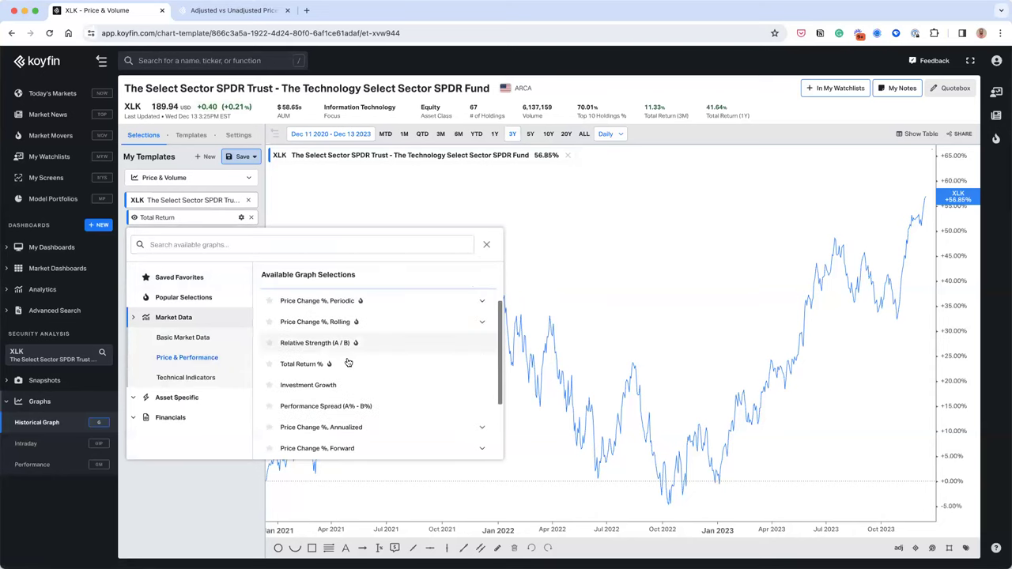
scroll(313, 411, down, 1)
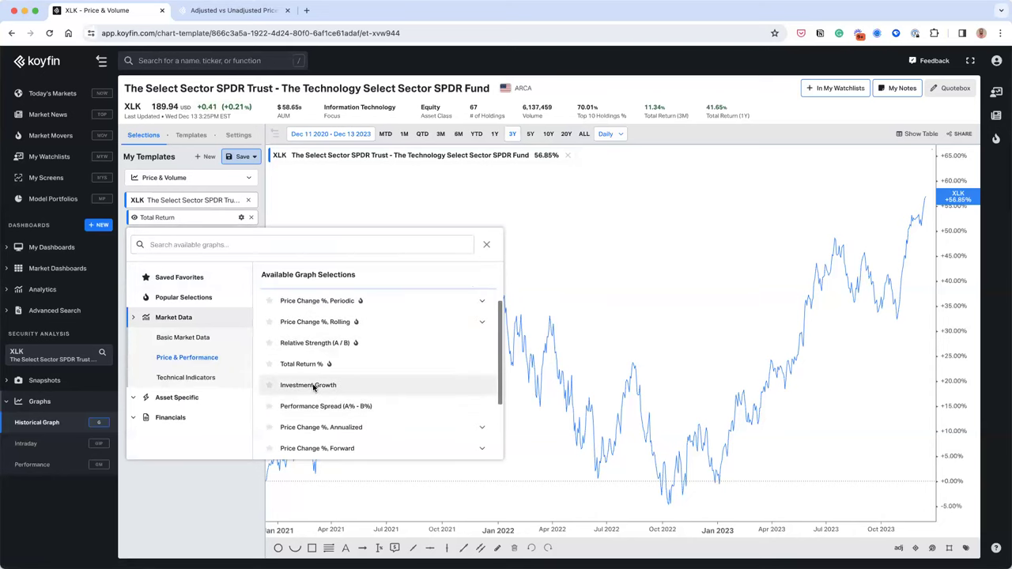
click(427, 385)
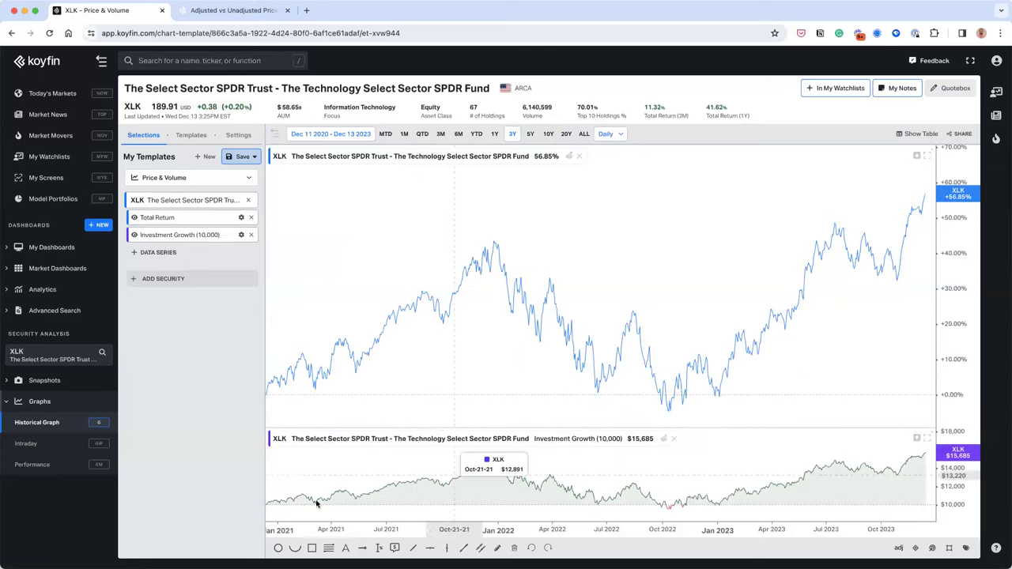
Set the graph's date range to 20Y and the Investment Growth series' starting investment value to 1.
click(567, 134)
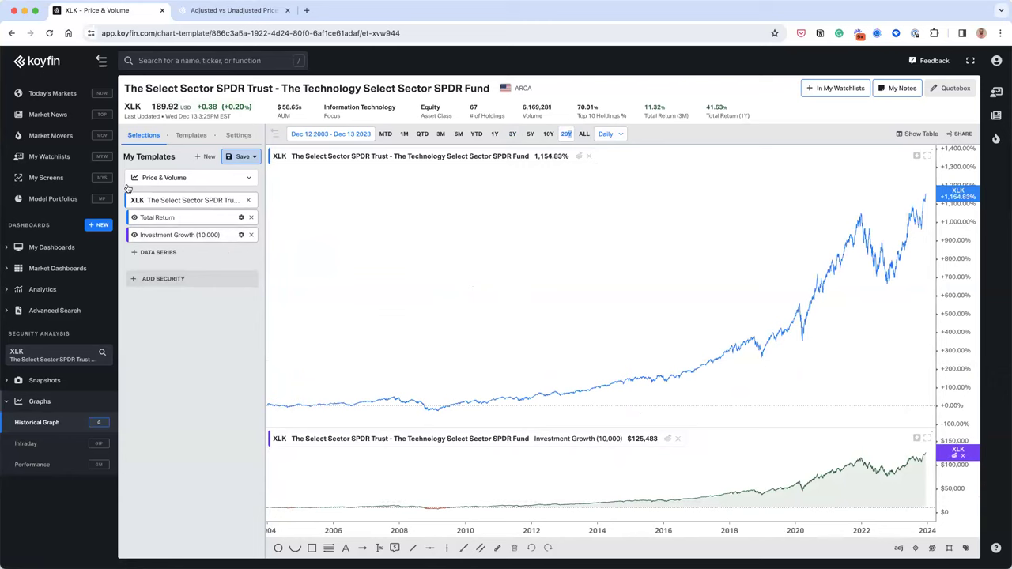
click(241, 236)
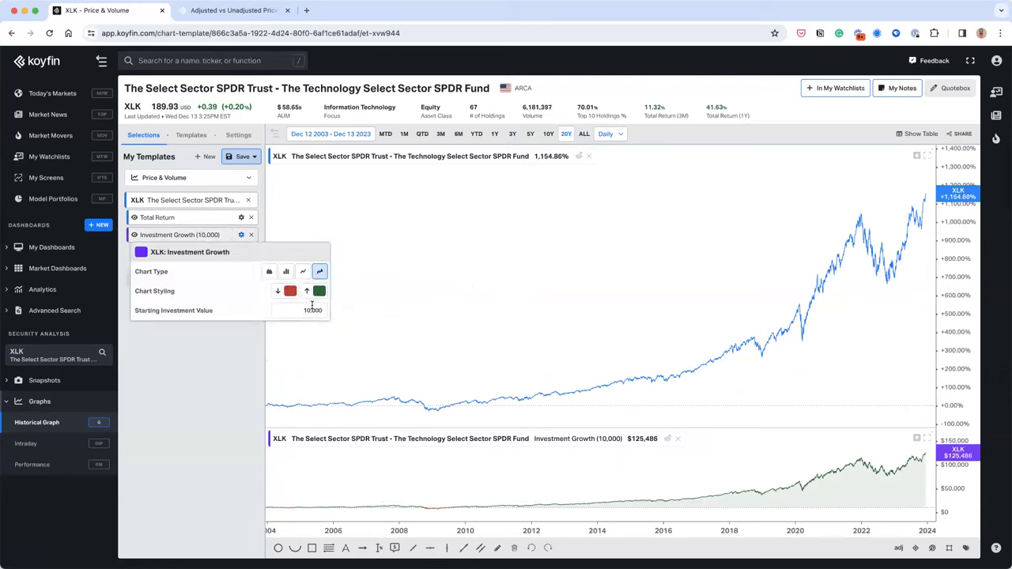
click(293, 310)
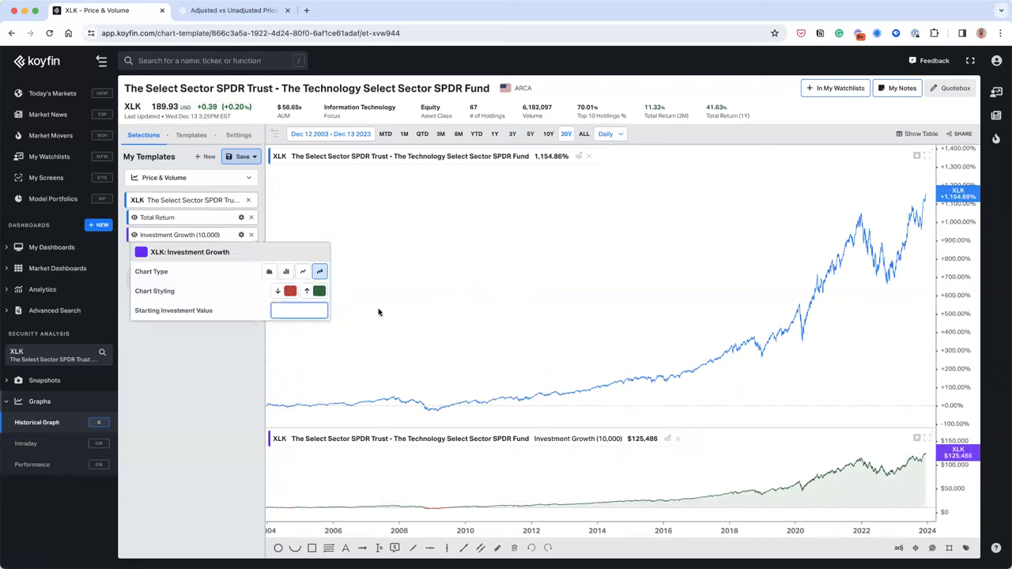
text(1)
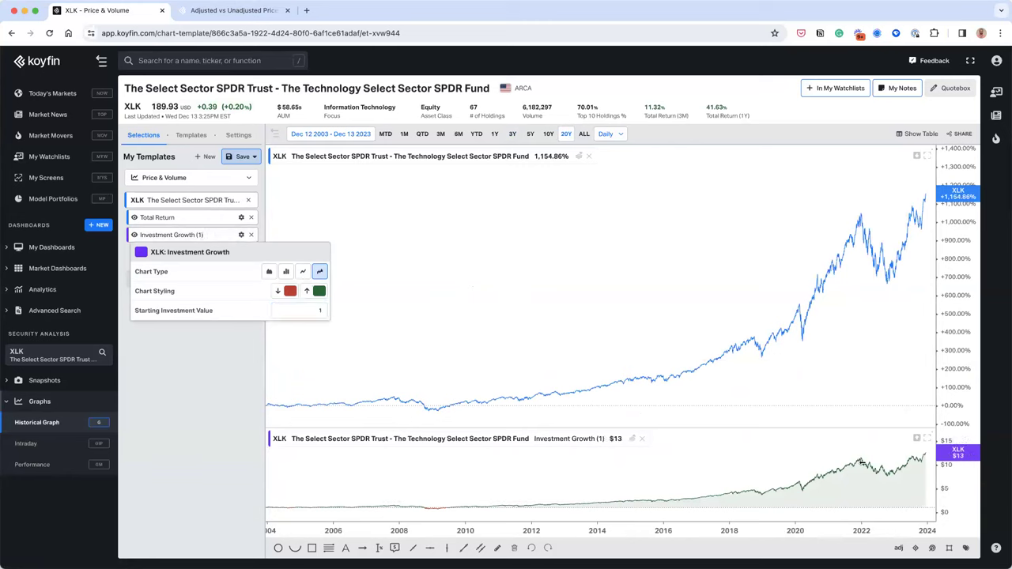
click(202, 340)
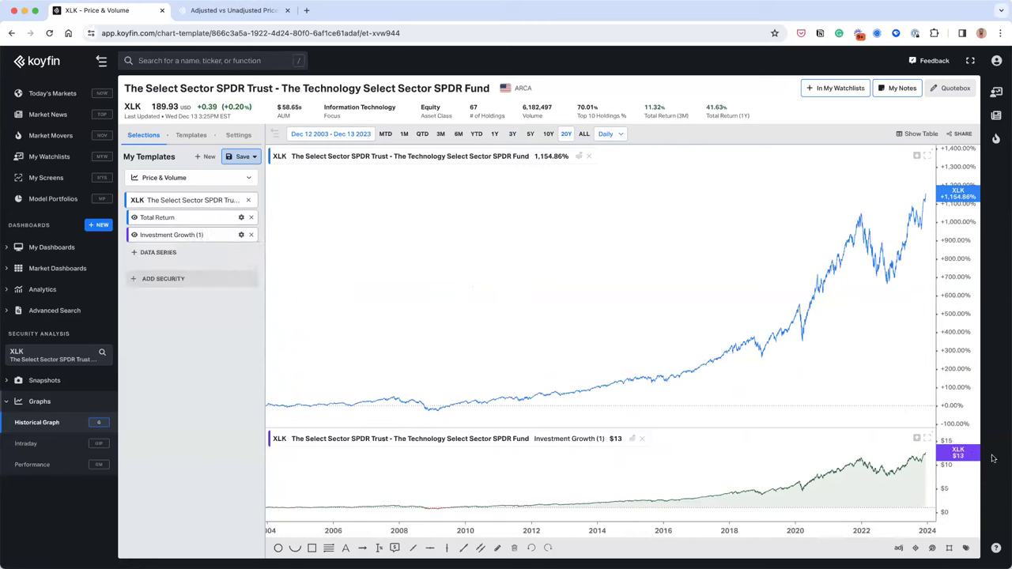
Add the Total Return %, Annualized data series for 3 years to XLK's graph.
click(166, 253)
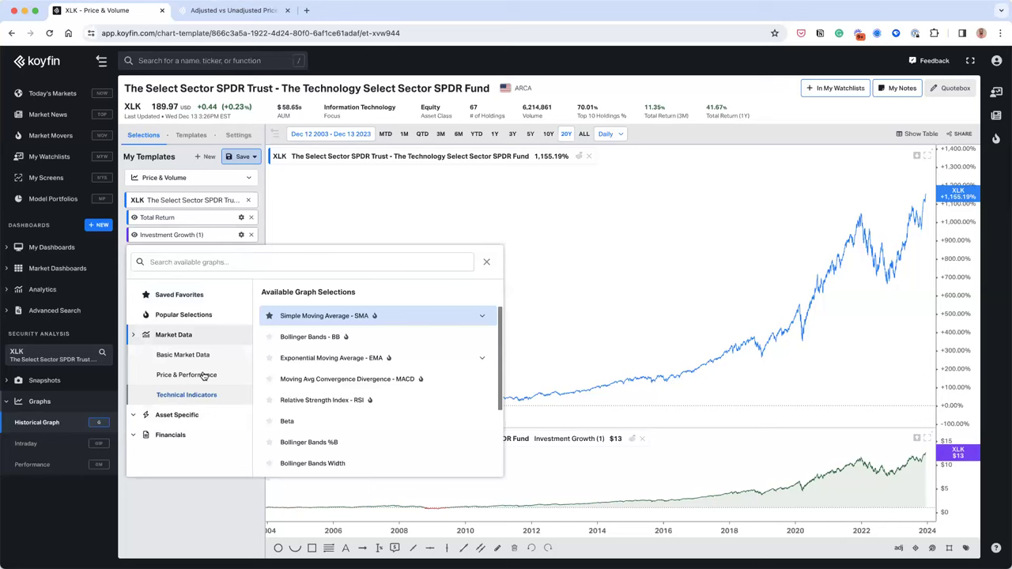
click(190, 376)
scroll(312, 382, down, 2)
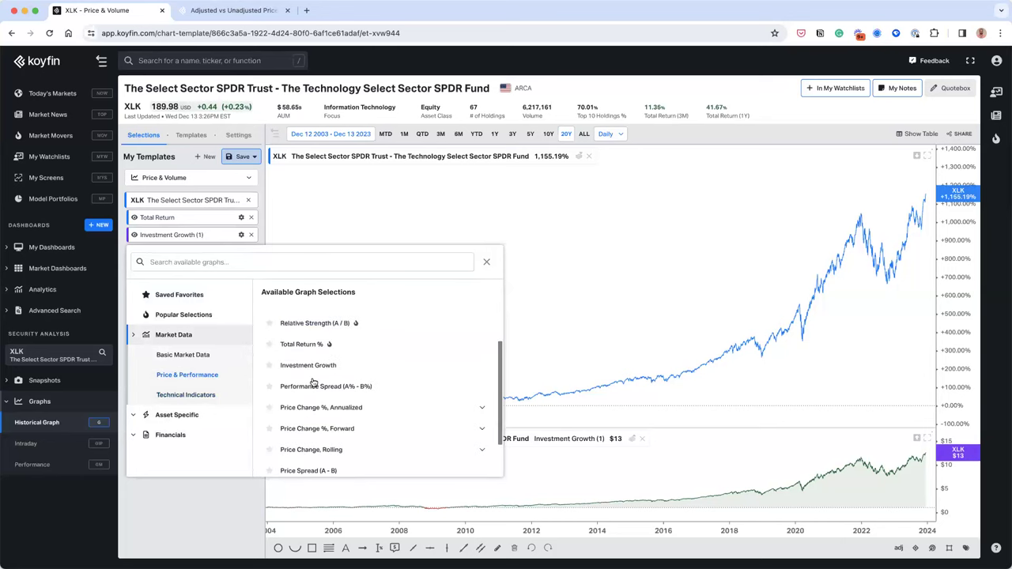
scroll(312, 381, down, 1)
scroll(315, 380, down, 1)
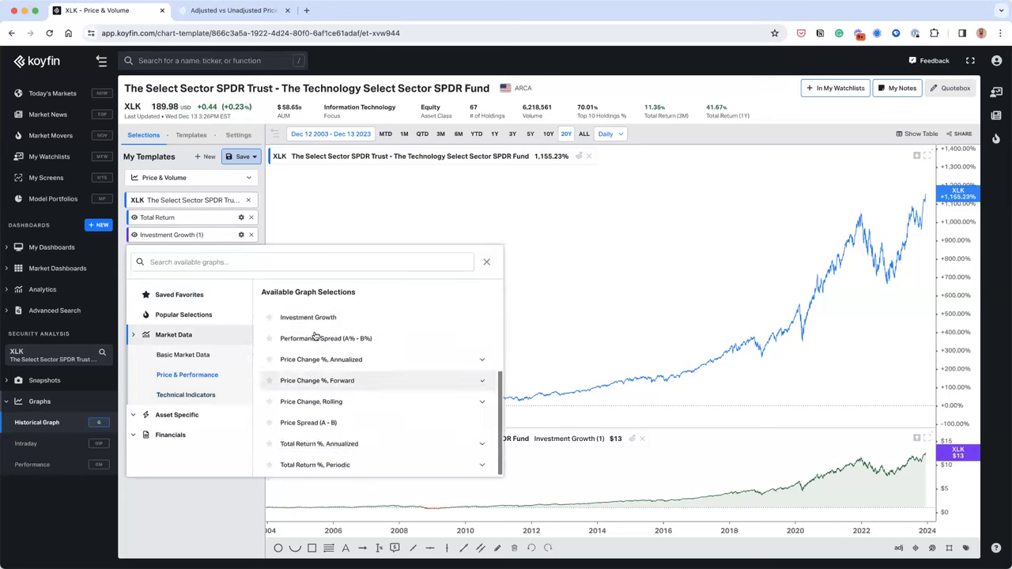
click(310, 445)
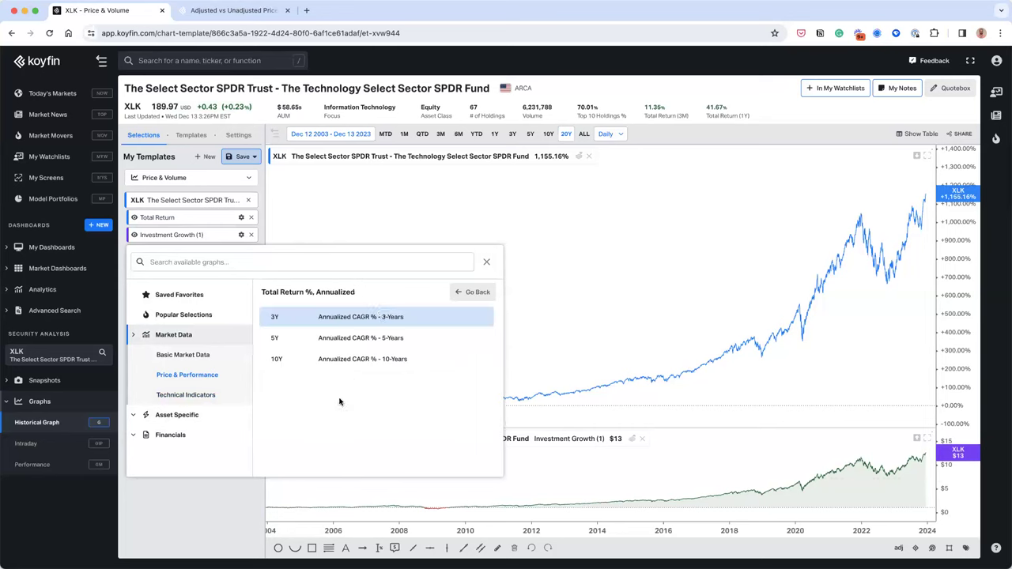
click(358, 320)
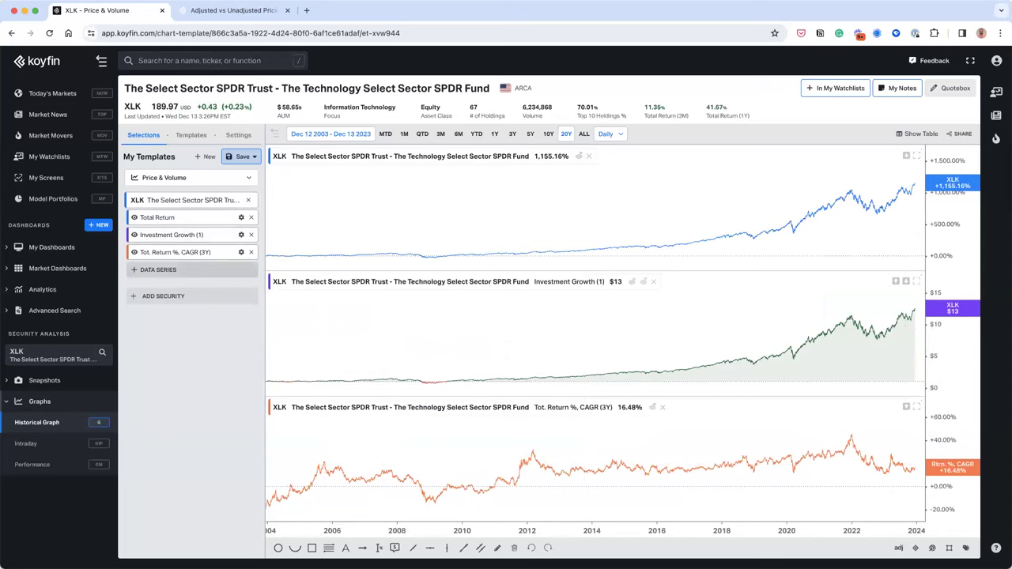
Try to find the annualized total return series by searching the available graphs for "cag" and "total".
click(158, 269)
text(d)
text(ag)
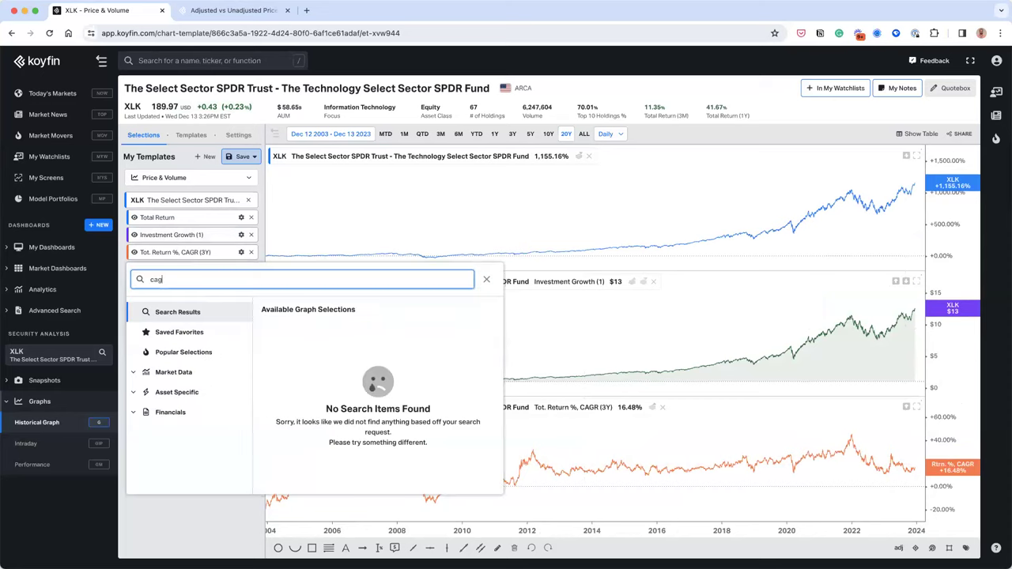
key(BackSpace)
key(BackSpace)
key(BackSpace)
text(total)
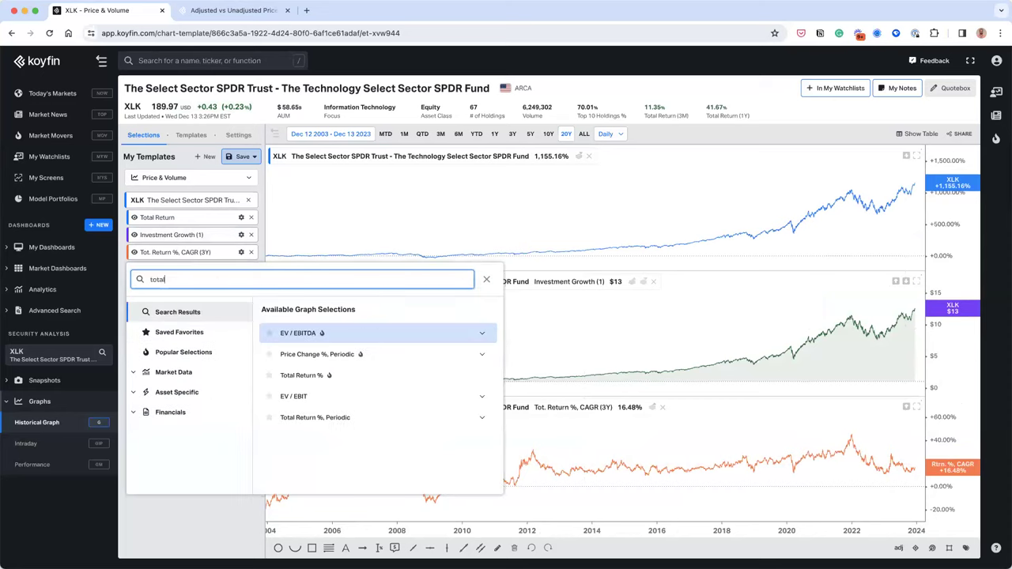
click(316, 418)
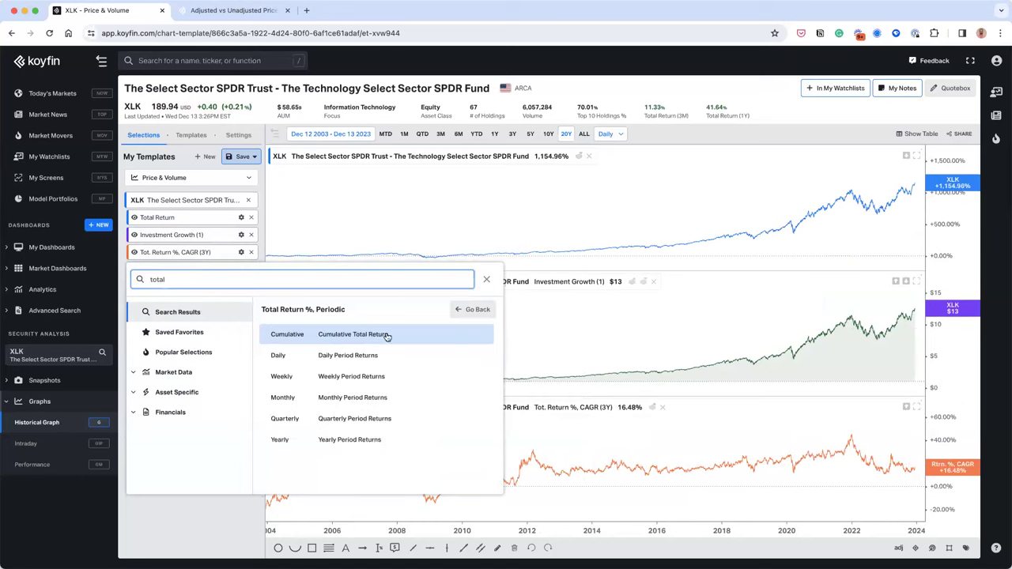
Add the Total Return %, Annualized series for 5 years from the Price & Performance market data.
click(175, 377)
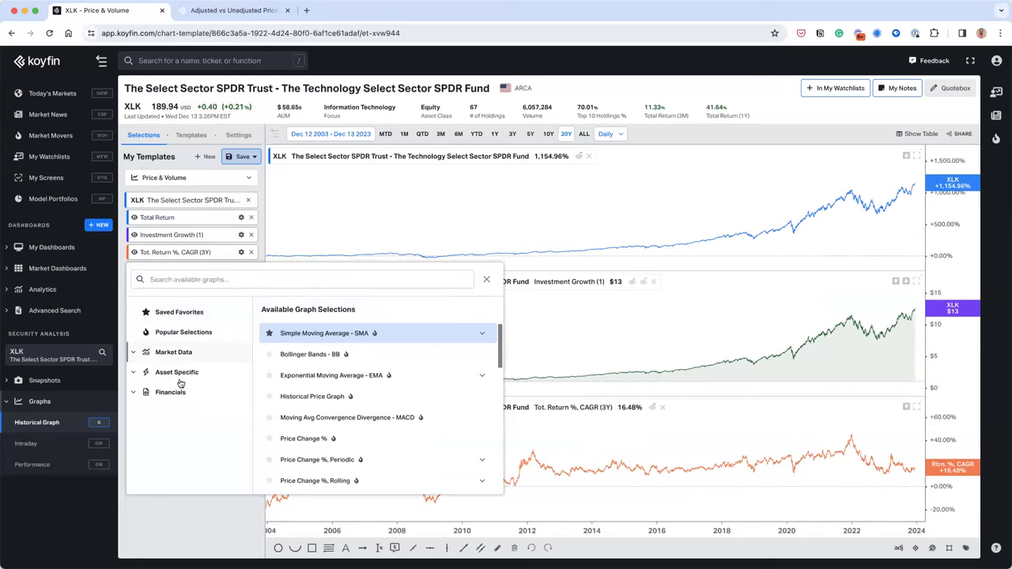
click(163, 391)
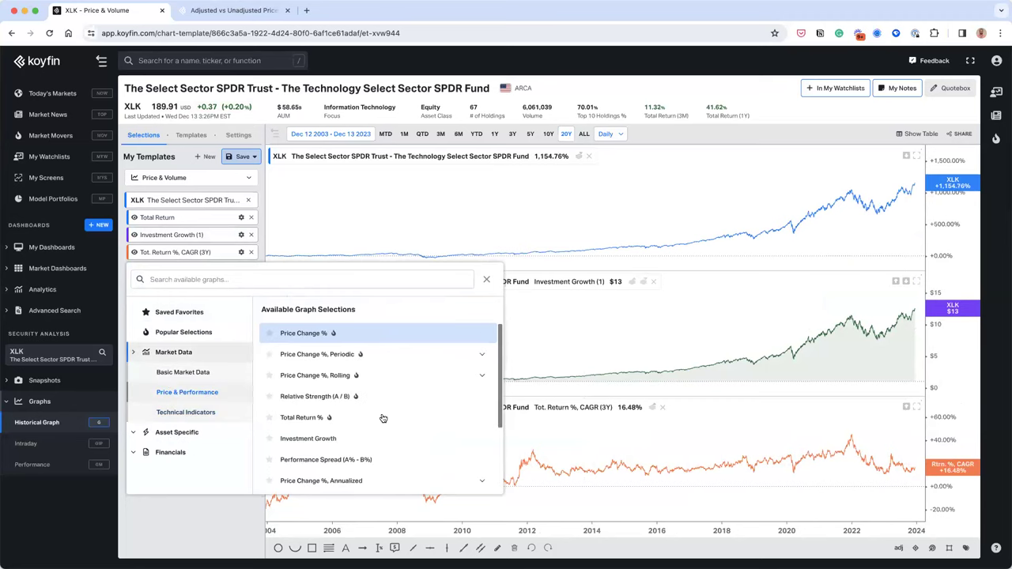
scroll(340, 428, down, 3)
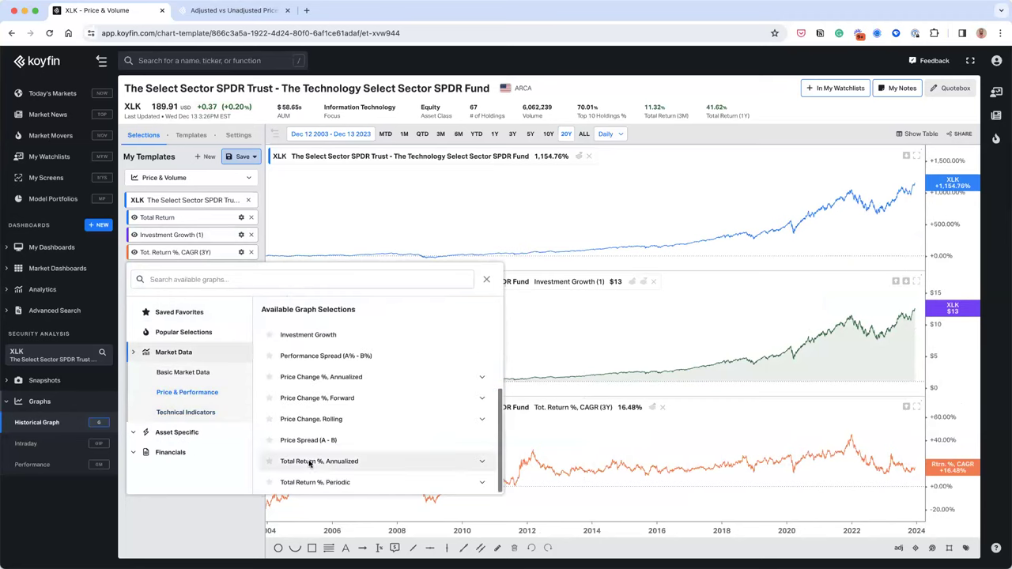
click(319, 461)
click(325, 359)
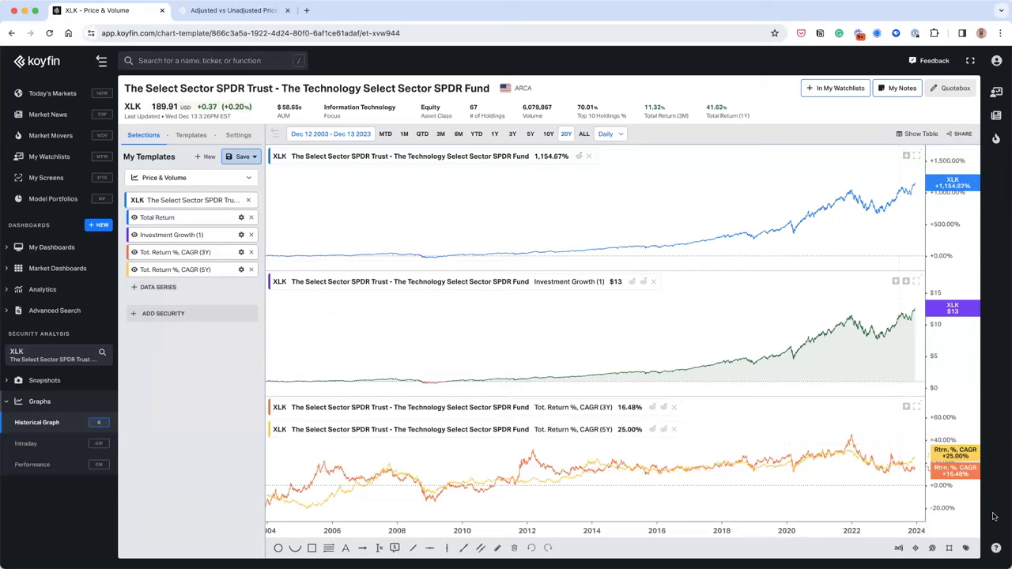
Hide the series legends on XLK's graph.
click(1002, 33)
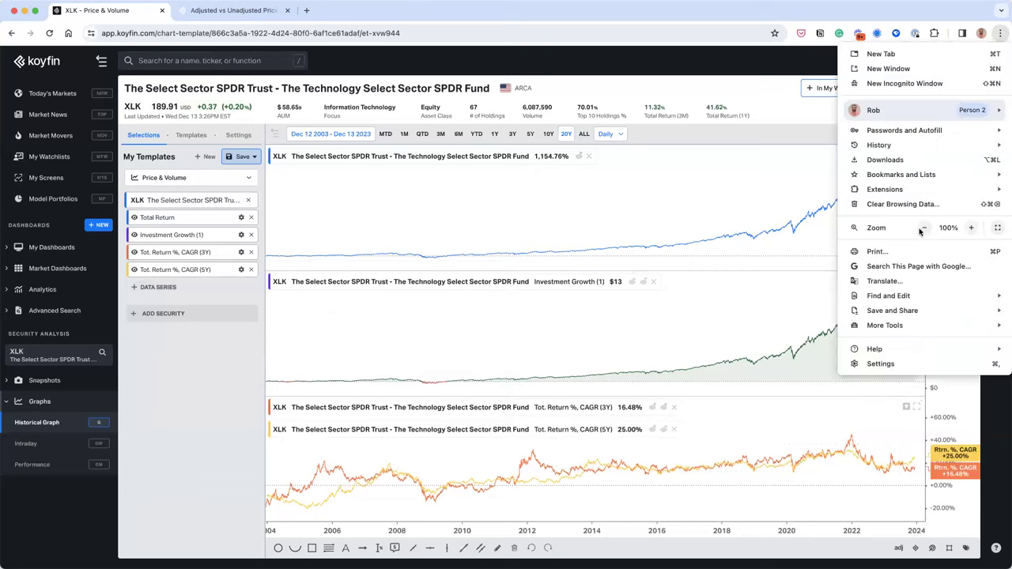
click(964, 550)
click(965, 549)
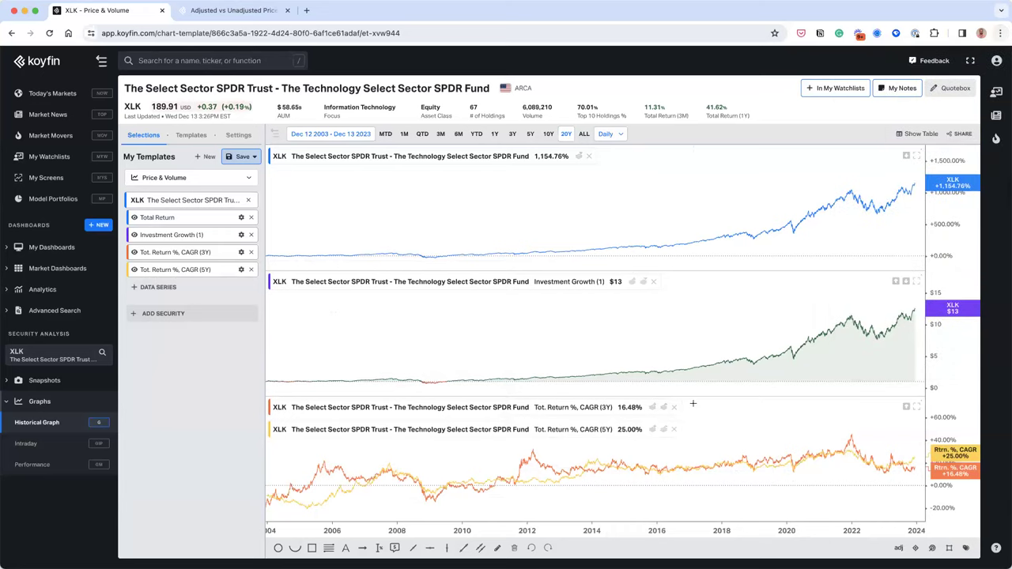
Remove the Investment Growth and Total Return series from XLK's graph, enlarging the CAGR pane.
click(251, 235)
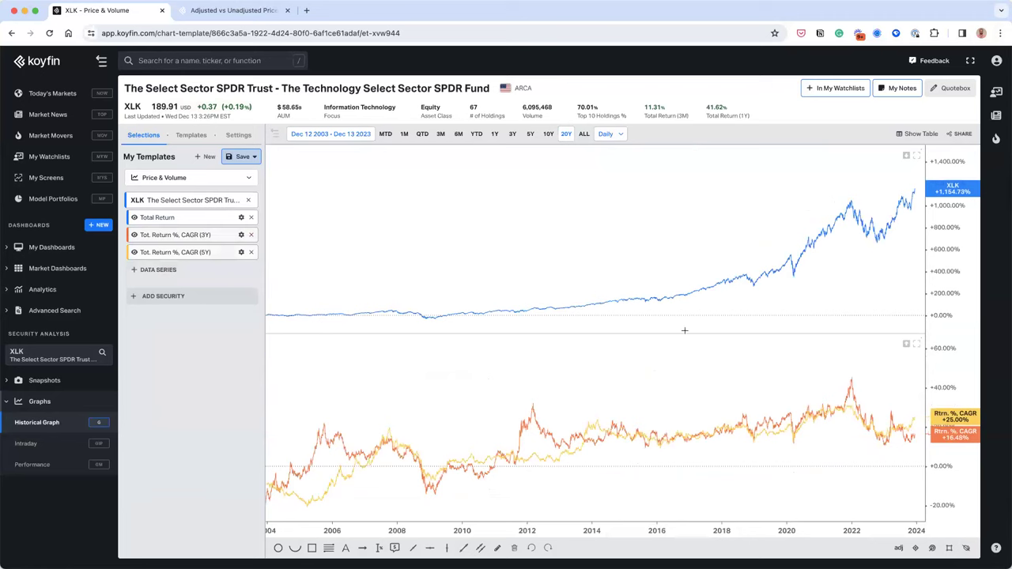
drag(673, 256, 672, 249)
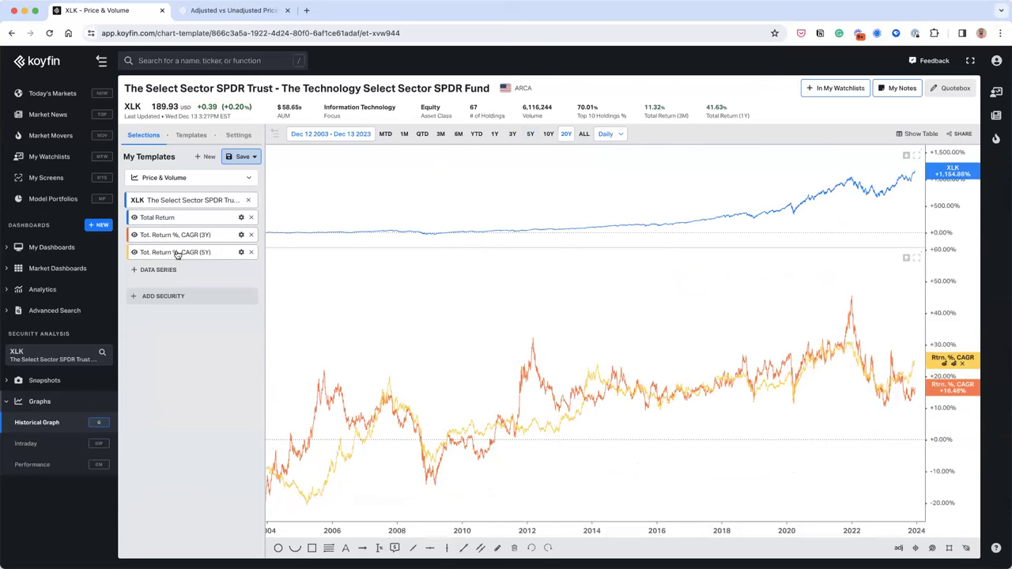
click(251, 217)
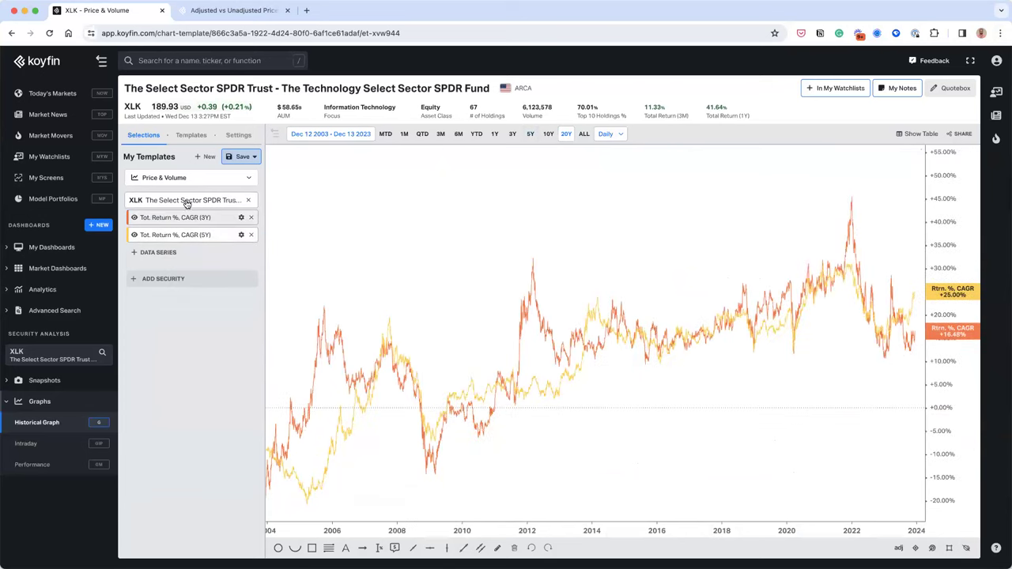
Add the SPY S&P 500 ETF (ARCA) to XLK's graph and hide both securities' 3-year total return CAGR series.
click(165, 278)
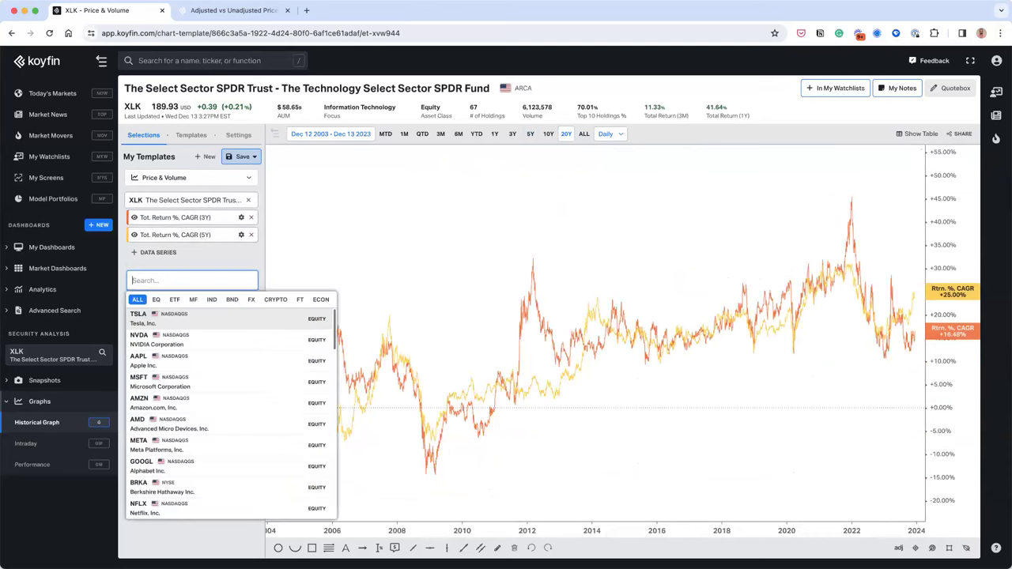
text(spy)
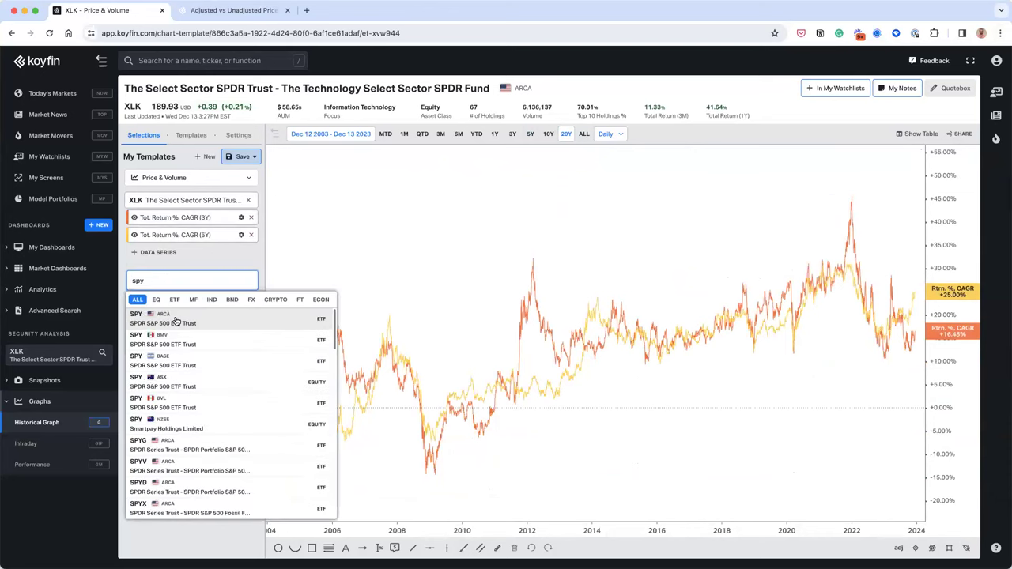
click(175, 320)
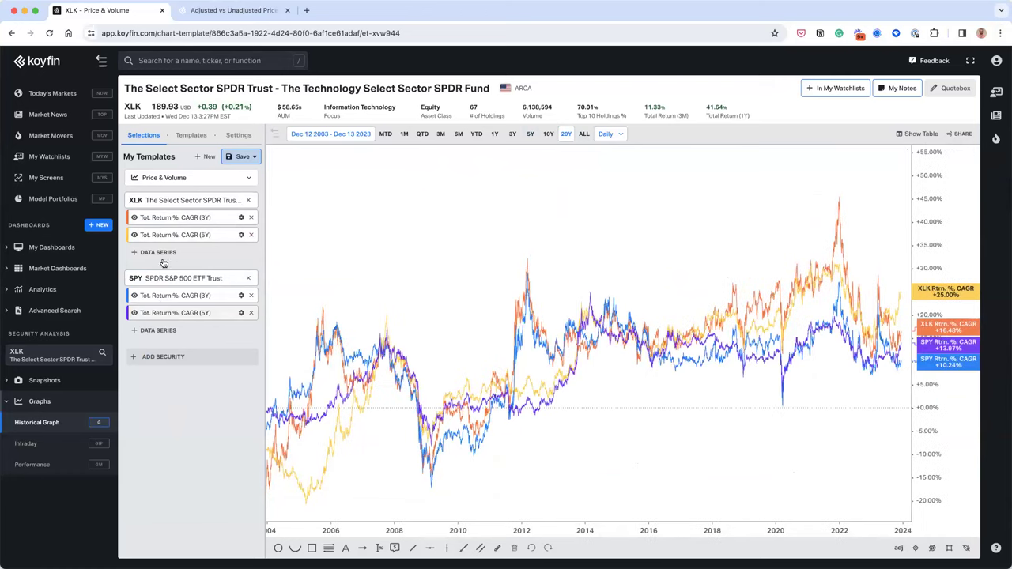
click(135, 218)
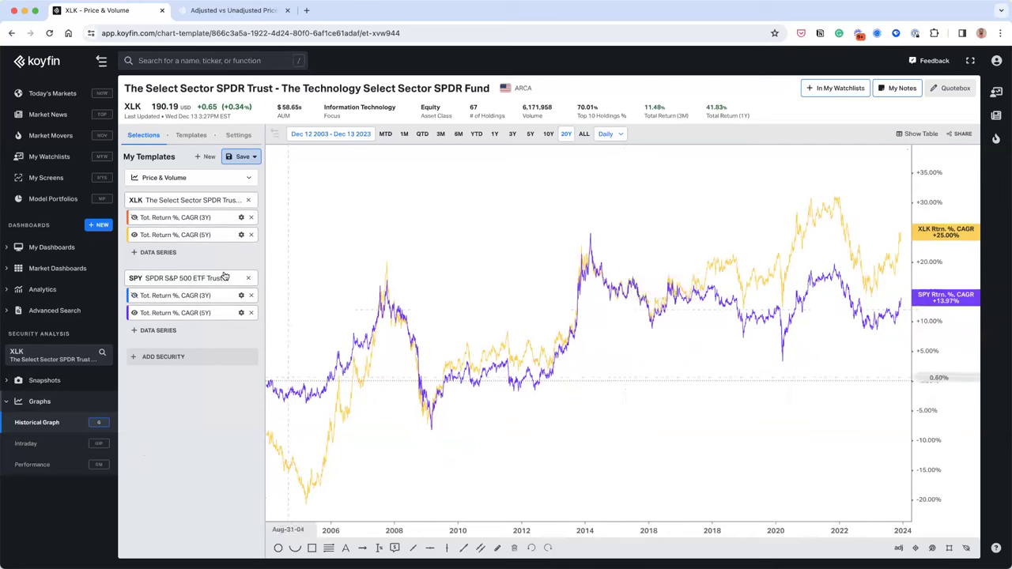
Recolor XLK's 5-year CAGR series blue and switch its chart type to the red and green baseline style.
click(242, 236)
click(279, 378)
click(320, 272)
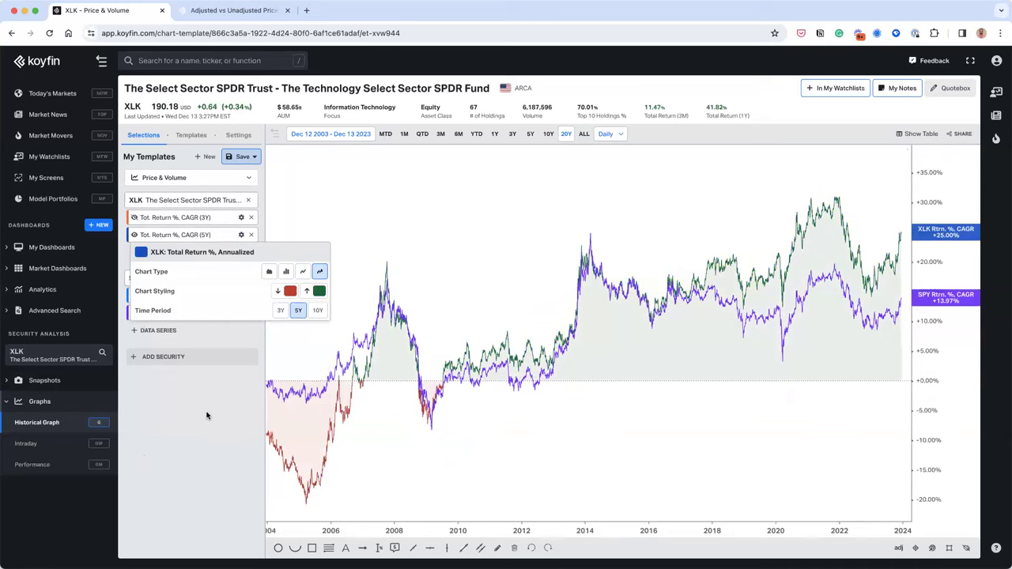
click(589, 356)
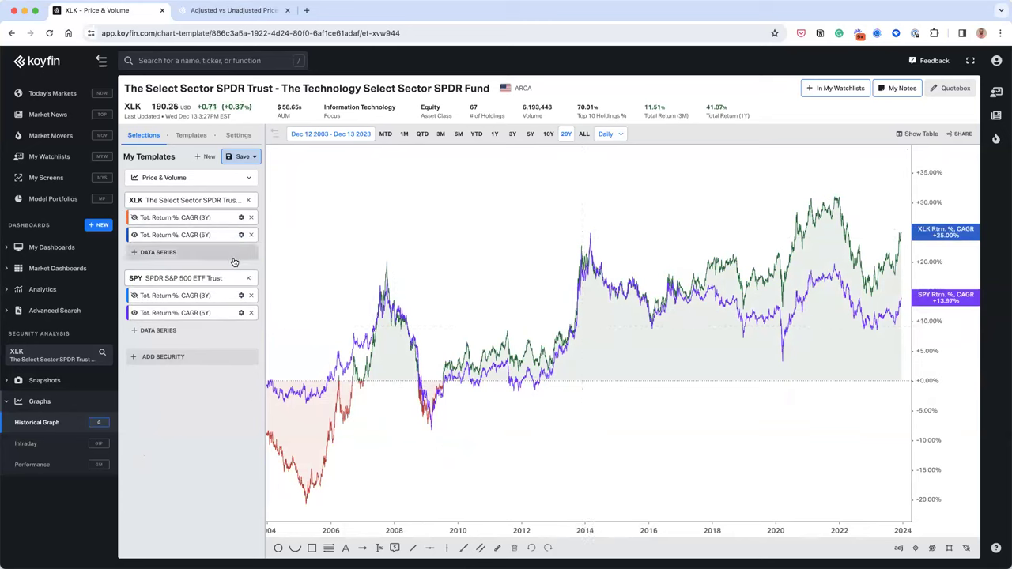
Recolor SPY's 5-year CAGR series dark grey.
click(241, 313)
click(319, 368)
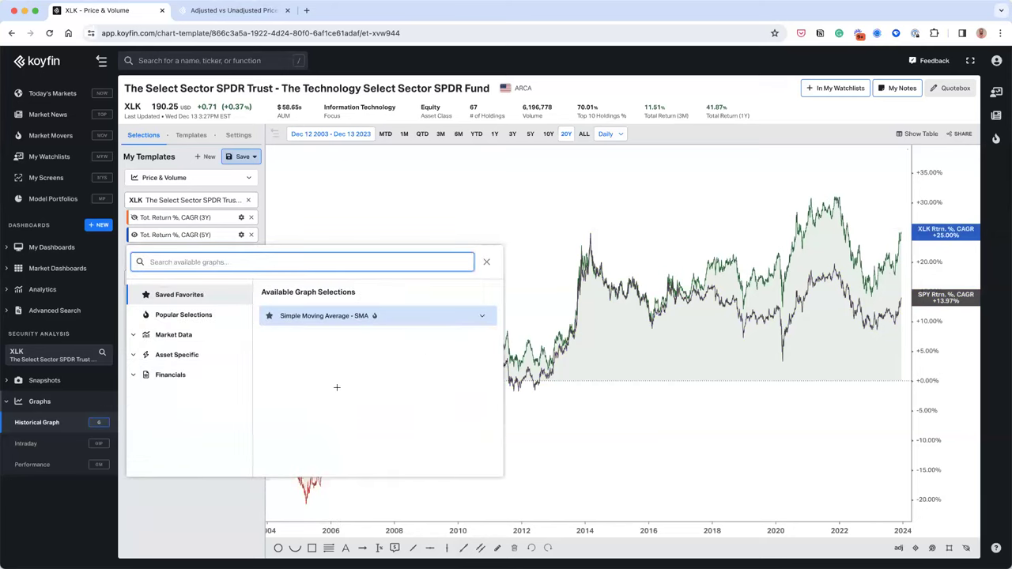
key(Escape)
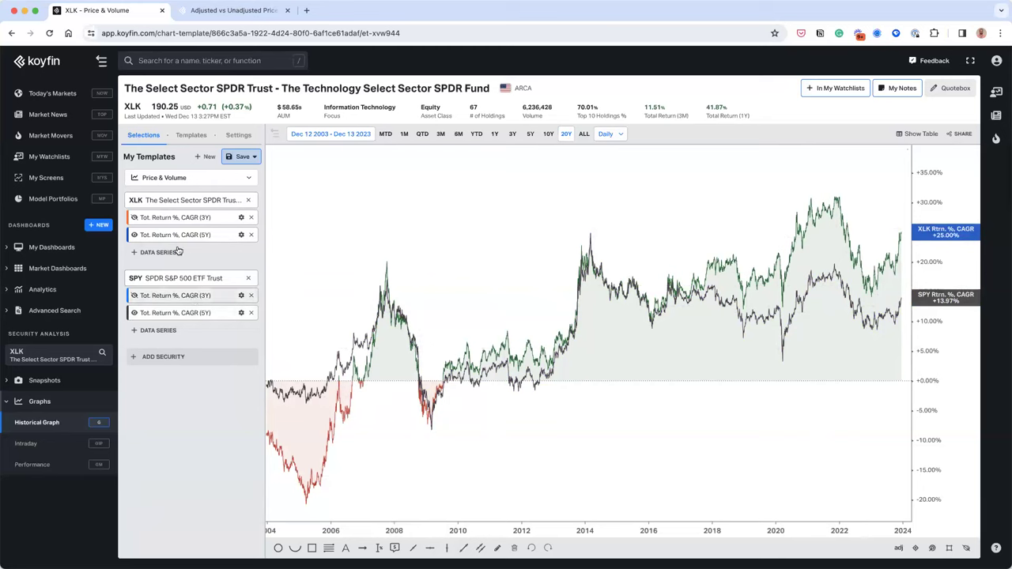
Remove SPY from the graph and add XLK's yearly Total Return %, Periodic series from the Price & Performance market data.
click(248, 277)
click(152, 253)
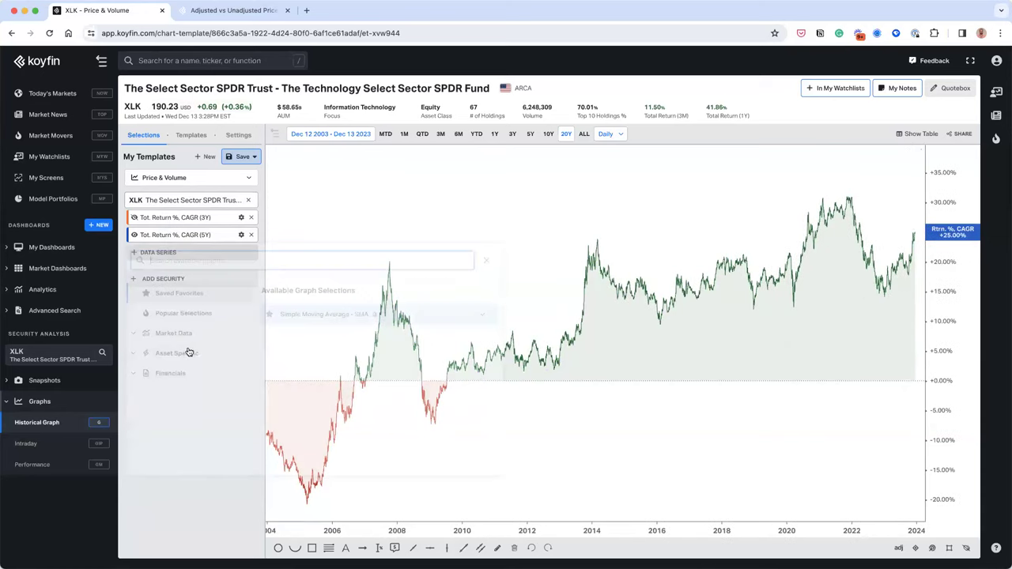
click(185, 376)
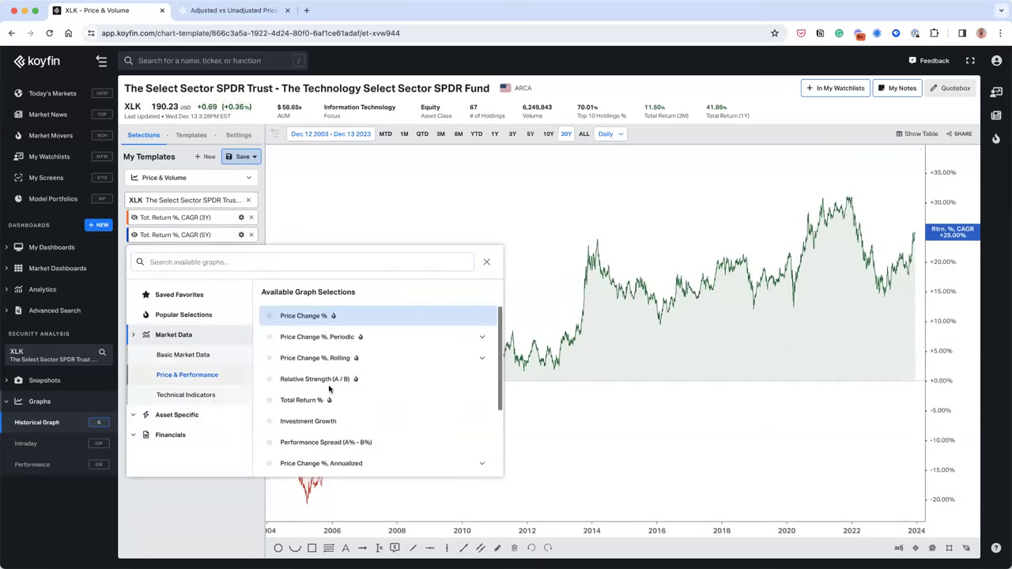
scroll(338, 378, down, 3)
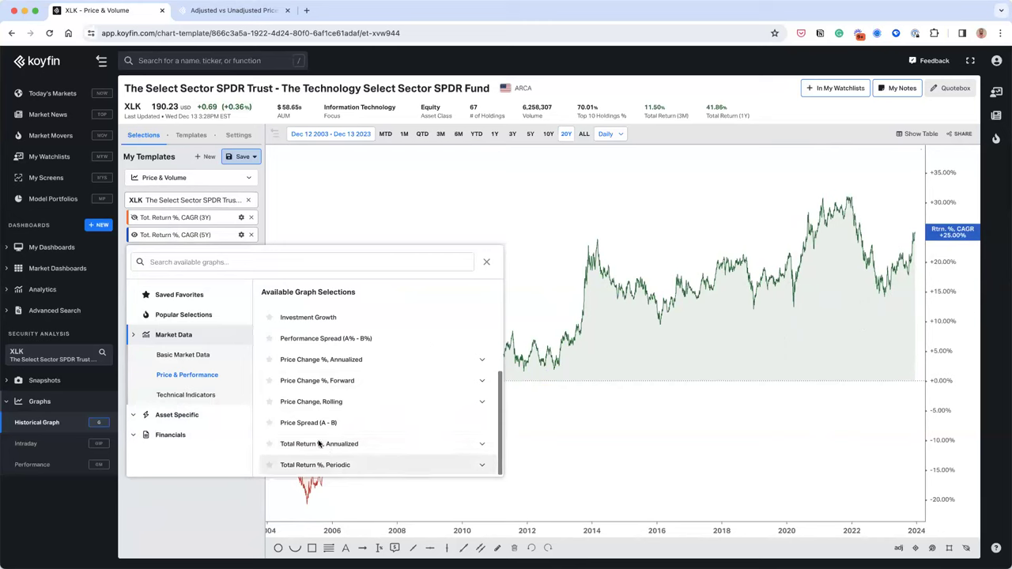
click(325, 466)
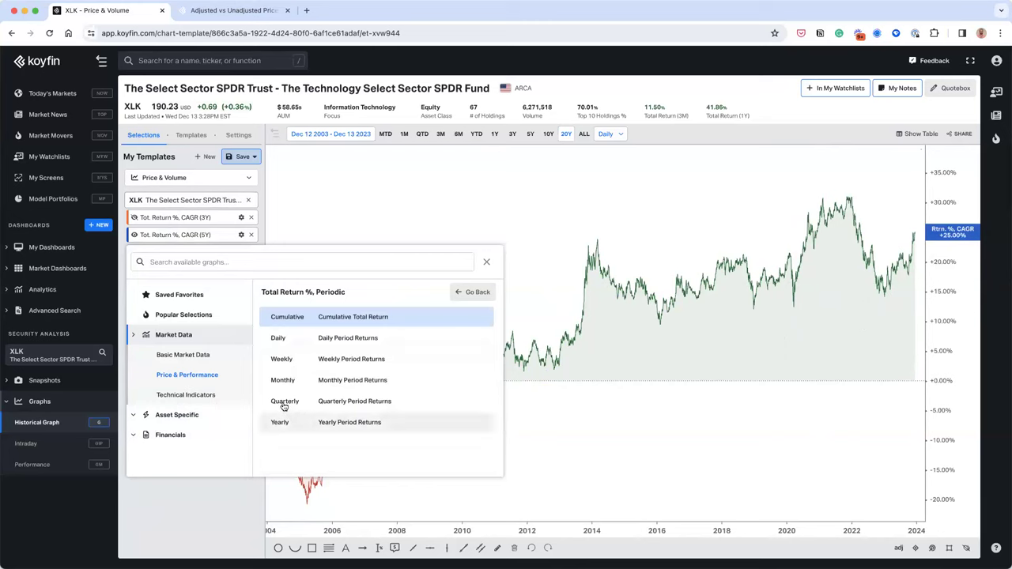
click(338, 422)
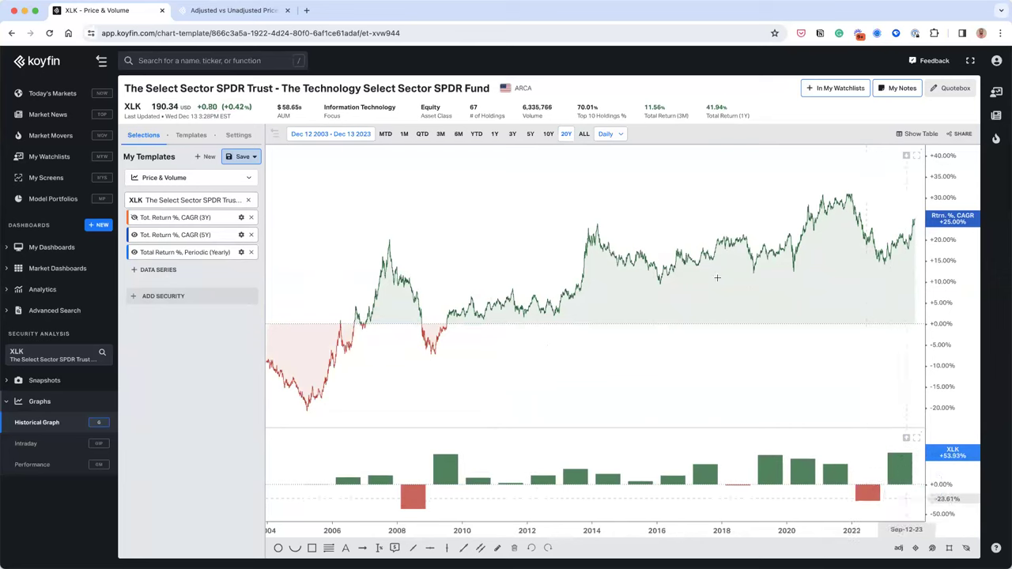
Show the data table for the 20-year graph and remove XLK's 5-year CAGR series.
click(566, 136)
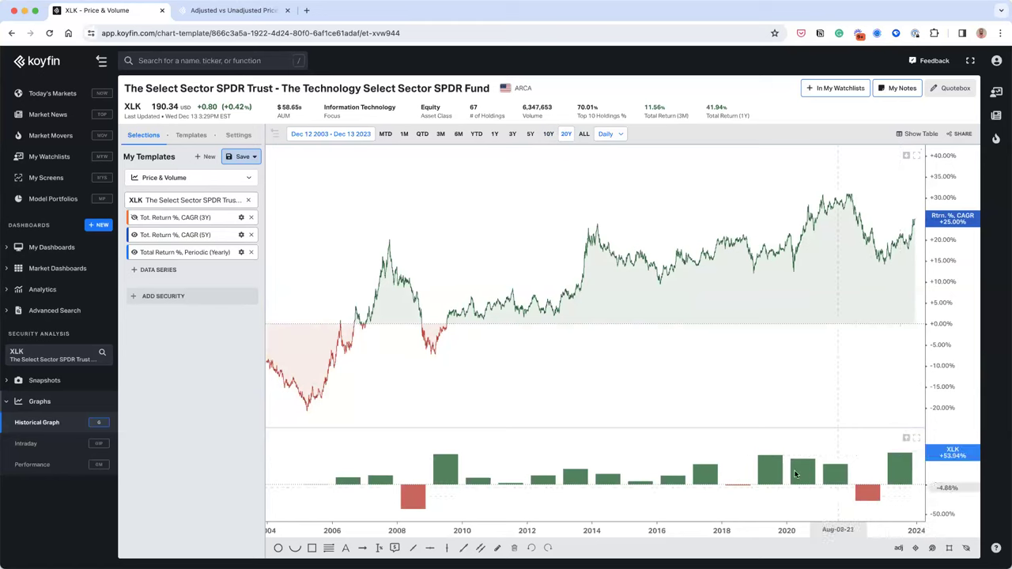
click(911, 136)
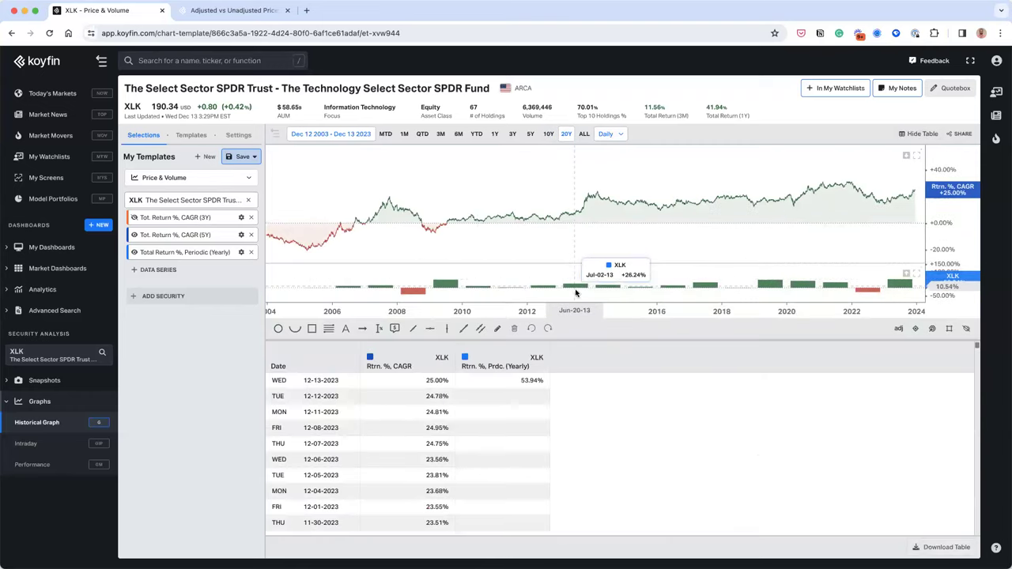
click(252, 235)
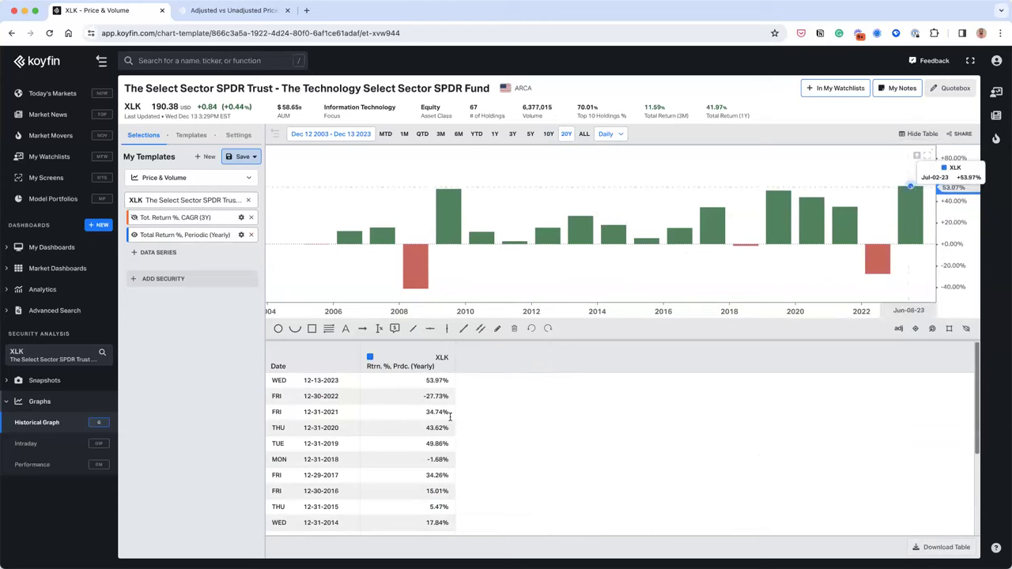
Compare the dated yearly return rows in the table with the graph's bars, and hide the table when done.
drag(344, 383, 305, 380)
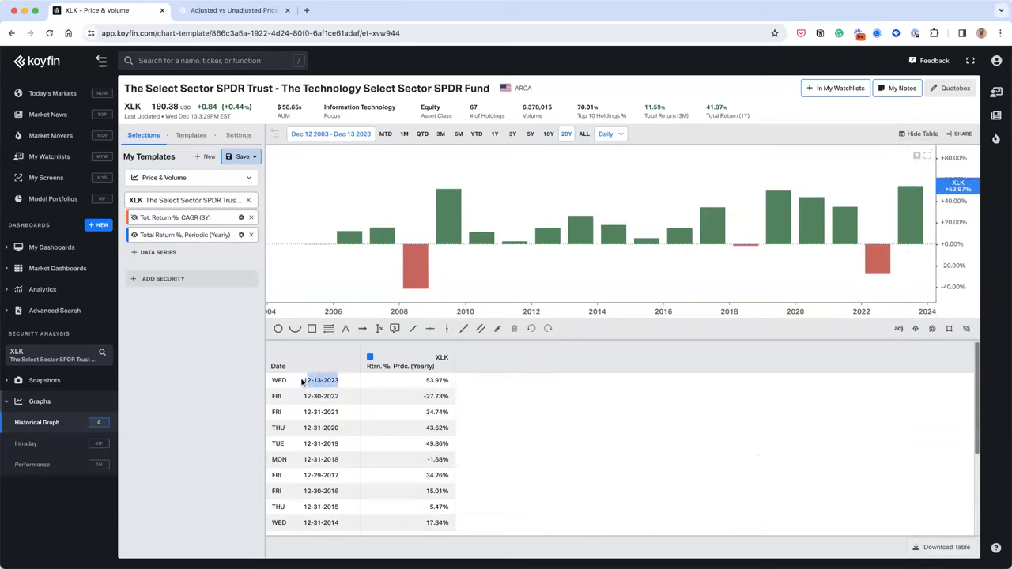
click(321, 396)
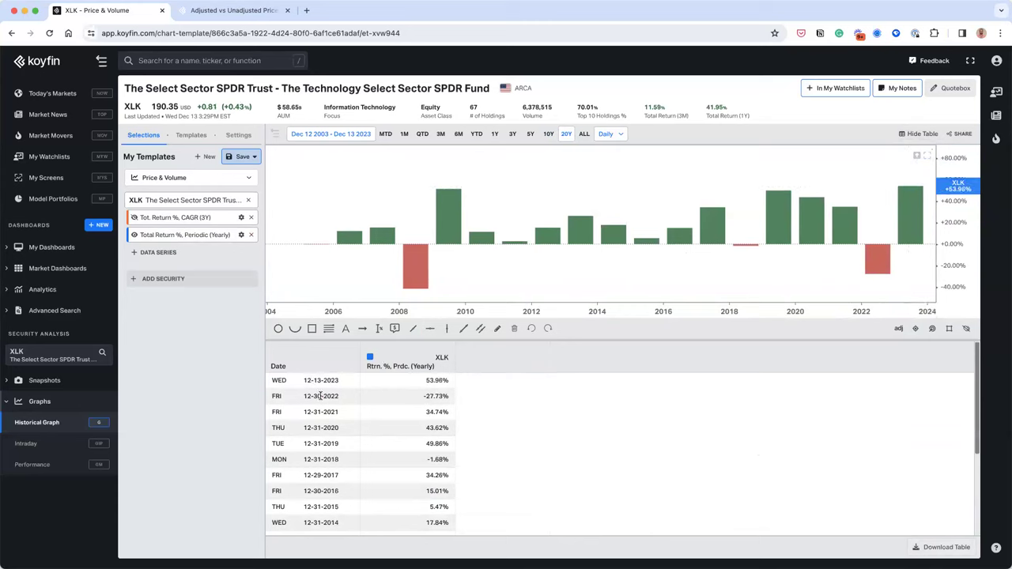
shift+click(335, 457)
click(323, 419)
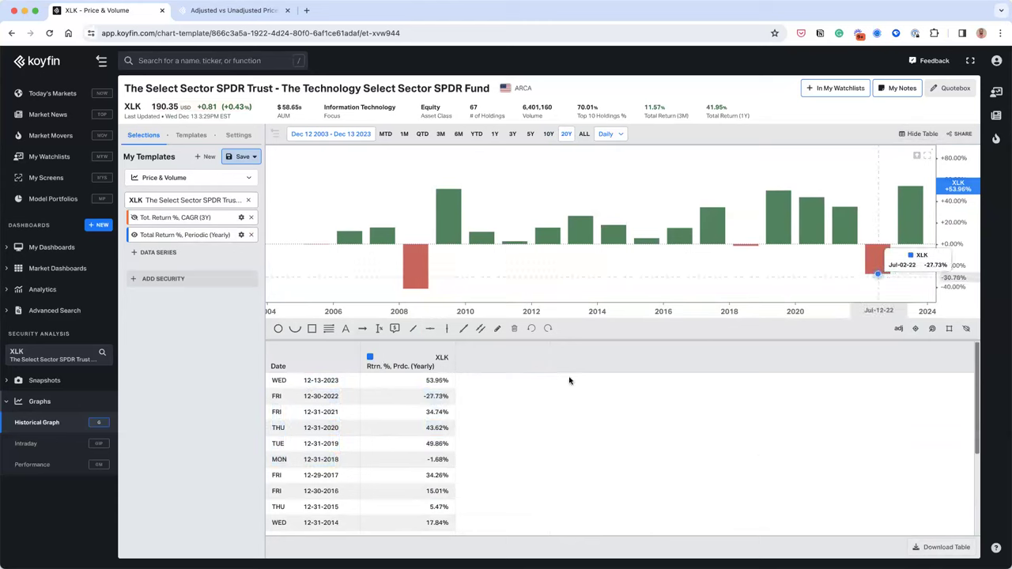
drag(374, 402, 338, 400)
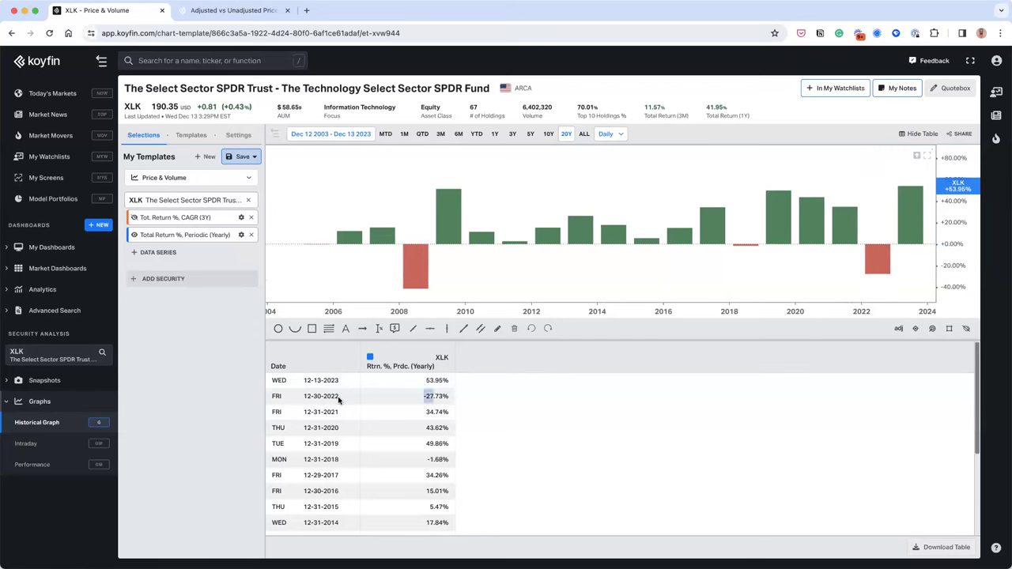
double_click(340, 396)
double_click(314, 412)
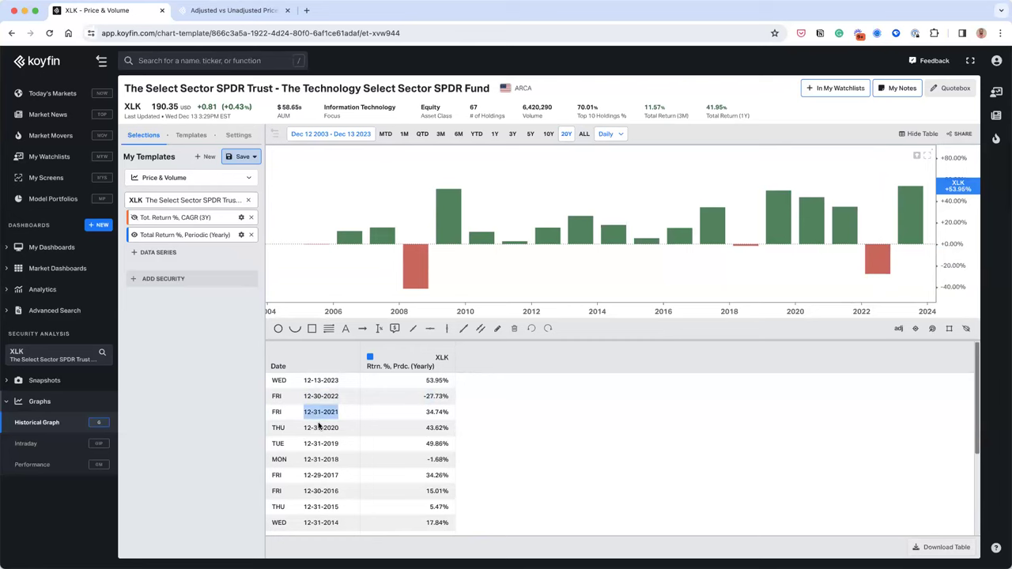
mouse_move(887, 274)
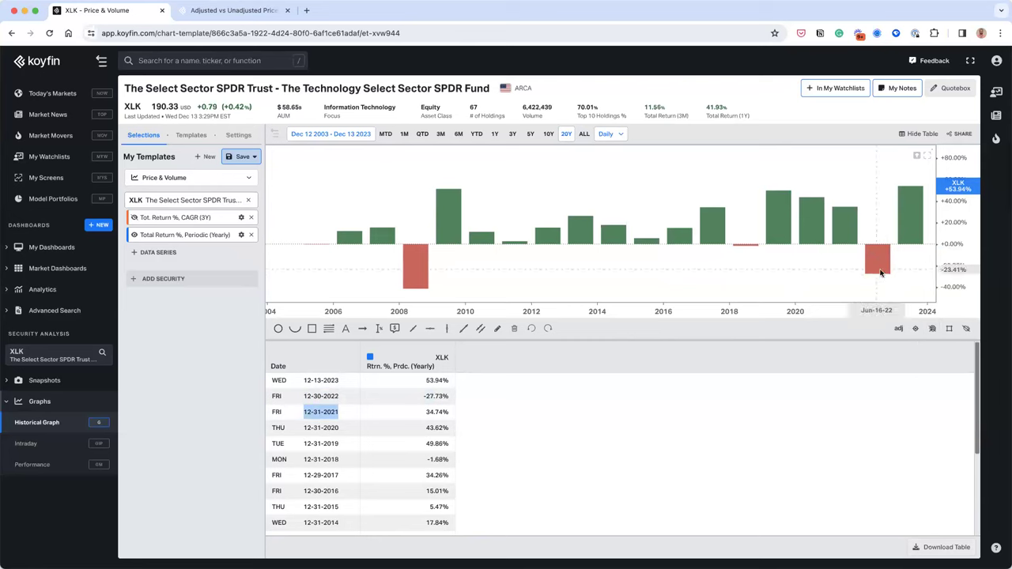
click(933, 329)
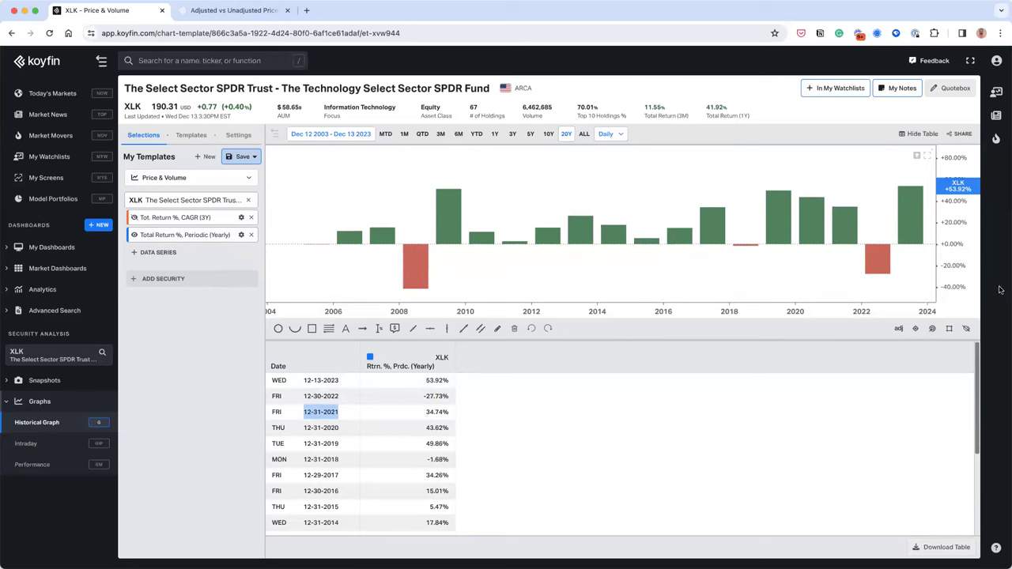
click(927, 135)
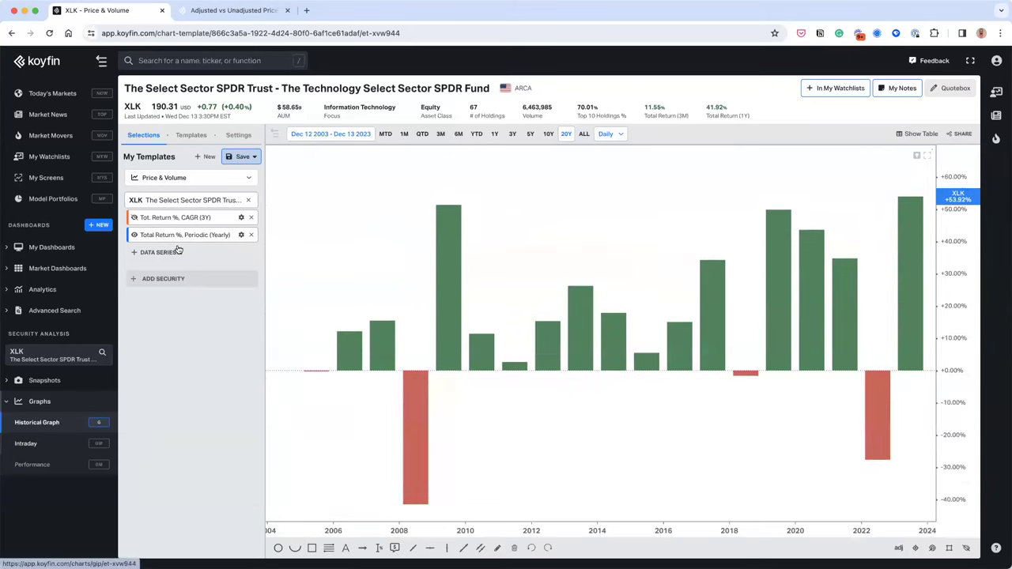
Add the Beta series of XLK against SPY, length 252, from the technical indicators.
click(164, 252)
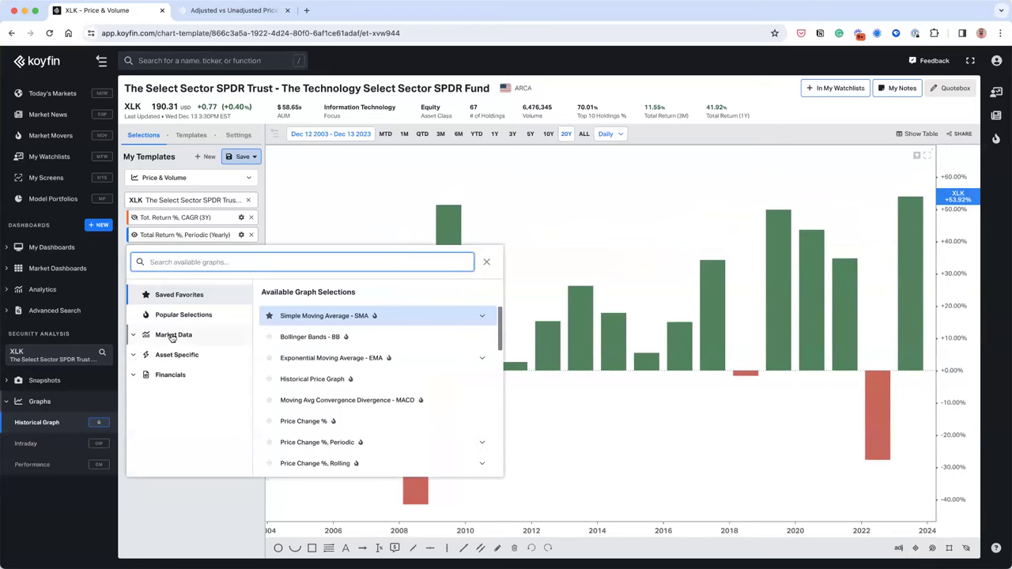
click(172, 335)
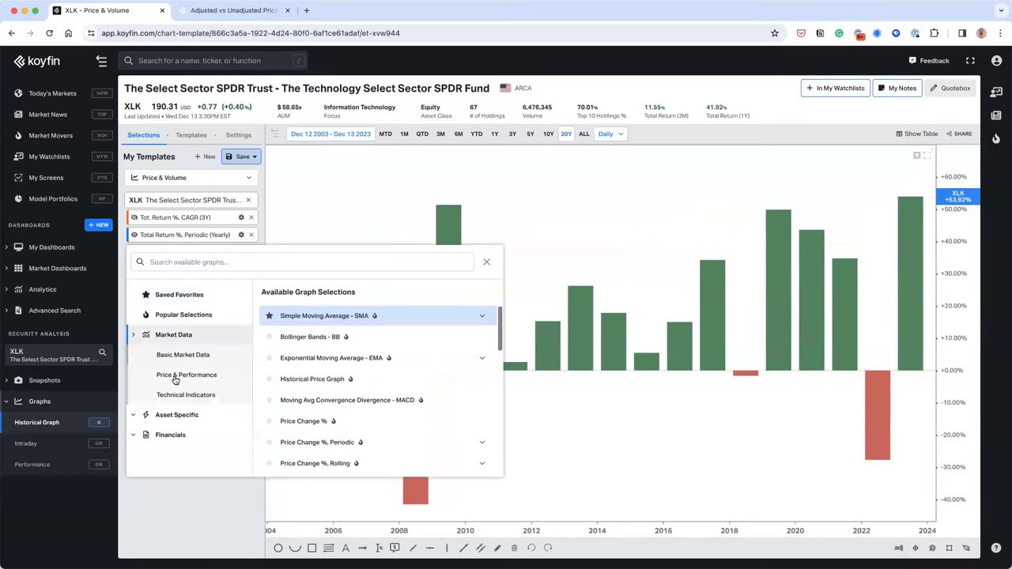
click(177, 377)
click(178, 396)
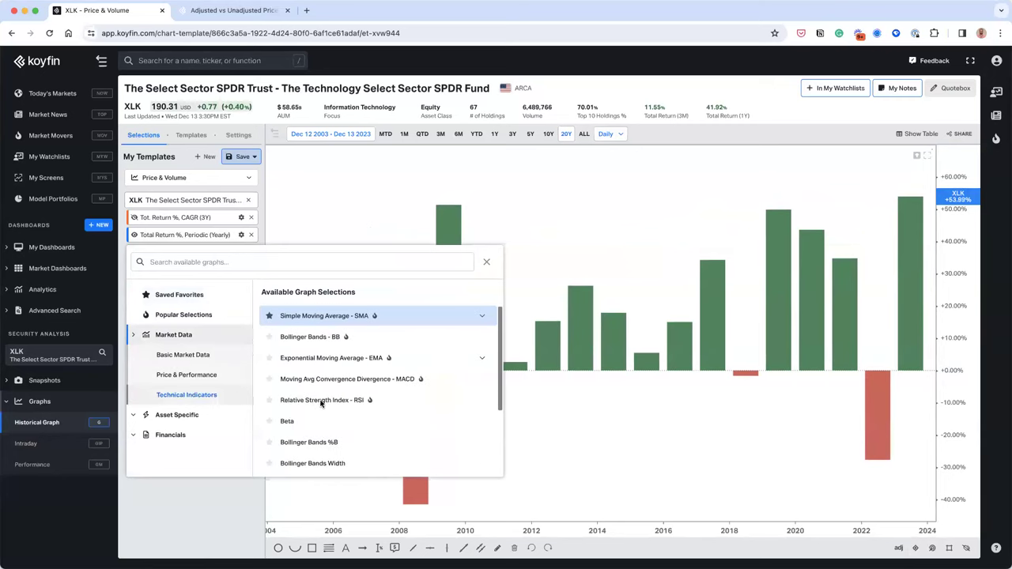
scroll(311, 381, down, 1)
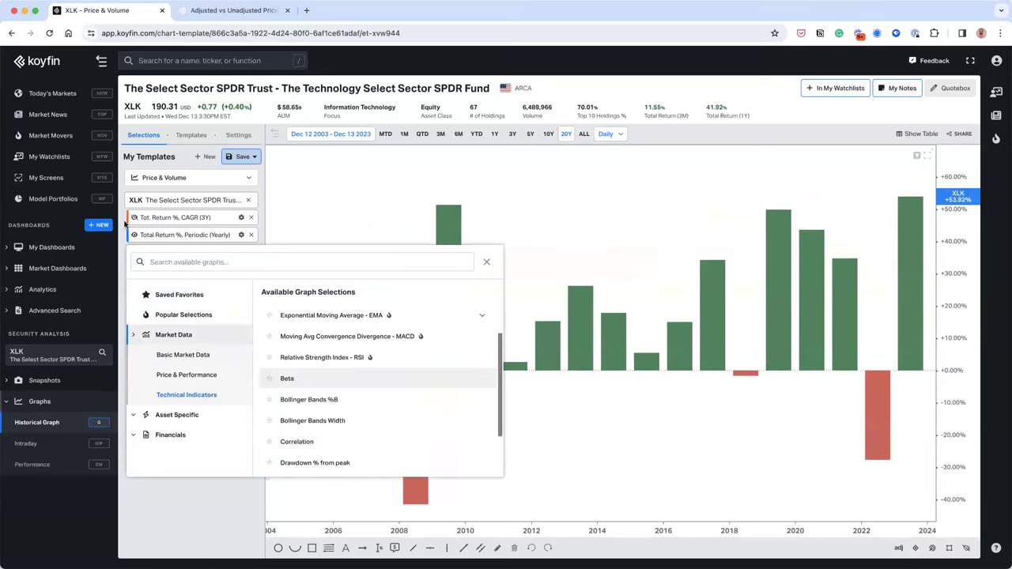
click(311, 379)
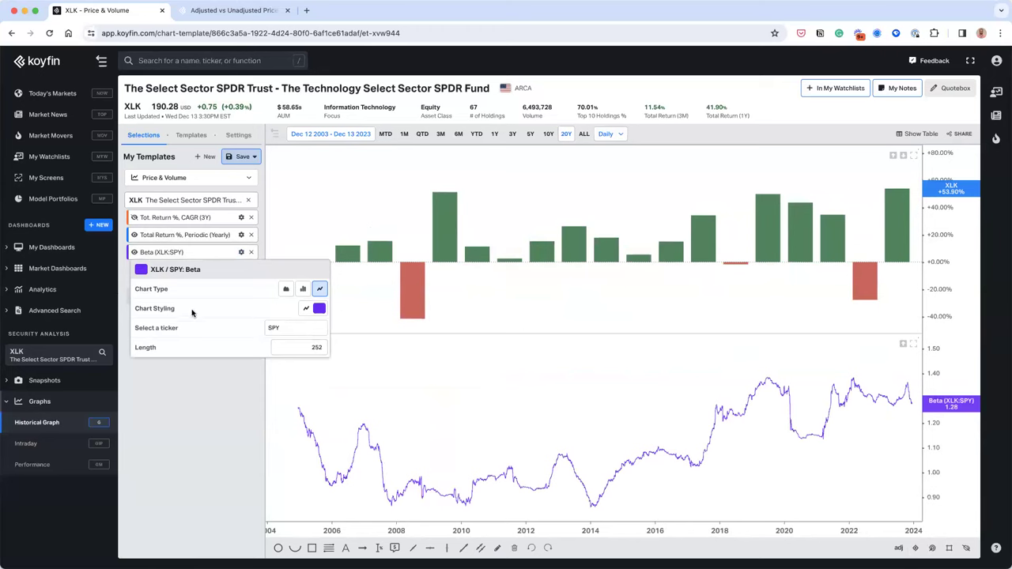
click(189, 415)
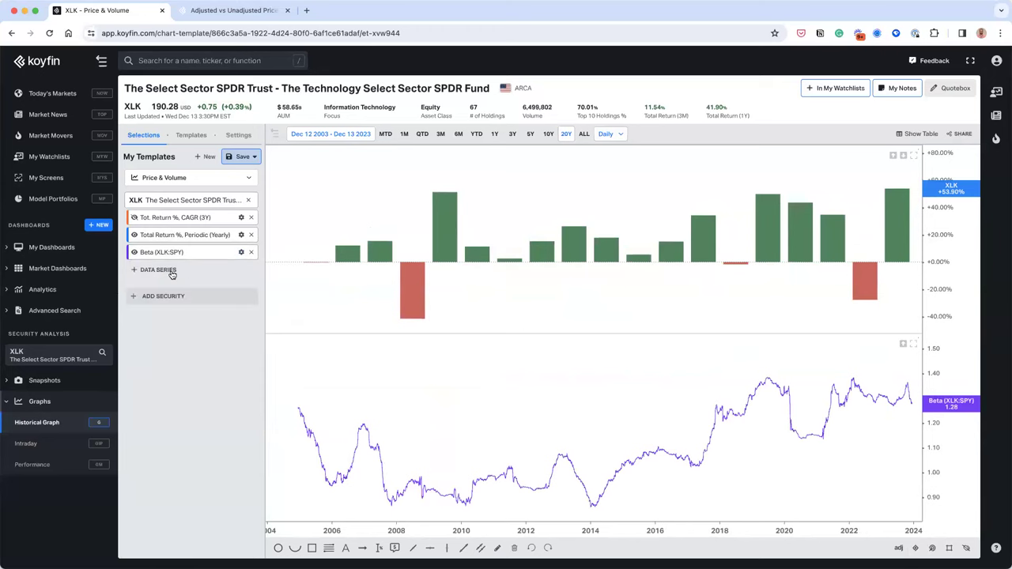
Add the 3-month Volatility series from the technical indicators to XLK's graph.
click(172, 273)
click(189, 356)
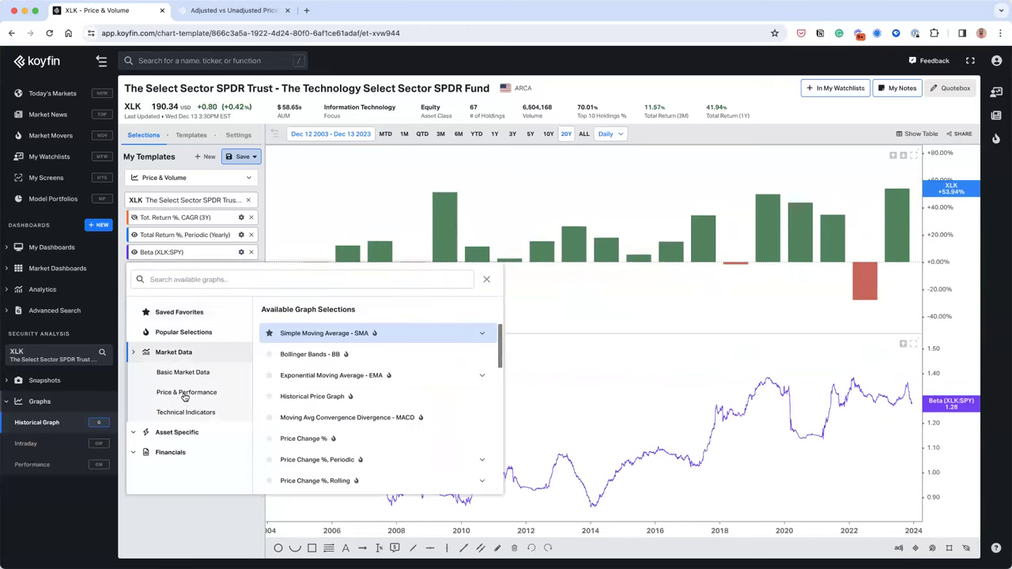
click(184, 394)
click(190, 412)
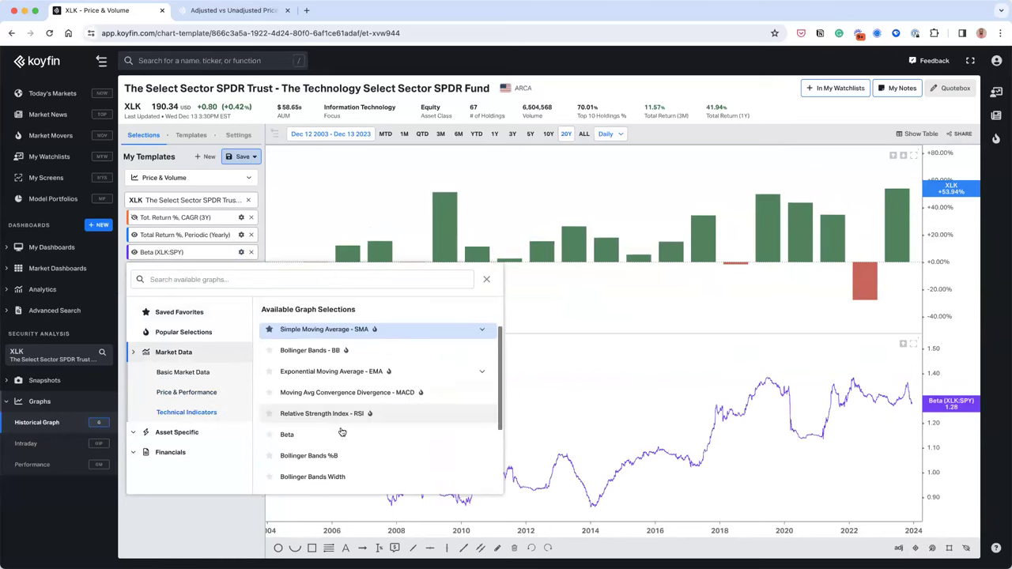
scroll(326, 467, down, 3)
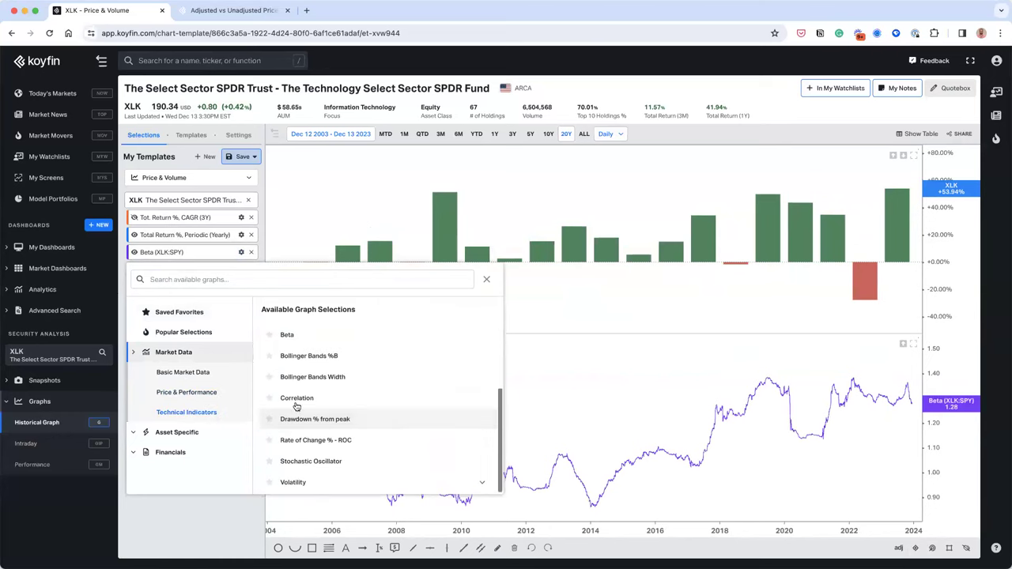
click(318, 482)
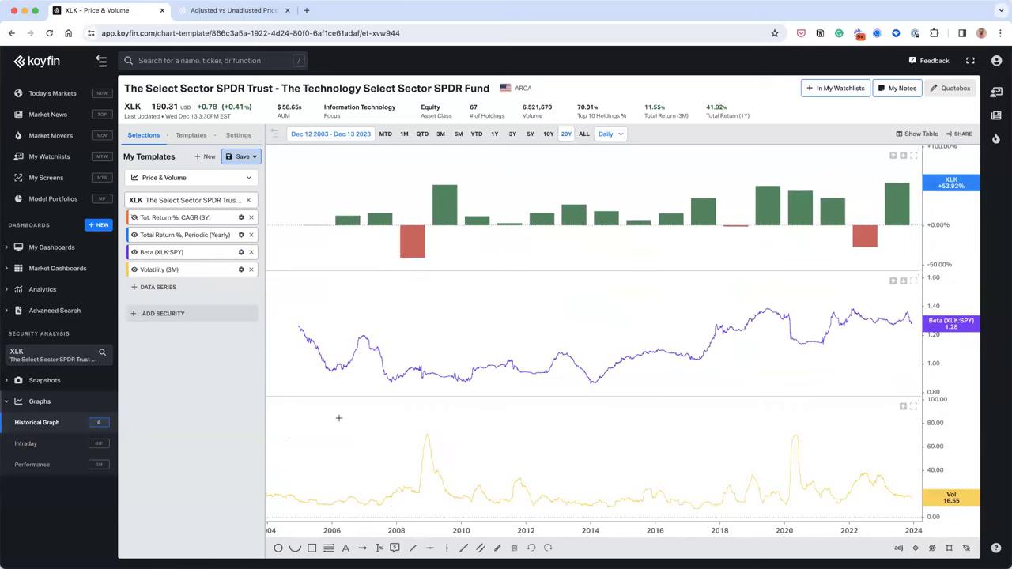
Add the Correlation series of XLK against SPY to the graph with a correlation period length of 63.
click(167, 287)
text(corr)
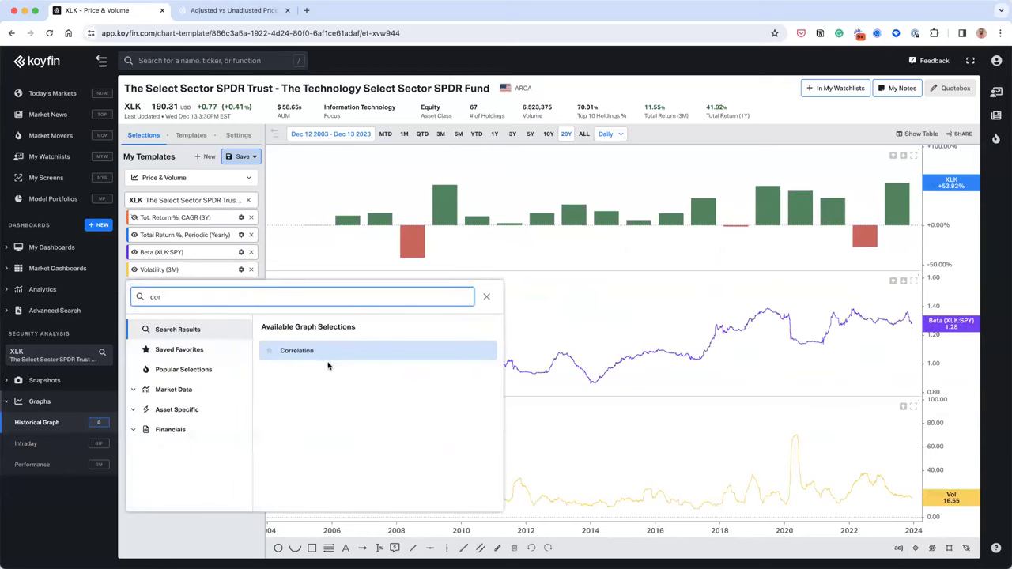
click(330, 350)
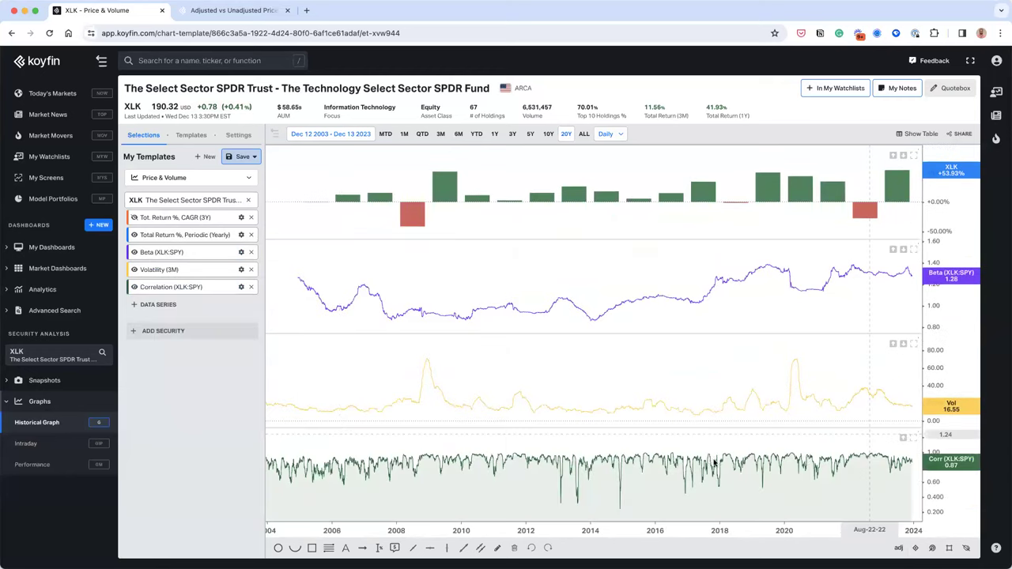
click(240, 288)
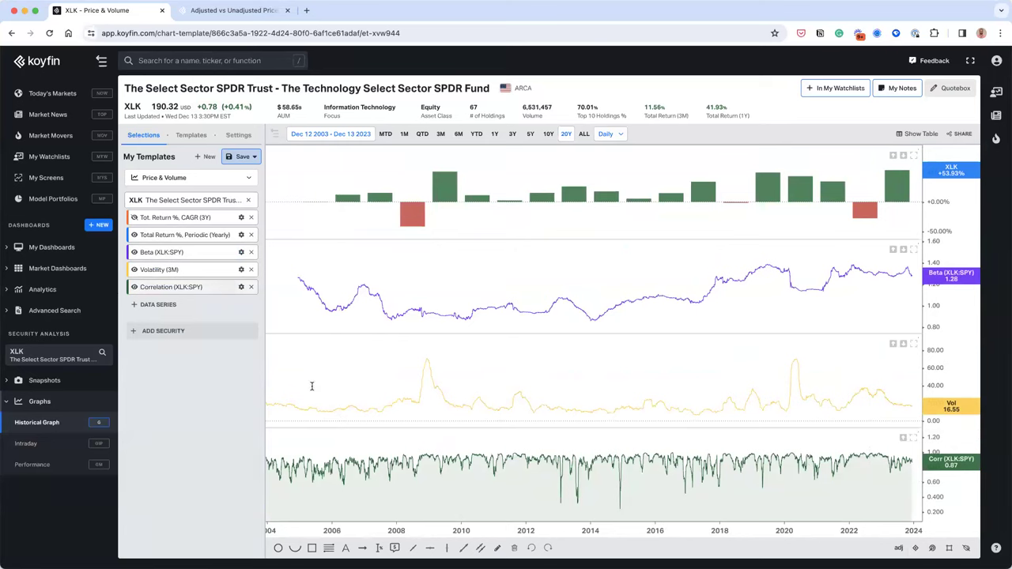
click(325, 382)
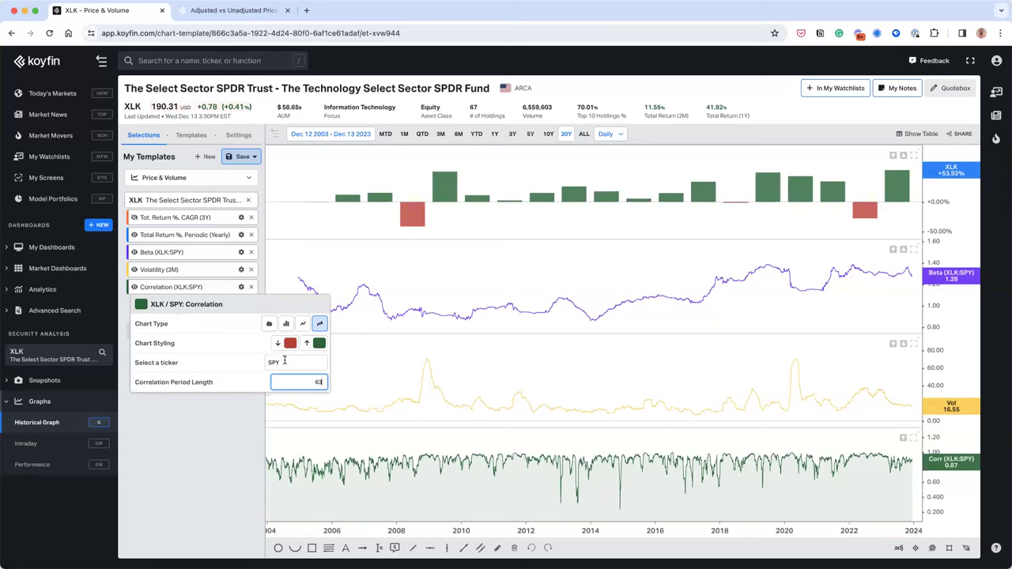
text(63)
key(Return)
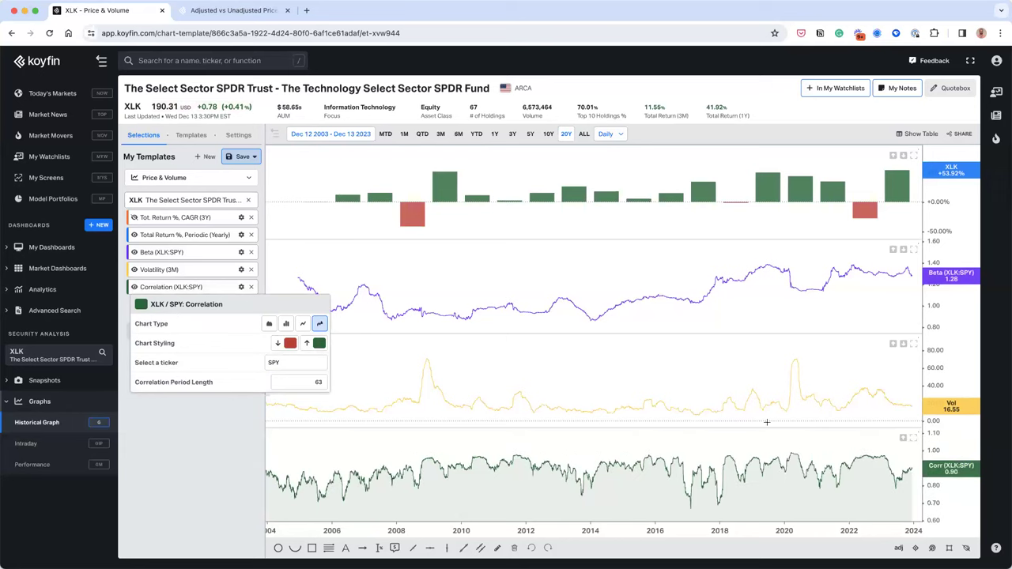
click(837, 451)
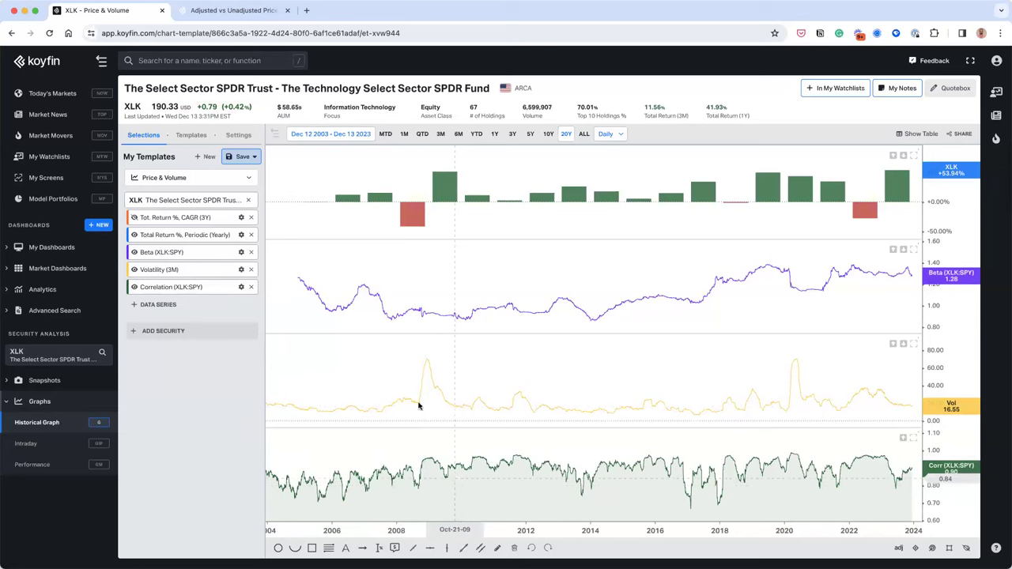
Examine the ETF-specific and financial valuation data series available for XLK, and close the series list without adding any.
click(162, 304)
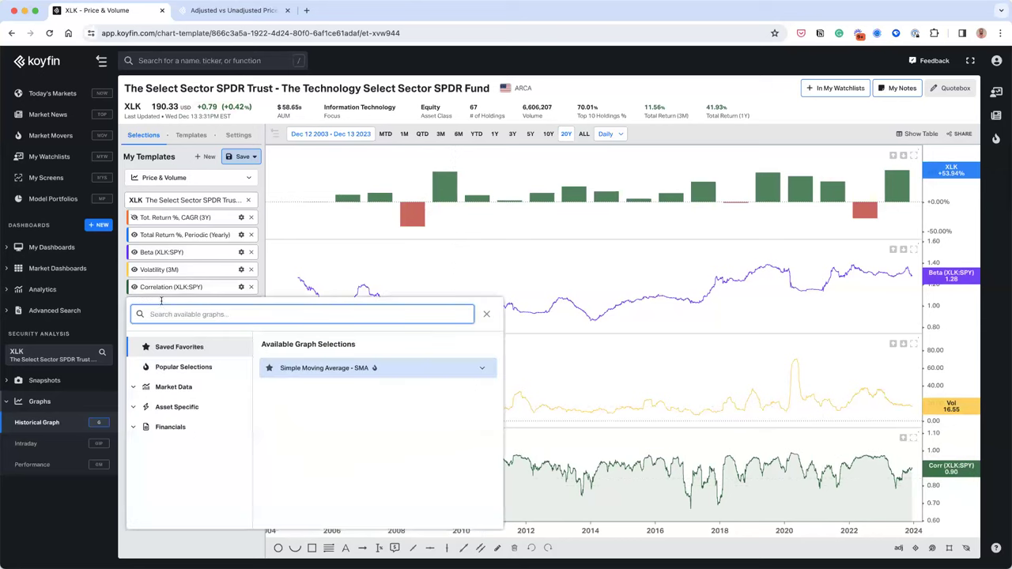
click(170, 408)
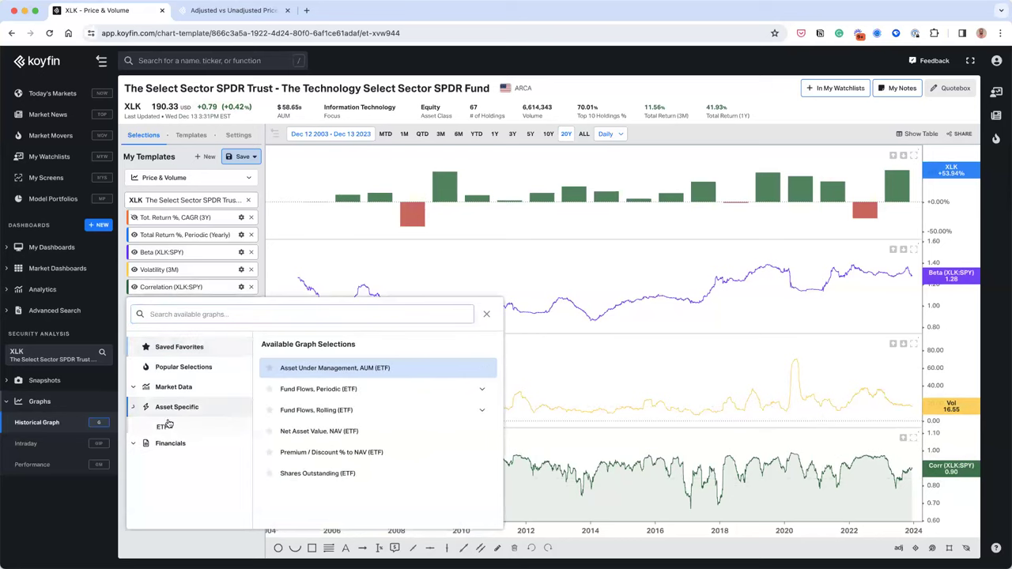
click(164, 426)
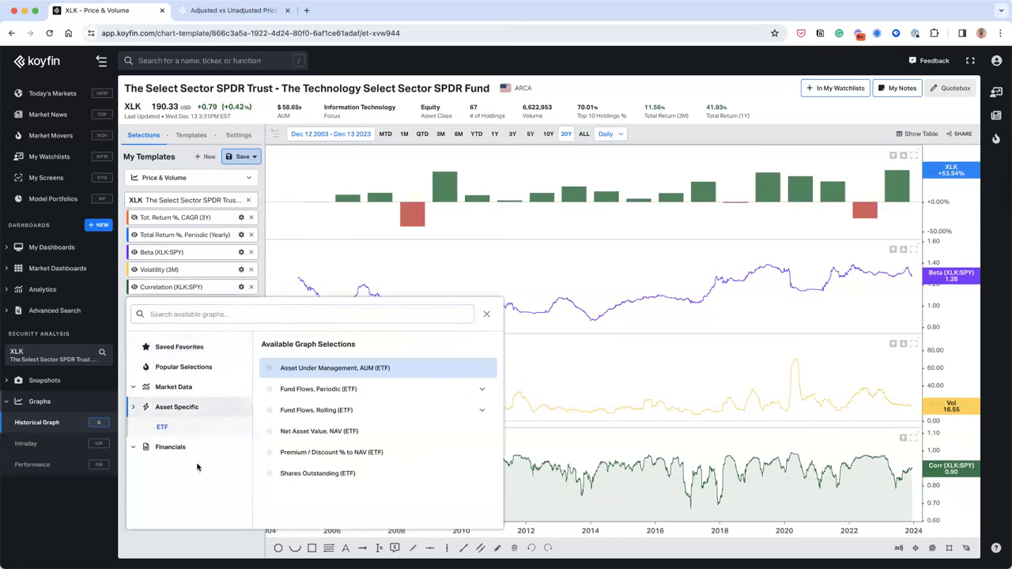
click(166, 448)
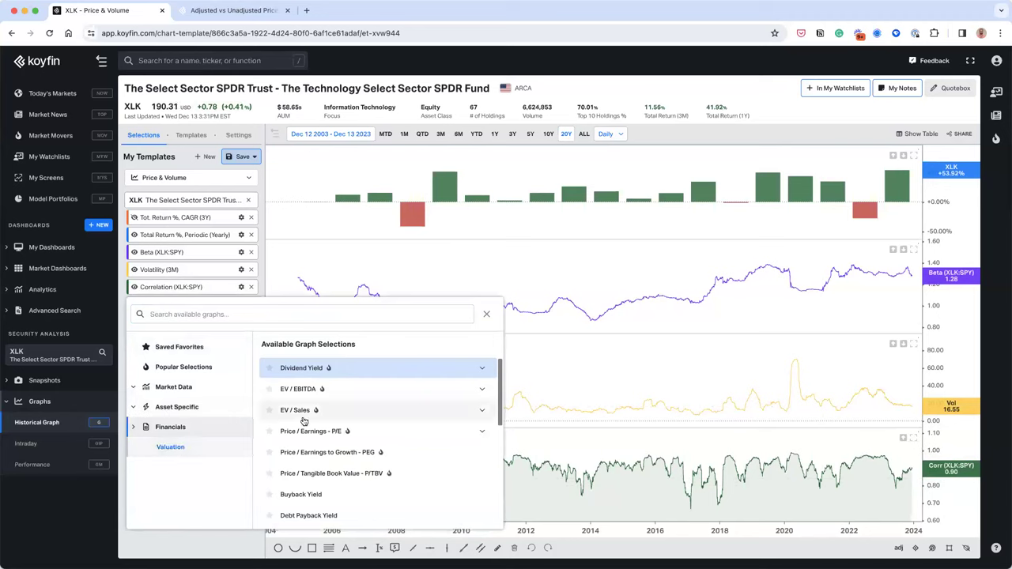
scroll(316, 416, down, 5)
scroll(322, 407, down, 3)
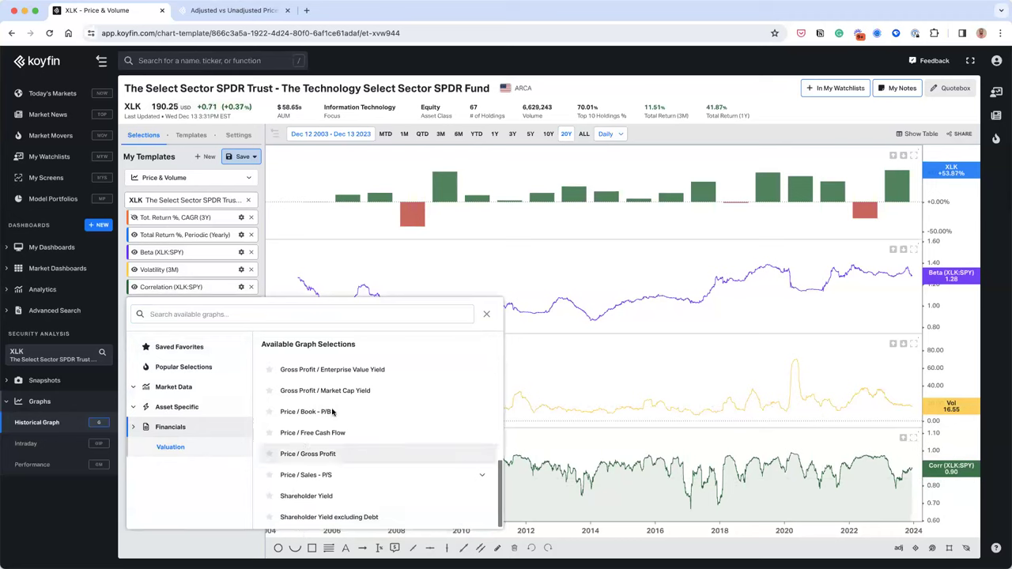
scroll(332, 411, up, 7)
scroll(340, 387, up, 1)
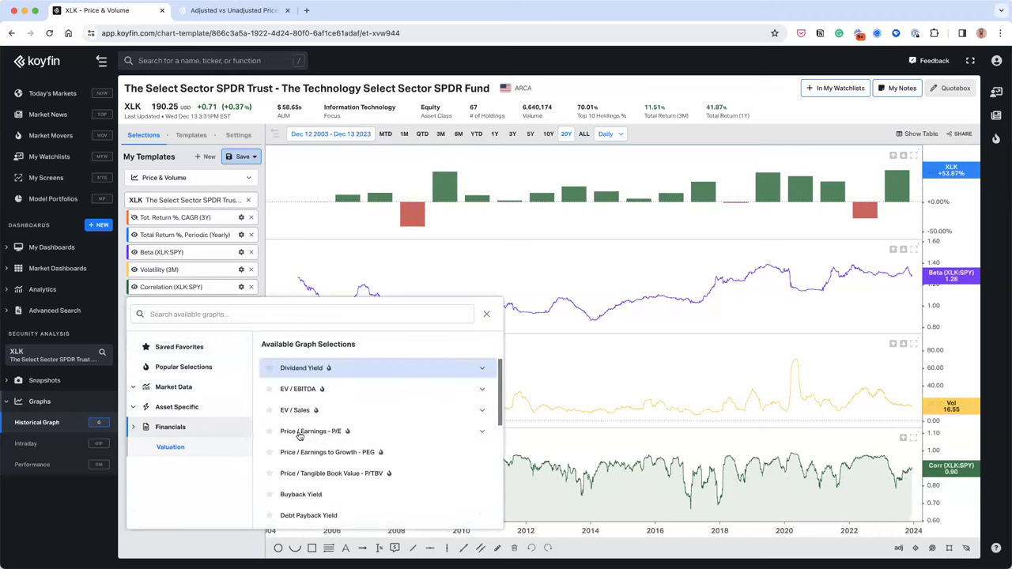
scroll(335, 452, down, 3)
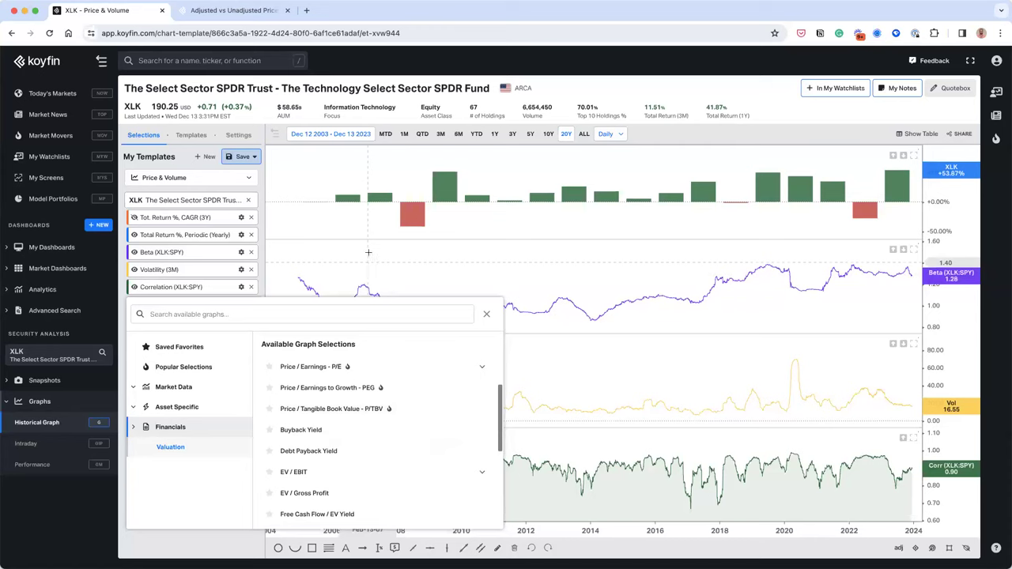
click(177, 161)
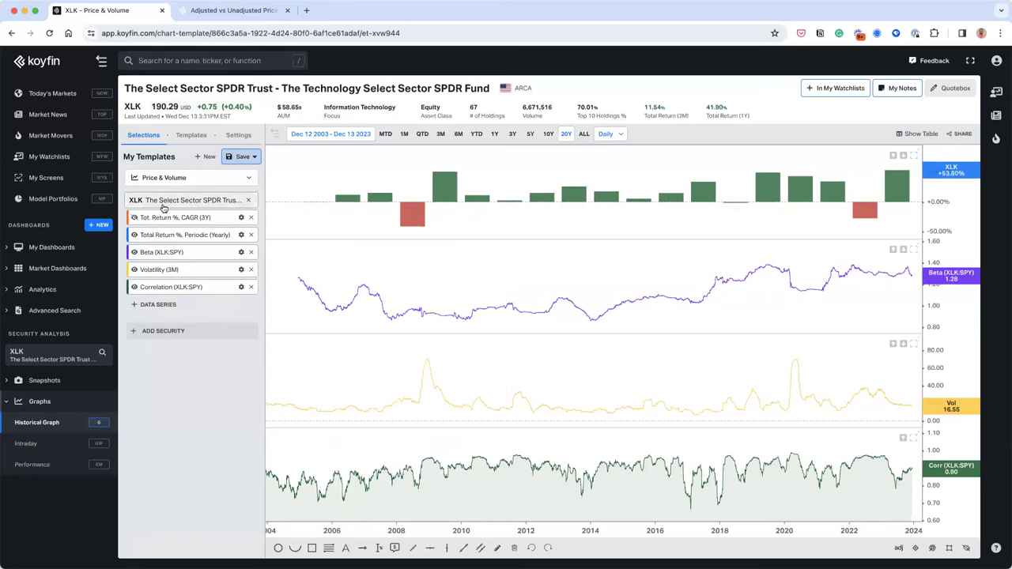
Remove the 3-year total return CAGR series and the Correlation series from XLK's graph.
click(251, 218)
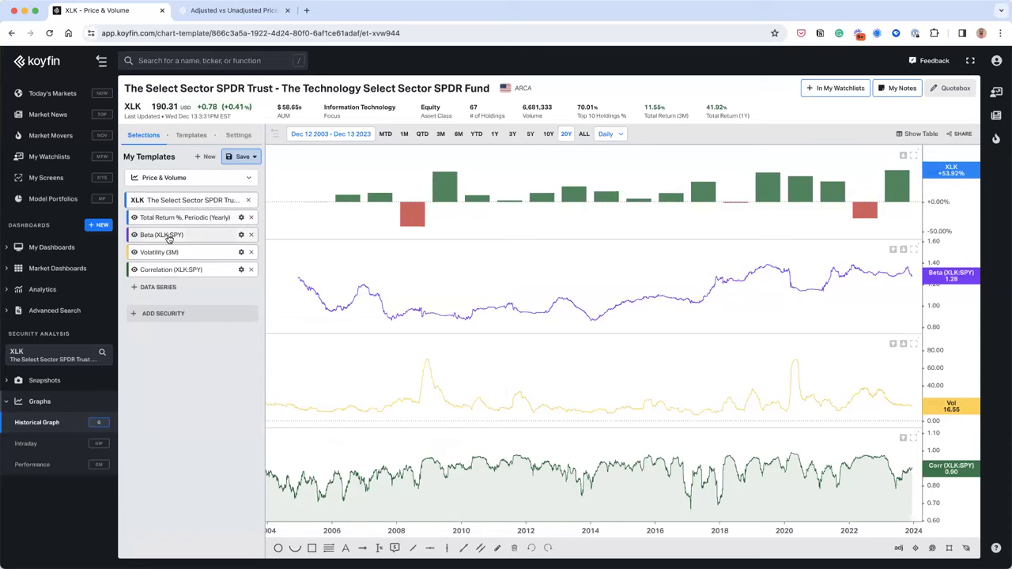
click(251, 269)
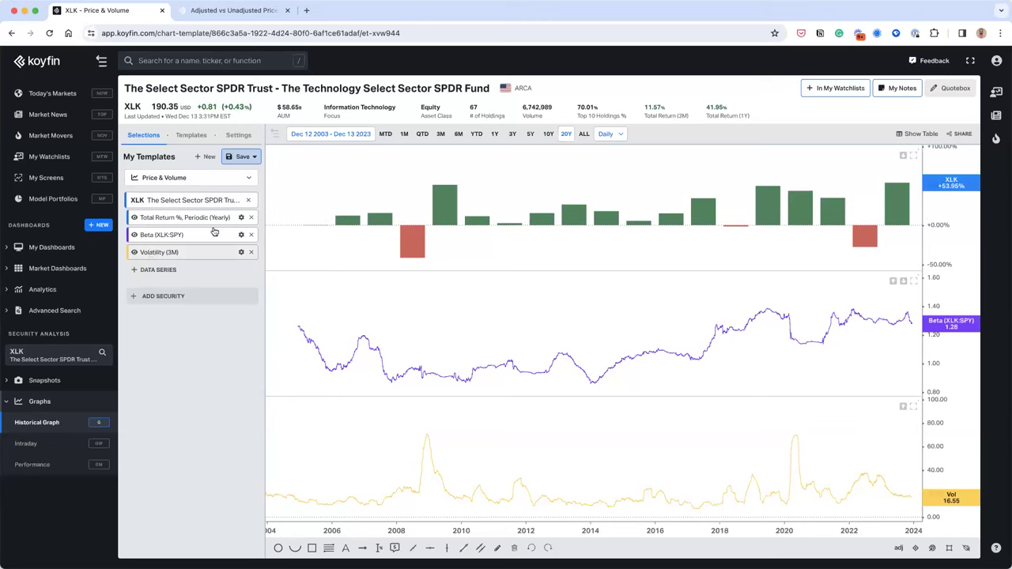
Save the current graph setup as a new graph template named "TR and Beta".
click(242, 156)
click(225, 195)
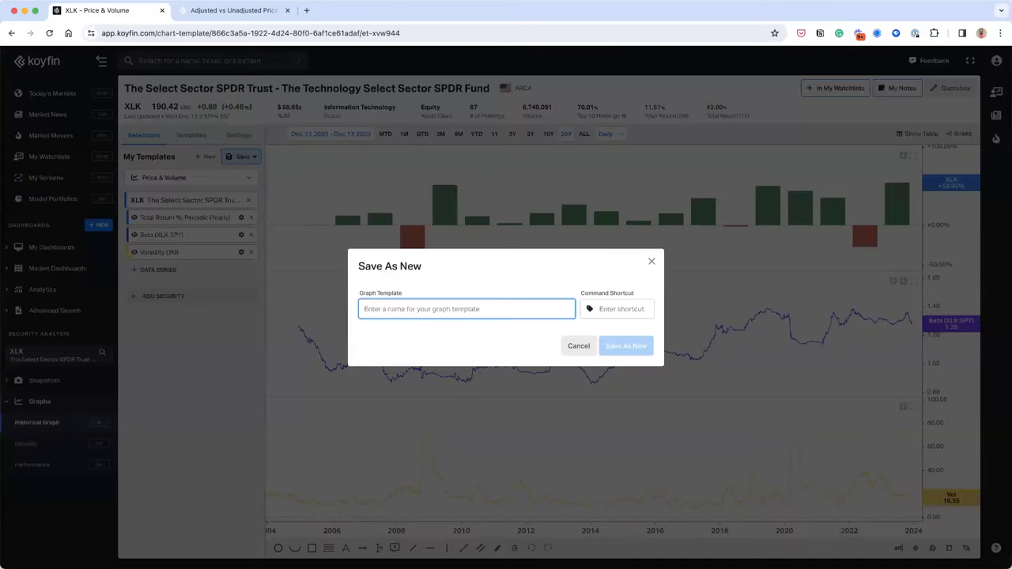
text(TR and Beta)
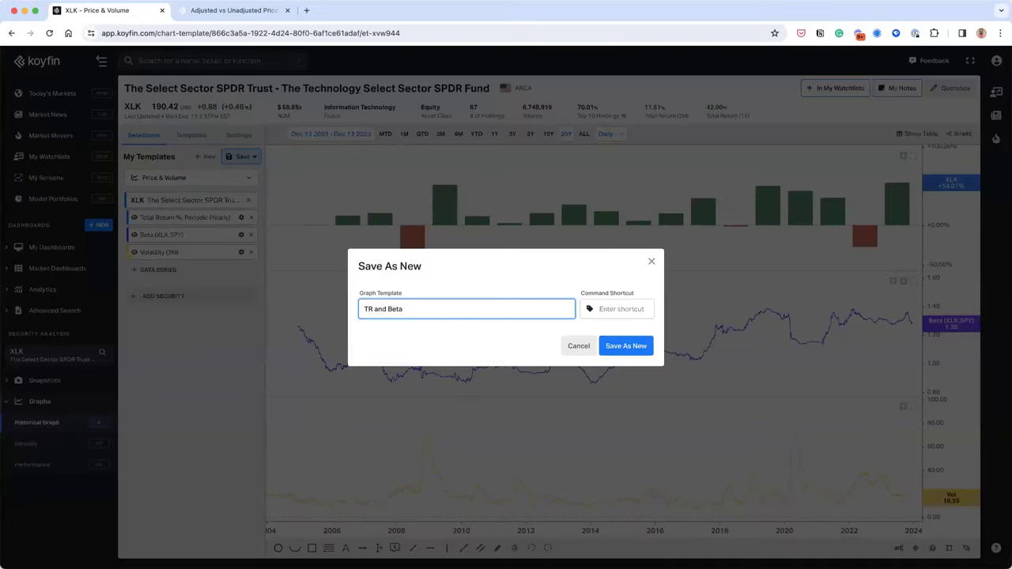
Save the chart as a new template named TR and Beta and look through the saved templates list.
key(Return)
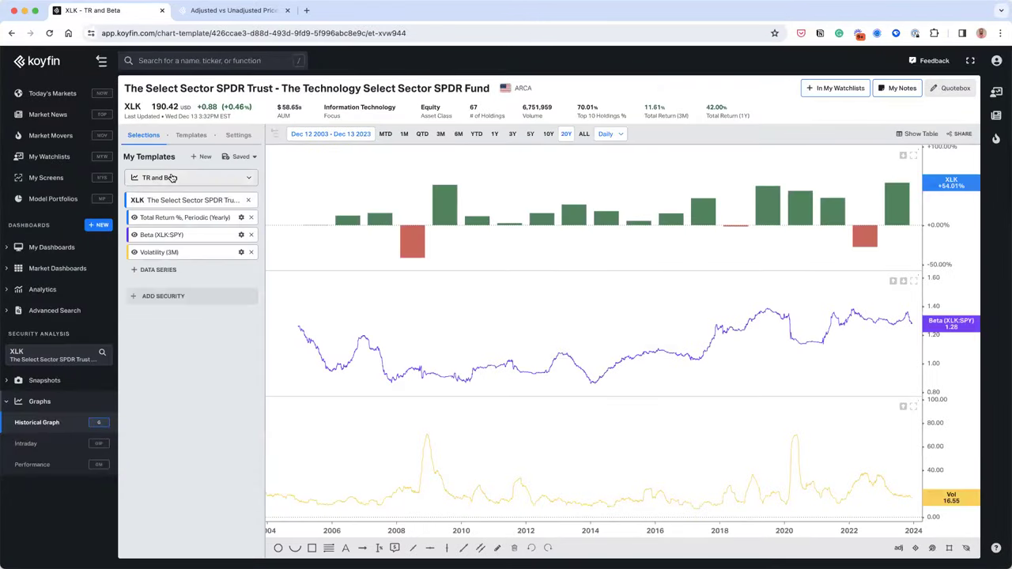
click(166, 178)
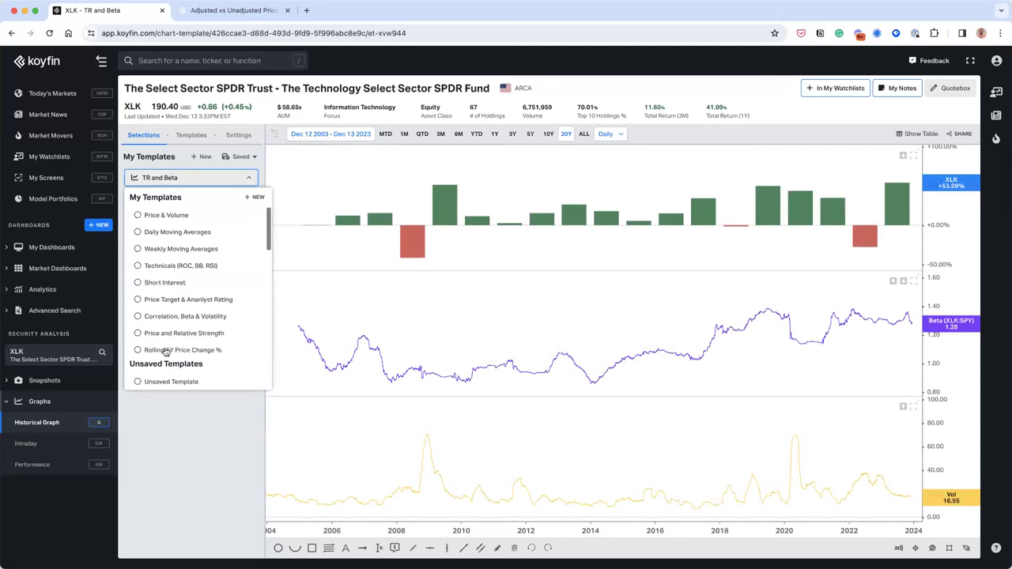
scroll(166, 352, down, 5)
click(186, 136)
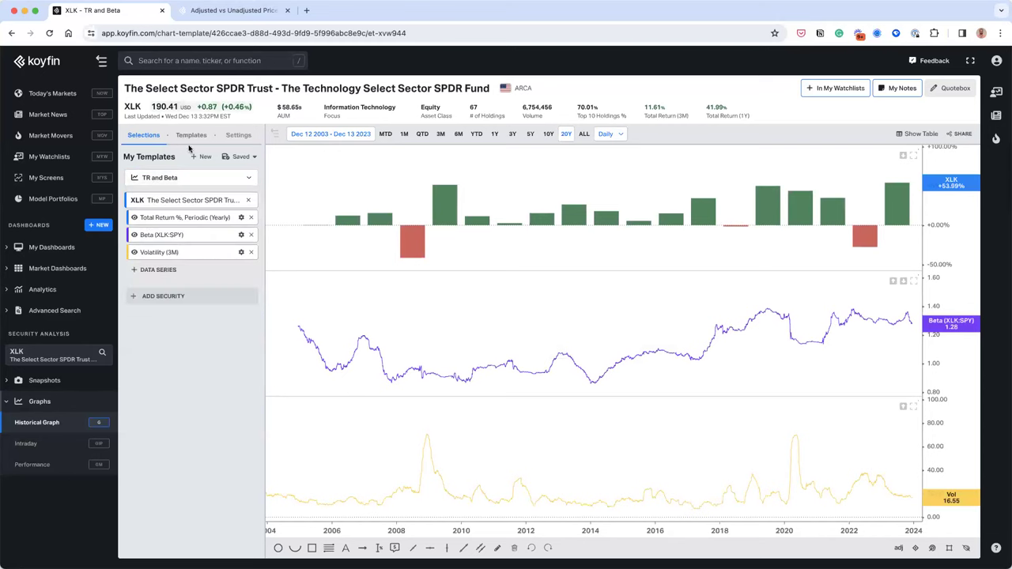
click(189, 136)
click(136, 135)
Return to the Today's Markets page, search for EWJ and open its Price & Volume graph.
click(47, 60)
key(slash)
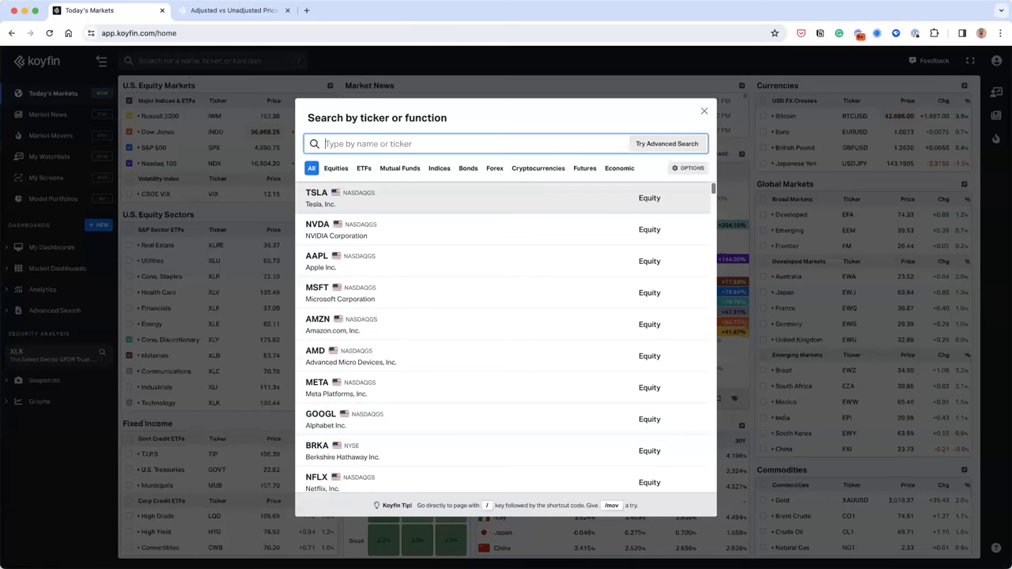
text(q)
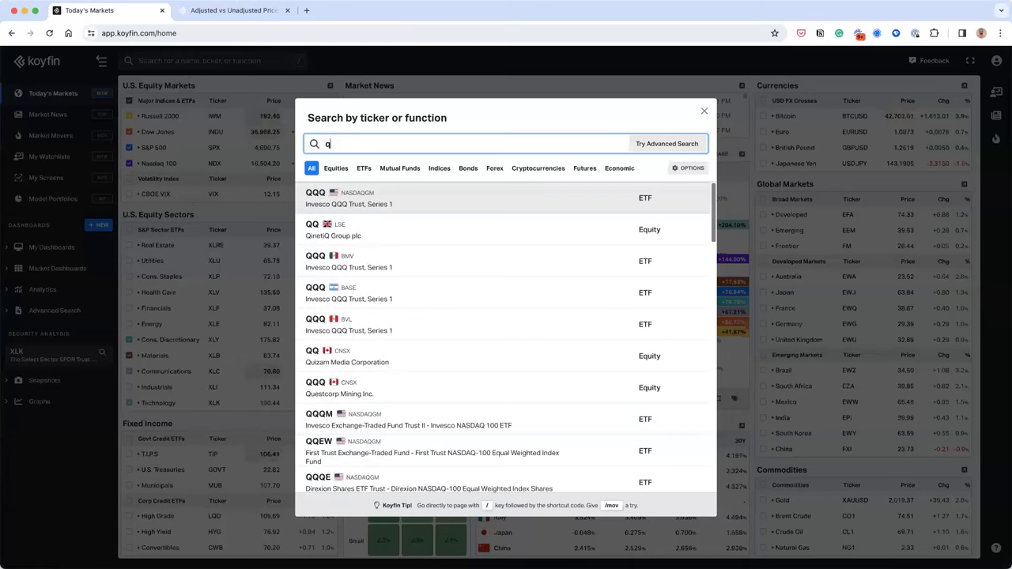
key(BackSpace)
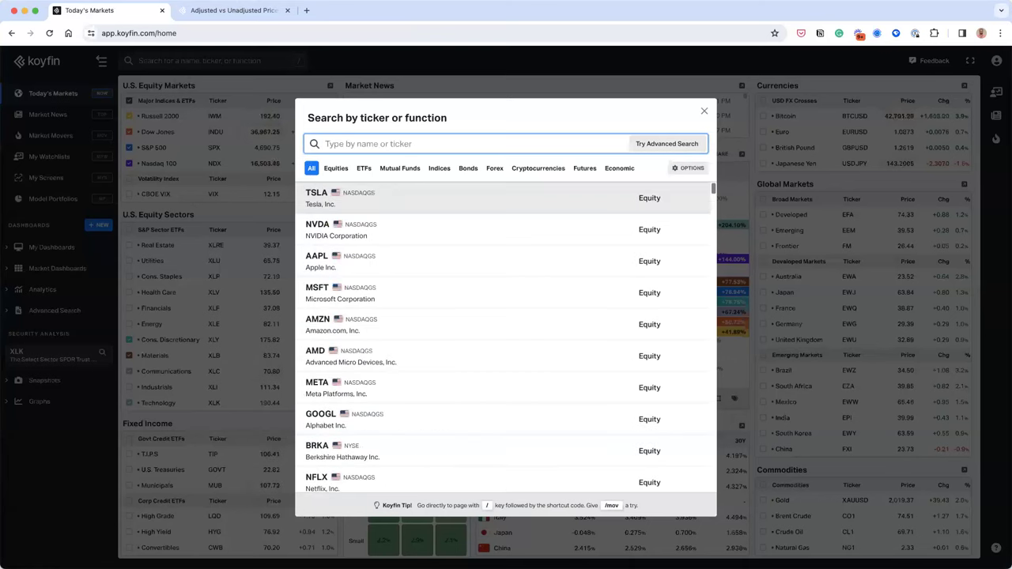
text(ewj)
key(Return)
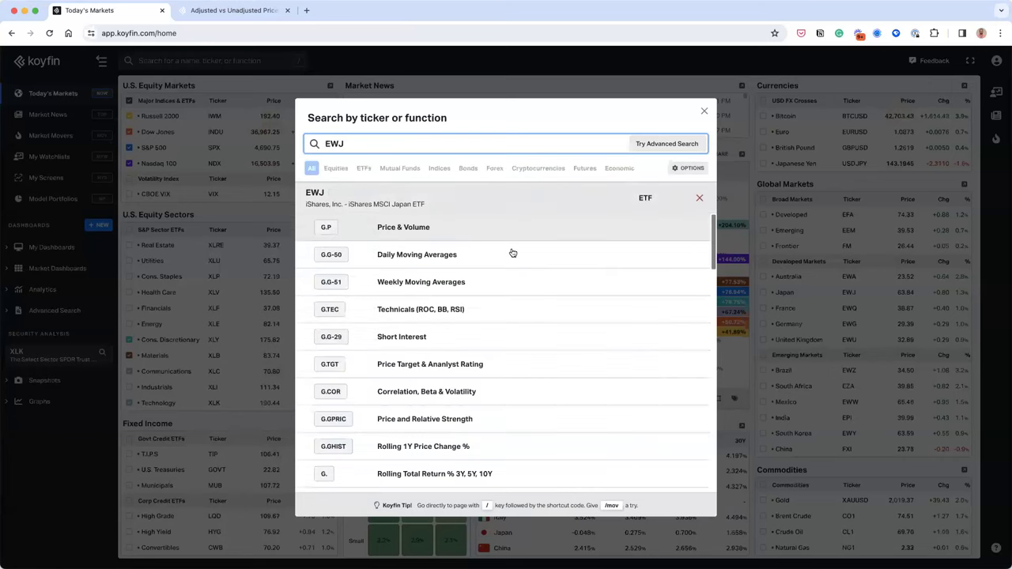
key(Escape)
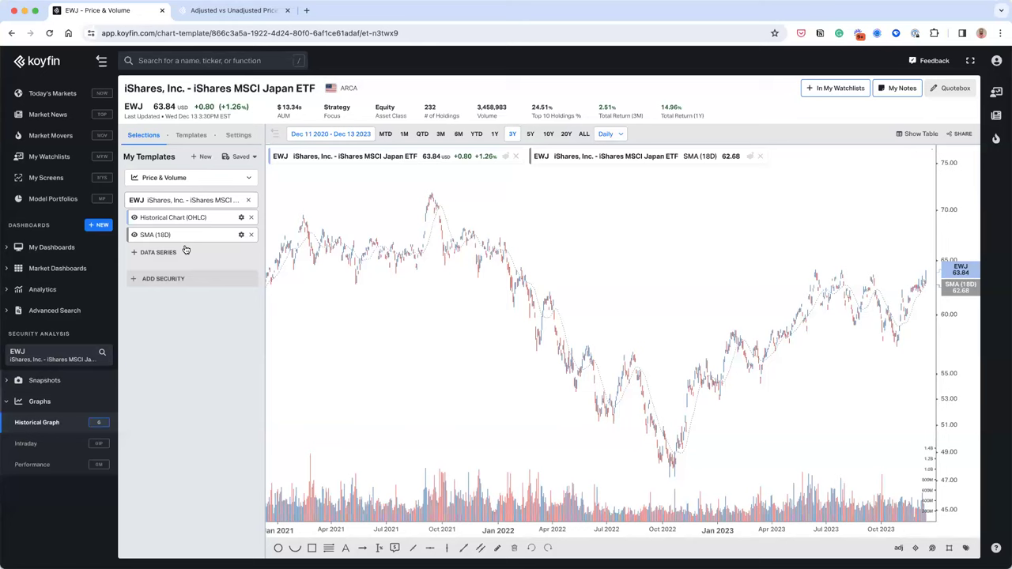
Apply the TR and Beta template to the EWJ chart and set the date range to 10Y.
click(179, 175)
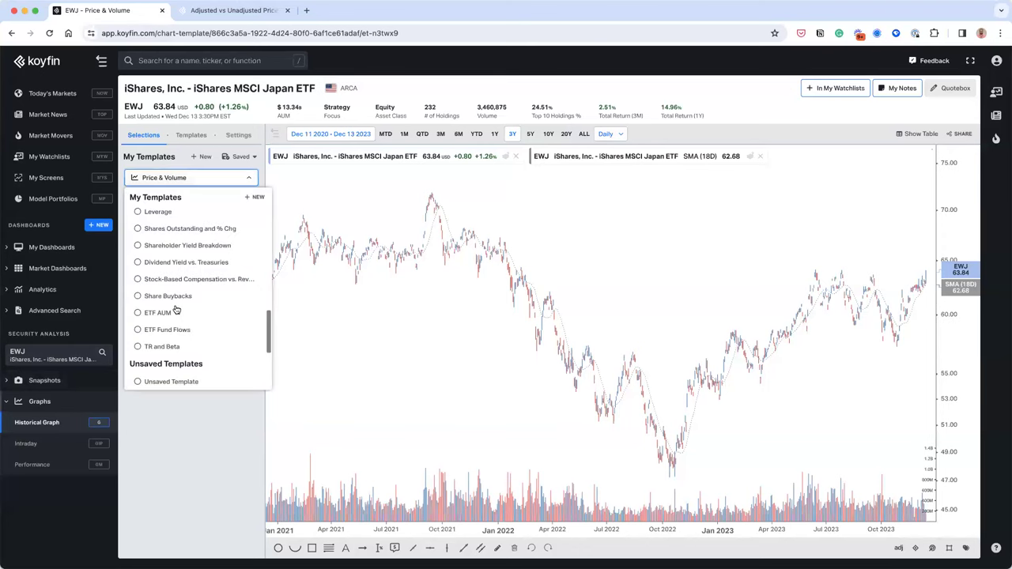
click(152, 347)
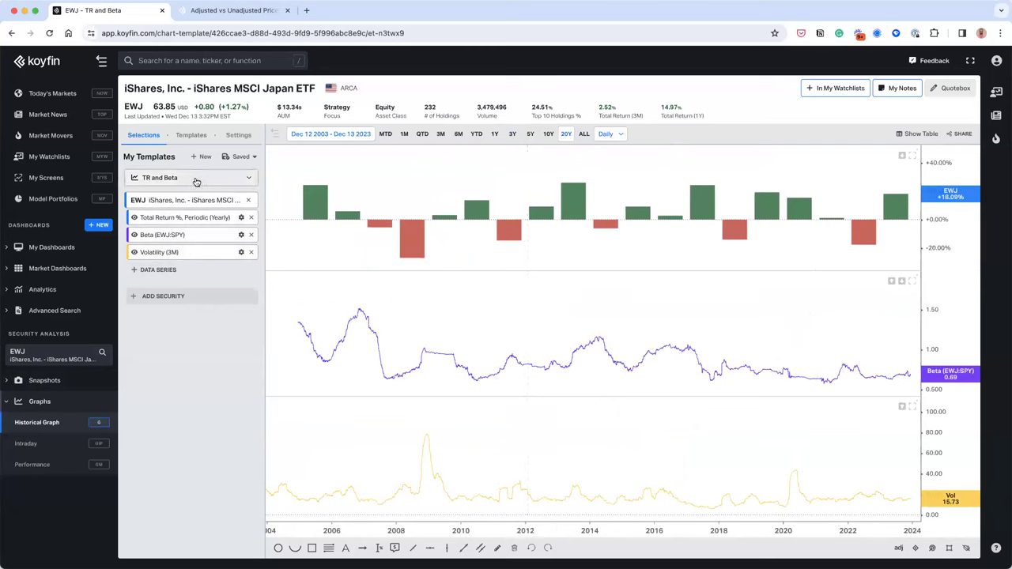
click(566, 133)
click(530, 134)
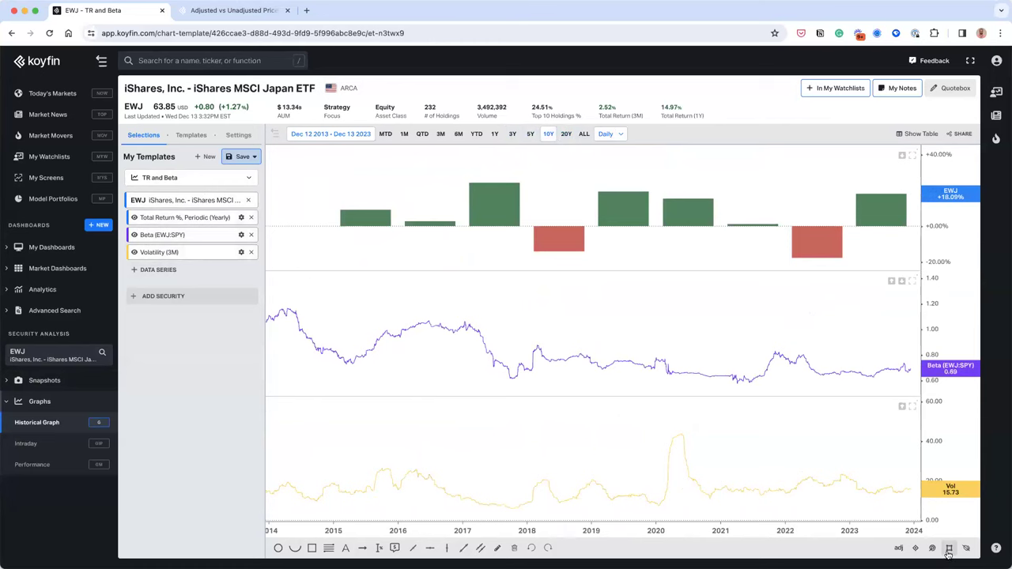
Turn on vertical gridlines in the EWJ chart and save the changes to the TR and Beta template.
click(950, 484)
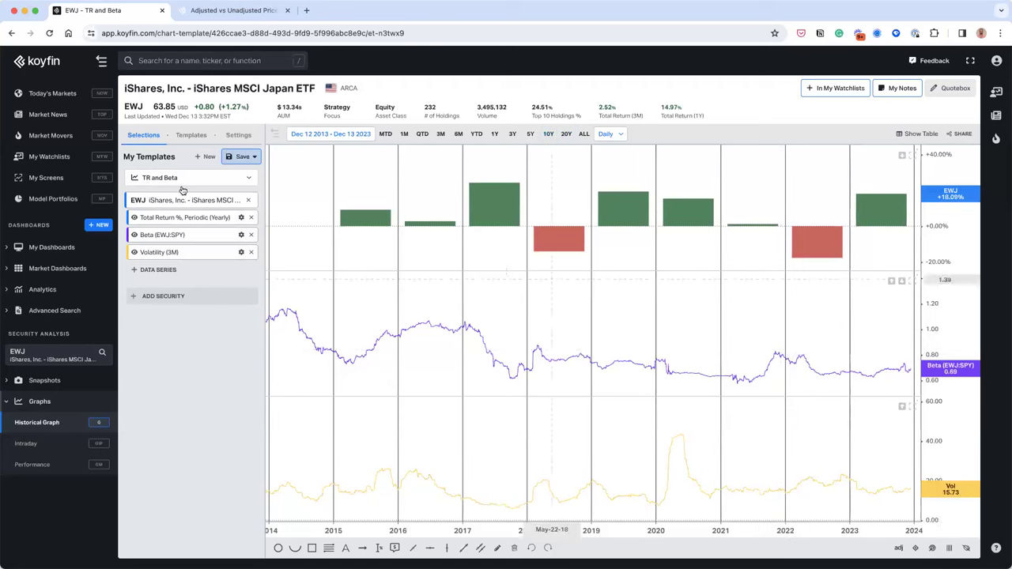
click(243, 156)
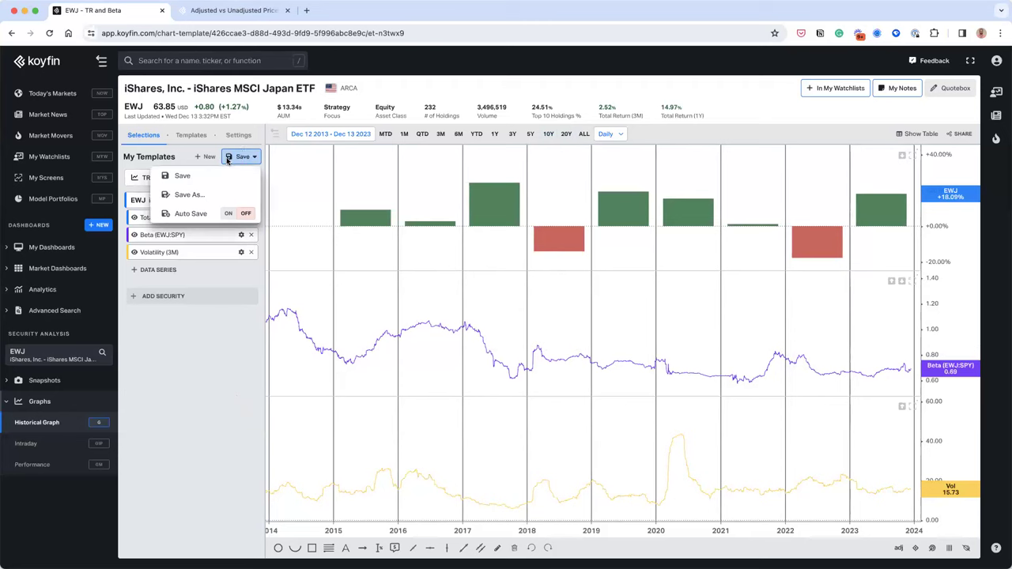
click(191, 176)
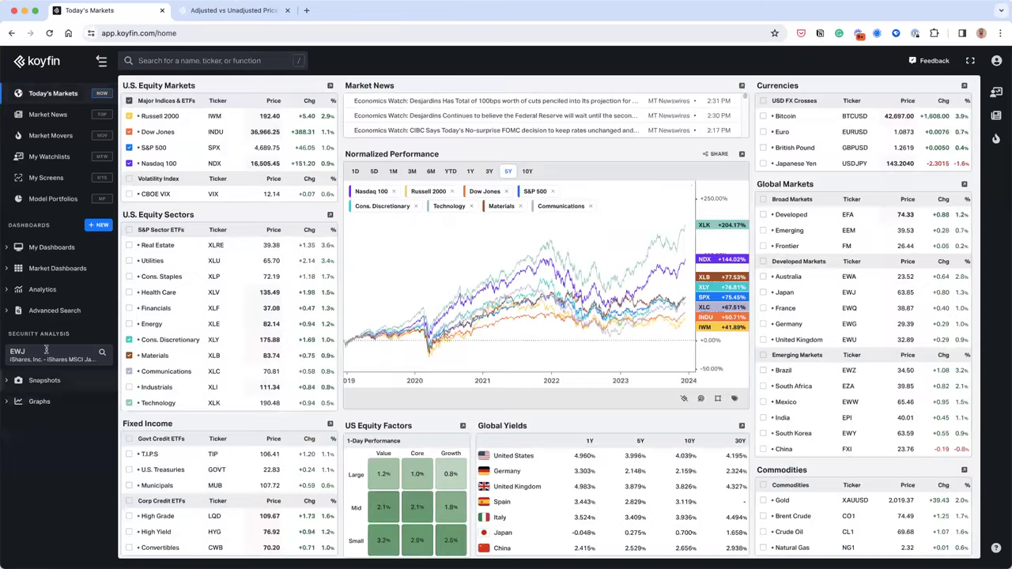
Open the historical graph for XLU and apply the TR and Beta template to it.
click(55, 355)
click(47, 410)
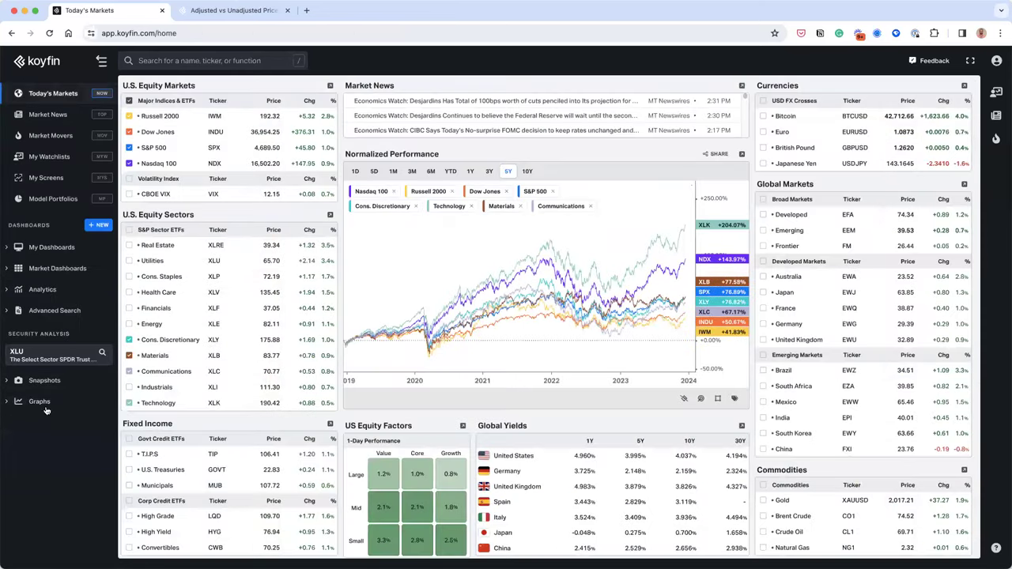
click(39, 401)
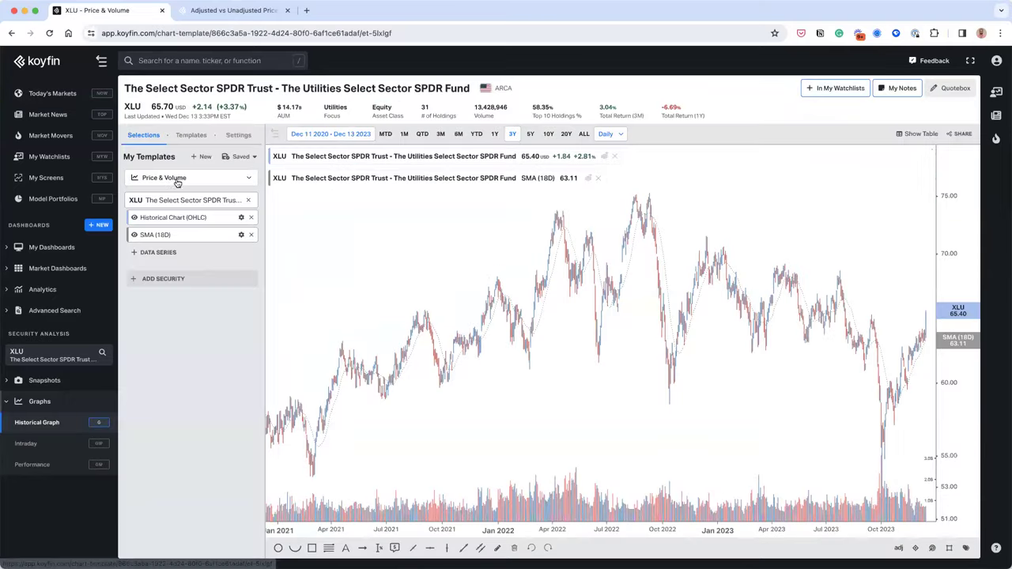
click(189, 178)
click(162, 349)
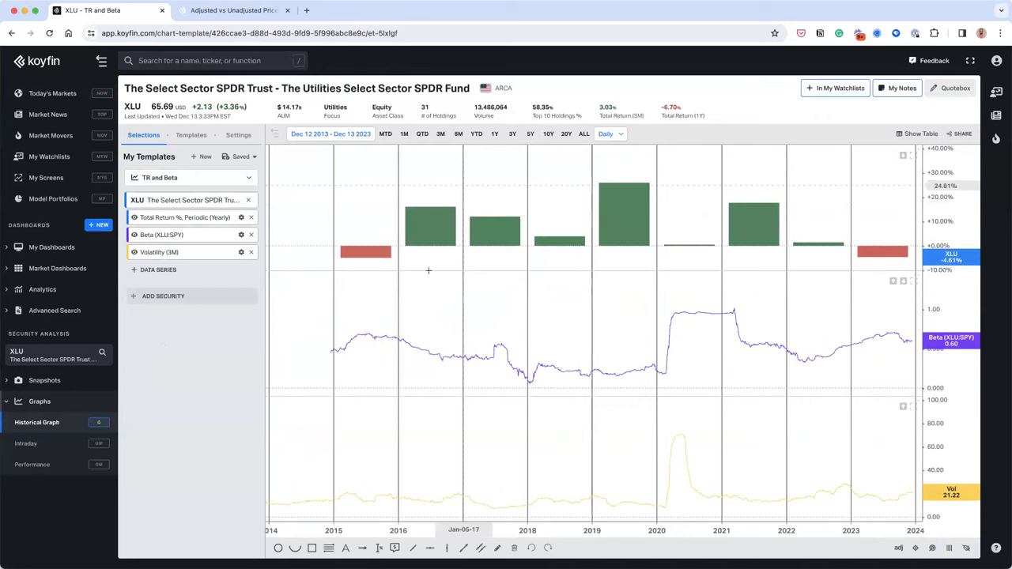
Check the save options of the TR and Beta template and set the XLU chart's date range to 3Y.
scroll(409, 316, up, 3)
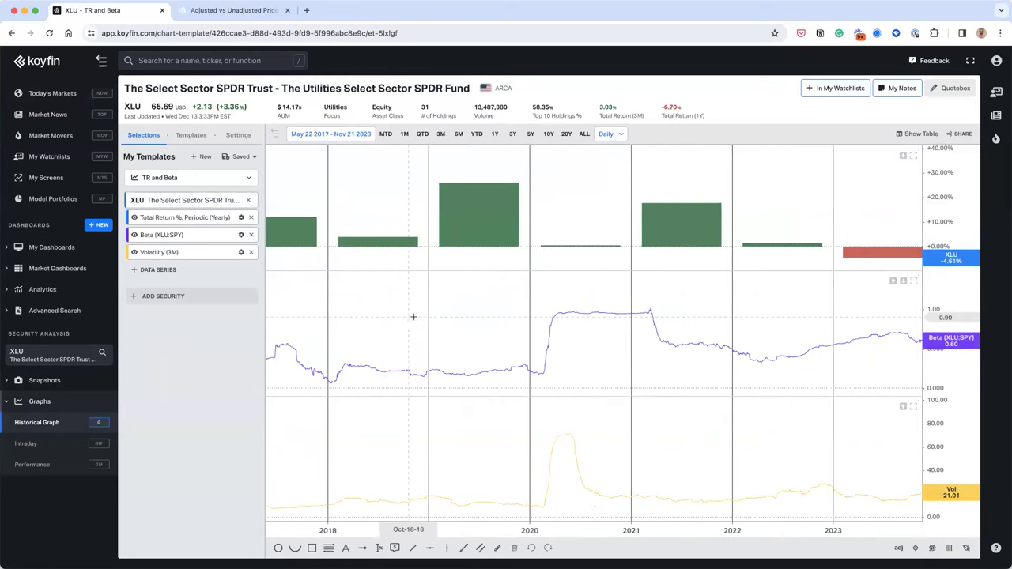
scroll(267, 182, down, 3)
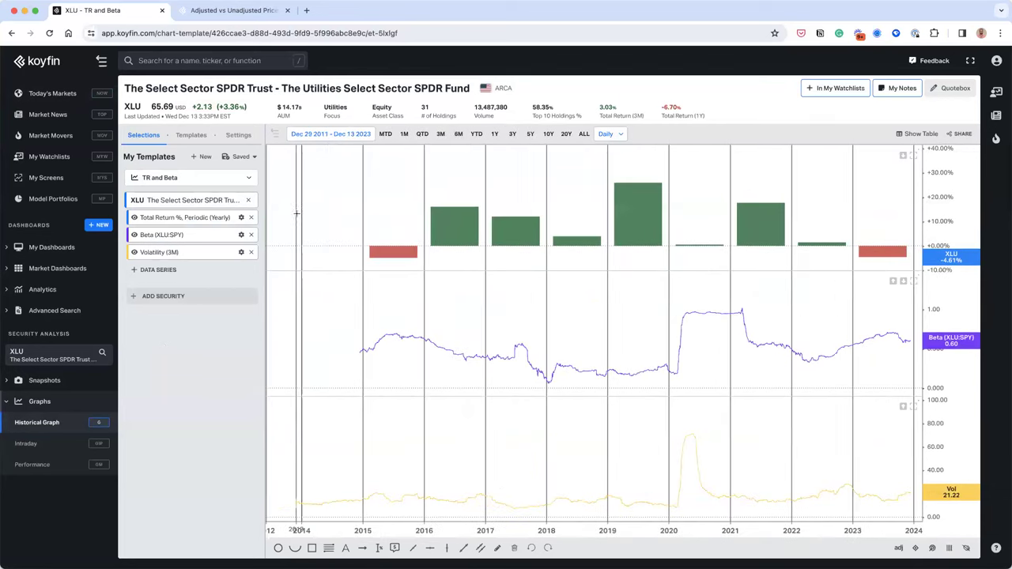
click(240, 155)
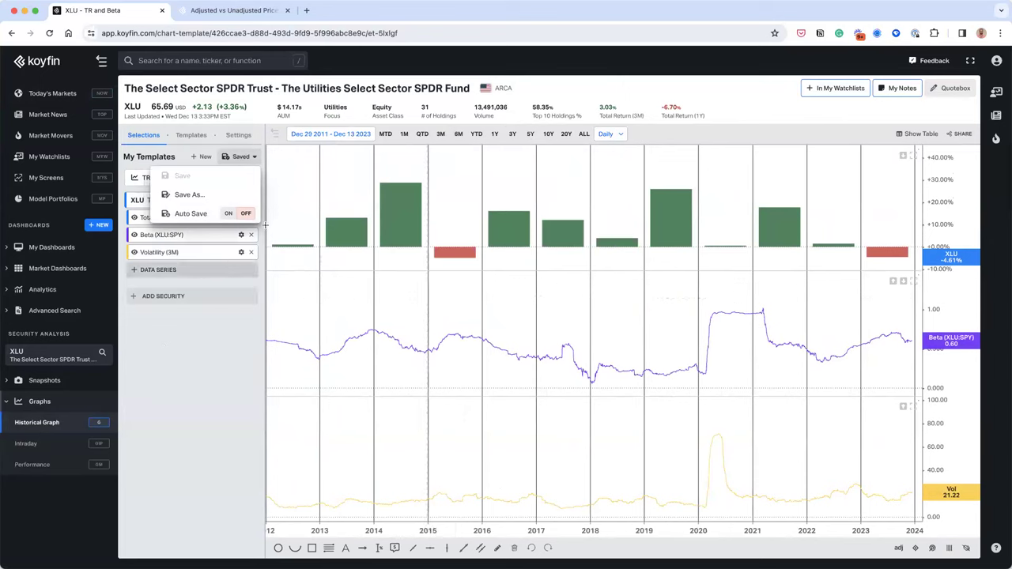
click(514, 134)
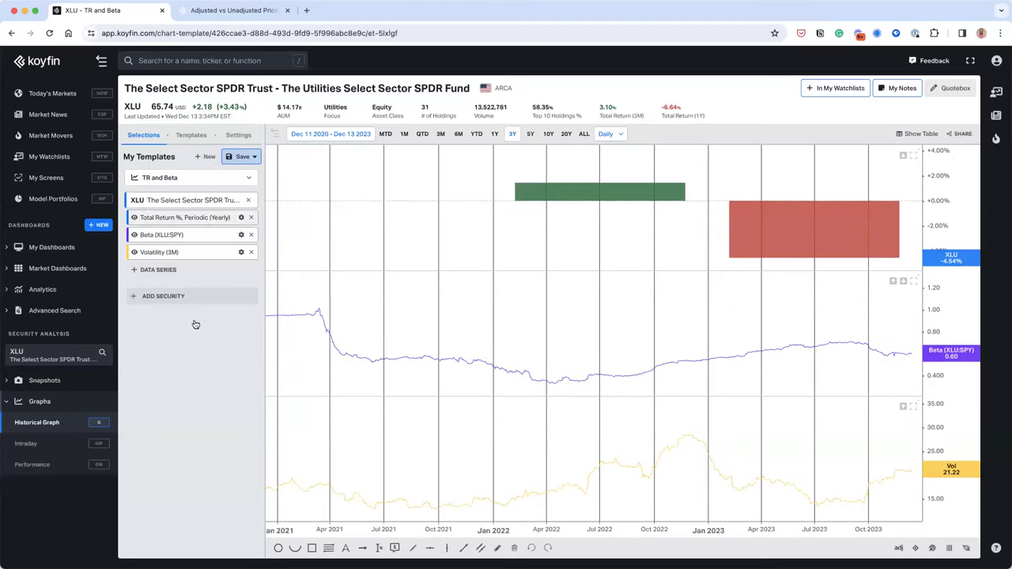
Switch the XLU chart to the Unsaved Template and add the Dividend Yield (TTM) data series.
click(190, 179)
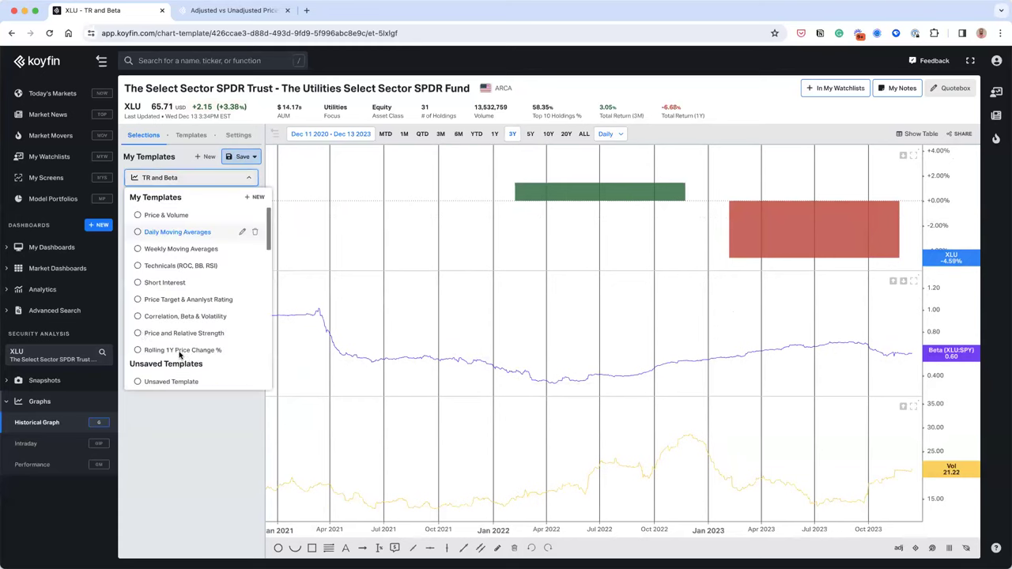
scroll(147, 383, down, 3)
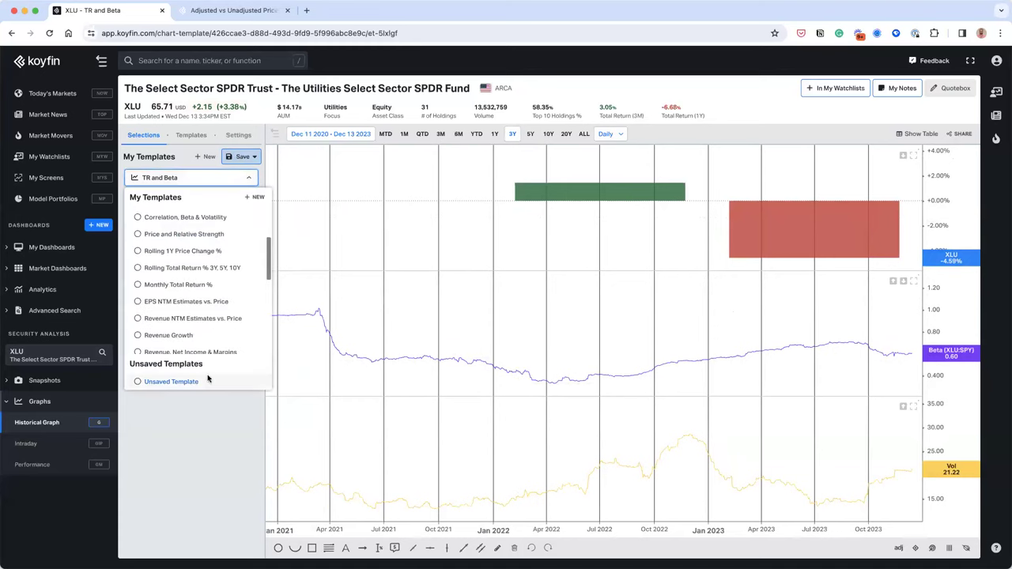
click(151, 383)
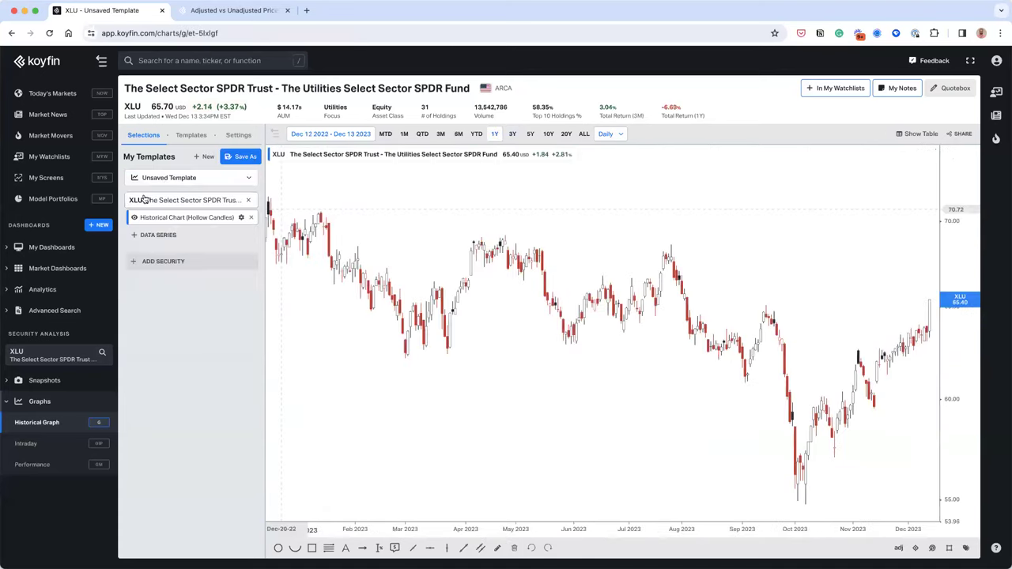
click(175, 235)
click(185, 302)
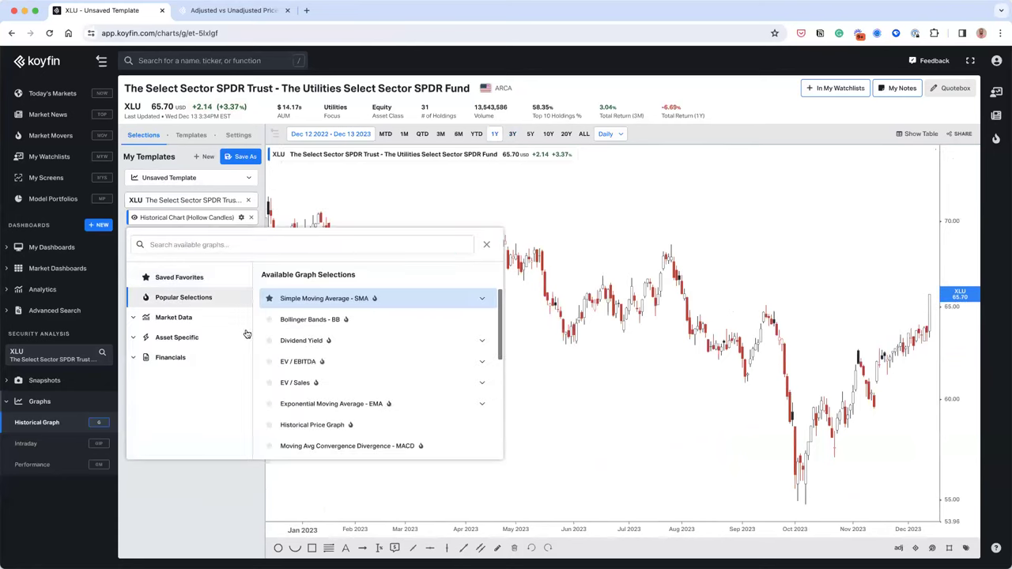
click(296, 345)
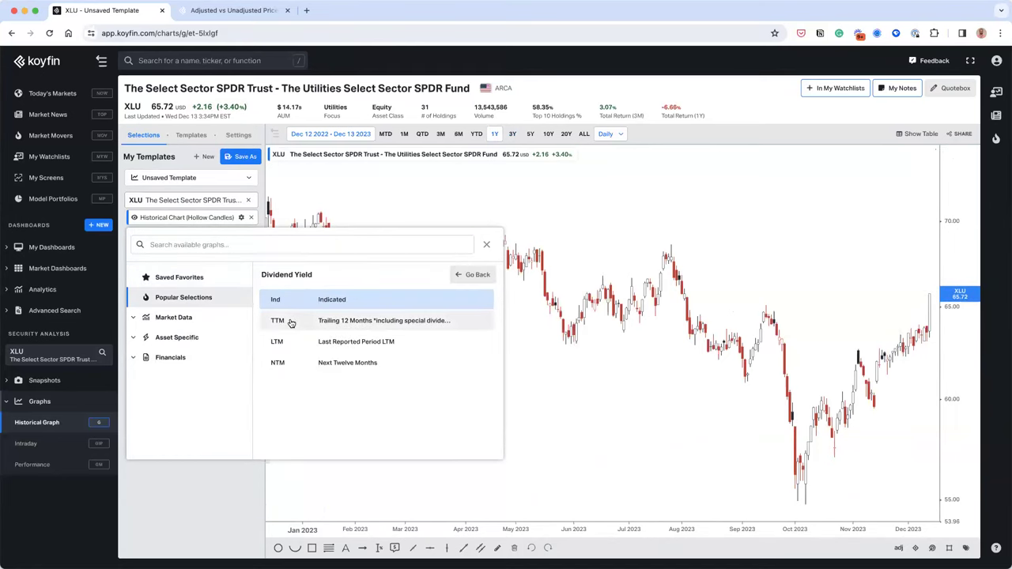
click(322, 322)
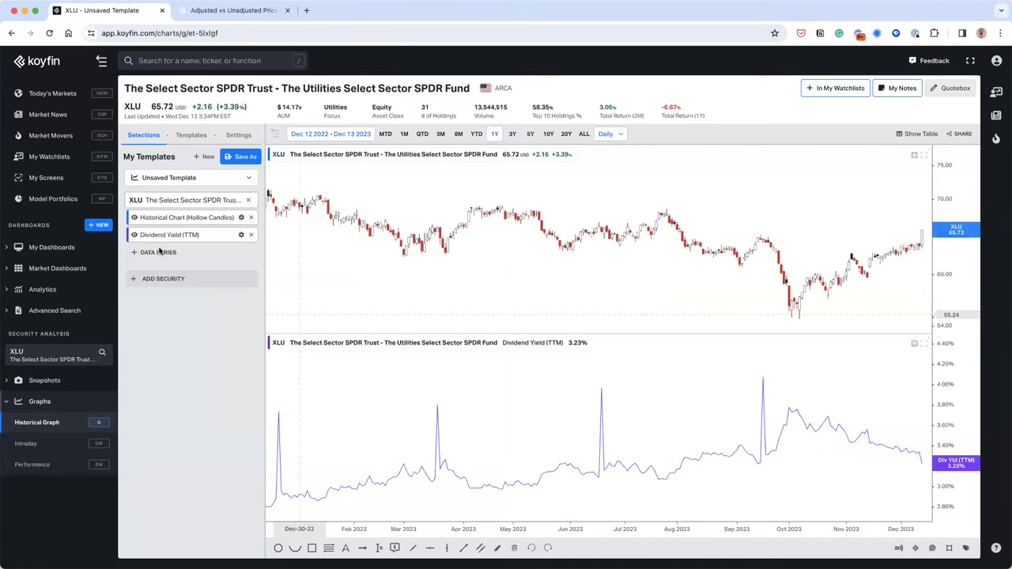
Add the Volume, Shares data series from the basic market data to the XLU chart.
click(159, 252)
click(182, 334)
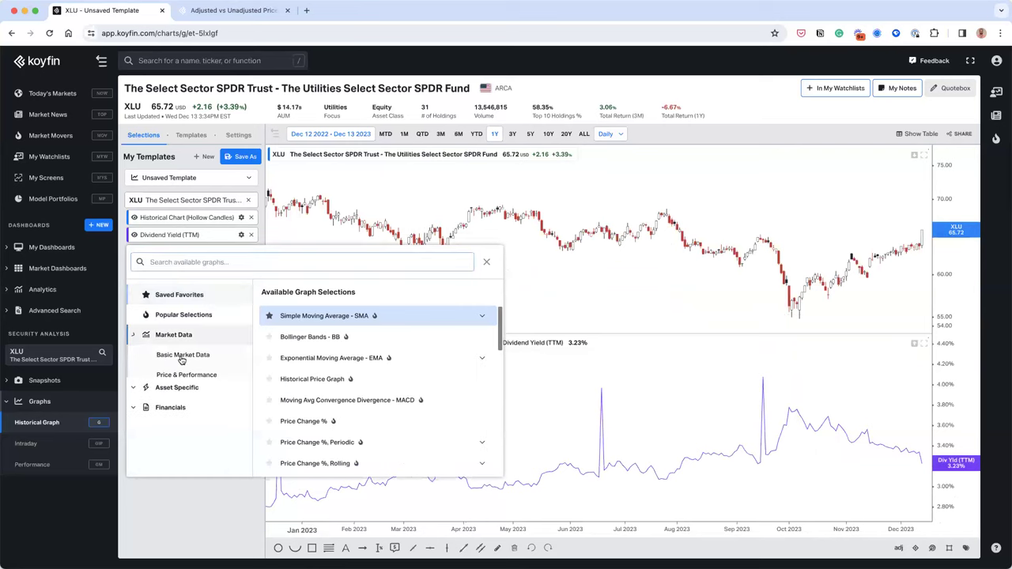
click(182, 356)
click(330, 358)
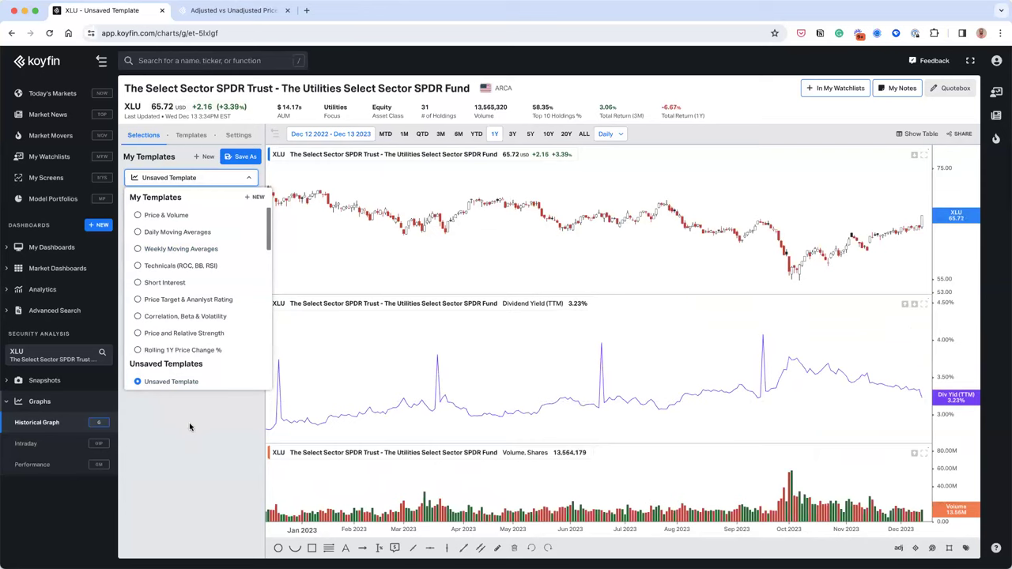
click(189, 427)
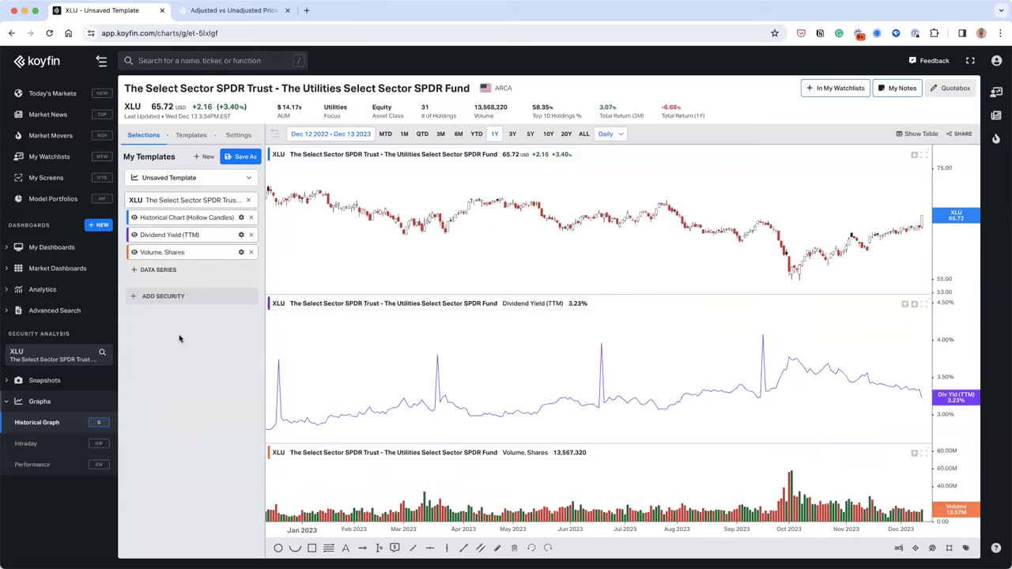
Apply the Price & Volume template to the XLU chart, followed by the Daily Moving Averages template.
click(188, 132)
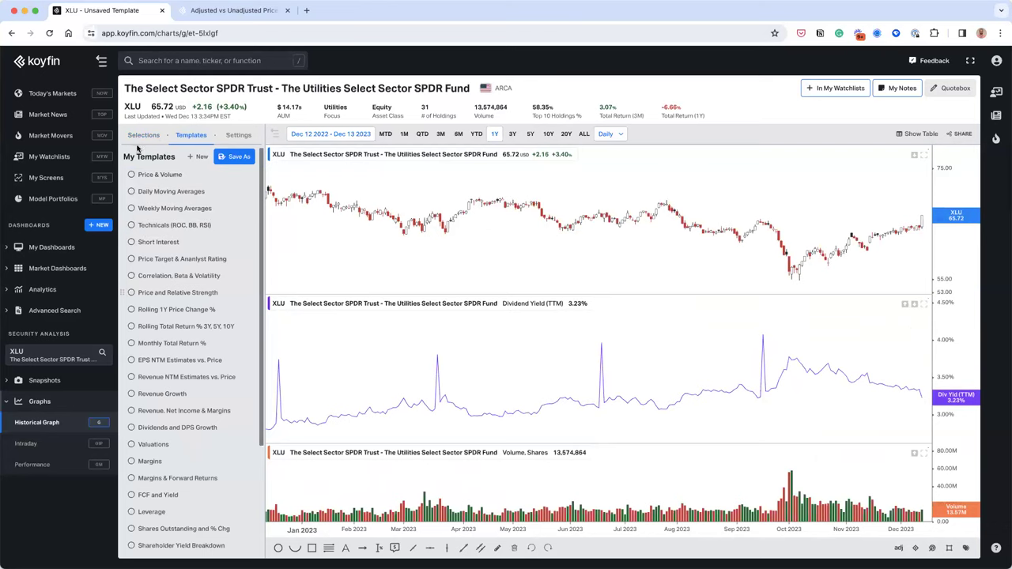
click(149, 175)
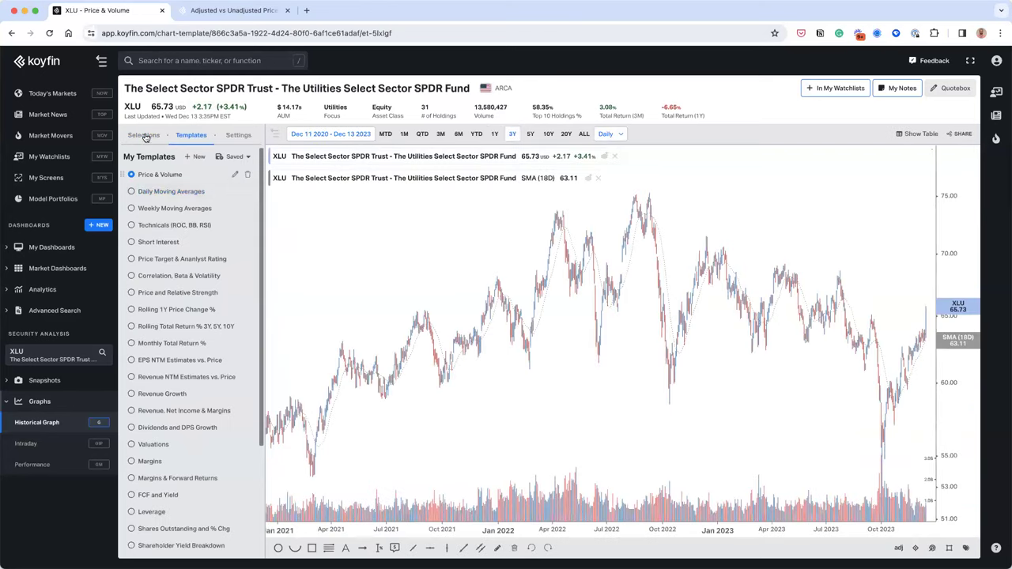
click(144, 135)
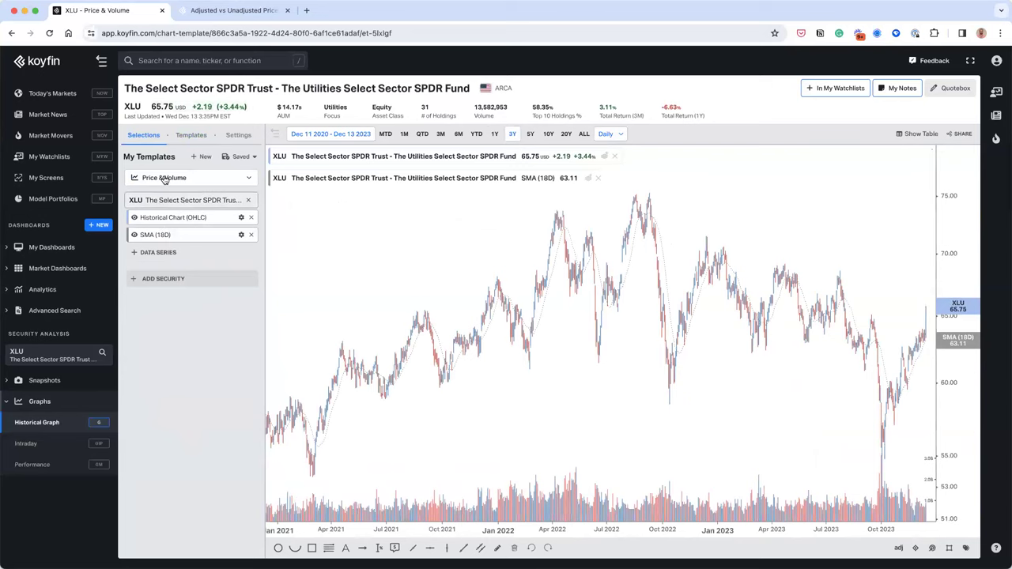
click(164, 178)
click(164, 234)
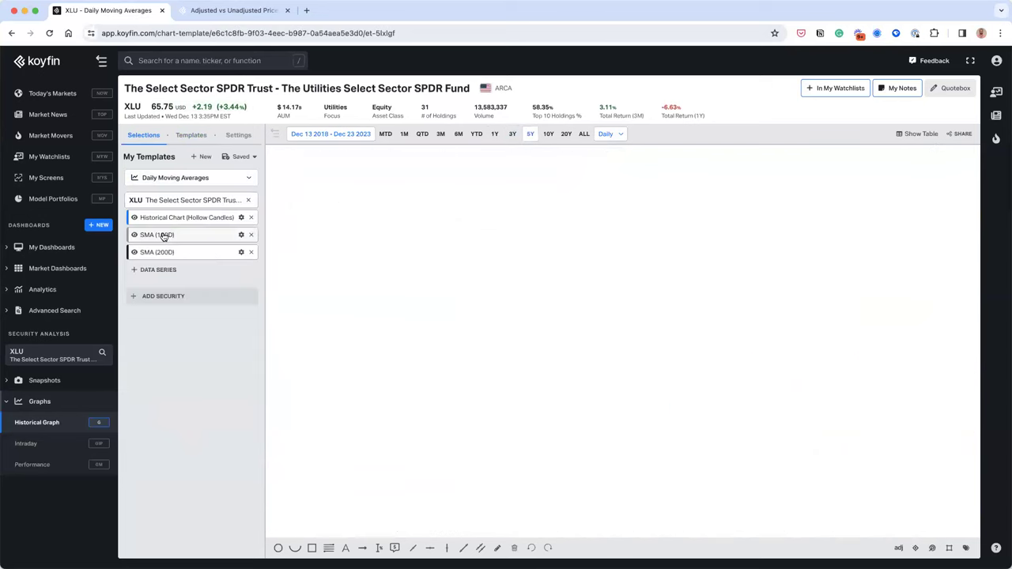
Apply the Weekly Moving Averages template to the XLU chart, followed by the Technicals (ROC, BB, RSI) template.
click(171, 180)
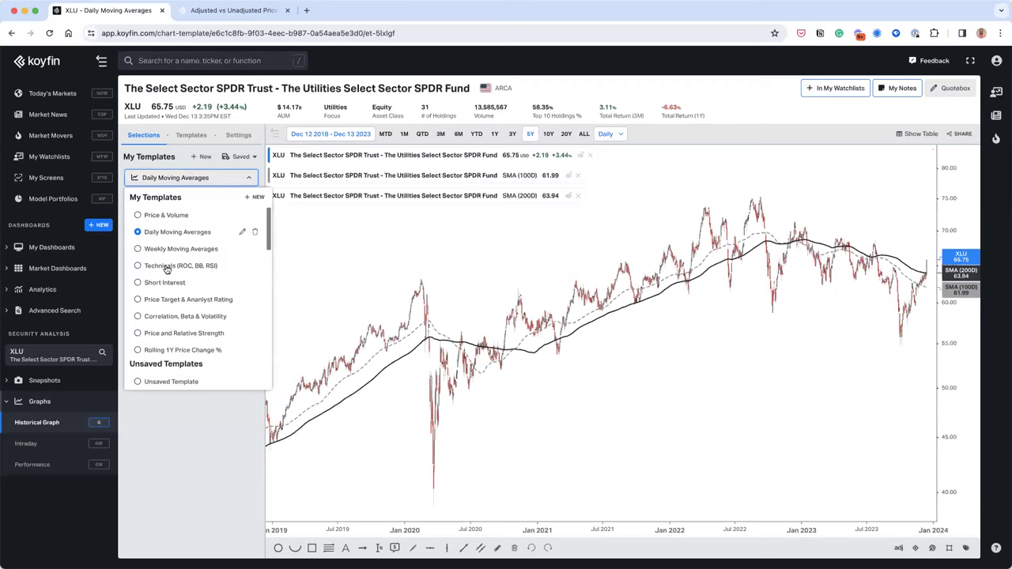
click(164, 249)
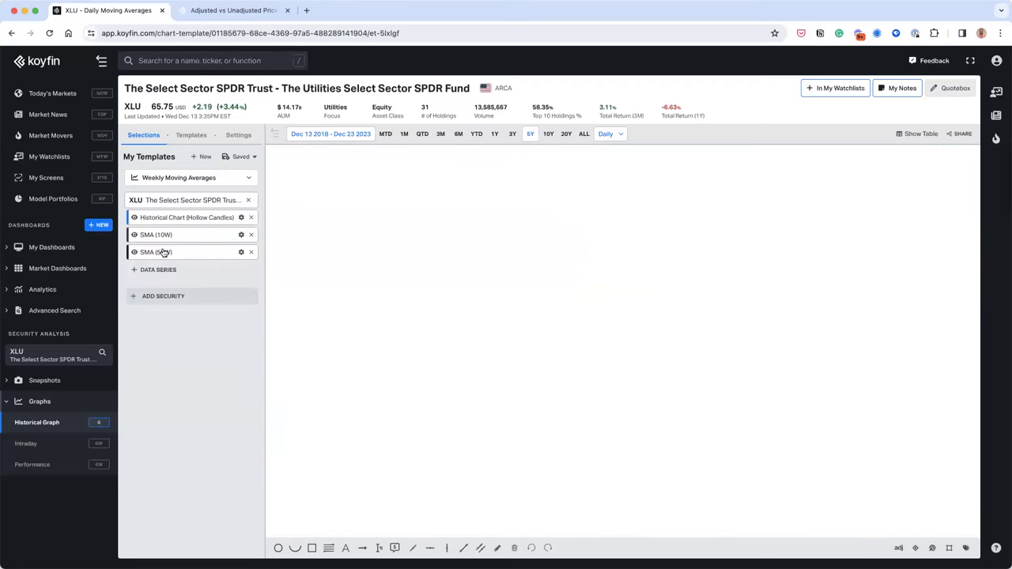
click(164, 178)
click(173, 267)
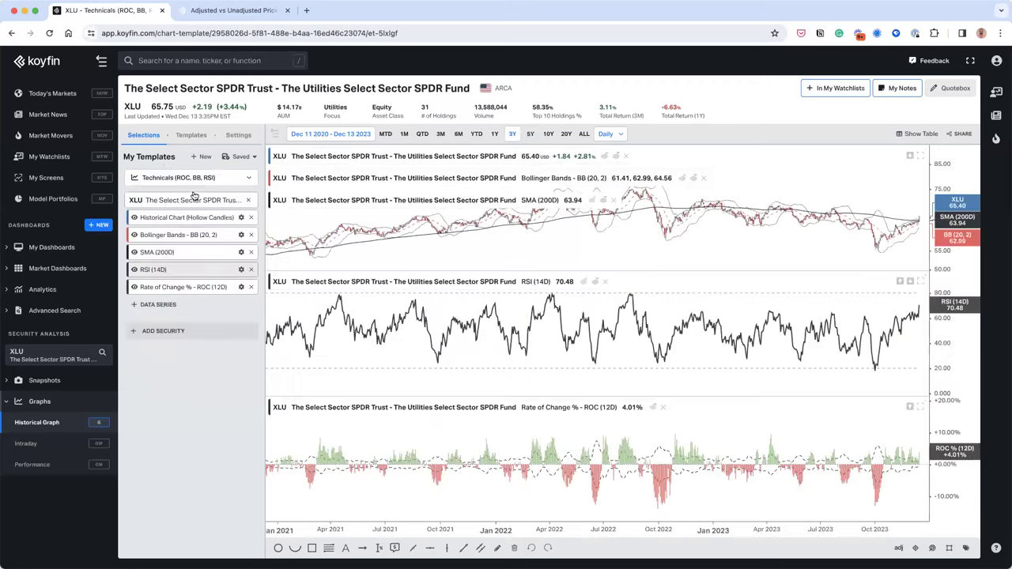
Apply the Rolling 1Y Price Change % template to the XLU chart.
click(179, 178)
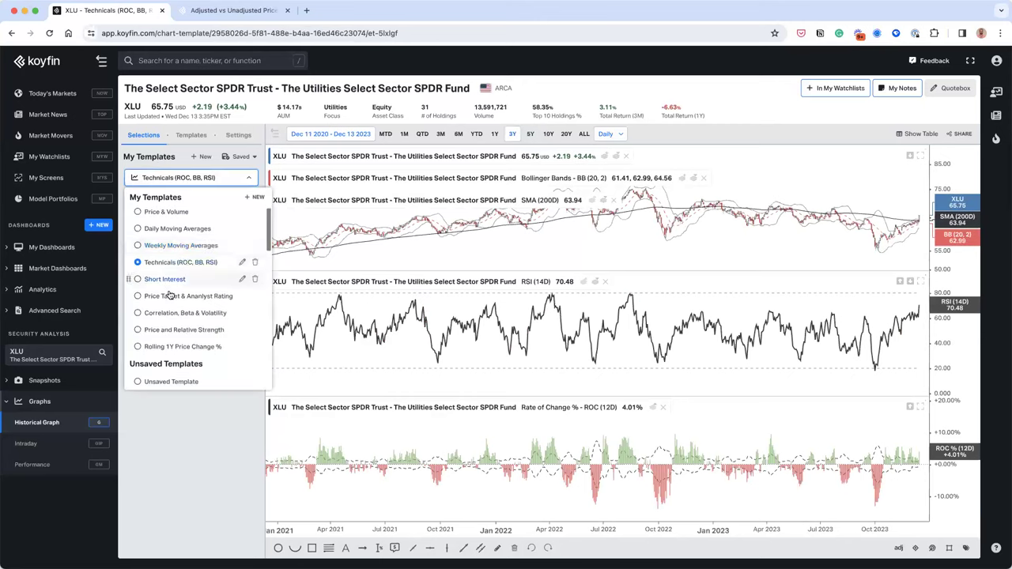
scroll(178, 319, down, 2)
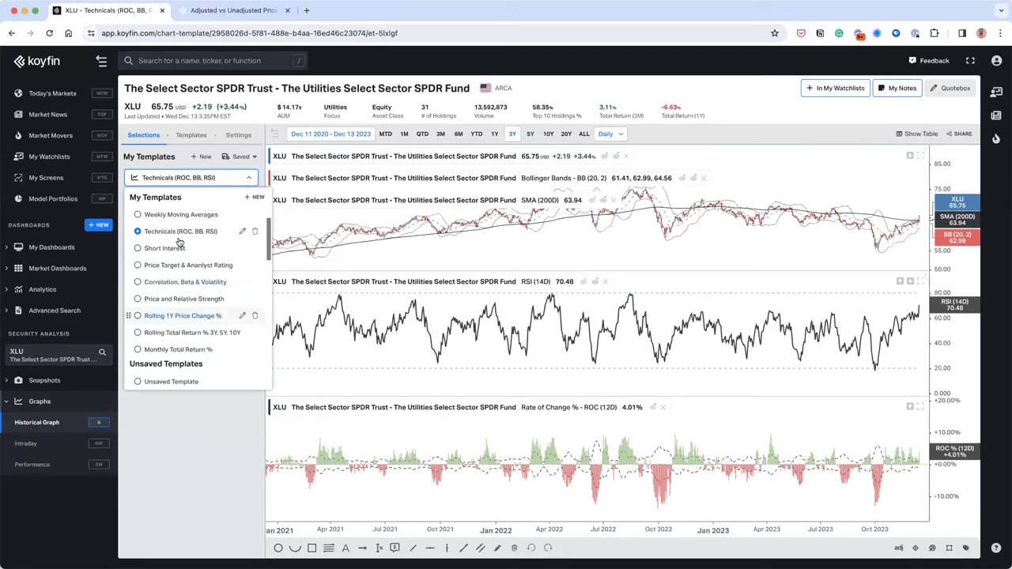
click(183, 316)
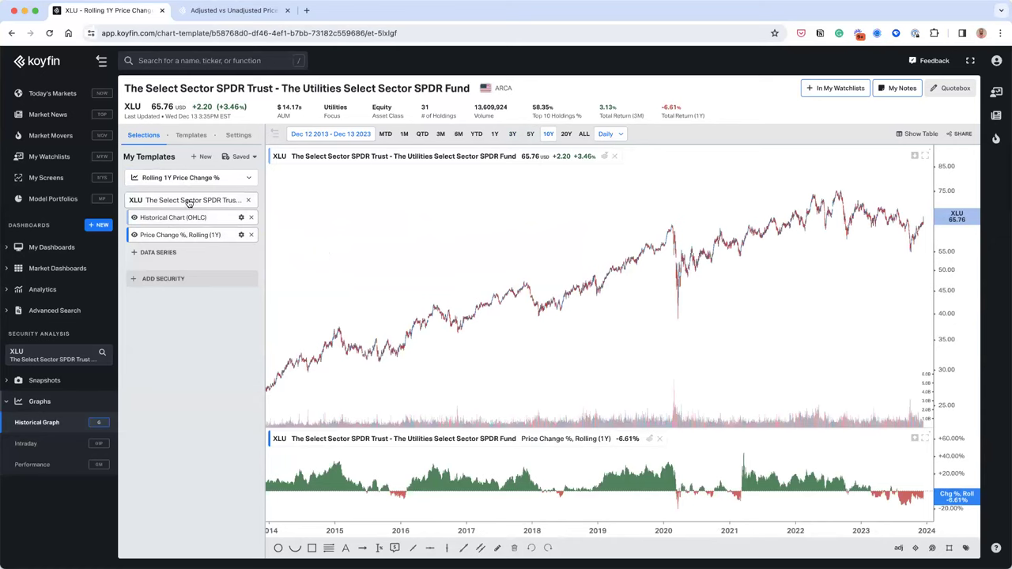
Apply the Rolling Total Return % 3Y, 5Y, 10Y template to XLU, followed by the Monthly Total Return % template.
click(191, 136)
click(131, 330)
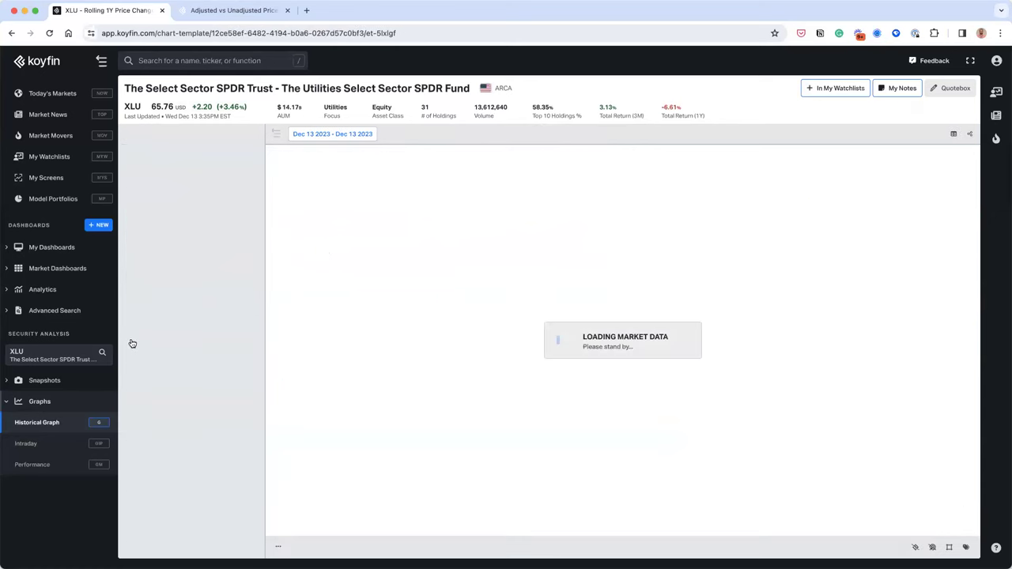
click(130, 344)
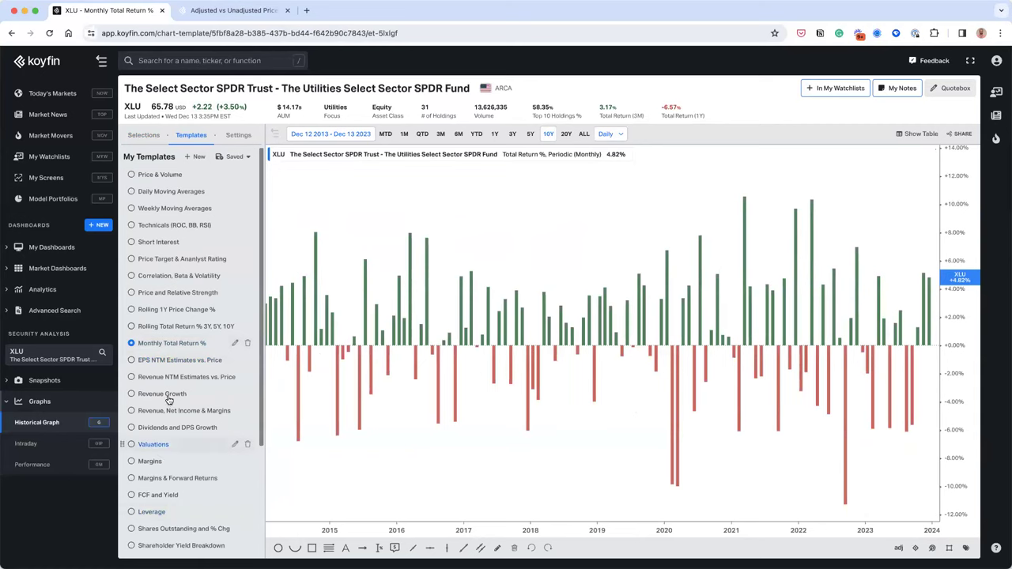
Change the charted security from XLU to AAPL.
click(63, 353)
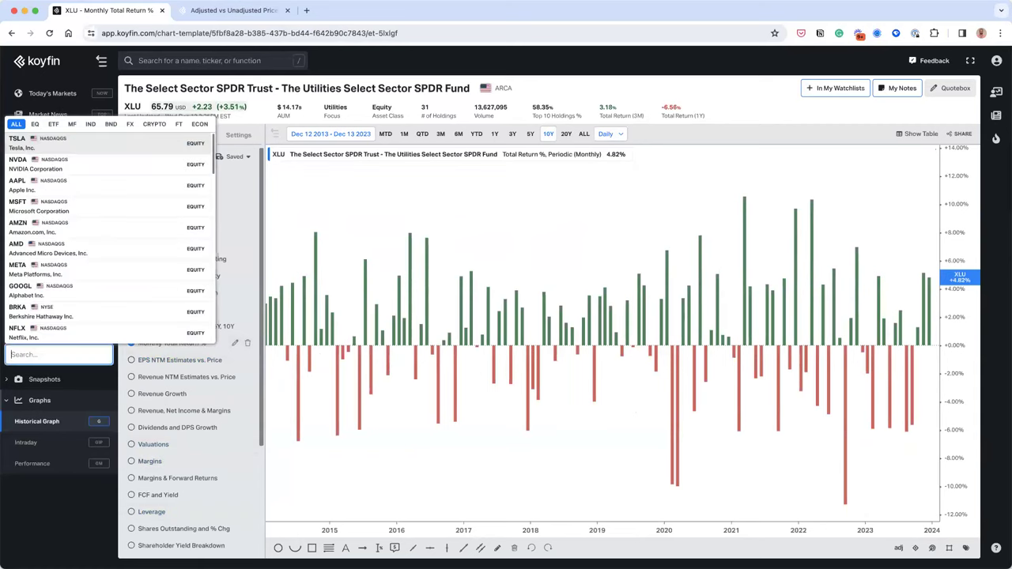
text(aapl)
key(Return)
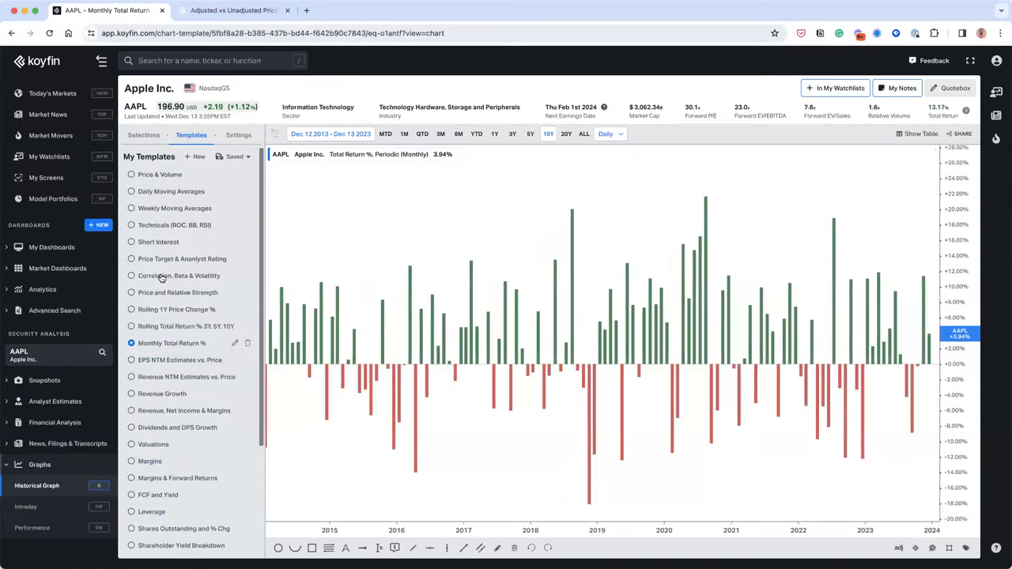
Apply the EPS NTM Estimates vs. Price, Revenue NTM Estimates vs. Price, and Dividends and DPS Growth templates in turn to the AAPL chart.
click(157, 361)
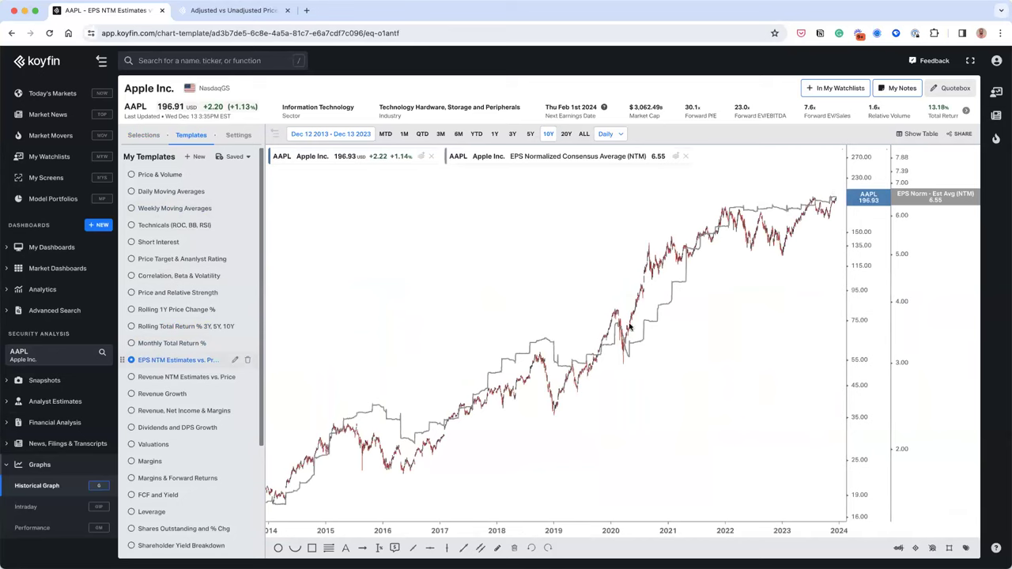
click(164, 381)
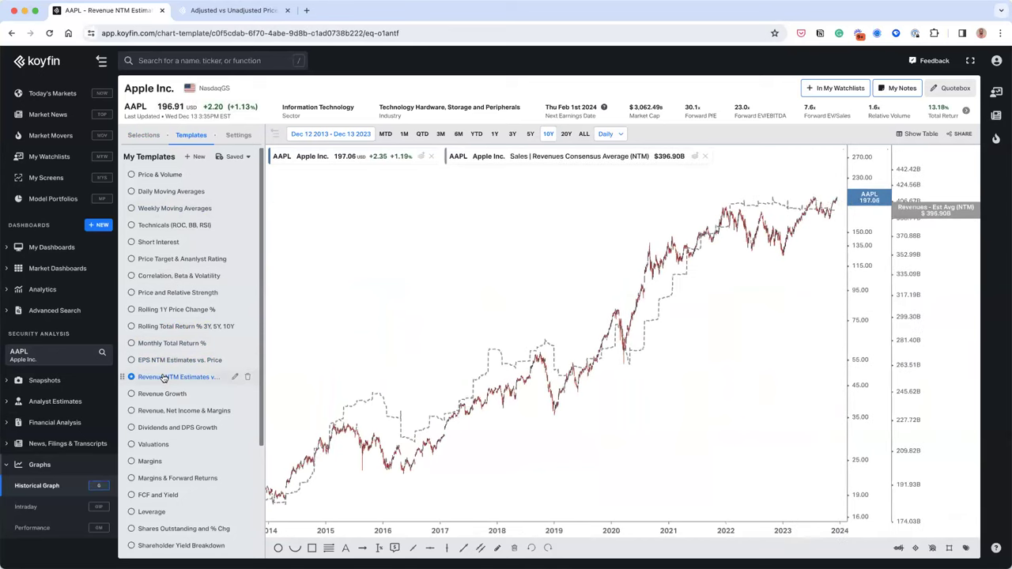
click(155, 427)
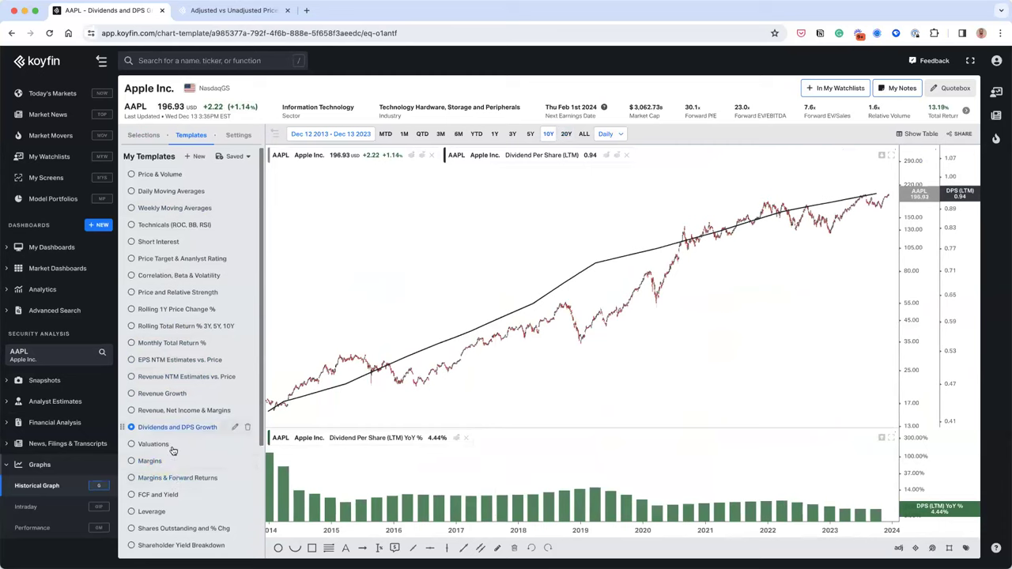
Look through the saved templates, reapply EPS NTM Estimates vs. Price to AAPL and show its selected data series.
scroll(176, 428, down, 3)
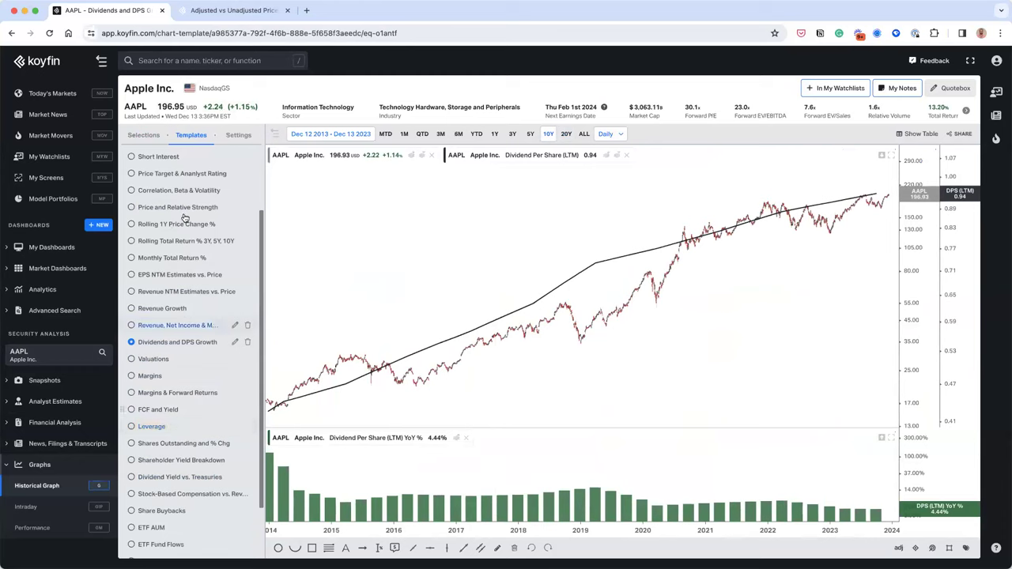
scroll(177, 215, up, 3)
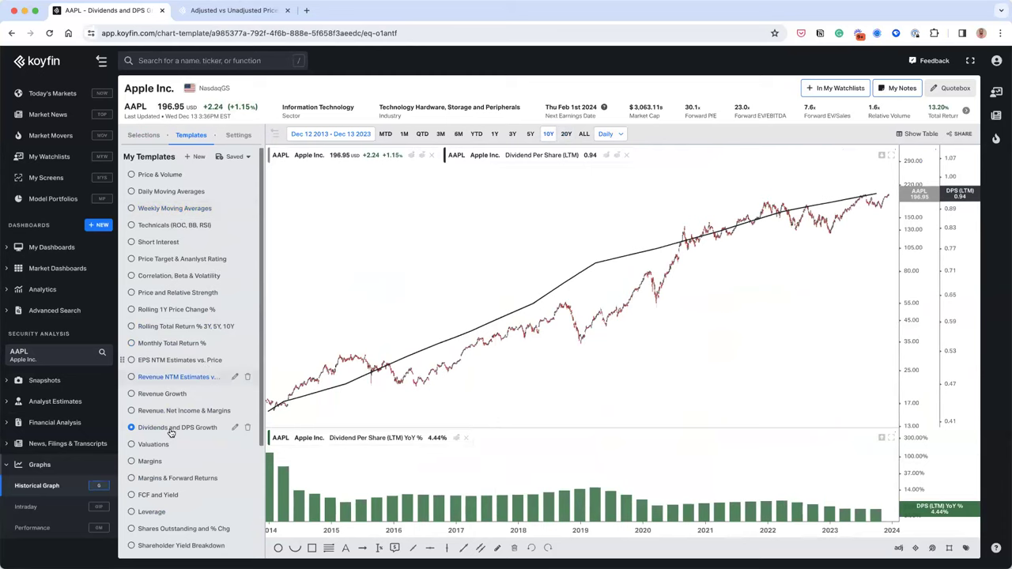
click(156, 361)
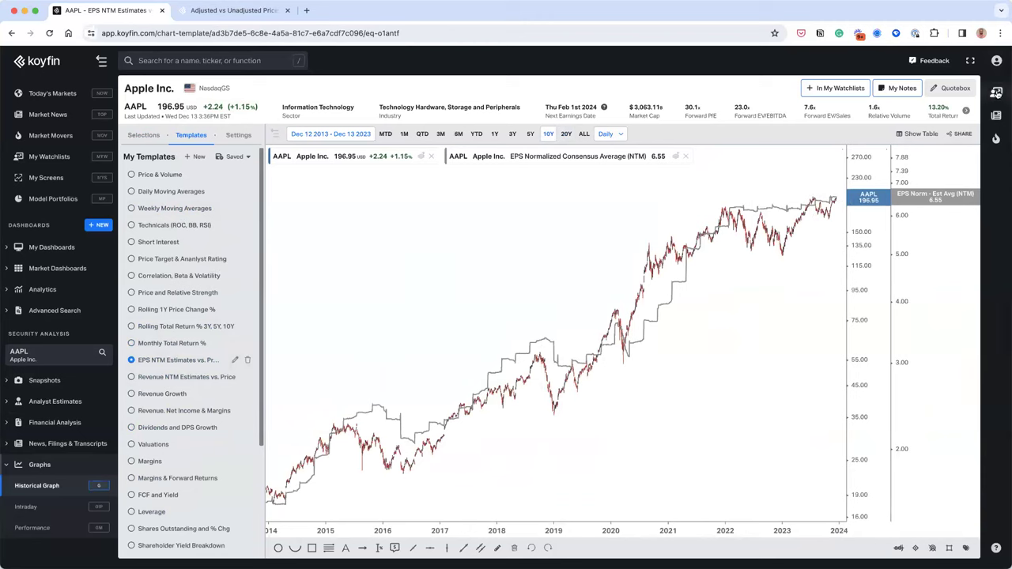
click(143, 135)
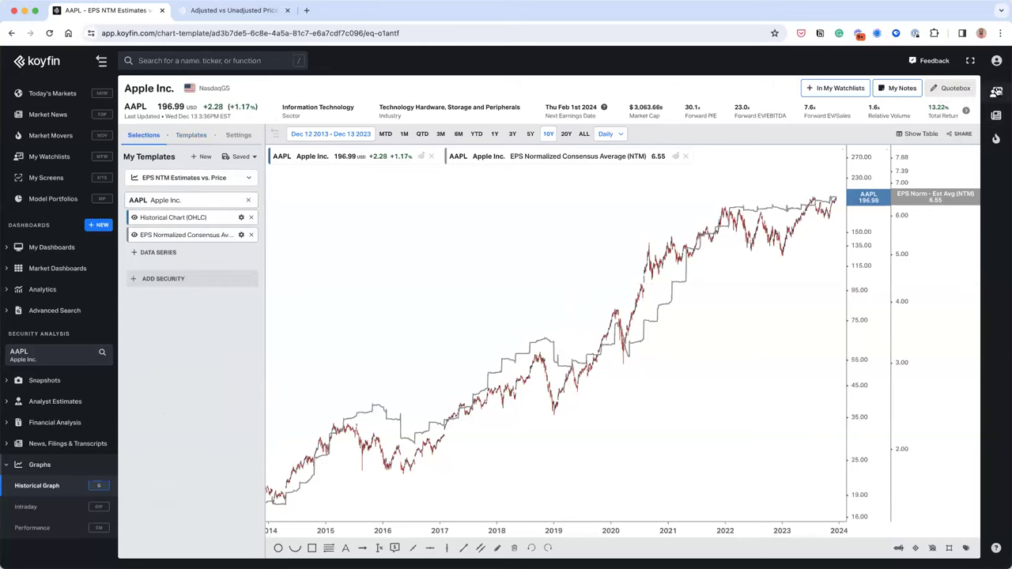
Open the watchlists beside the chart and switch from the SAAS list to the owner's personal watchlist.
click(997, 92)
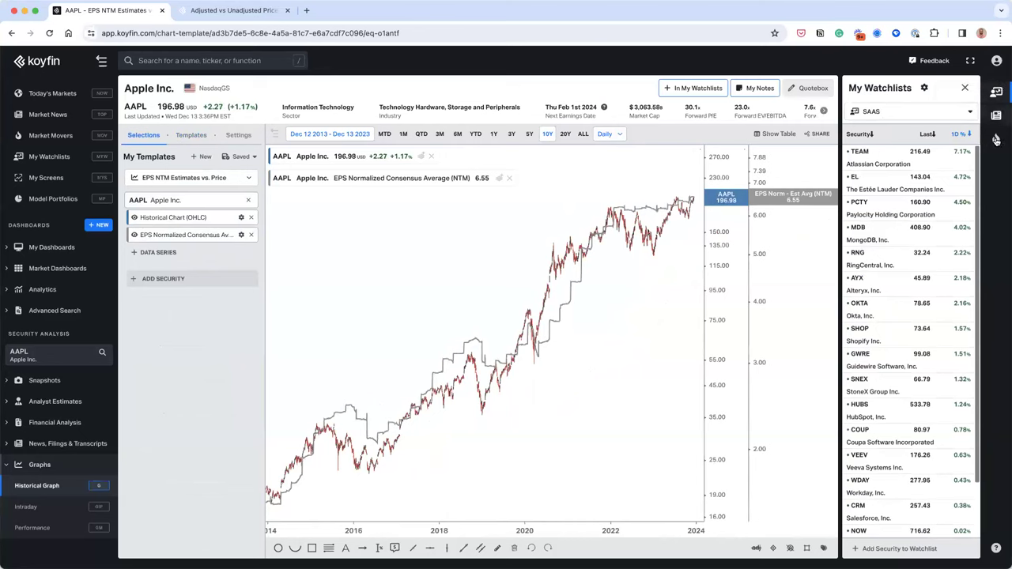
click(920, 117)
click(865, 152)
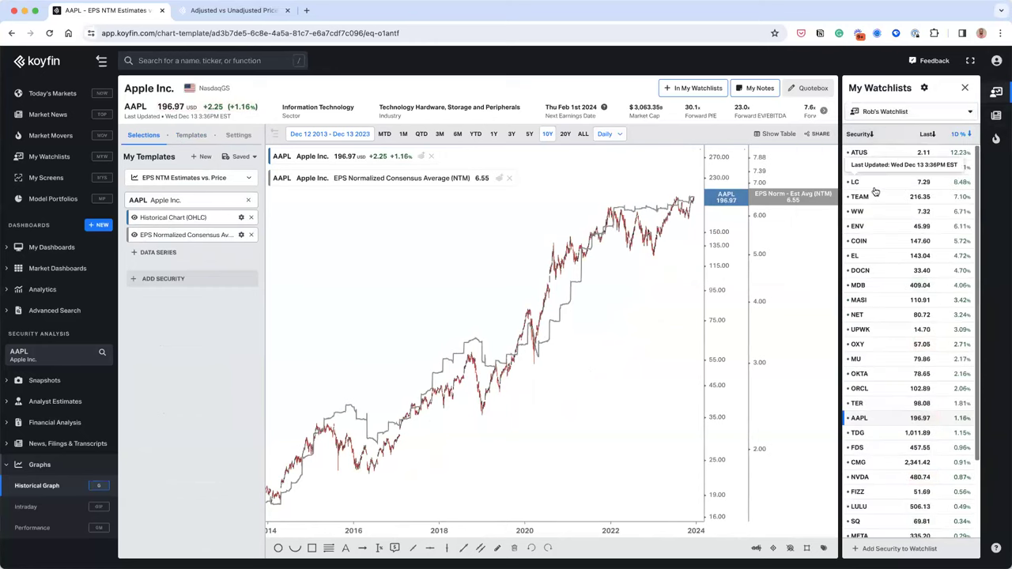
View the EPS estimates chart for LC, TEAM, WW, ENV, COIN, EL and DOCN from the watchlist, and close the watchlist.
click(875, 184)
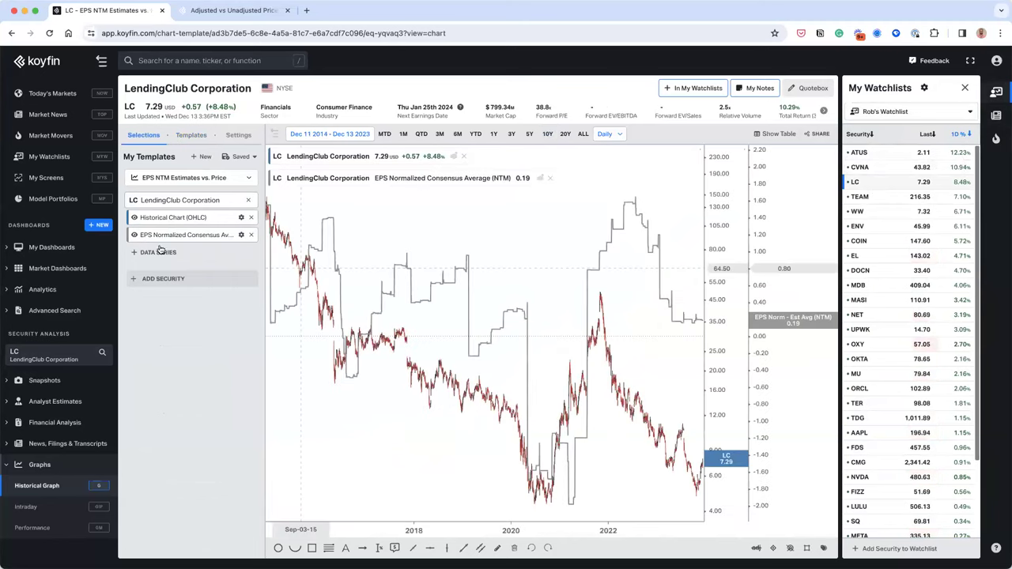
click(878, 198)
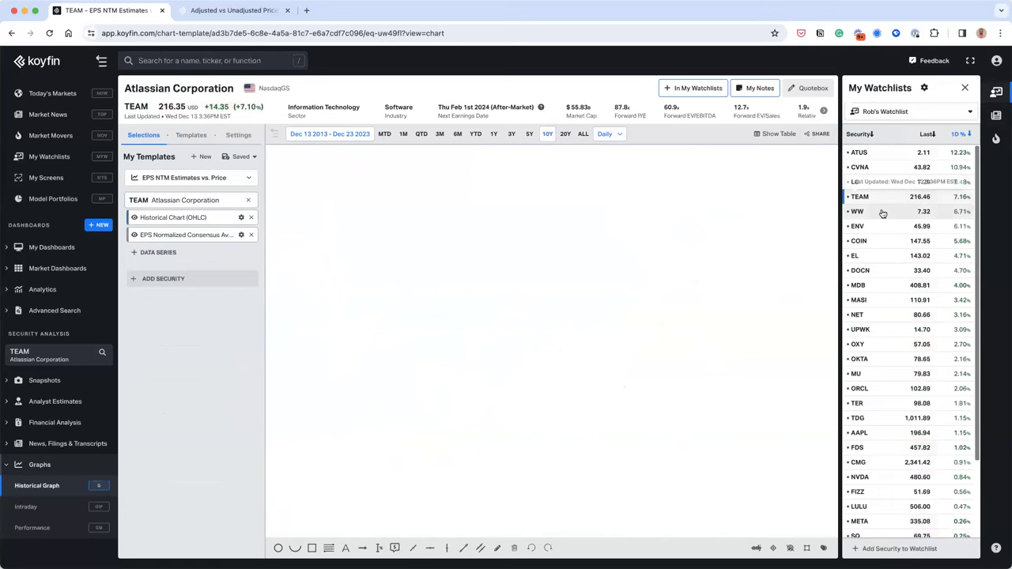
click(881, 212)
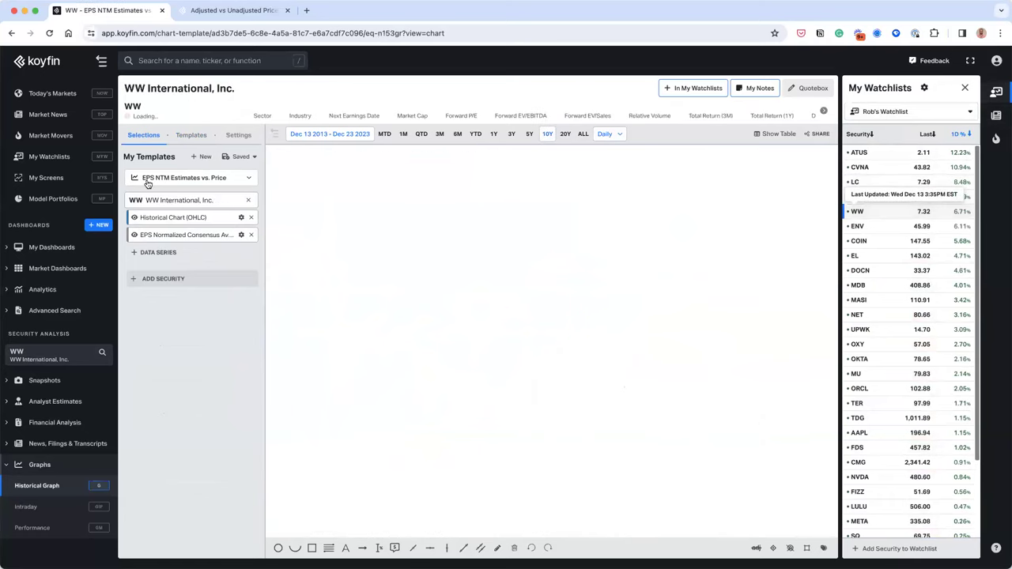
click(871, 229)
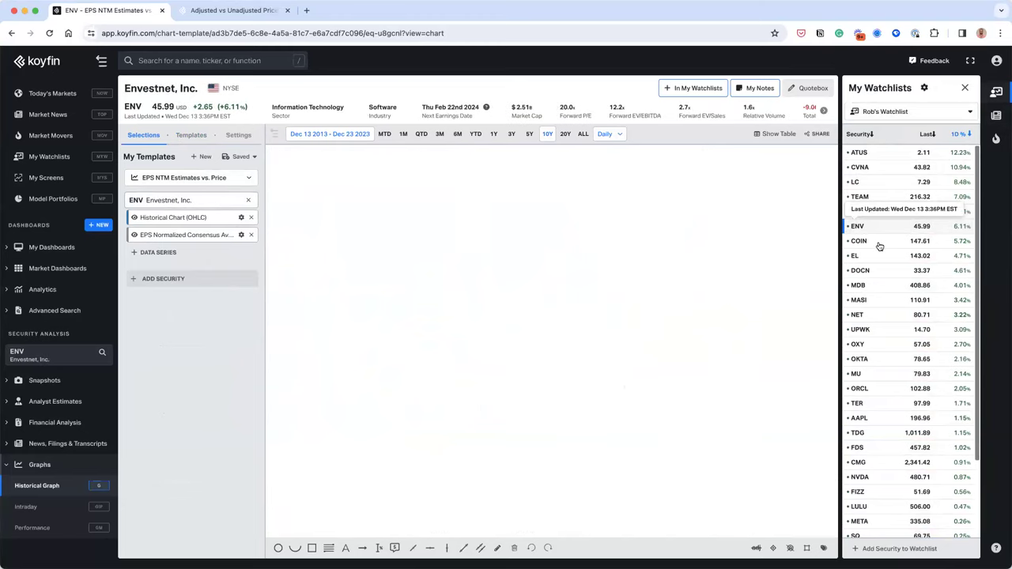
click(878, 244)
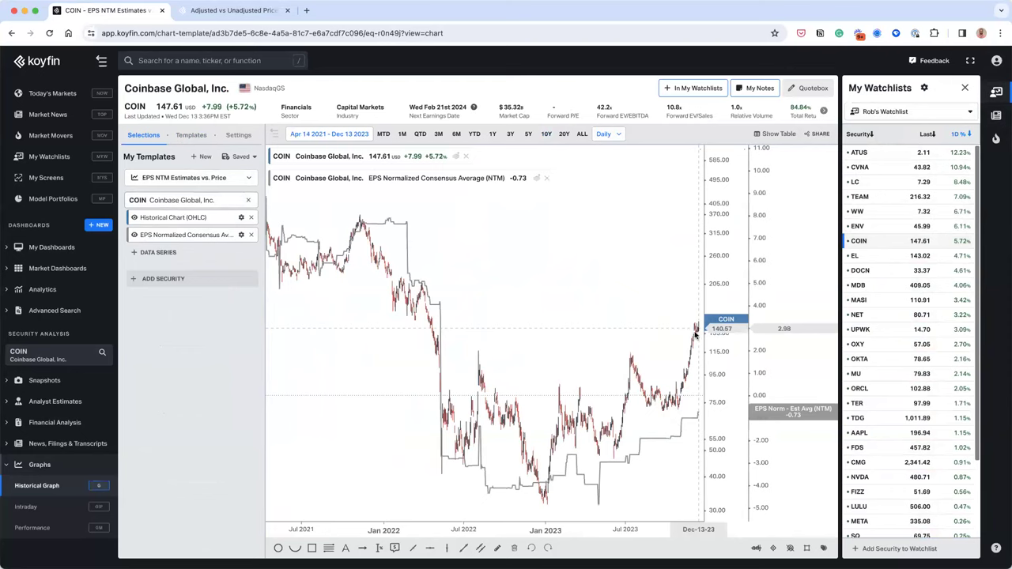
click(879, 258)
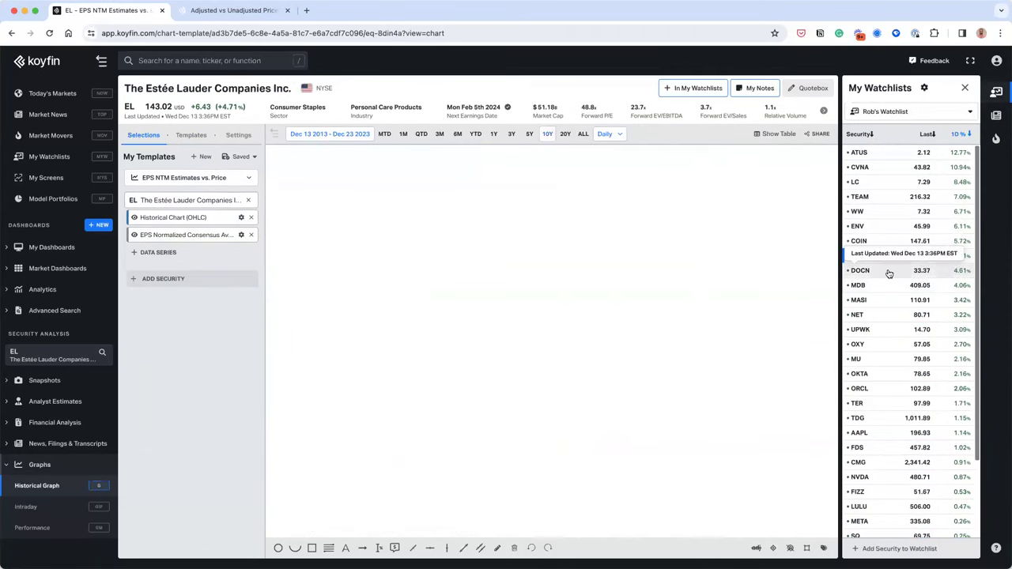
click(889, 270)
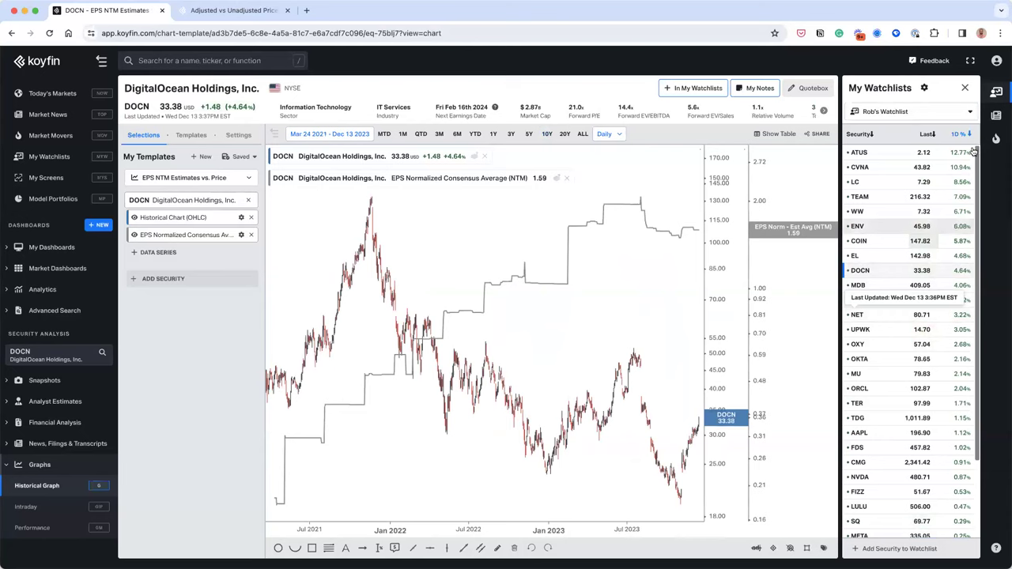
click(966, 91)
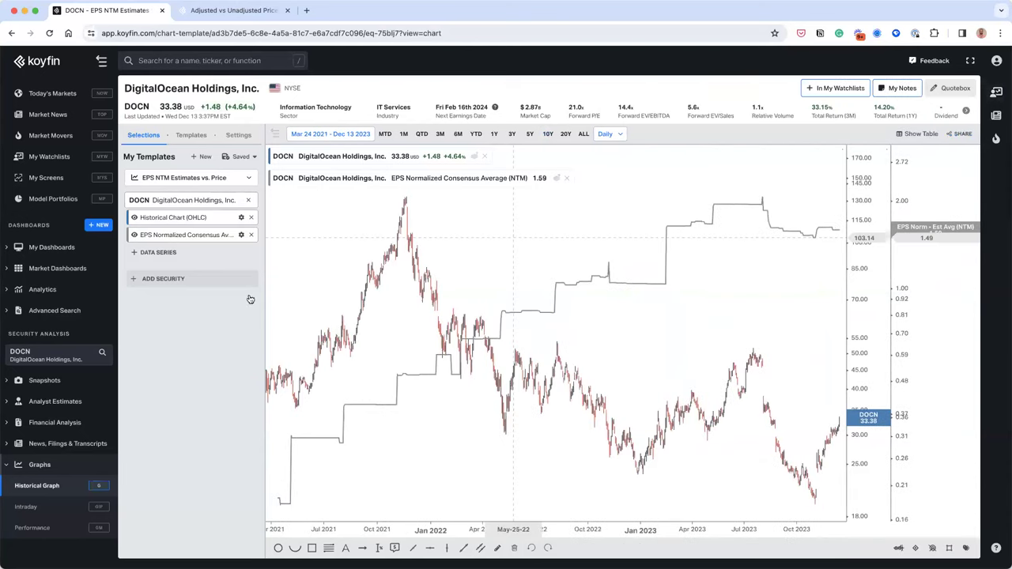
Apply the Short Interest template to the DOCN chart.
click(182, 177)
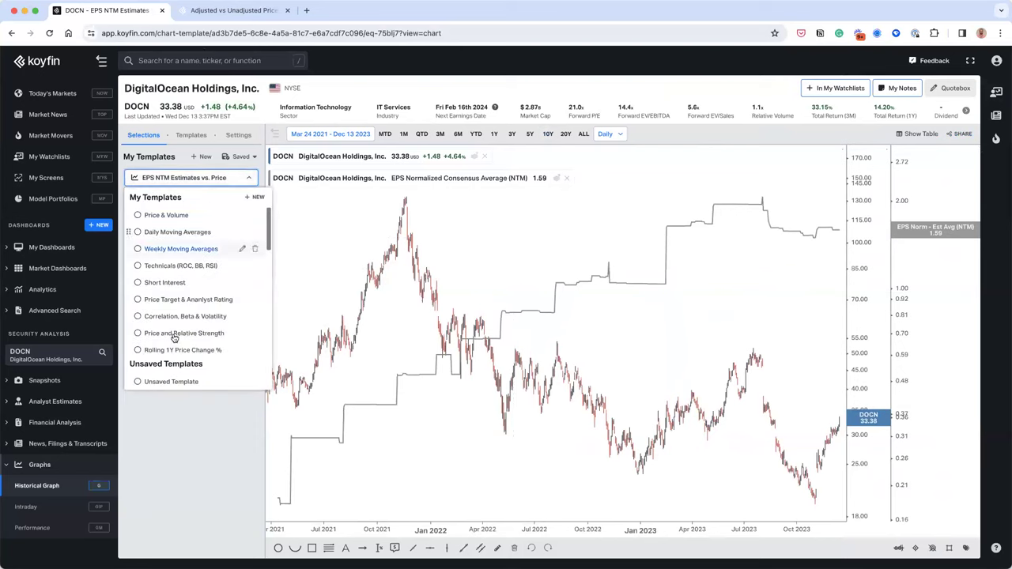
click(166, 282)
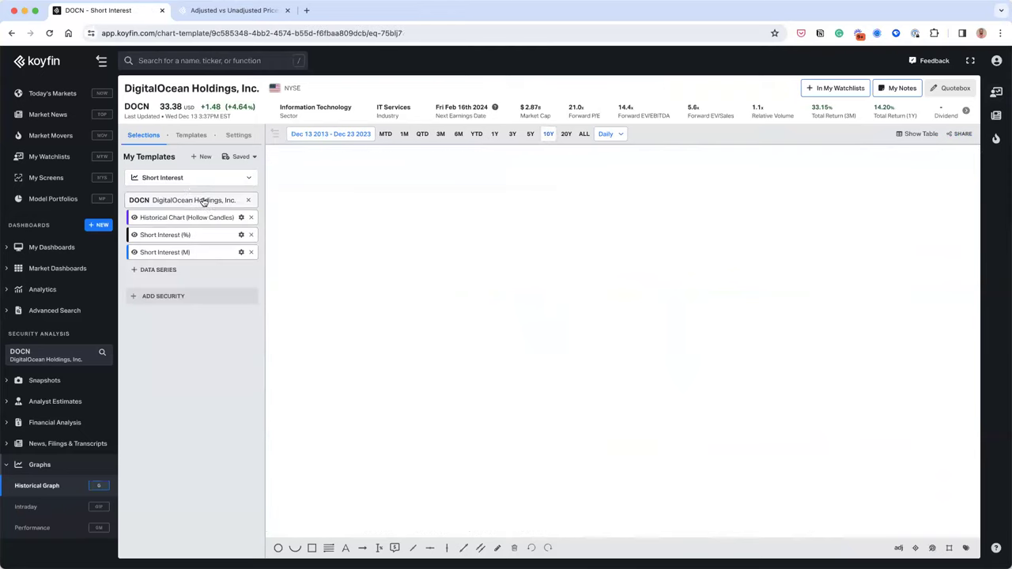
Check the Short Interest template's command shortcut in its edit settings and close them without changes.
click(246, 175)
click(242, 175)
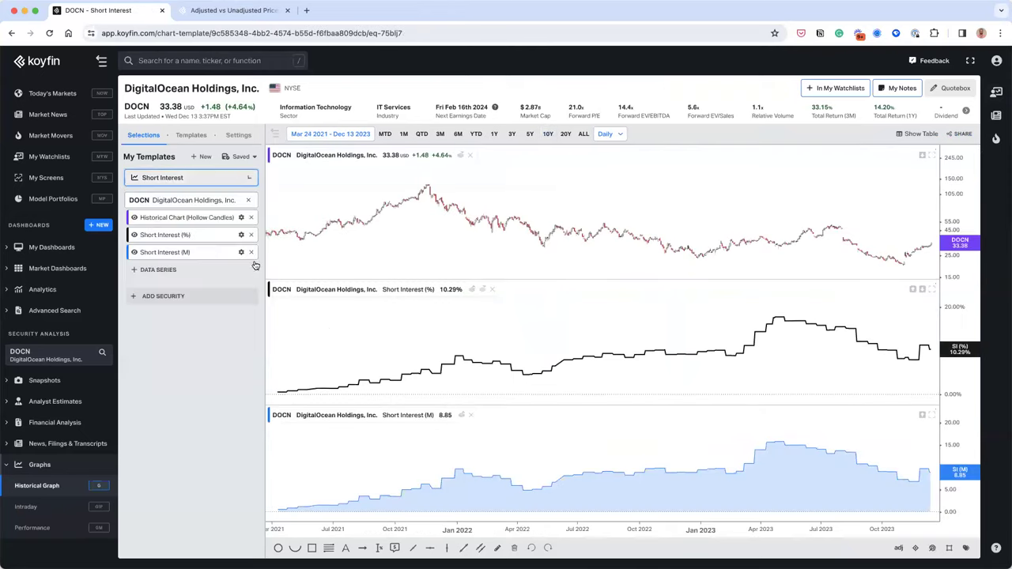
click(242, 287)
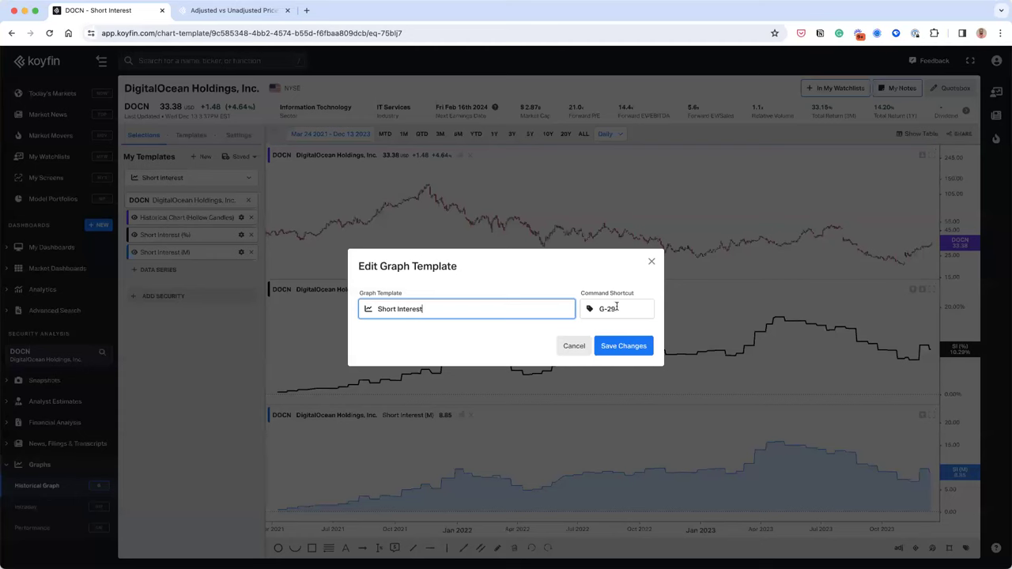
click(652, 262)
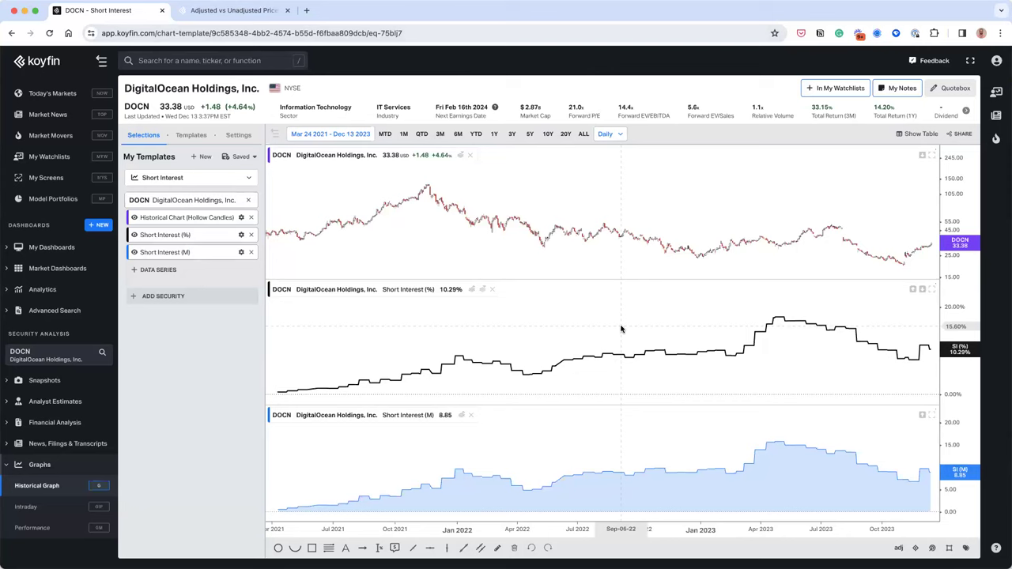
Search for AAPL with the template command shortcut 29.
key(/)
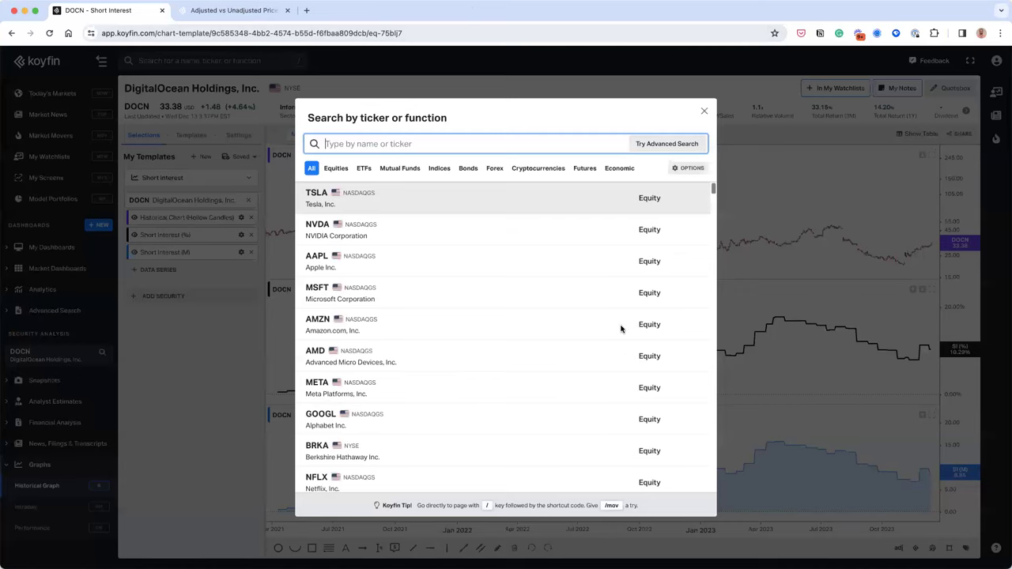
text(a)
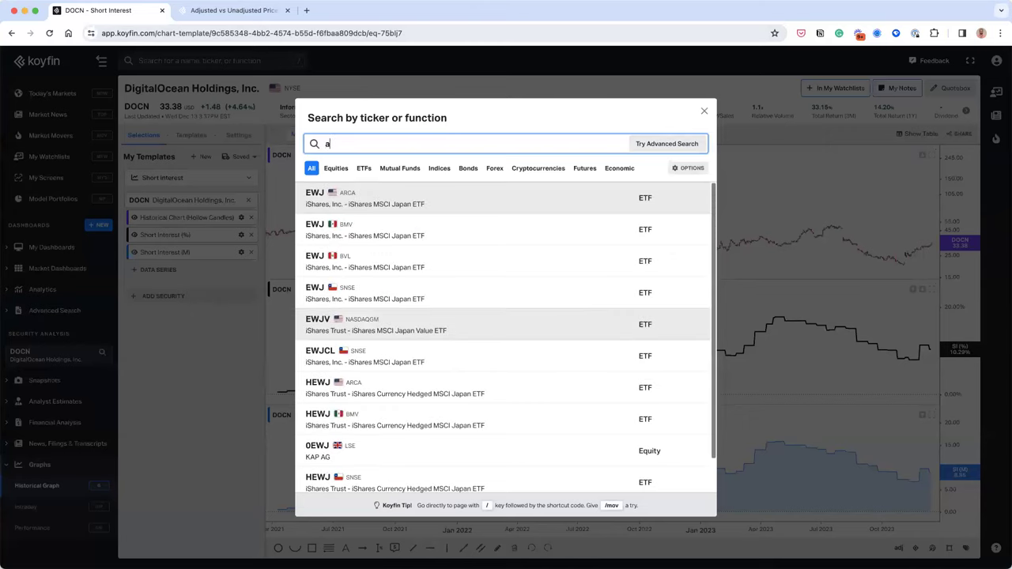
text(apl 2)
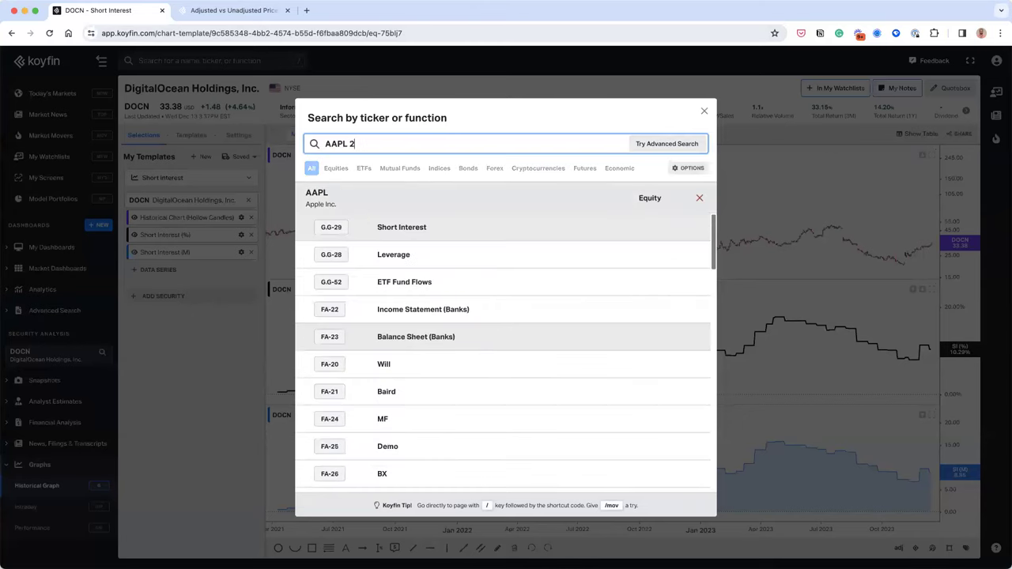
text(9)
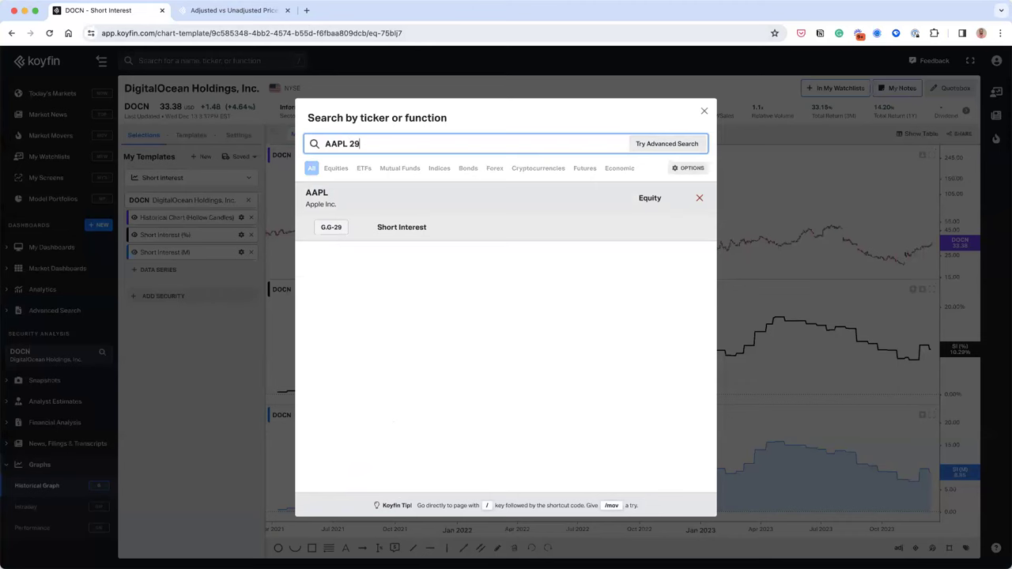
Search for AAPL by template name instead and apply the Short Interest template to its chart.
key(BackSpace)
key(BackSpace)
key(BackSpace)
text(short)
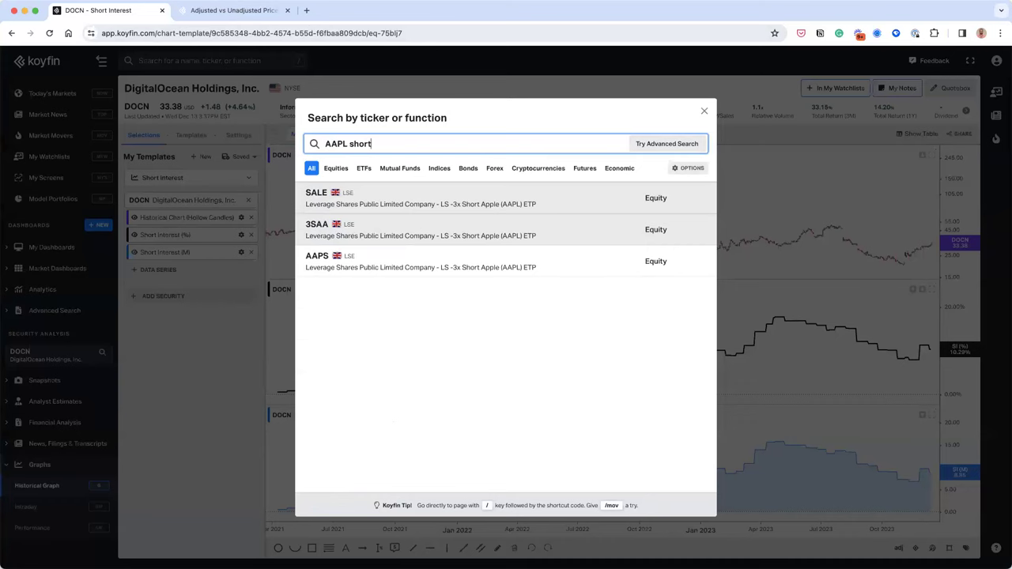
key(BackSpace)
key(BackSpace)
key(BackSpace)
key(BackSpace)
key(BackSpace)
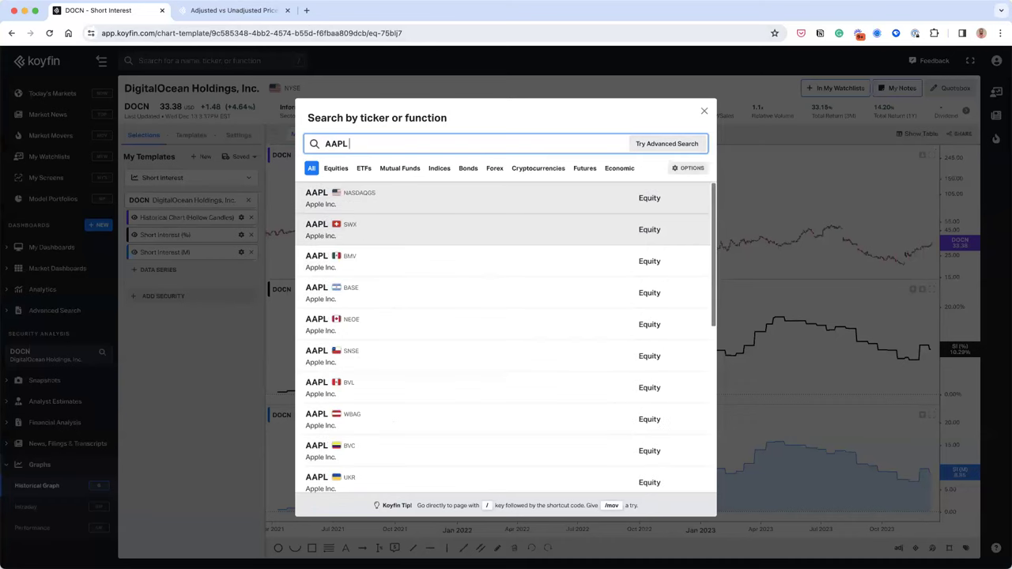
text(2)
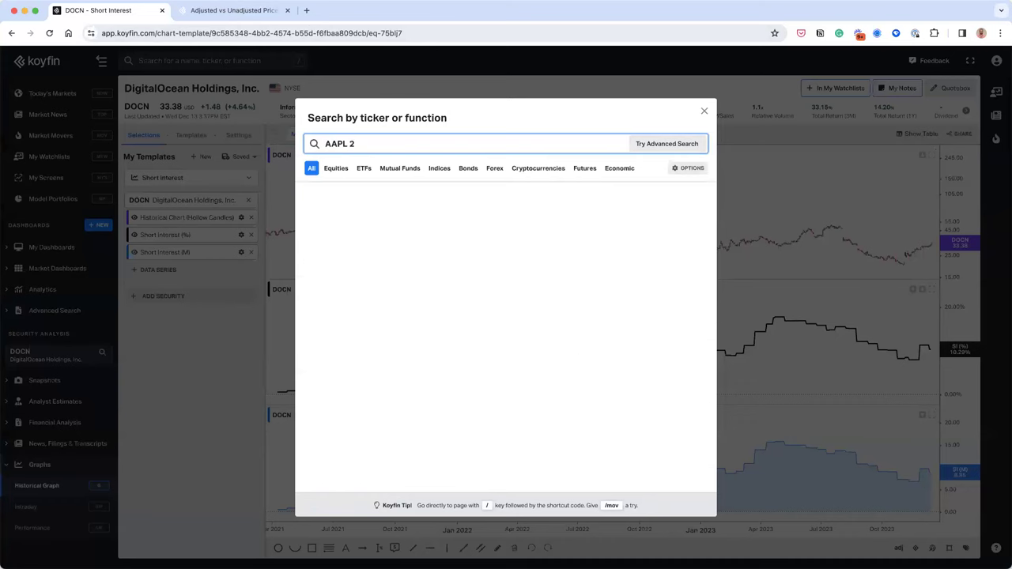
key(BackSpace)
text(sho)
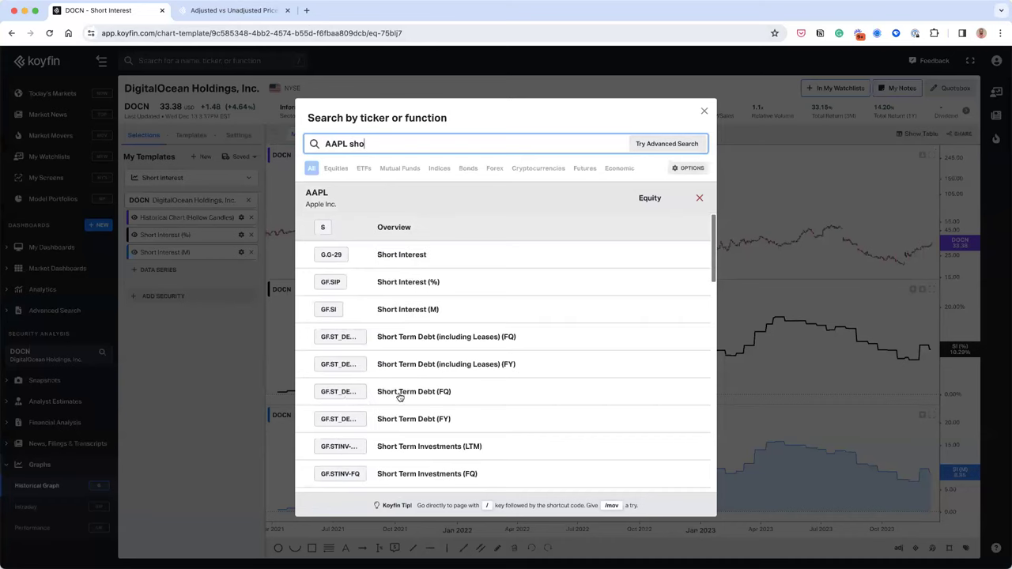
click(414, 256)
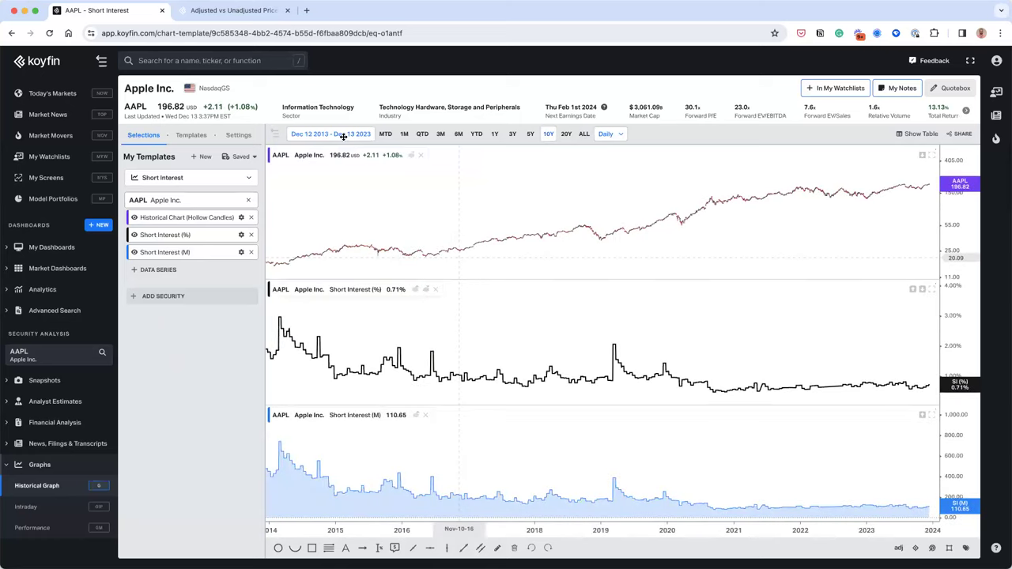
Search for AAPL with the word "moving" and apply the Daily Moving Averages template.
click(212, 65)
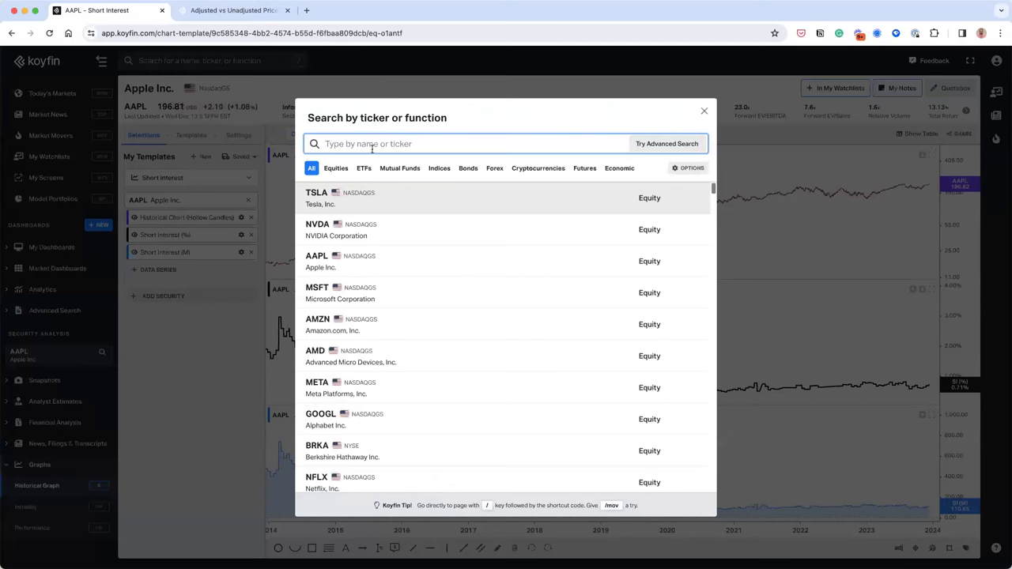
text(a)
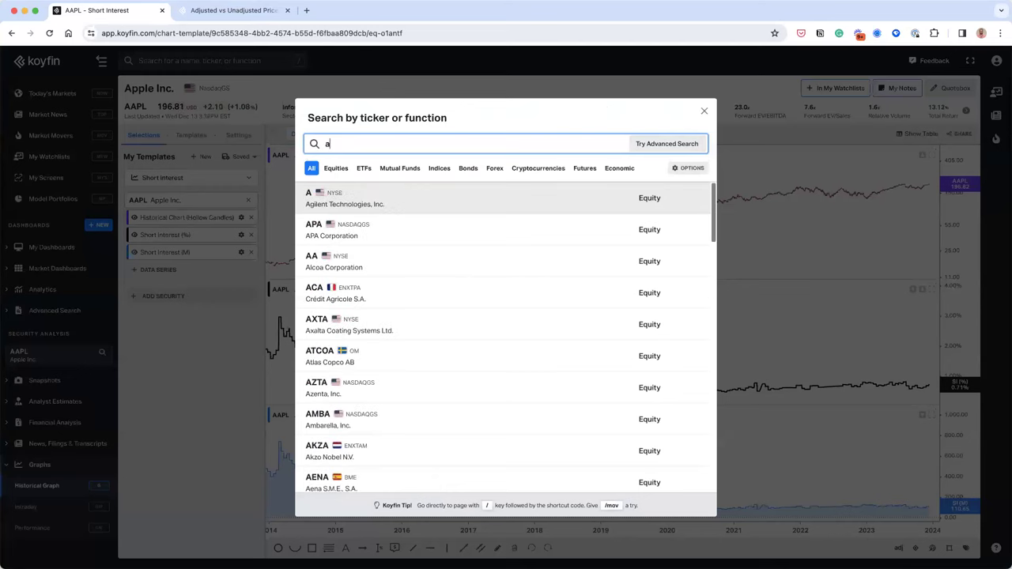
text(APL moving)
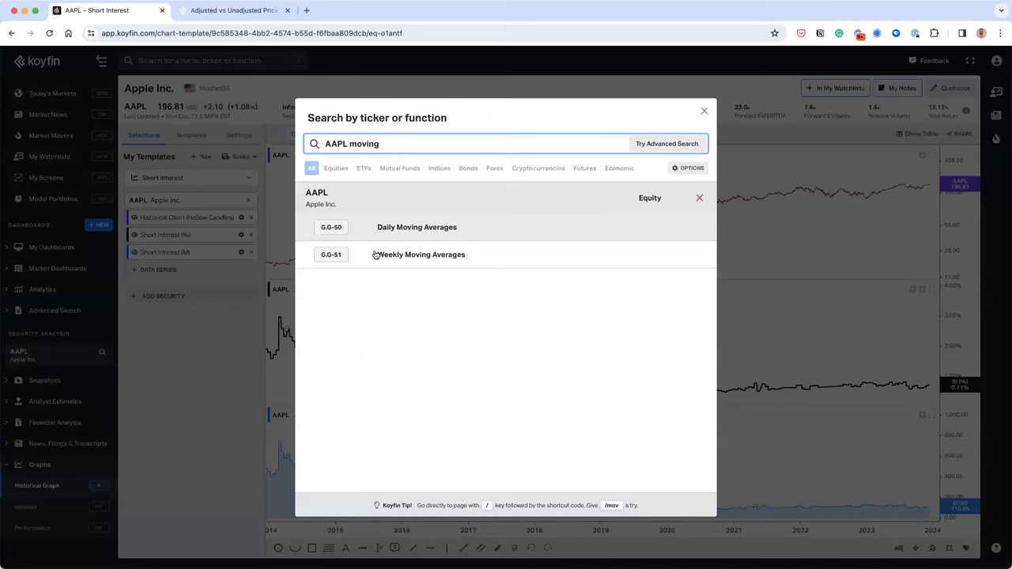
click(417, 229)
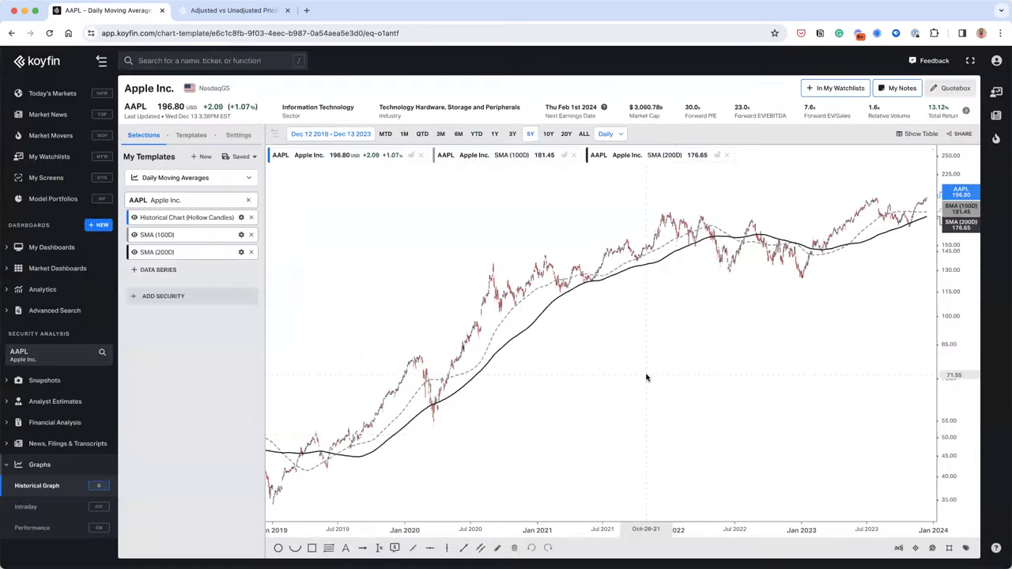
Apply the Short Interest template to AAPL directly through its command shortcut 29.
text(aapl)
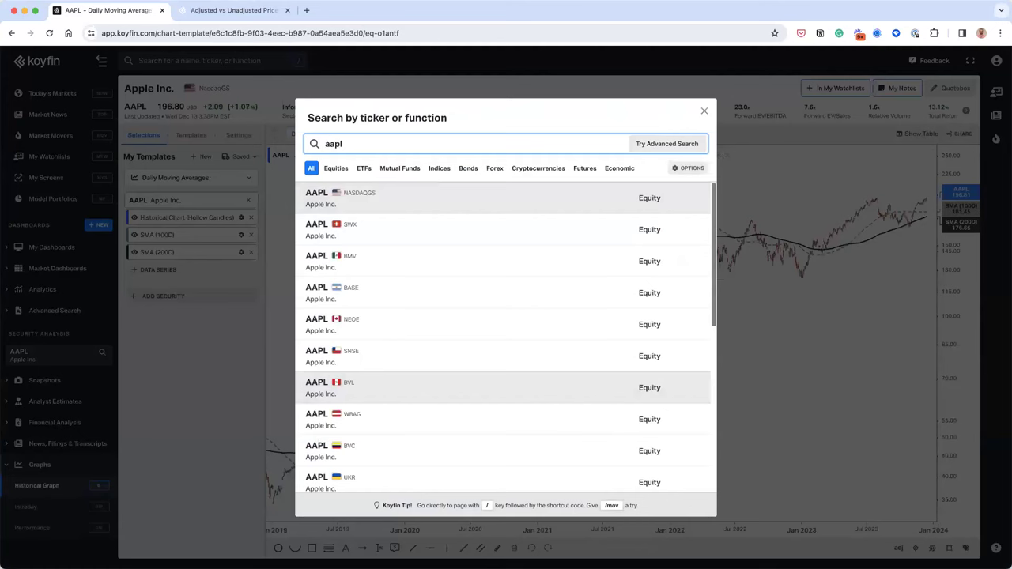
key(Return)
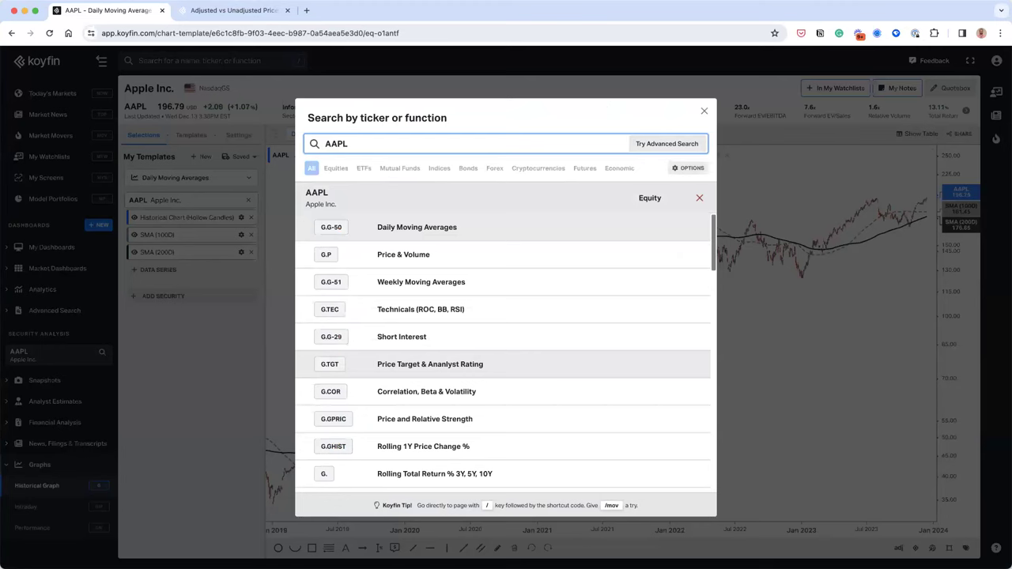
text(29)
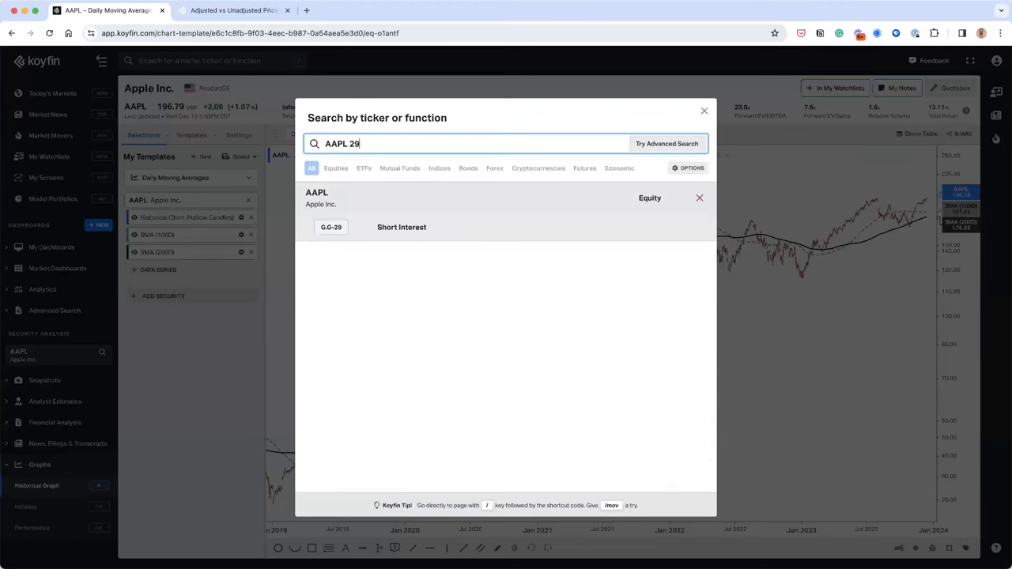
key(Return)
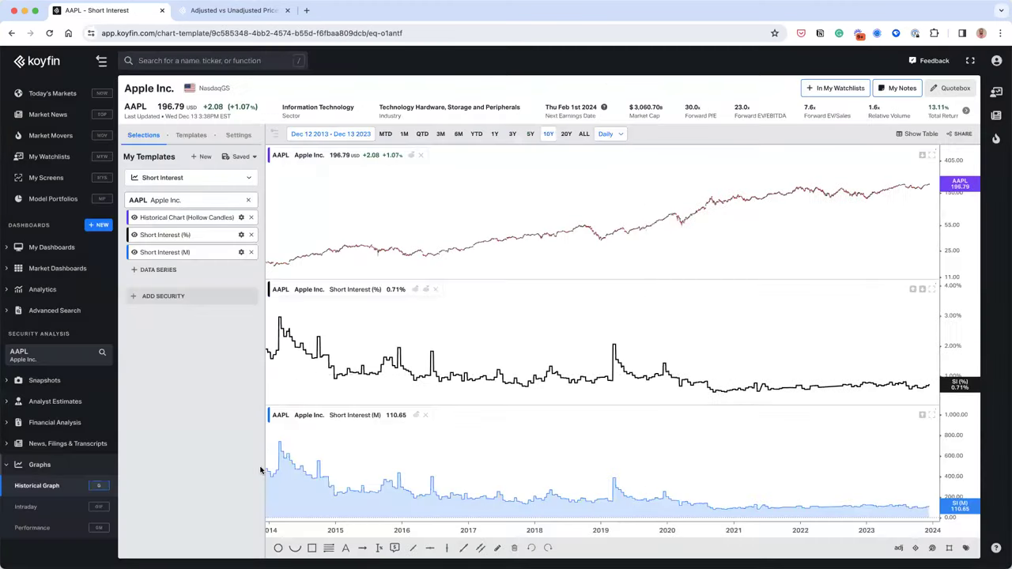
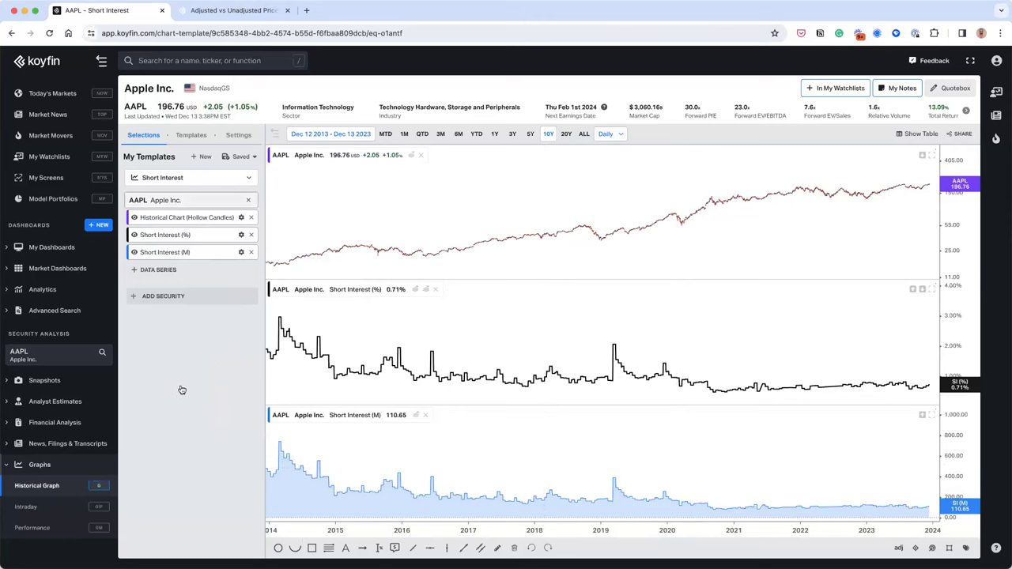
Switch the AAPL chart to the Unsaved Template and remove its Dividend Yield (TTM) and Volume, Shares series.
click(179, 178)
click(181, 381)
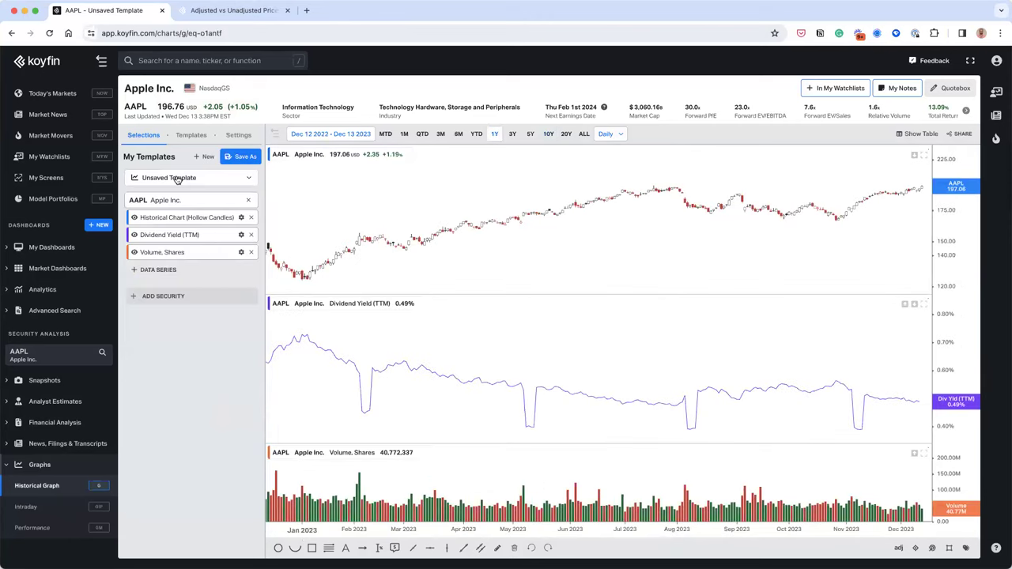
click(251, 234)
click(251, 235)
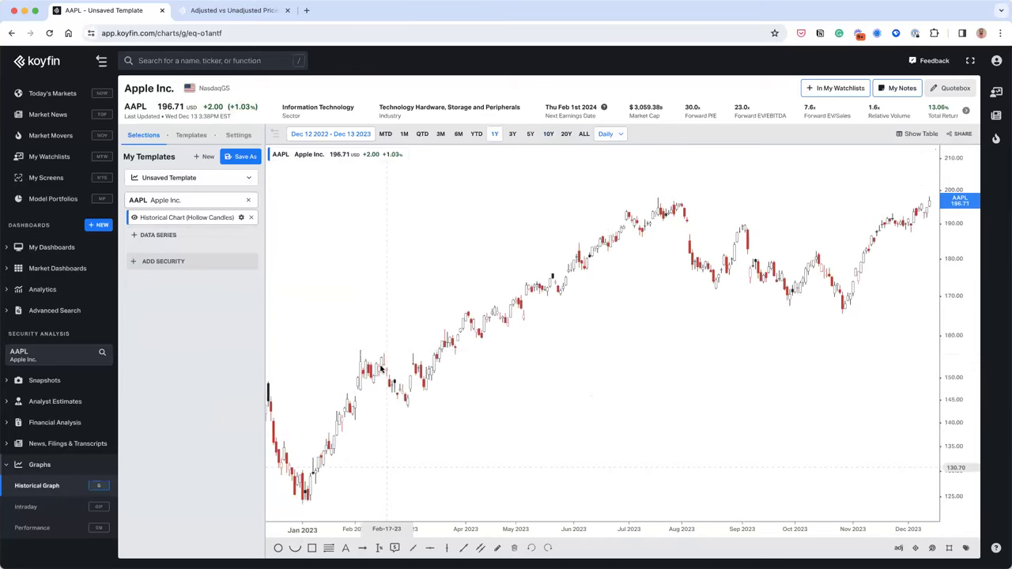
Draw a circle around the February–March 2023 prices and a horizontal line at about 197.36 along the July 2023 highs.
click(434, 418)
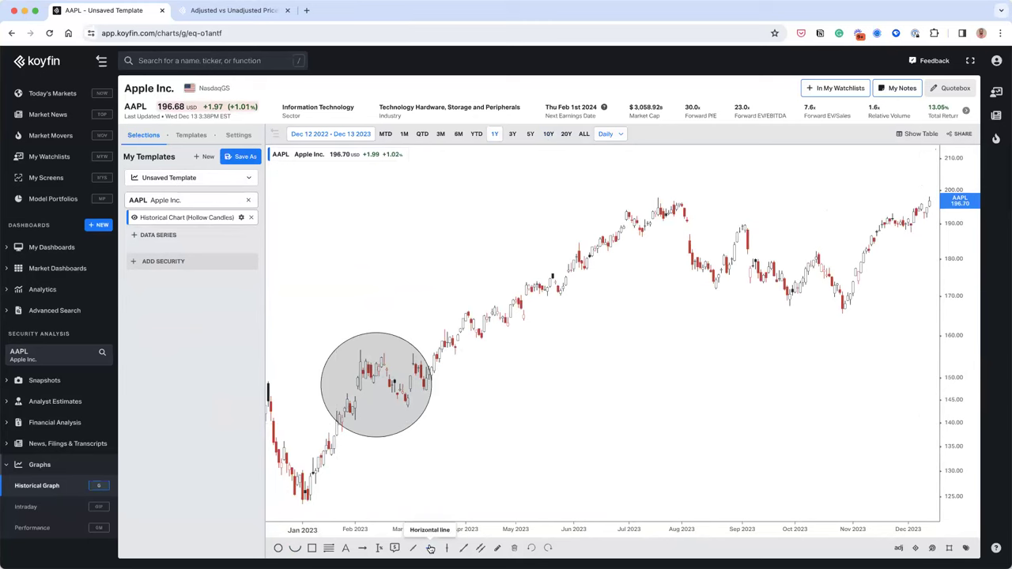
click(642, 213)
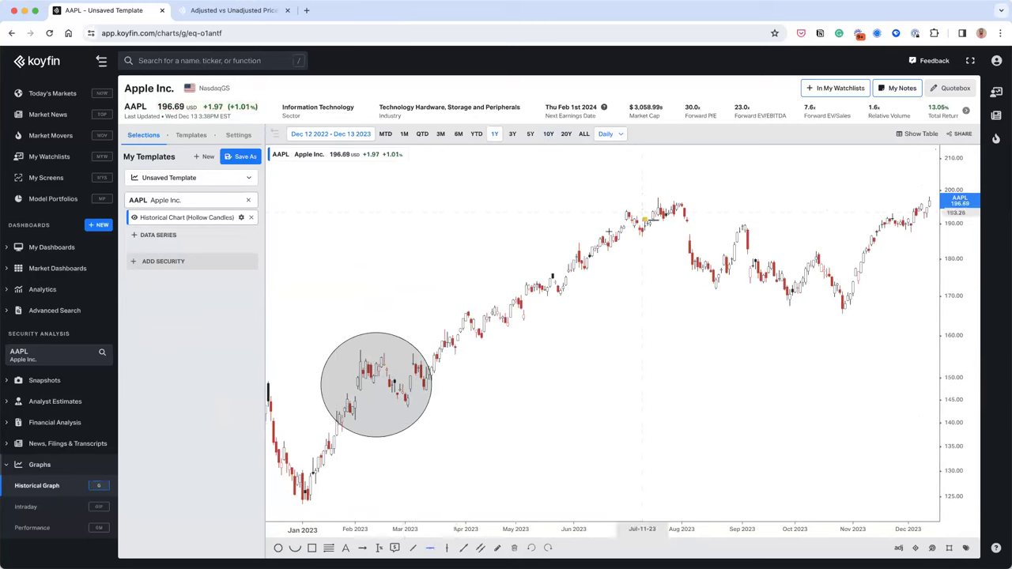
drag(603, 195, 593, 204)
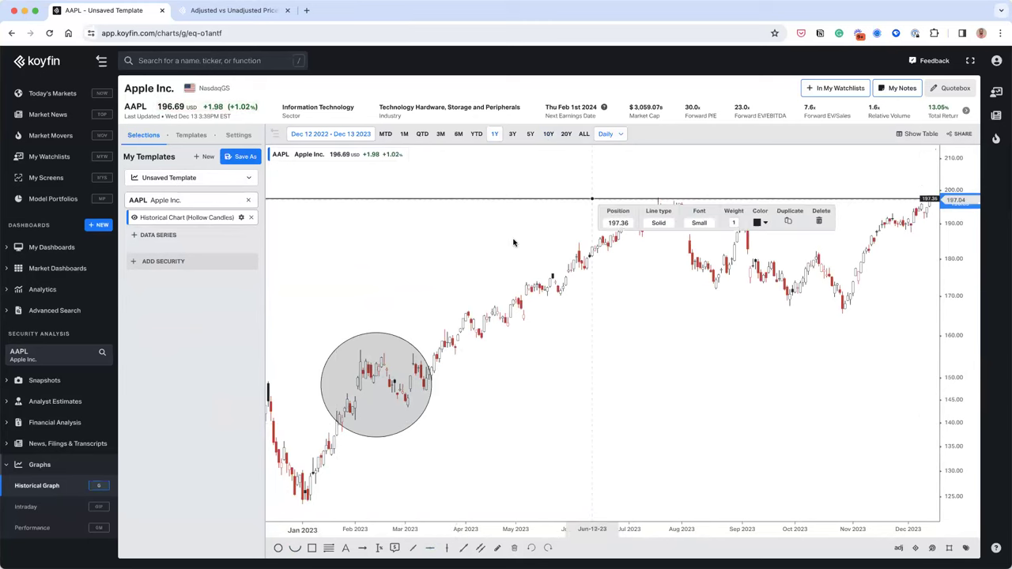
Add price labels at the late October 2023 low, the July 2023 peak and the late October 2022 high.
scroll(548, 226, down, 3)
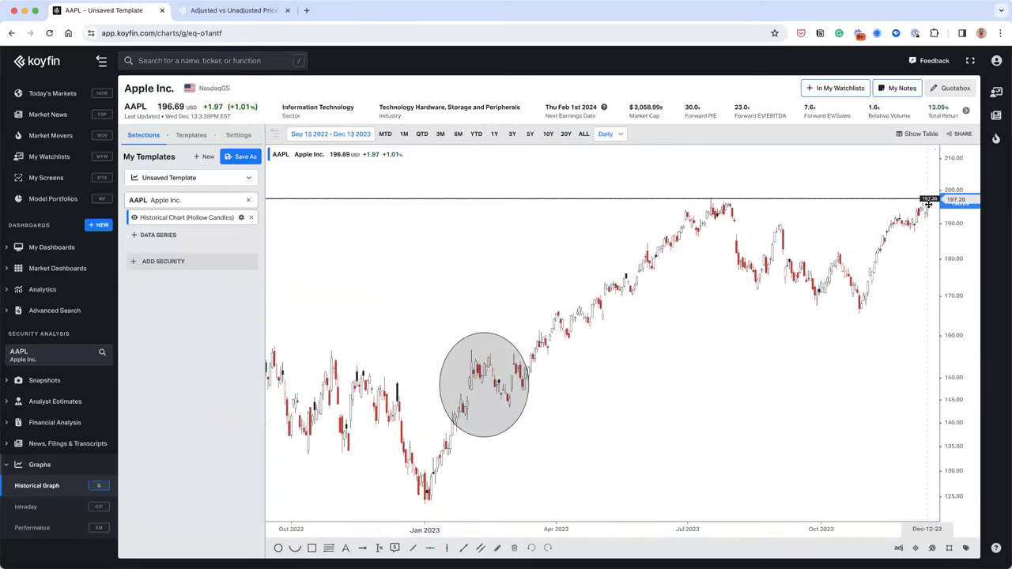
scroll(725, 324, right, 3)
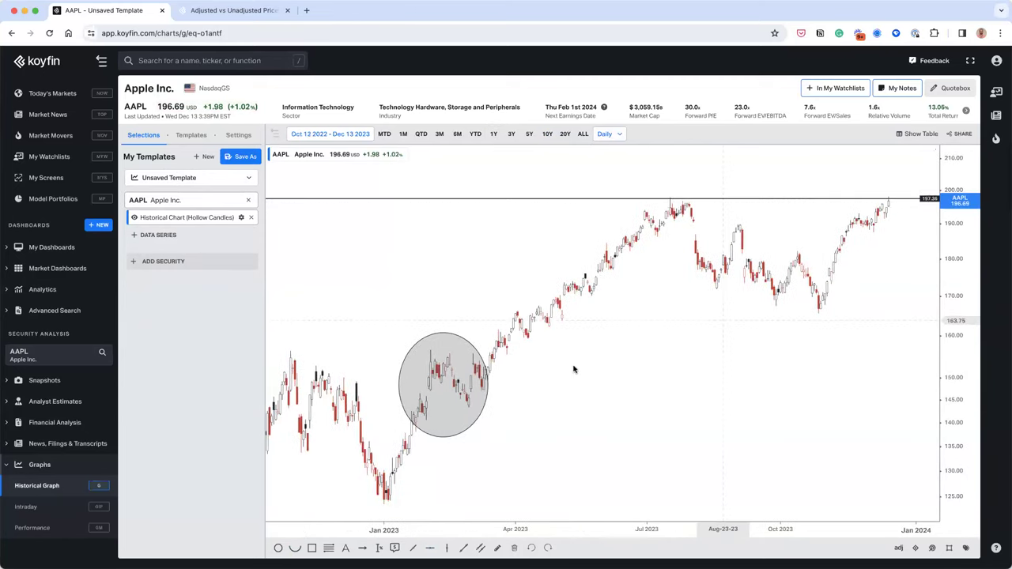
scroll(569, 419, down, 1)
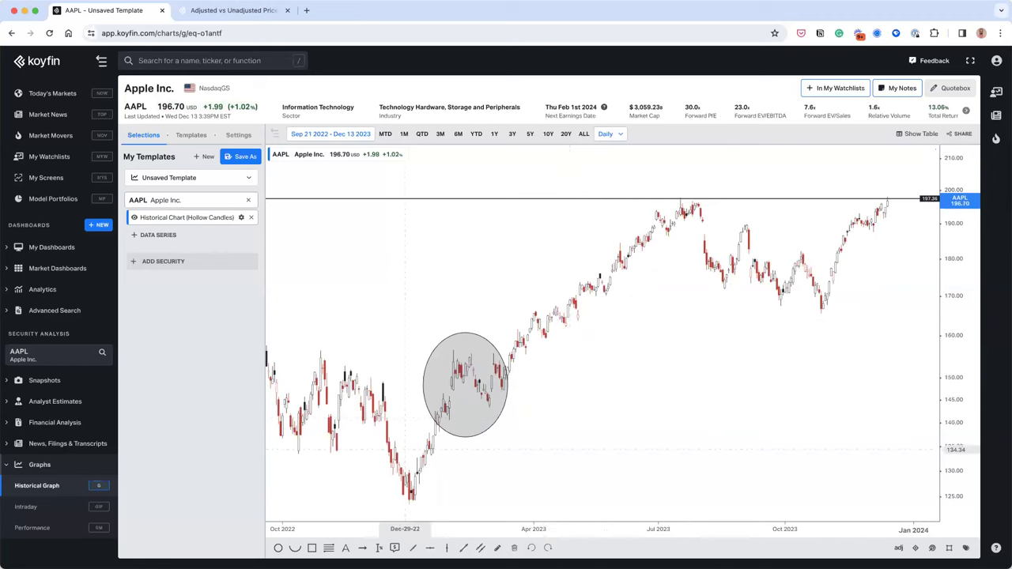
click(822, 315)
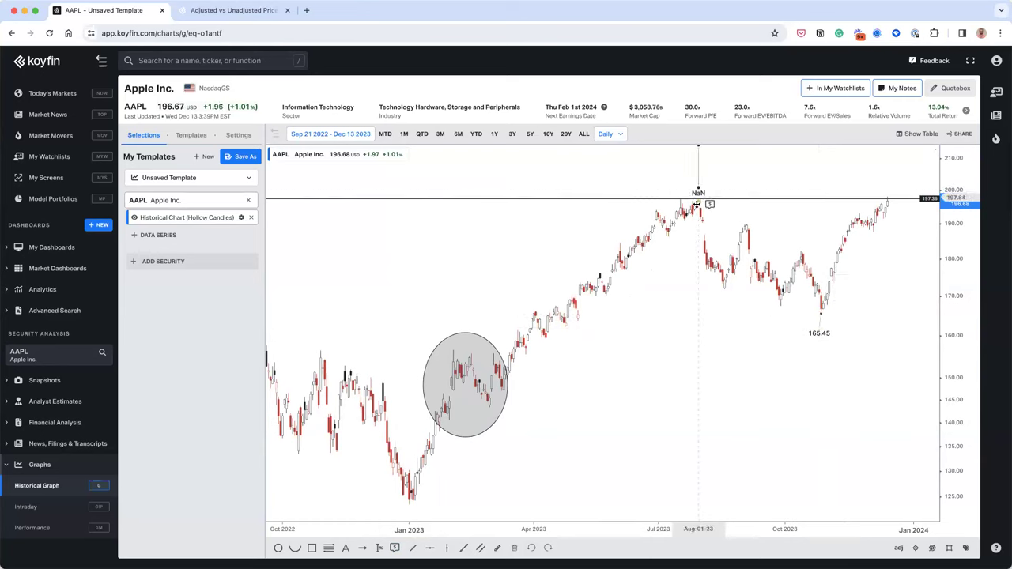
click(670, 191)
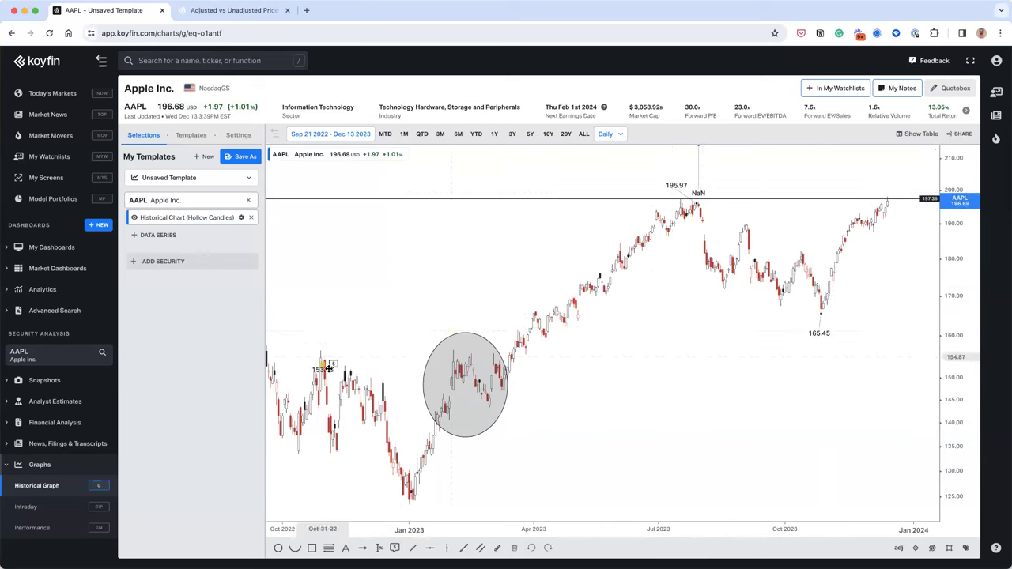
click(332, 337)
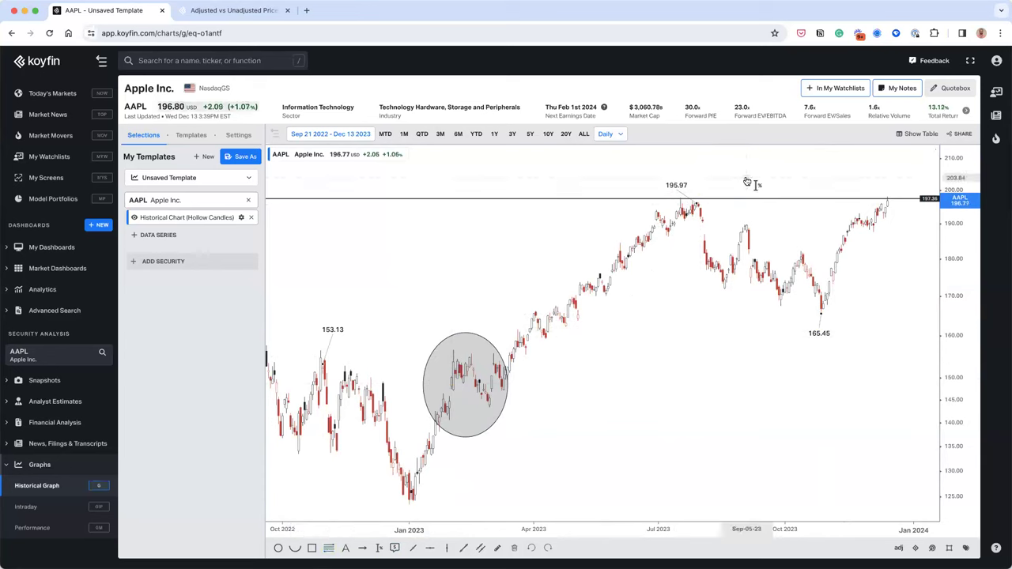
Draw percentage-change measurements from the October 2023 low to about 197.04 and from the January 2023 low to about 196.88.
drag(820, 311, 909, 199)
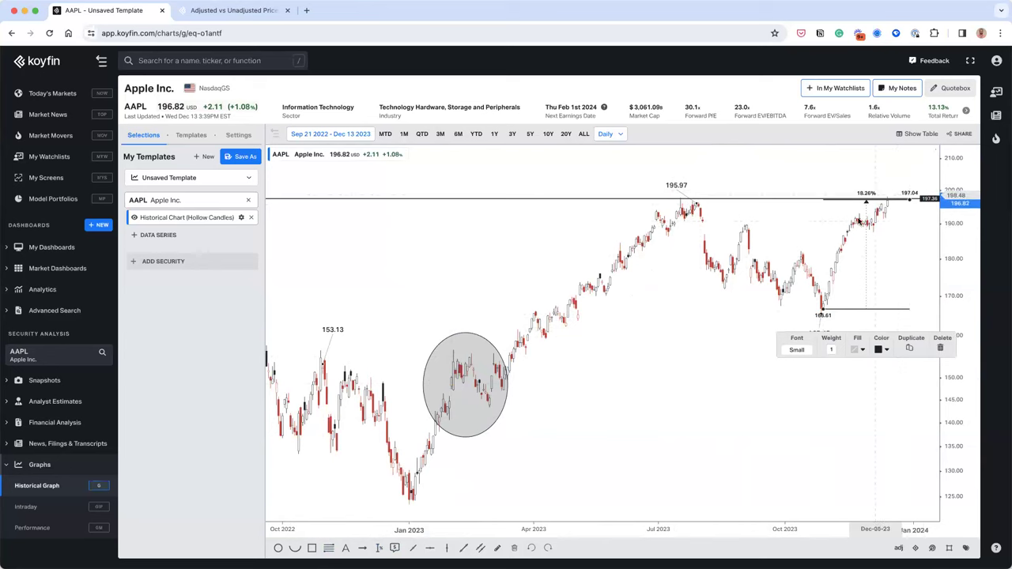
click(805, 305)
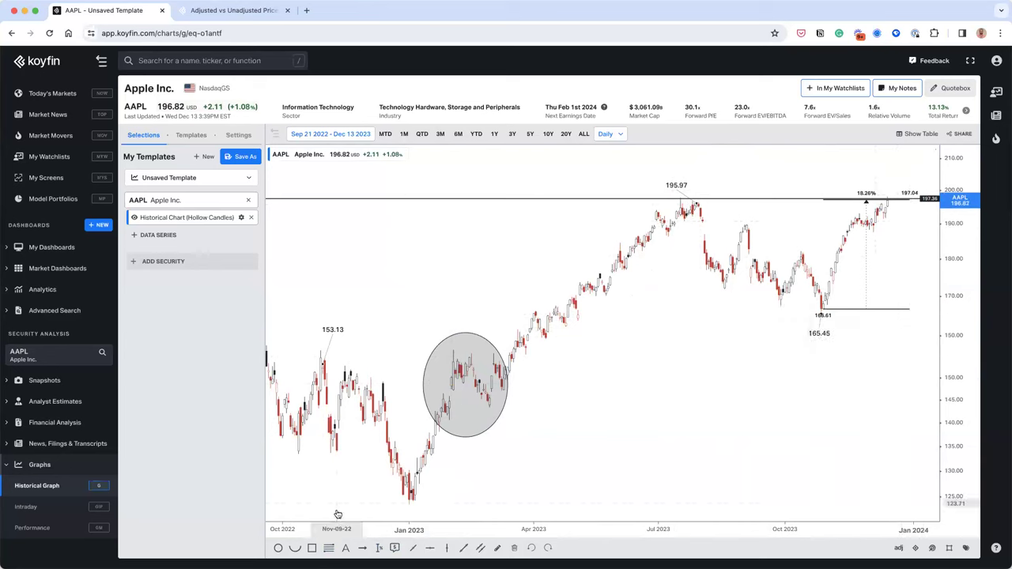
click(417, 514)
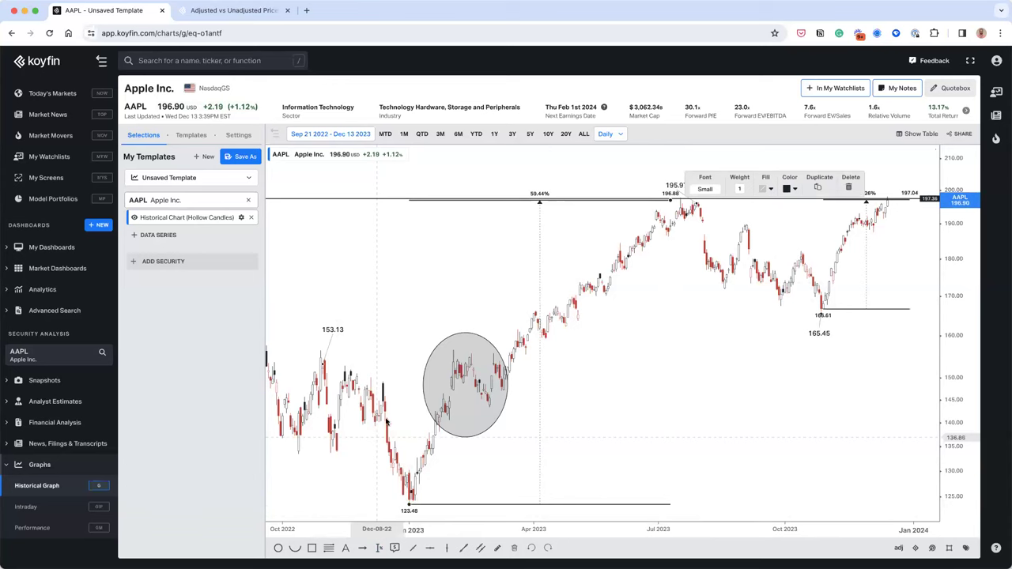
Move the horizontal line down to about 159.48 and draw a Fibonacci retracement from the late July 2023 high to about 161.91.
click(329, 548)
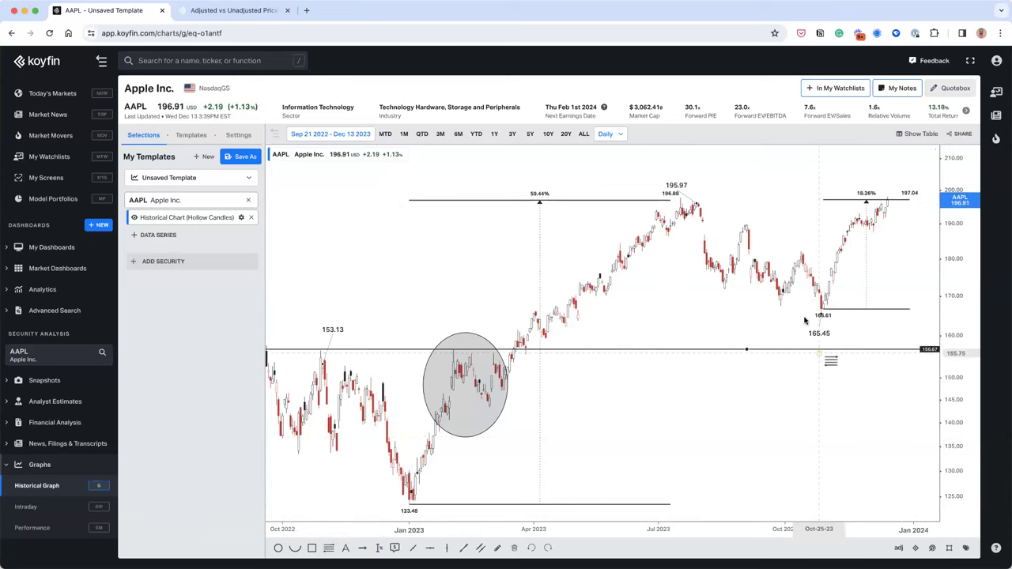
click(755, 338)
click(329, 548)
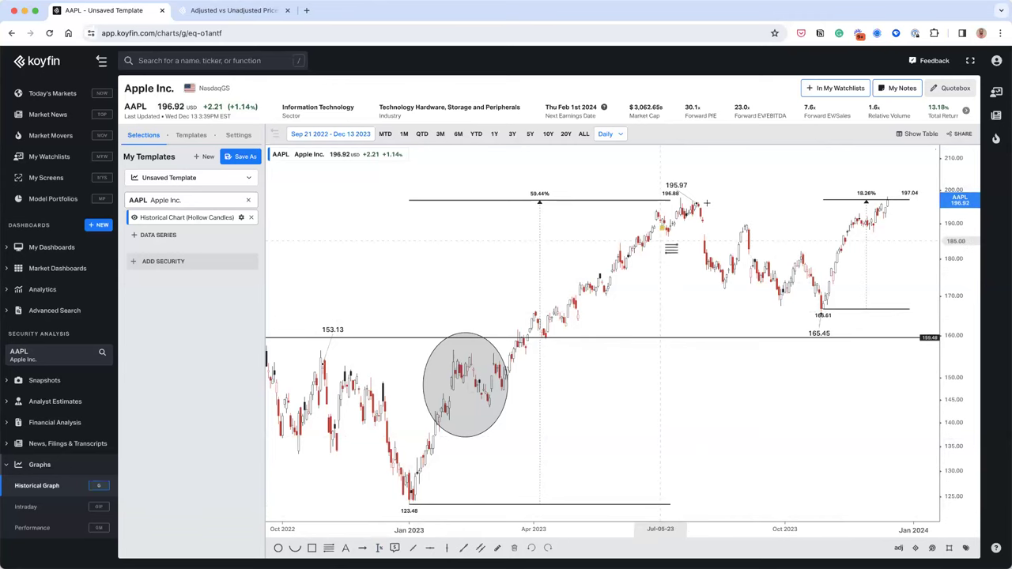
click(706, 203)
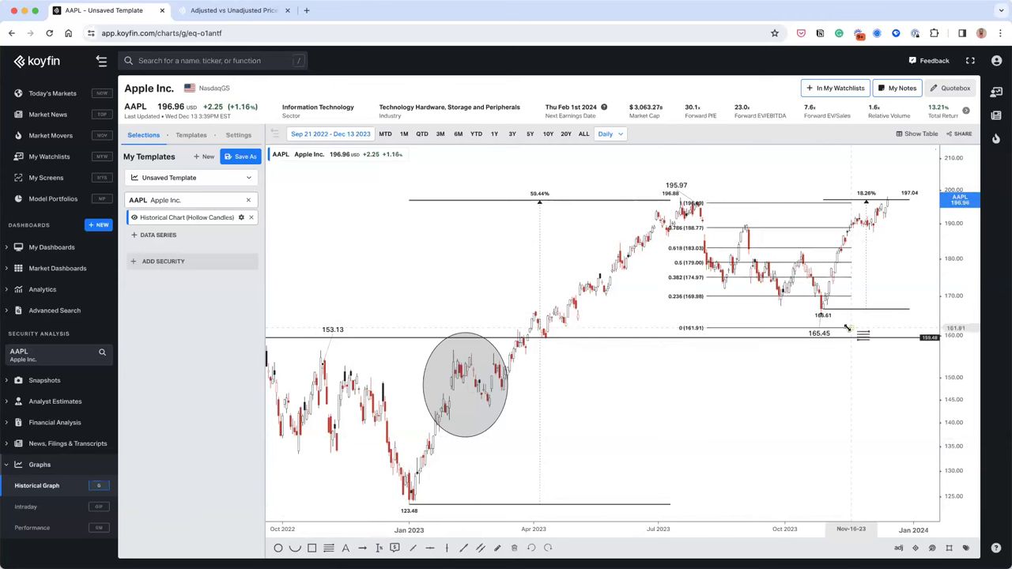
click(846, 327)
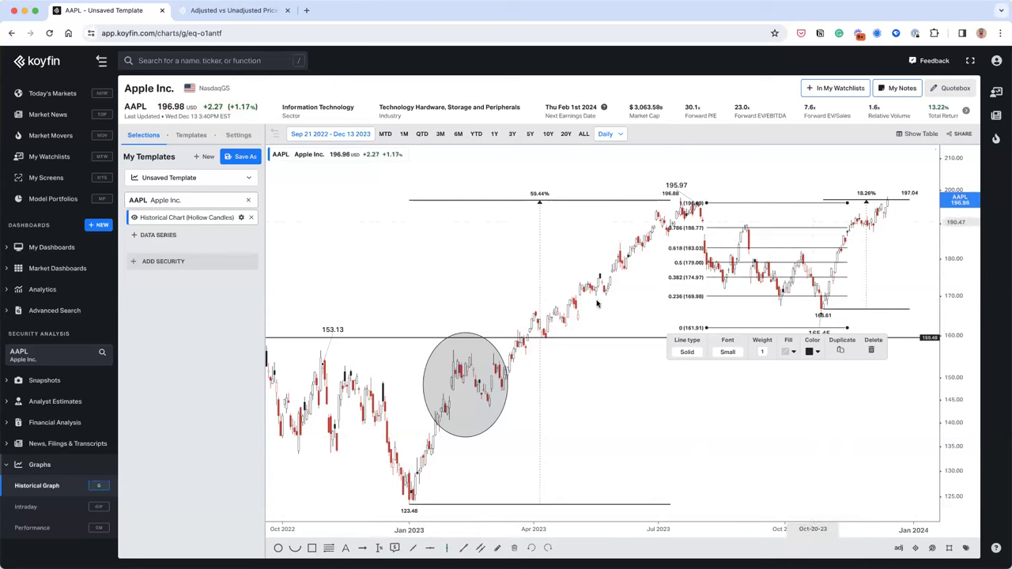
click(582, 399)
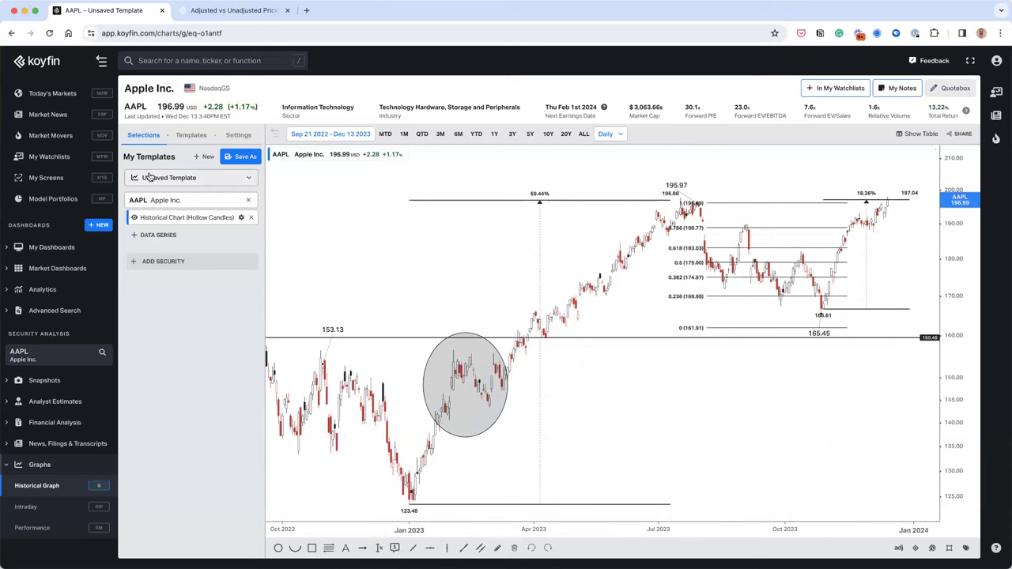
Apply the Price & Volume template to AAPL and draw a circle around the July 2023 price peak.
click(190, 177)
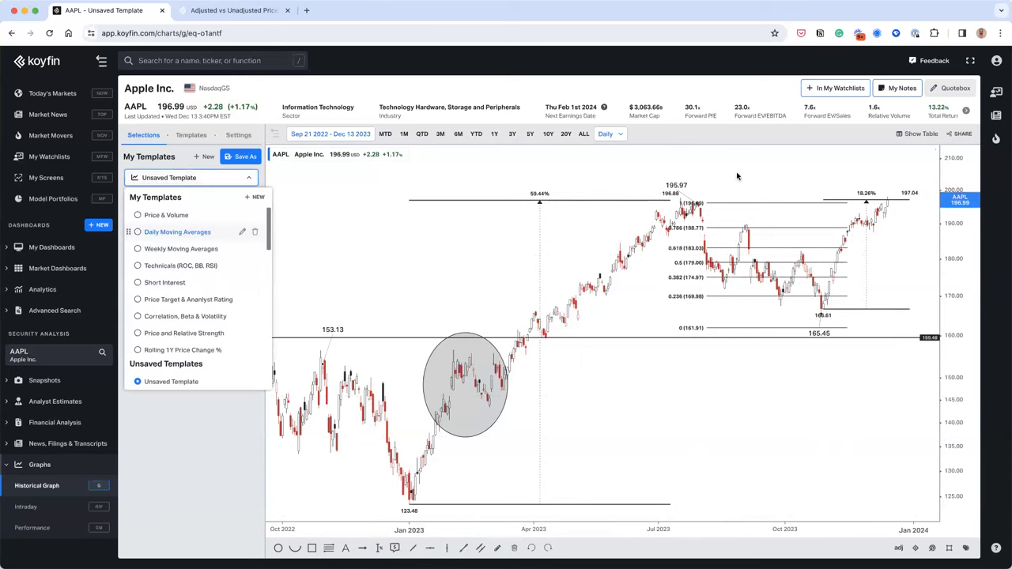
click(159, 216)
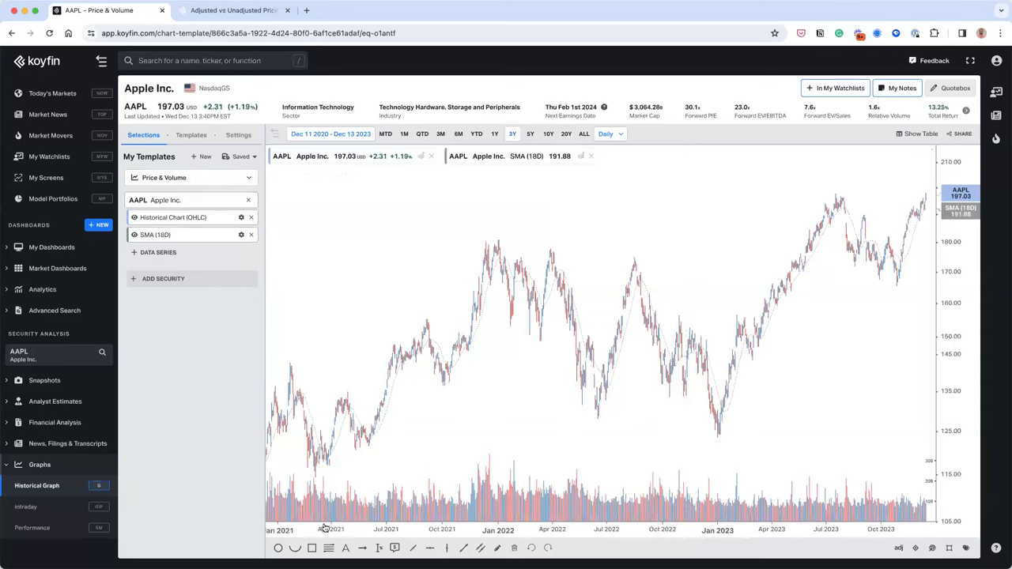
click(279, 548)
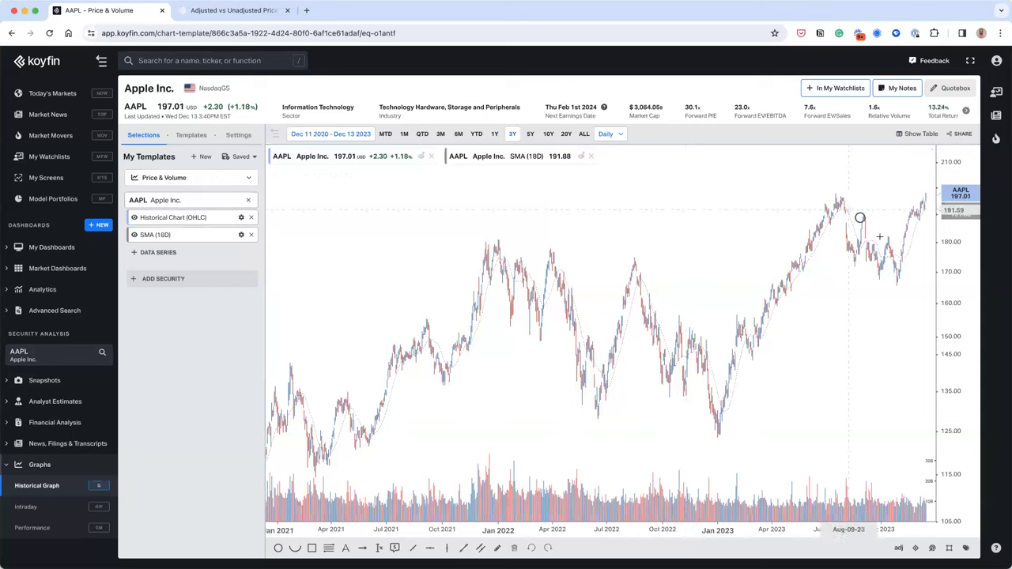
click(860, 218)
mouse_move(863, 220)
mouse_down()
mouse_move(854, 238)
mouse_move(853, 200)
mouse_up()
click(864, 214)
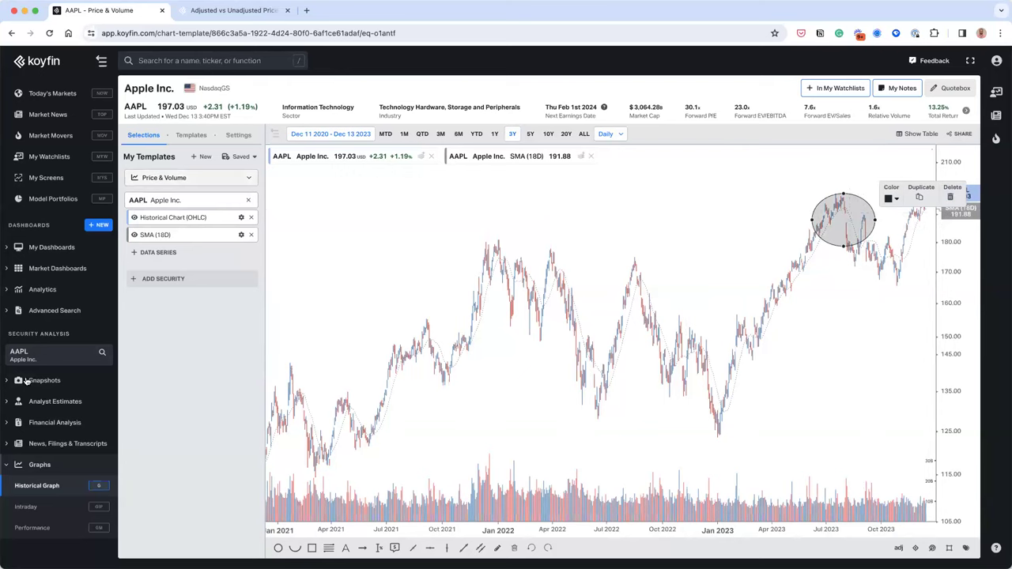
Switch the Price & Volume chart to META and back to AAPL.
click(151, 200)
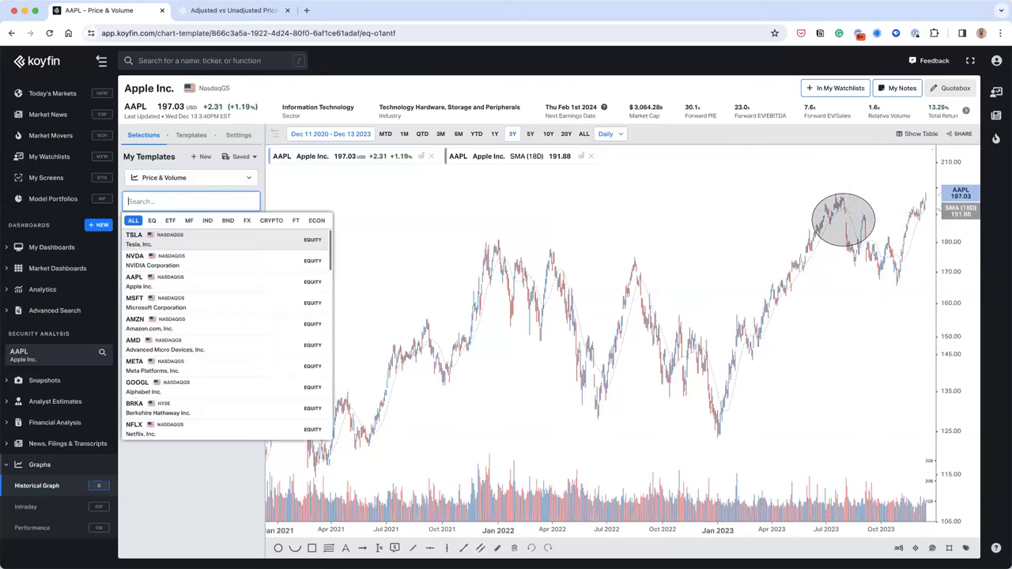
click(146, 365)
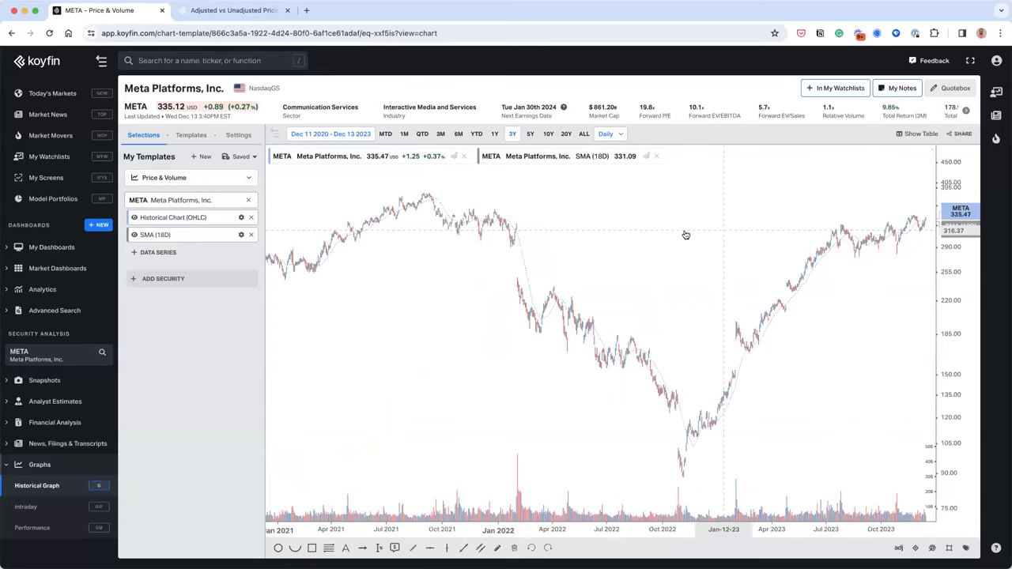
click(150, 200)
text(aap)
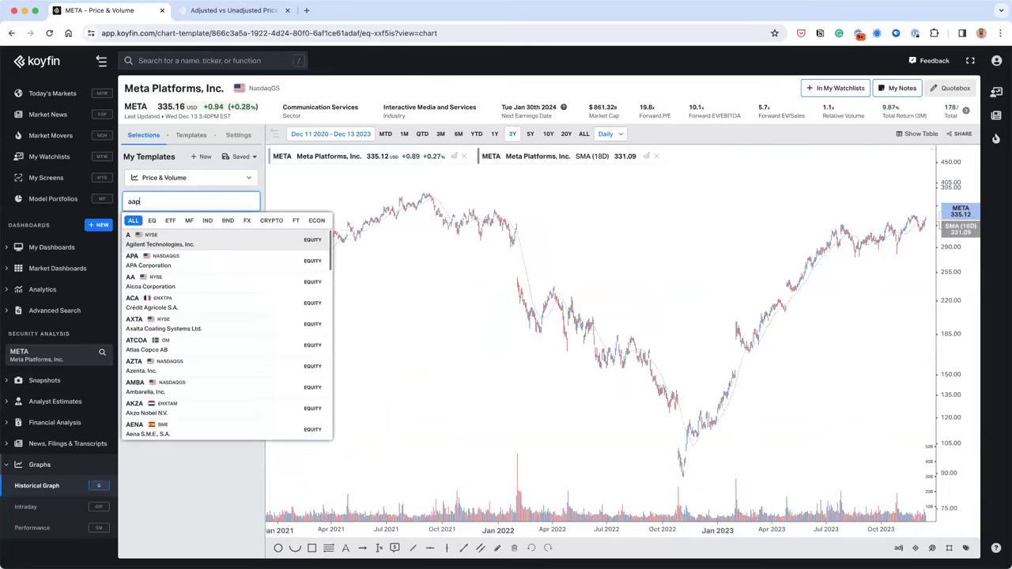
text(l)
key(Return)
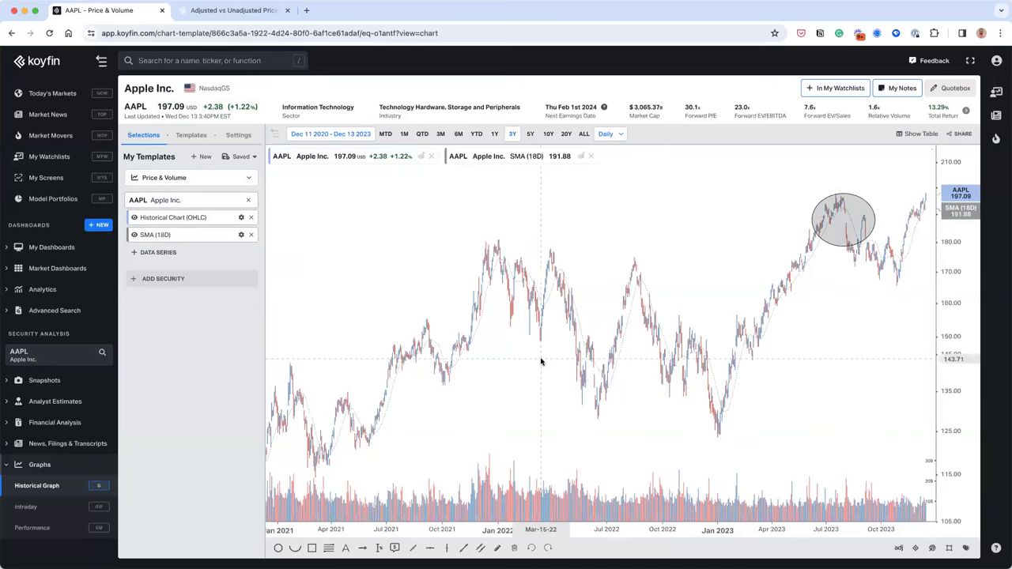
Apply the Monthly Total Return % template to the AAPL chart.
scroll(563, 313, down, 2)
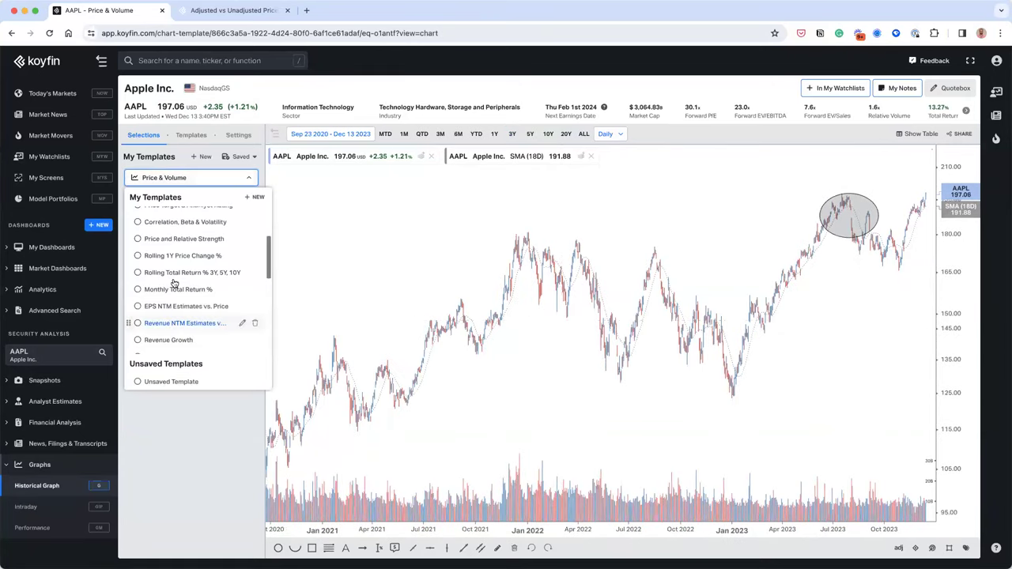
scroll(173, 285, up, 1)
scroll(176, 317, down, 2)
scroll(176, 280, down, 1)
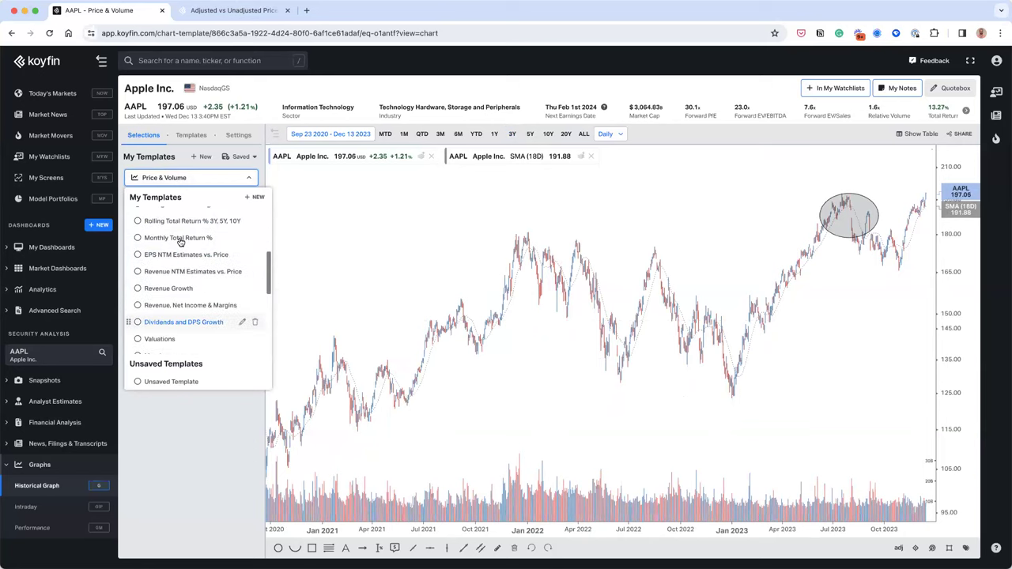
click(180, 237)
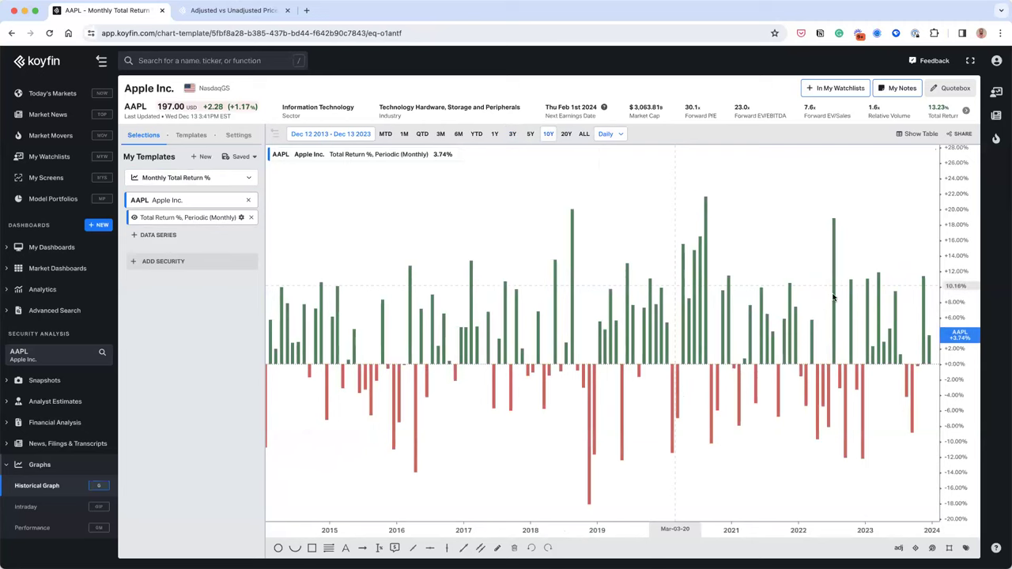
Change the charted security from AAPL to SPY on ARCA, with a 10Y date range.
click(173, 204)
text(spy)
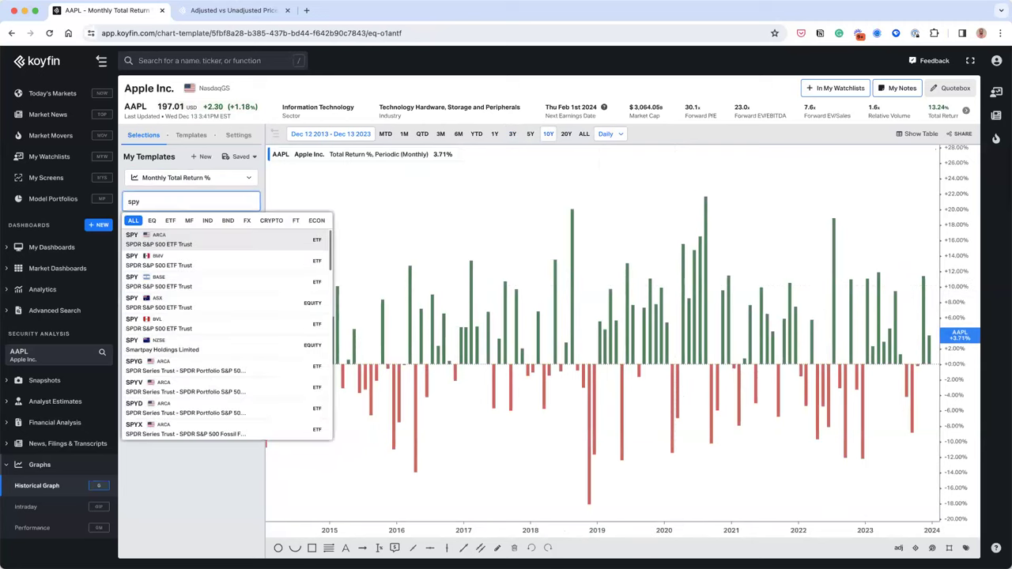
key(Return)
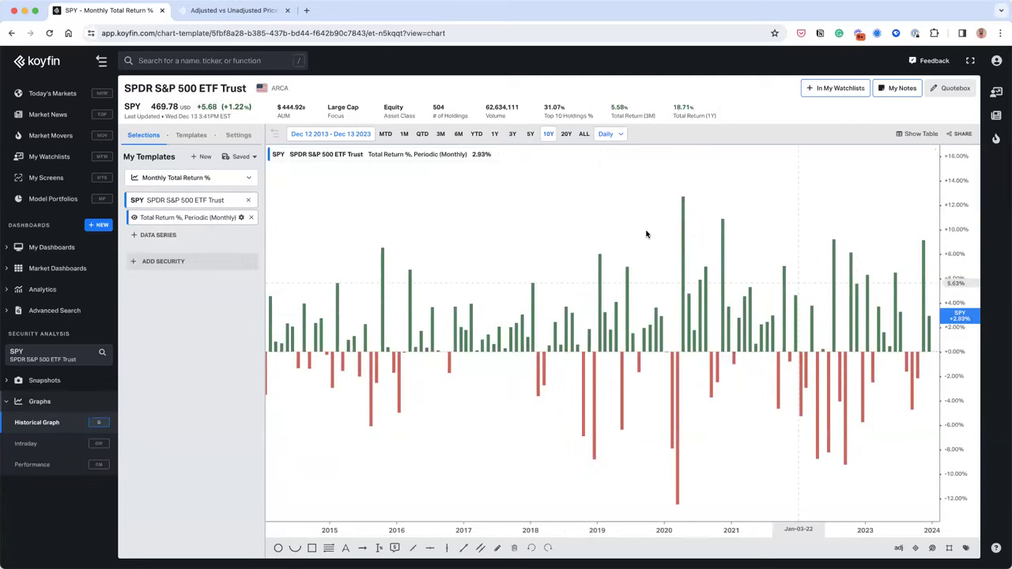
click(548, 134)
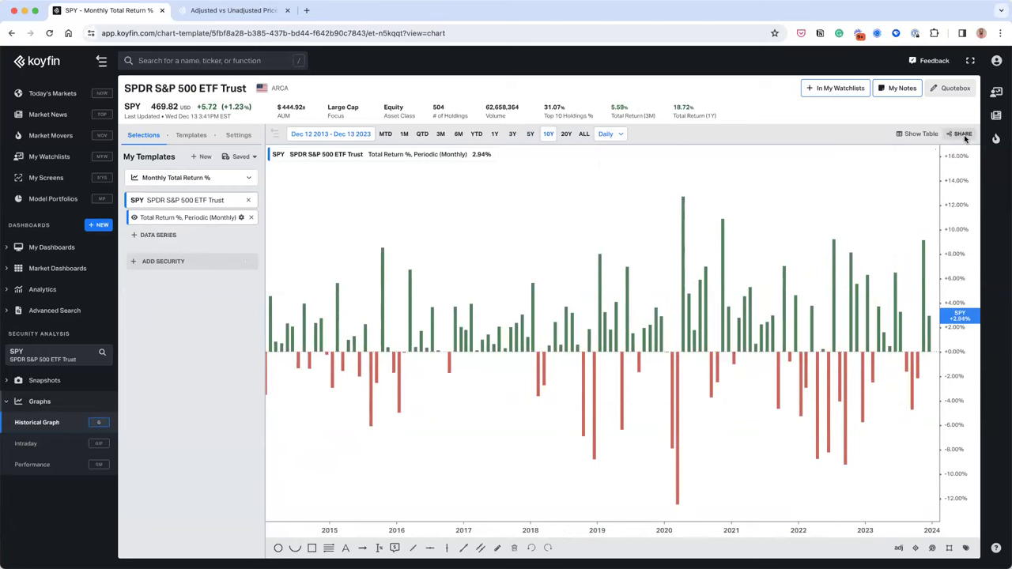
Open the graph's sharing settings and upload the Hightower image as the custom logo.
click(964, 135)
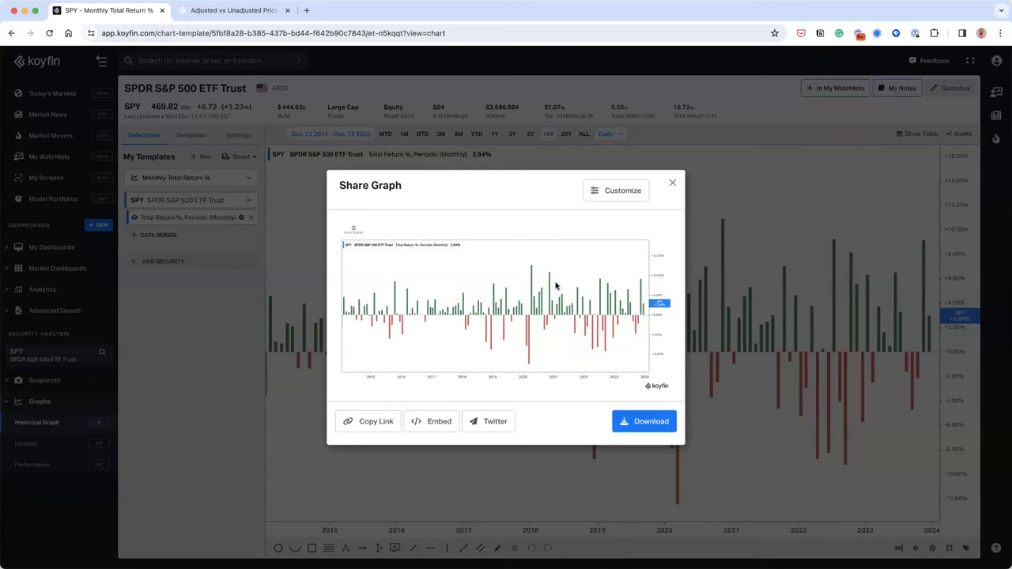
click(621, 194)
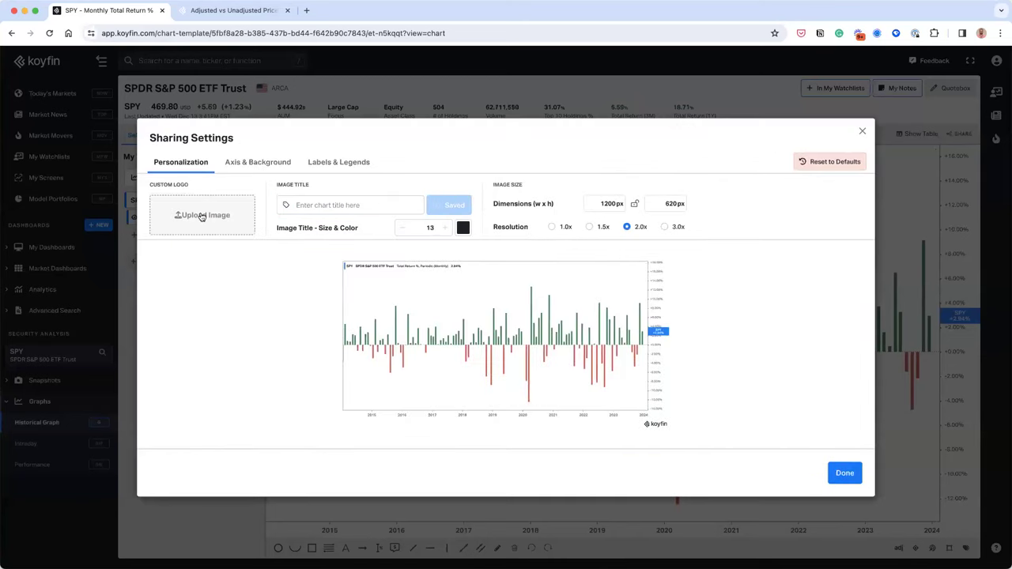
click(202, 217)
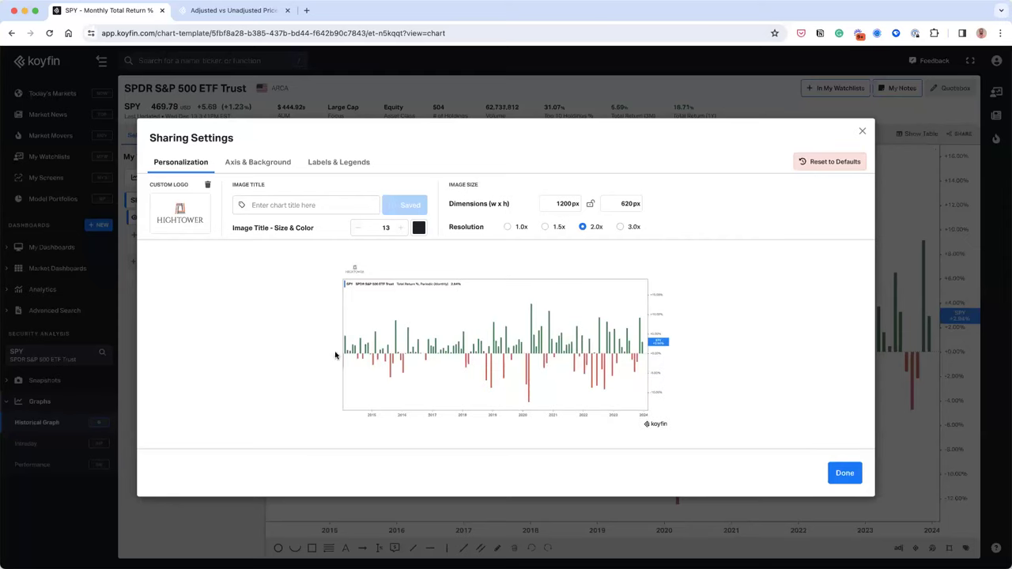
Set the shared image's title to "AAPL Monthly Returns" with a title size of 30.
click(312, 207)
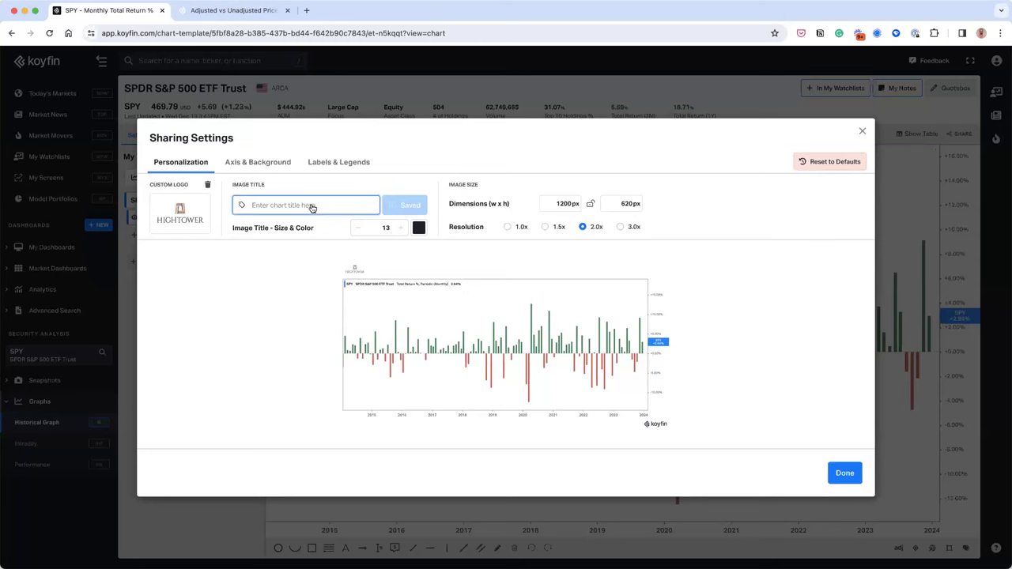
text(AAPL Monthly Ret)
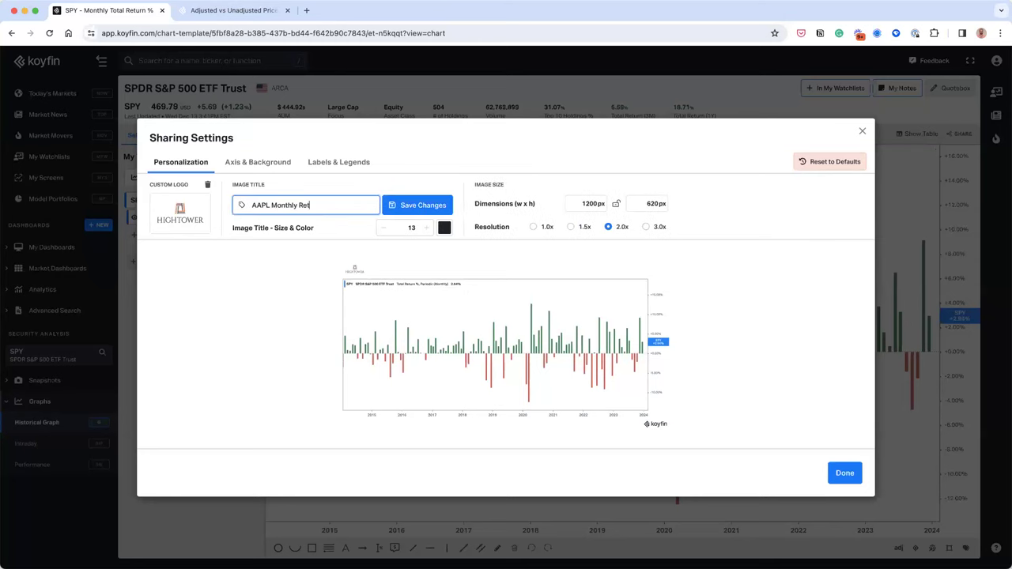
text(urns)
click(407, 206)
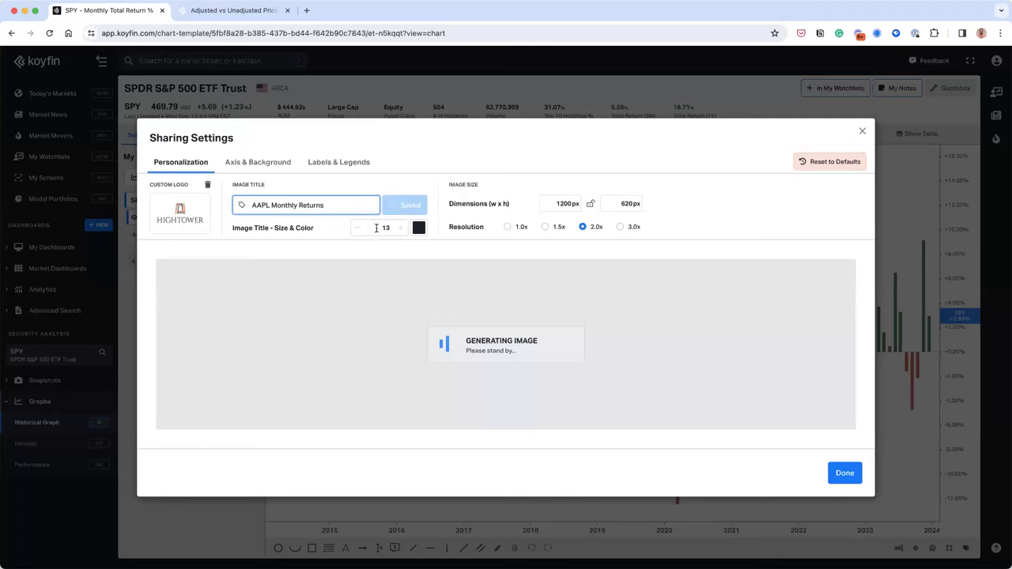
click(381, 228)
double_click(391, 227)
text(30)
click(546, 245)
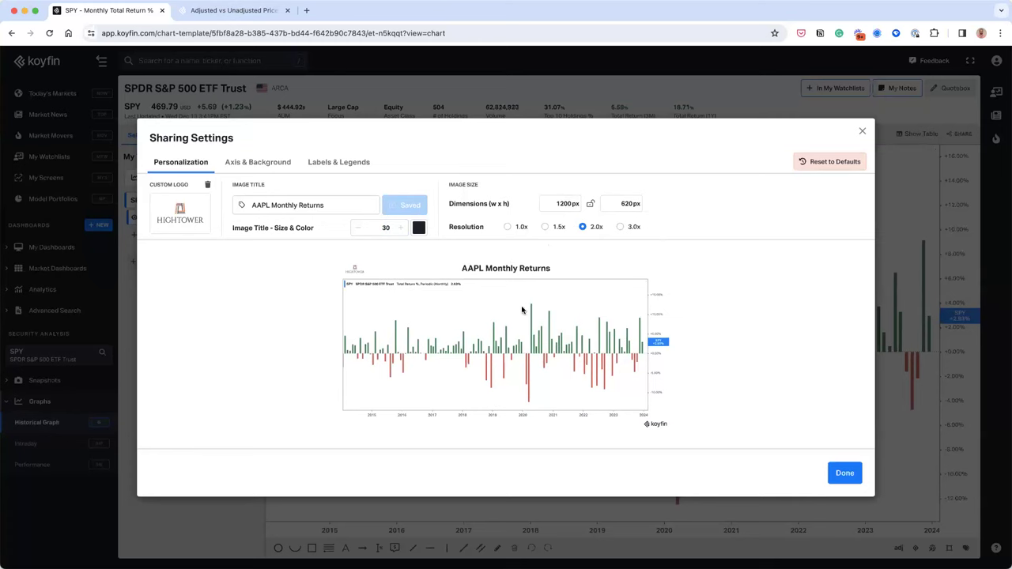
Finish the sharing settings and copy the customized graph image from the share dialog.
right_click(520, 333)
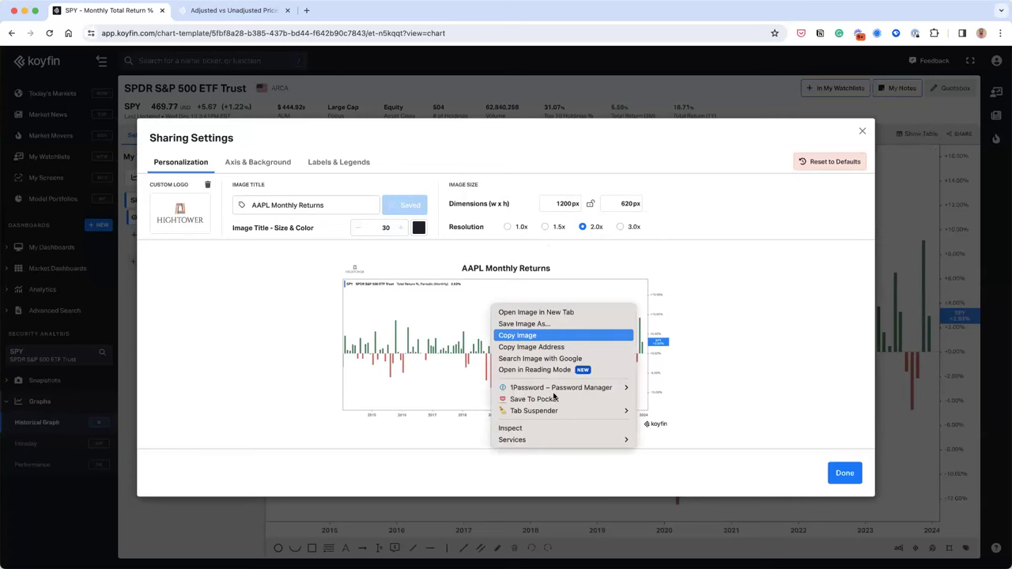
click(850, 473)
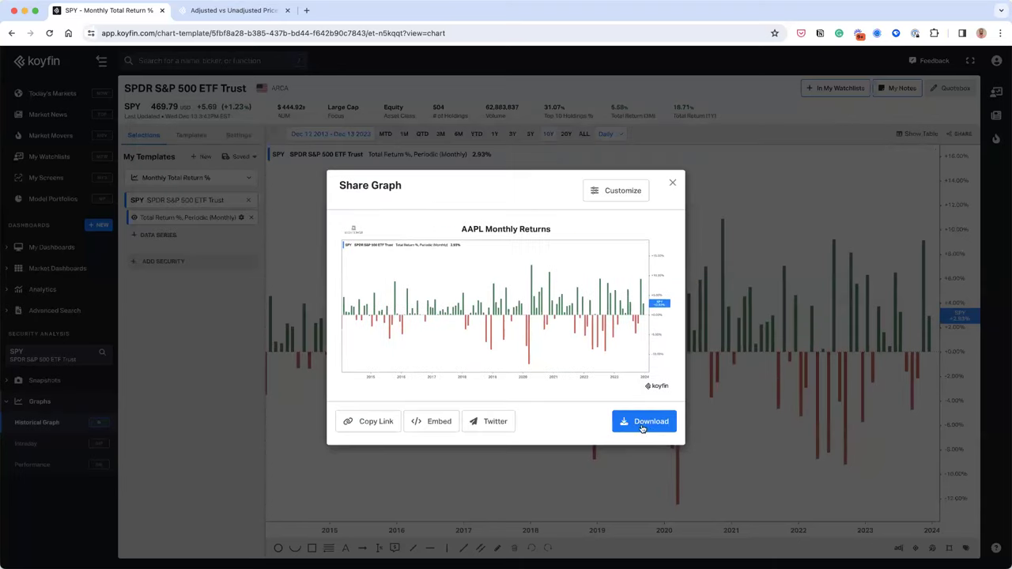
right_click(487, 274)
click(520, 305)
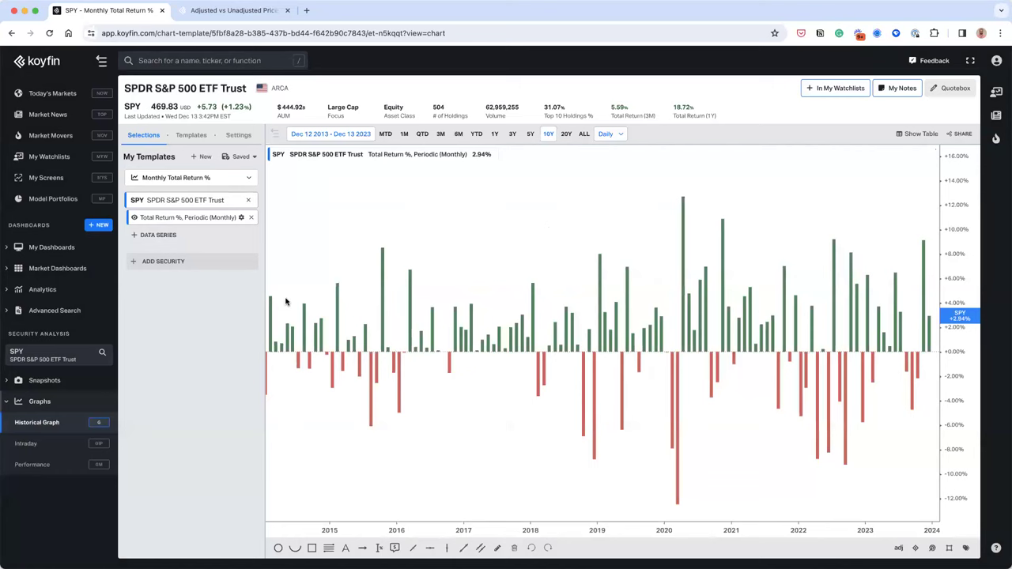
click(673, 183)
Change the charted security from SPY back to AAPL in the Monthly Total Return % template.
click(175, 200)
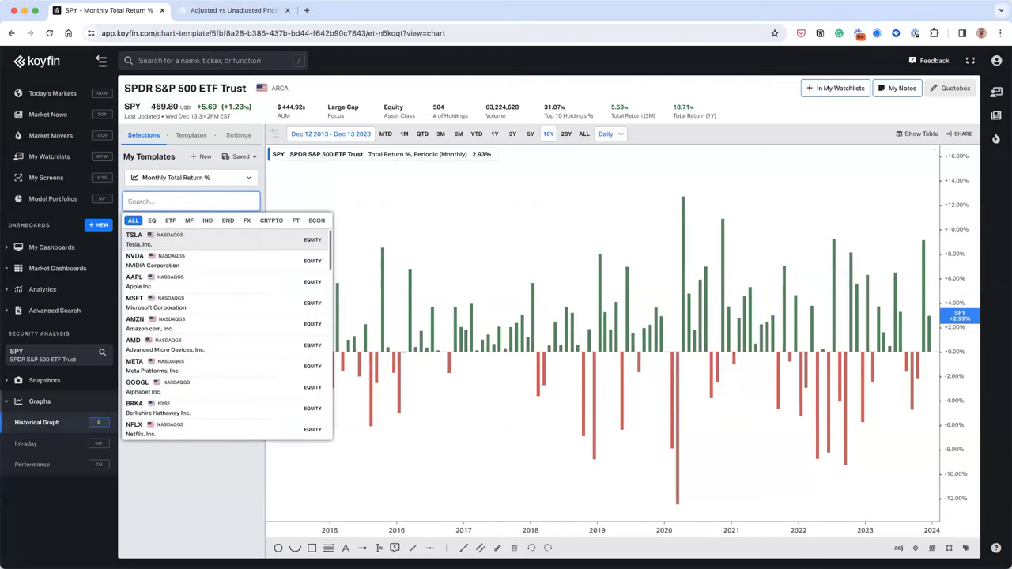
text(aalp)
key(BackSpace)
key(BackSpace)
text(p)
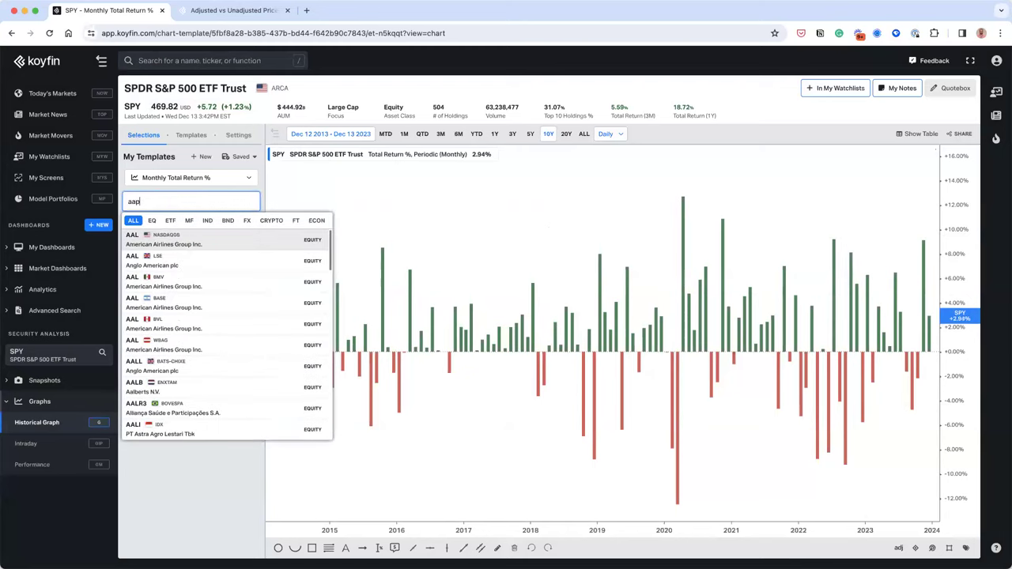
text(l)
key(Return)
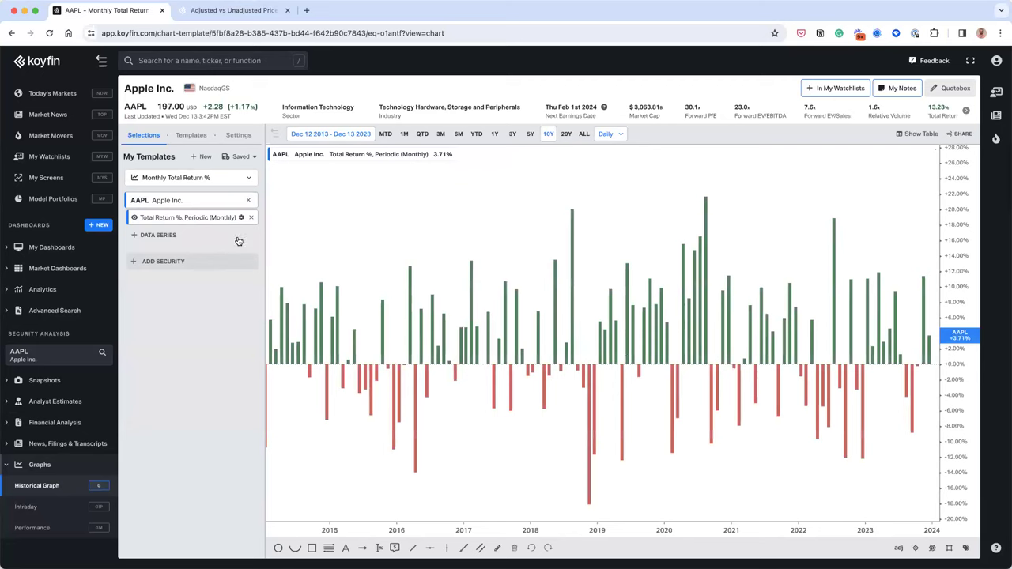
Remove the Total Return %, Periodic (Monthly) series and switch the AAPL chart to the Unsaved Template.
click(251, 217)
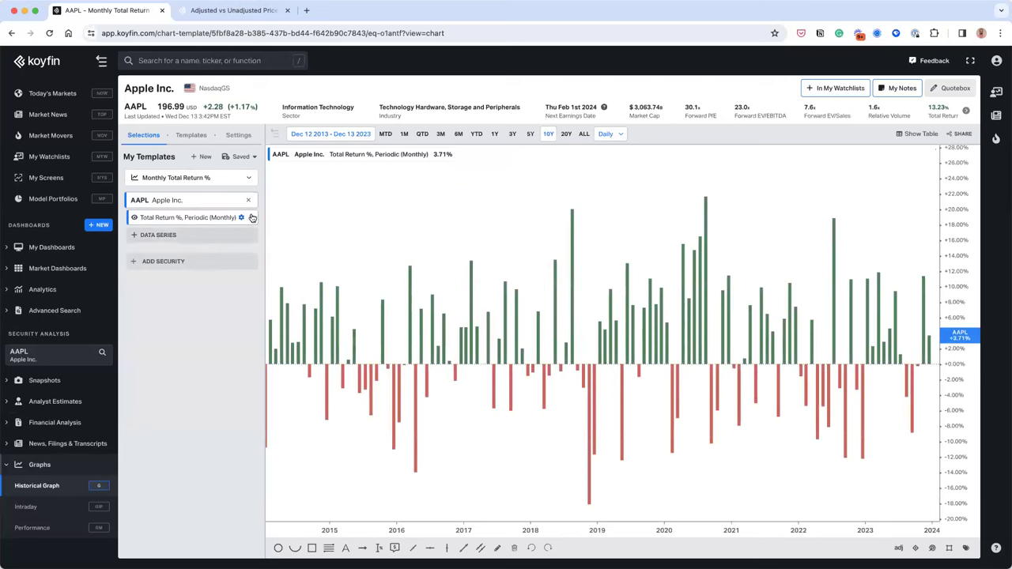
click(167, 181)
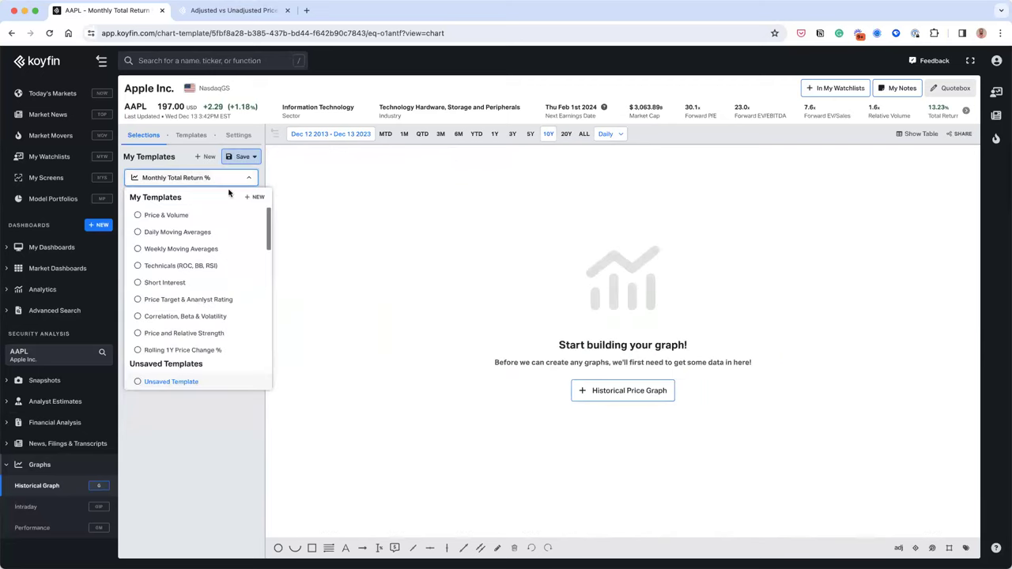
click(221, 234)
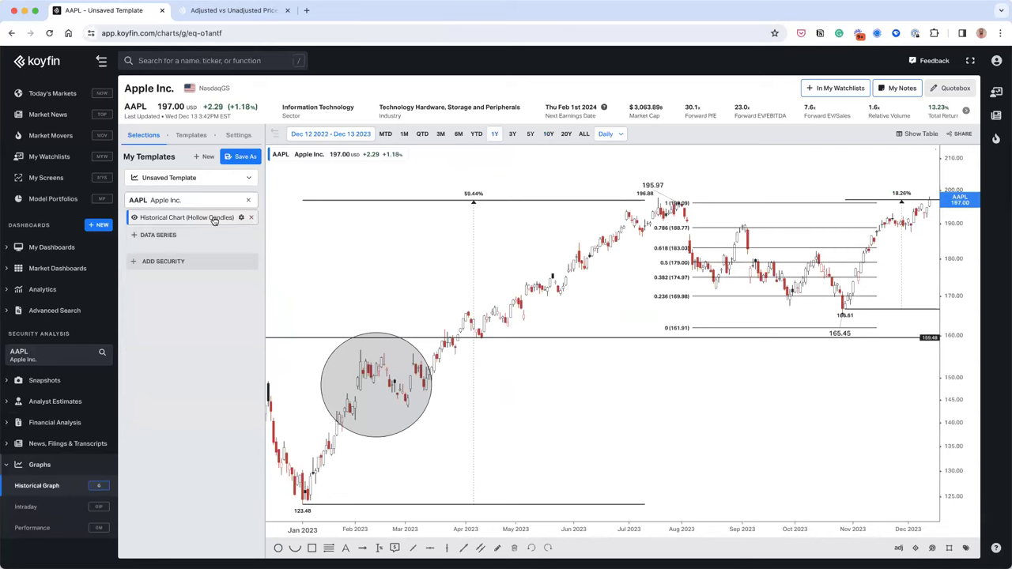
Clear all drawings from the AAPL price chart and add Total Revenues (LTM) as a data series.
click(515, 549)
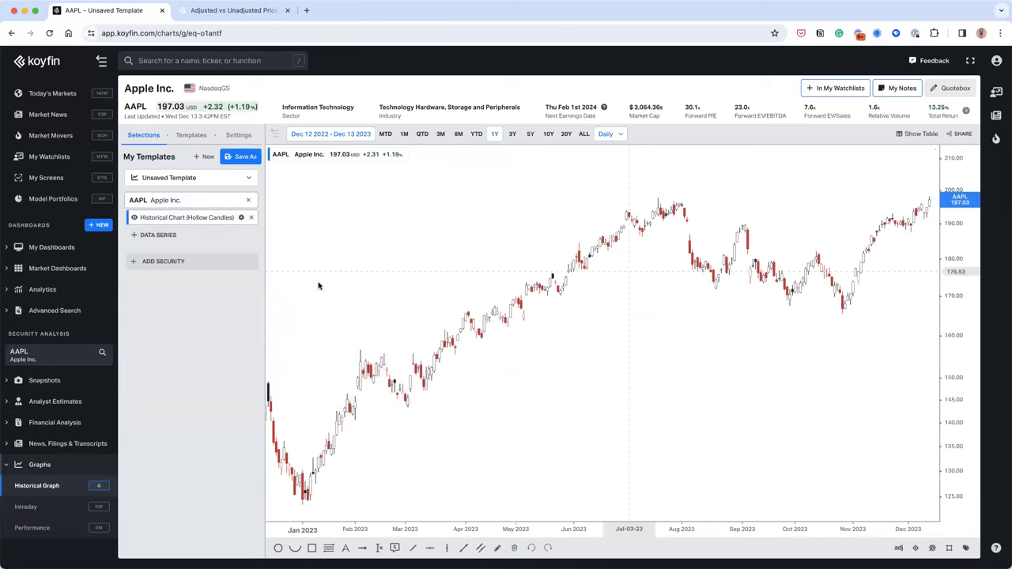
click(168, 235)
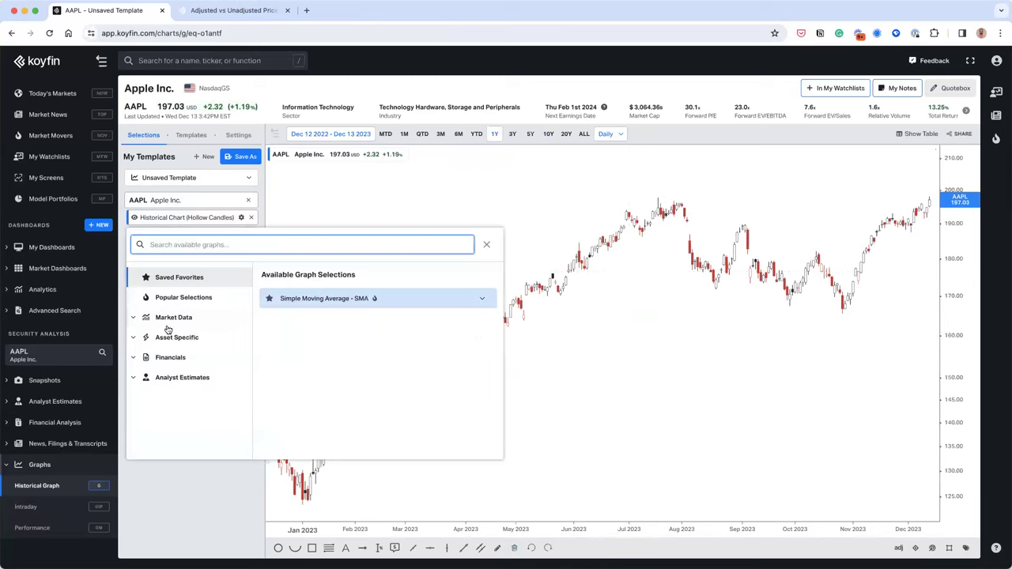
click(169, 357)
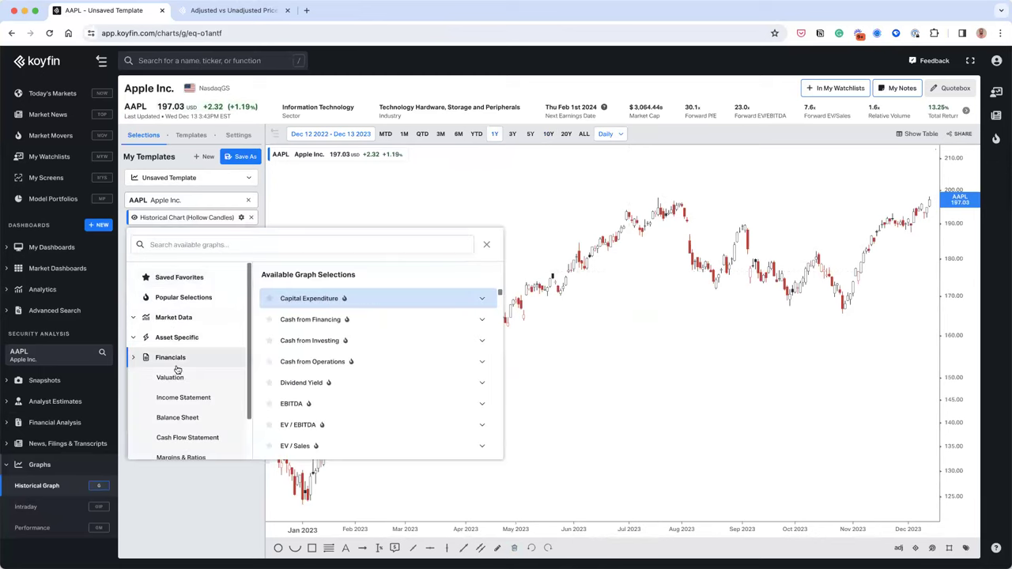
scroll(176, 388, down, 1)
click(176, 386)
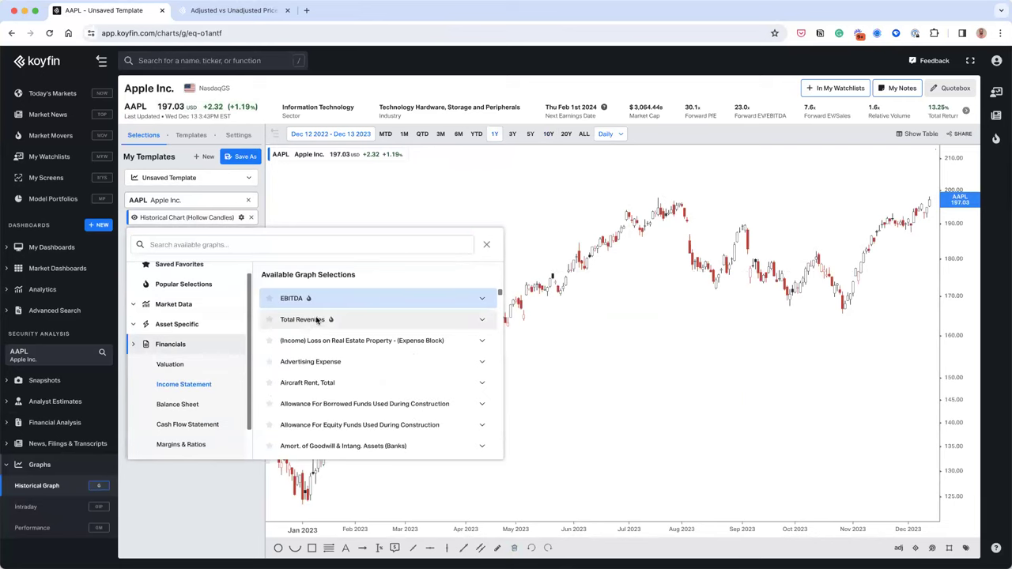
click(318, 320)
click(347, 298)
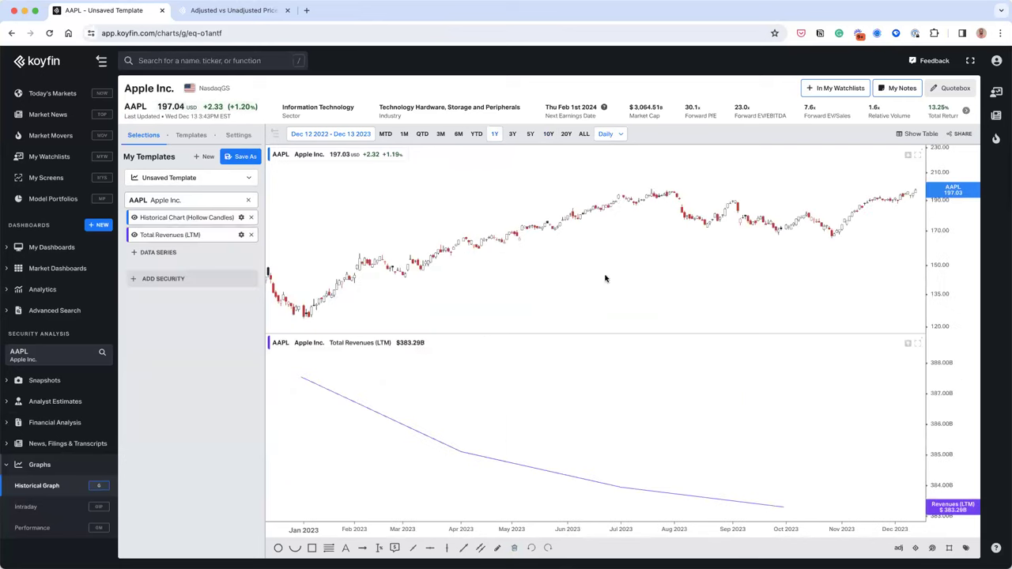
Set the chart range to 20 years and display the Total Revenues (LTM) series as bars.
click(566, 134)
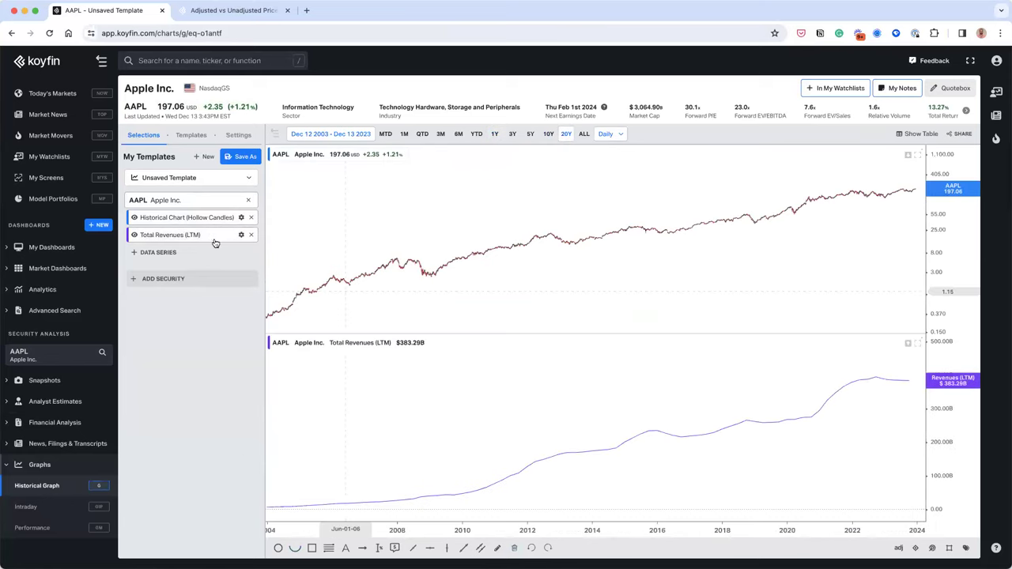
click(242, 235)
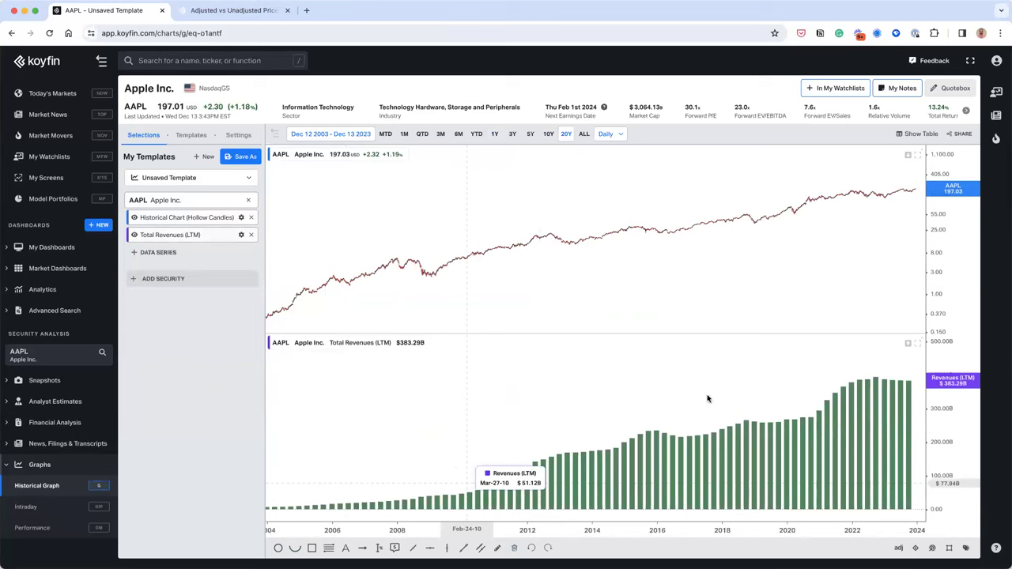
Transform the AAPL Total Revenues data to QoQ Growth % and extend the charted period back to mid-2004.
click(241, 235)
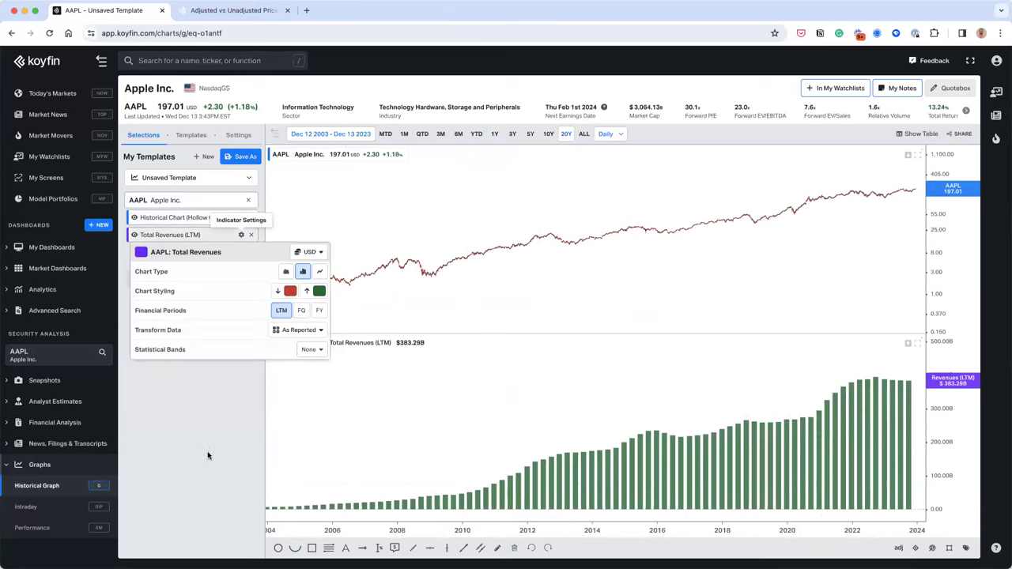
click(291, 332)
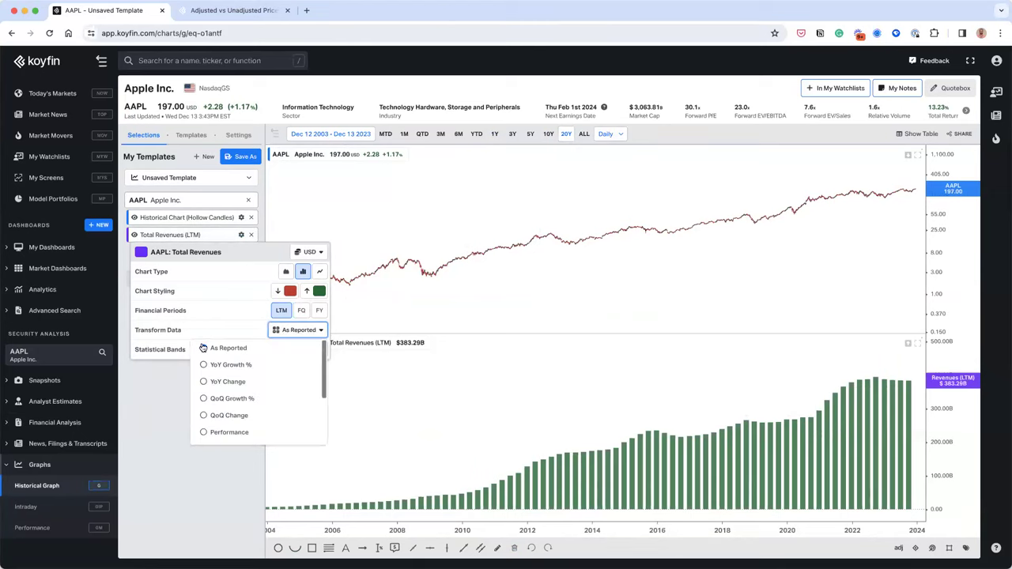
click(204, 401)
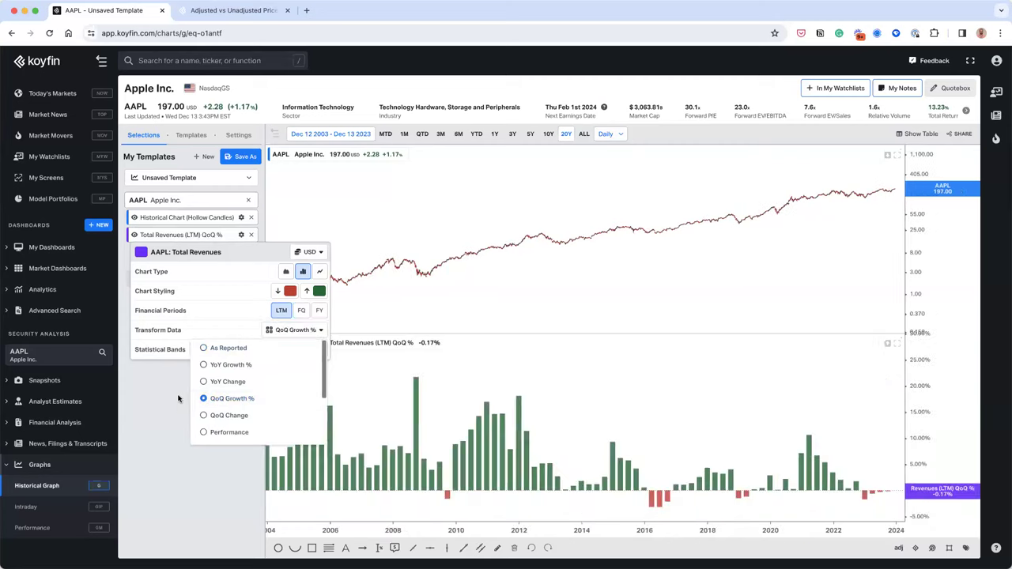
click(899, 506)
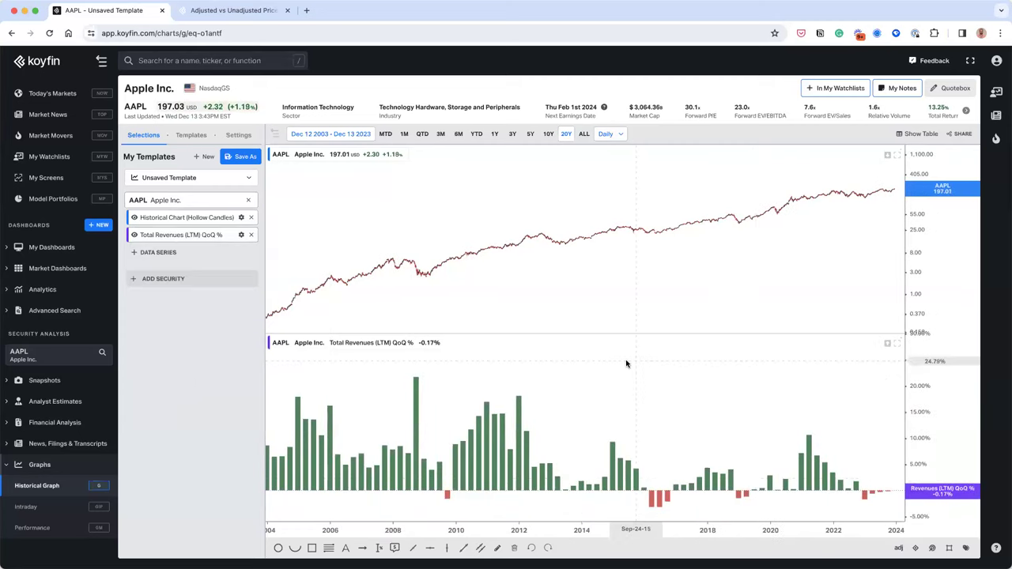
scroll(467, 439, down, 1)
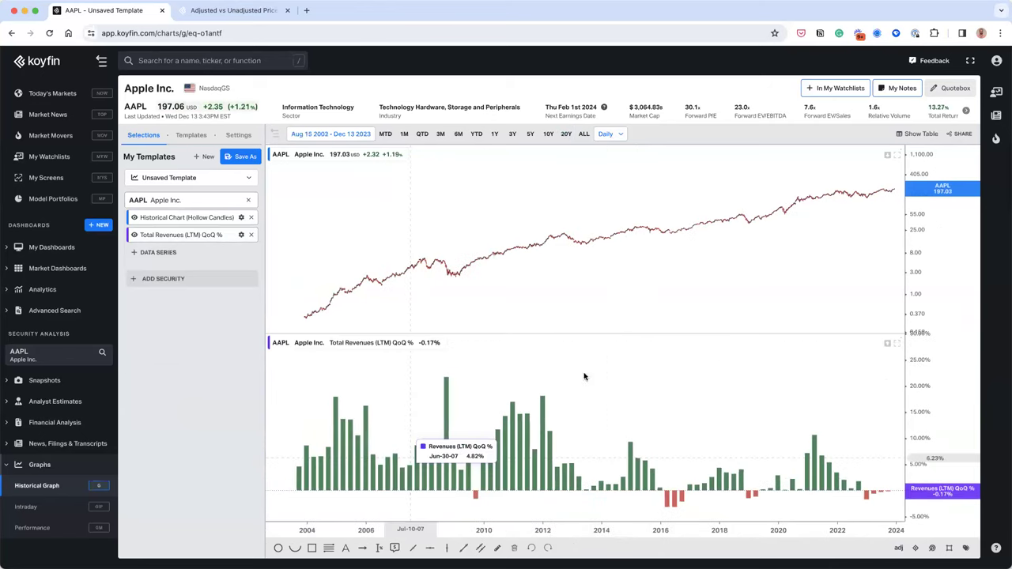
scroll(550, 450, down, 1)
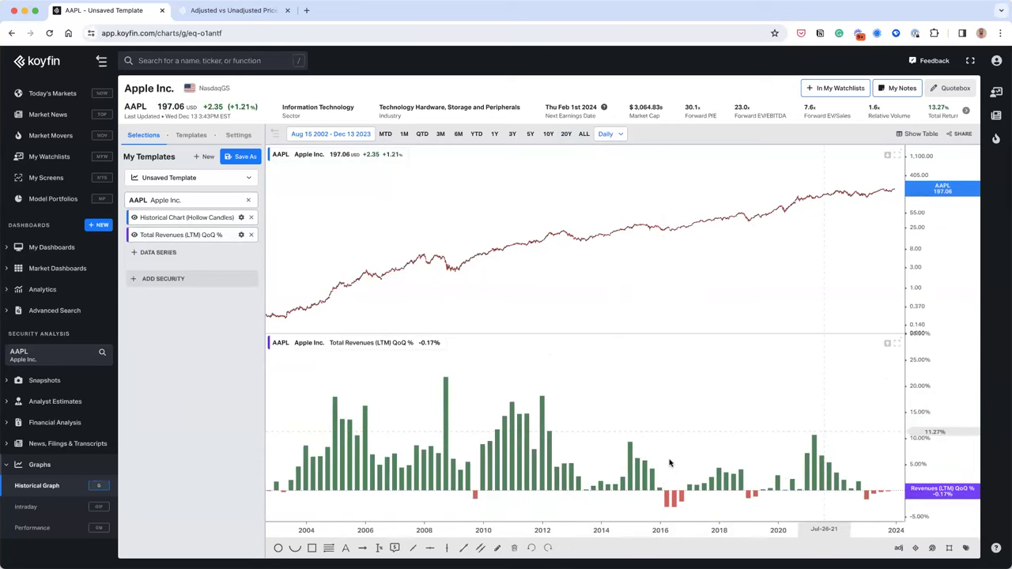
scroll(672, 463, up, 1)
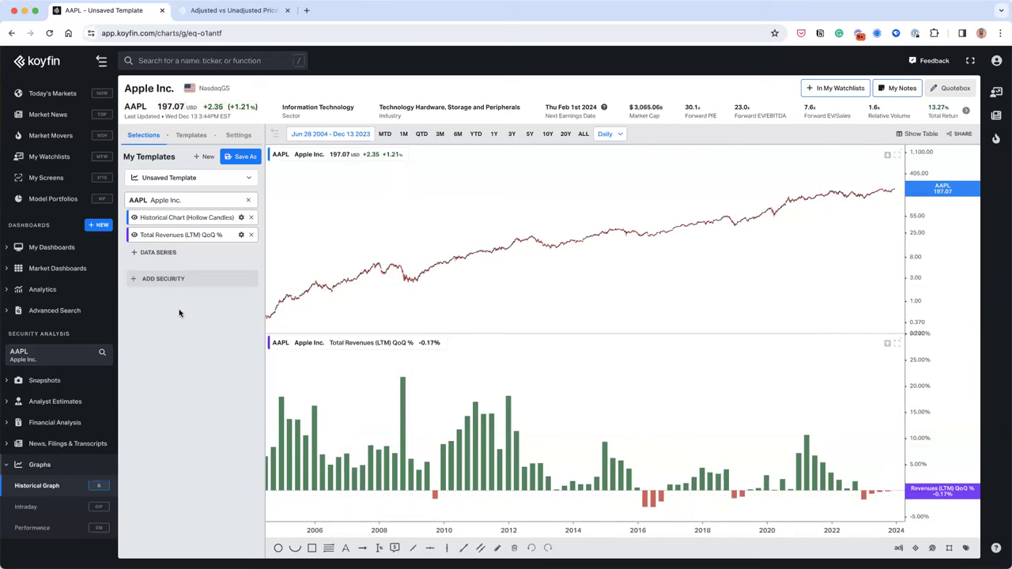
Add Amazon (AMZN) as a second security and remove the Historical Chart series from both AAPL and AMZN.
click(167, 279)
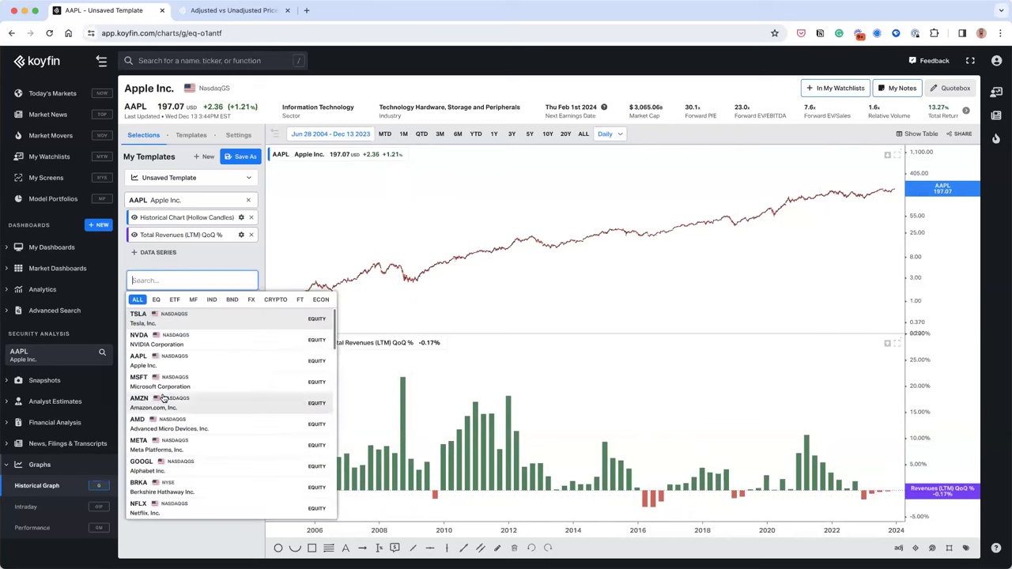
click(174, 361)
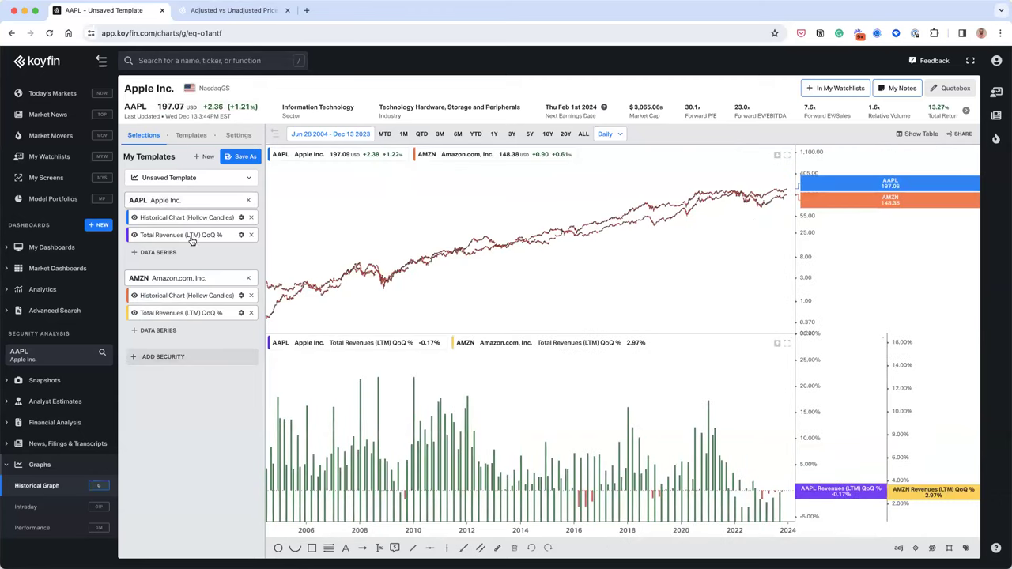
click(252, 217)
click(251, 279)
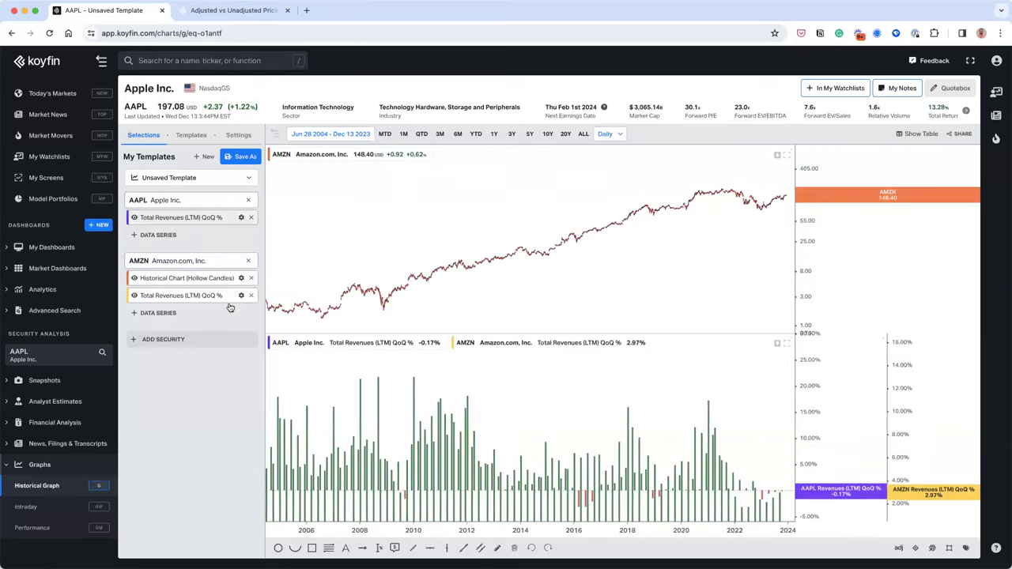
Add Advanced Micro Devices (AMD) as a third security on the revenue growth chart.
click(161, 323)
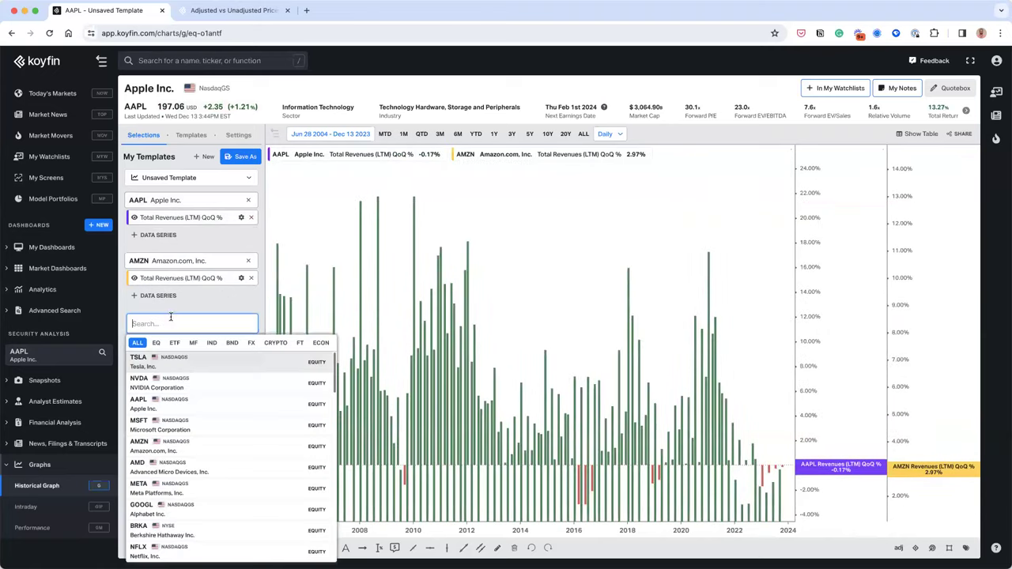
click(202, 470)
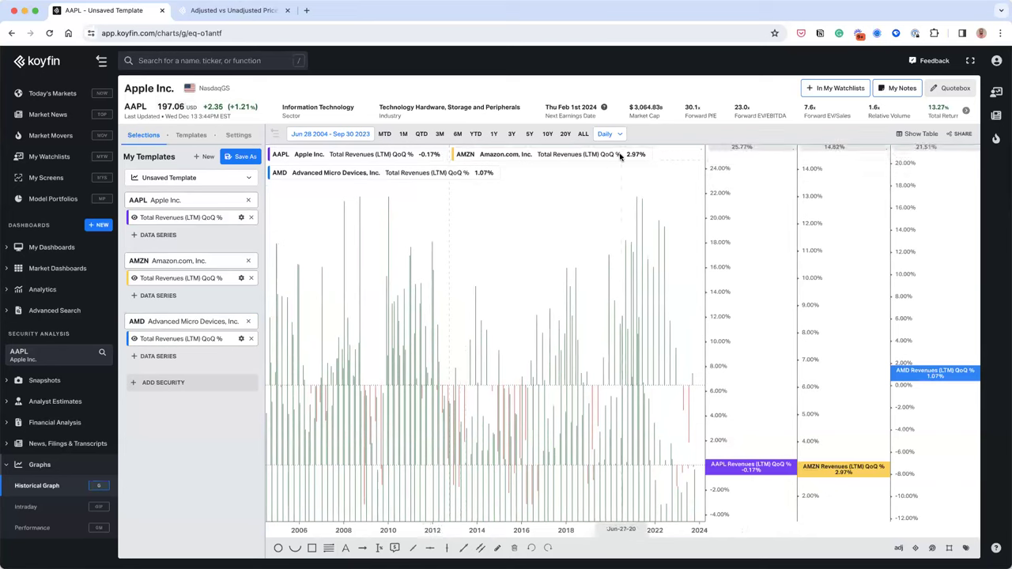
Reset the graph styles to their defaults and split the AAPL, AMD and AMZN revenue growth series into separate panels.
click(240, 136)
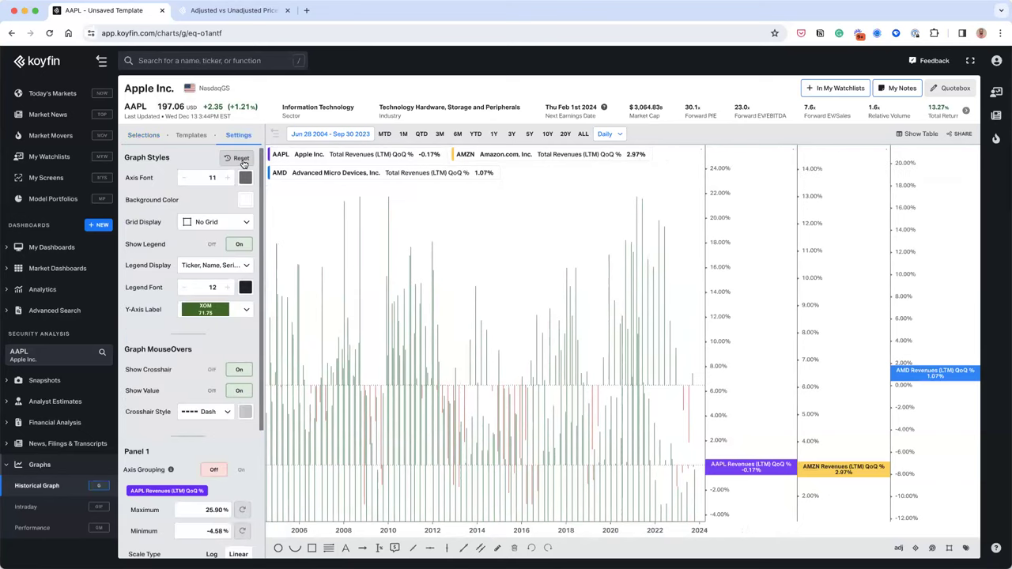
click(241, 159)
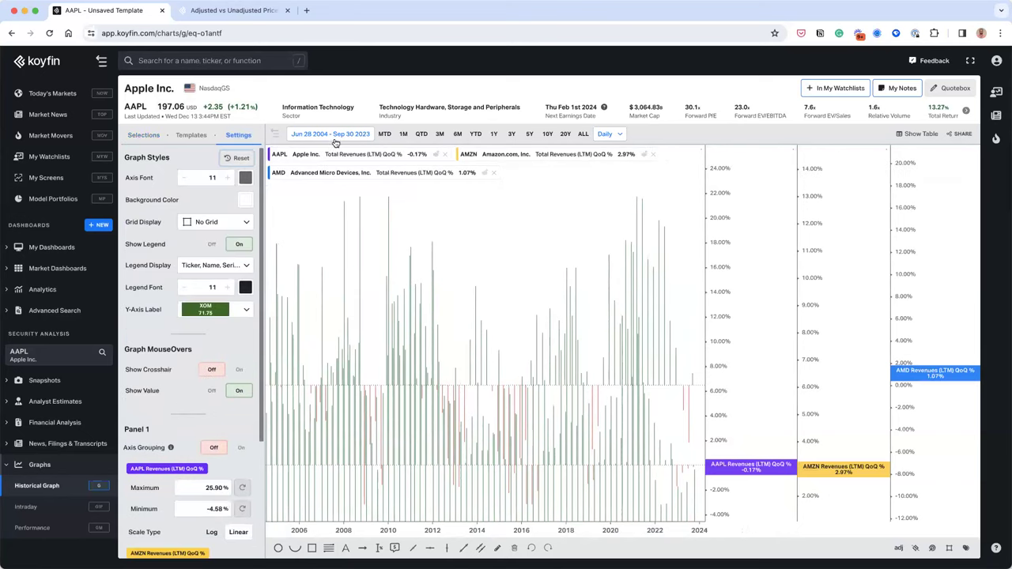
click(149, 136)
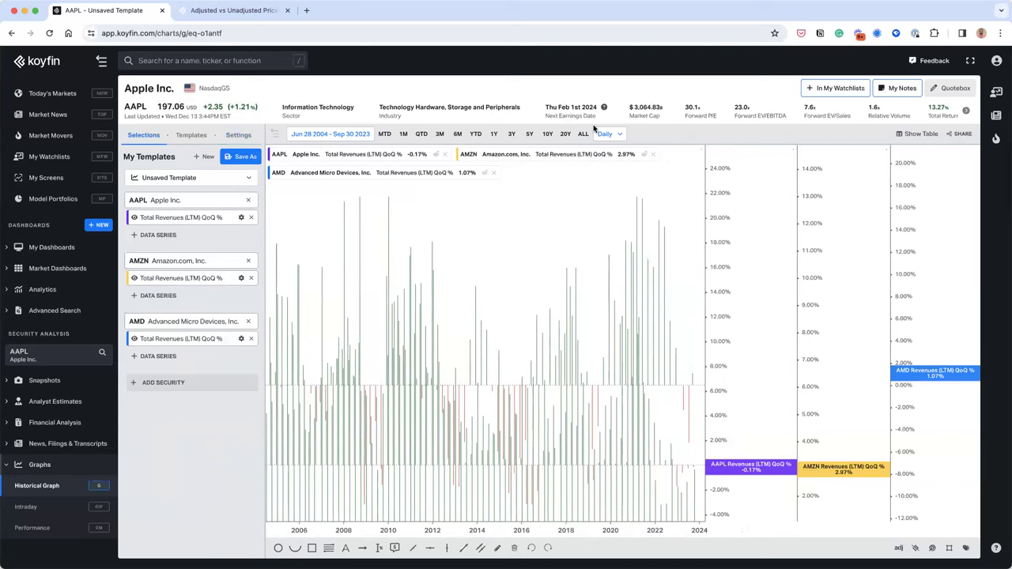
click(485, 173)
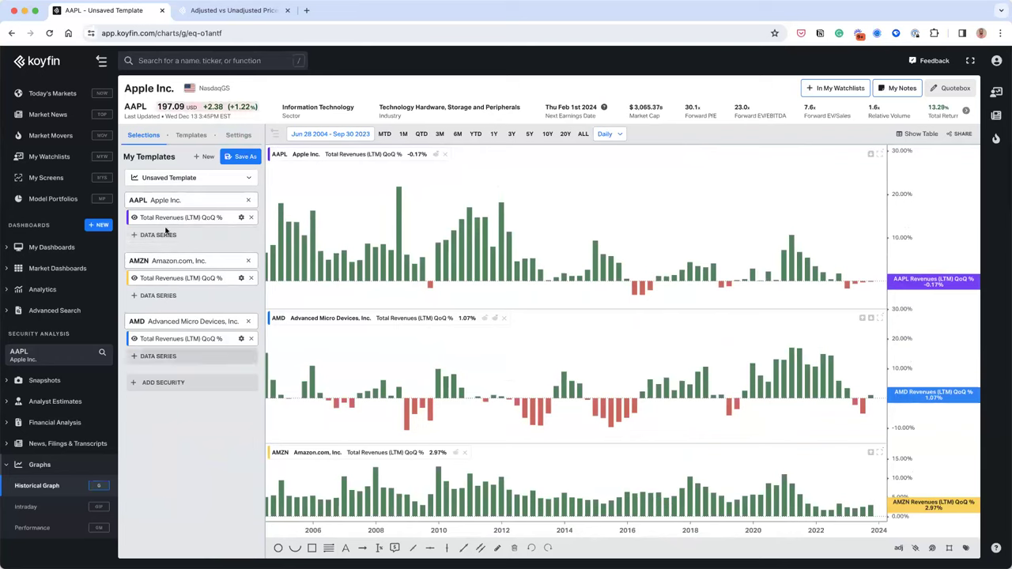
Add the Price / Earnings - P/E (NTM) data series to AAPL.
click(166, 231)
text(p/e)
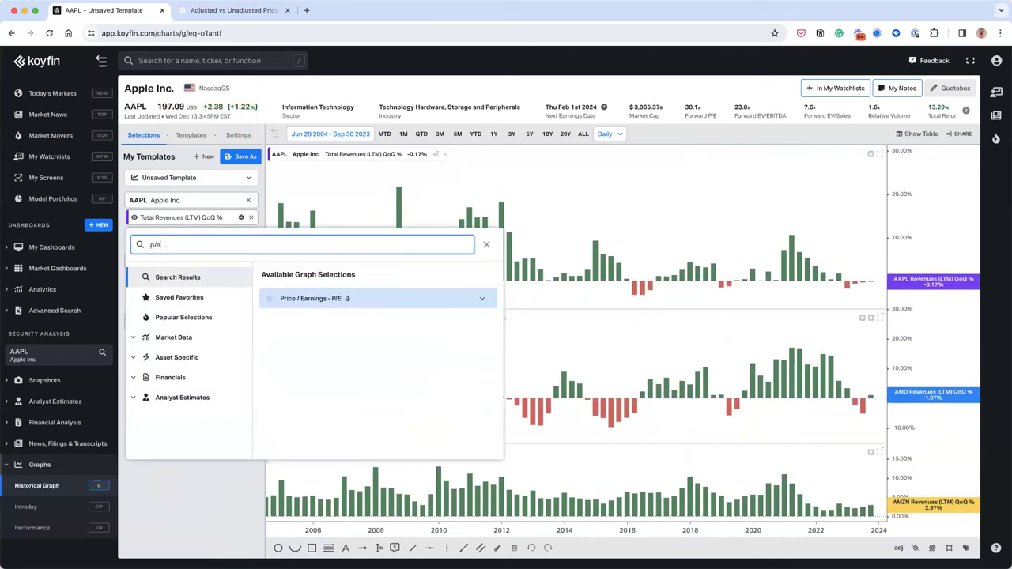
click(310, 298)
click(295, 324)
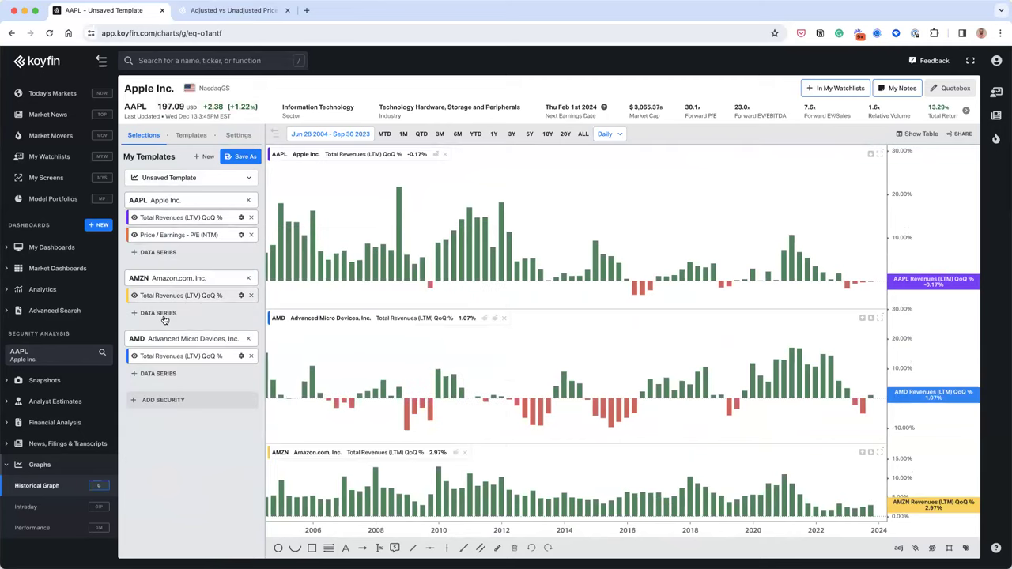
Add the Price / Earnings - P/E (NTM) data series to both AMZN and AMD.
click(158, 313)
text(p/e)
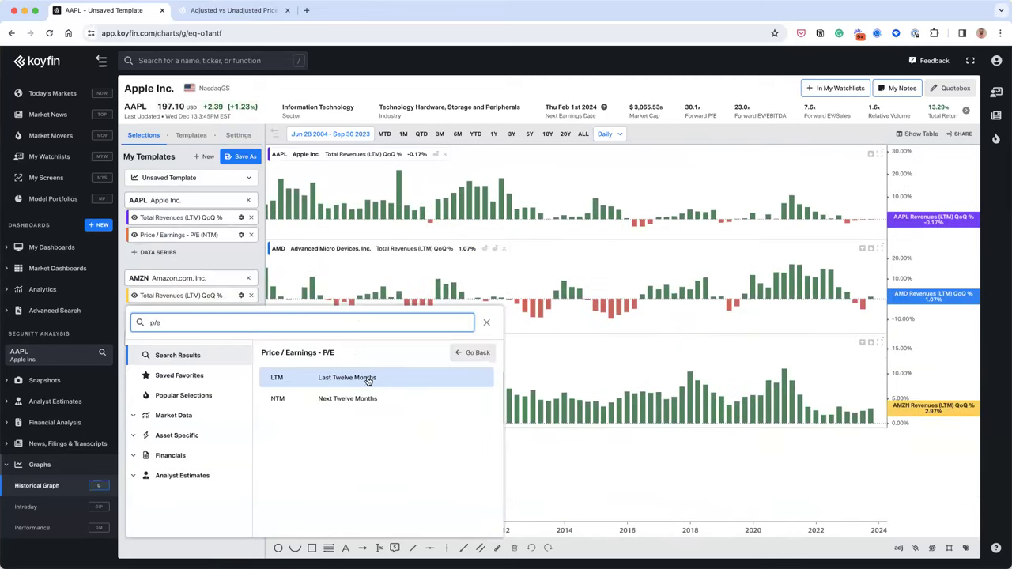
key(Down)
key(Return)
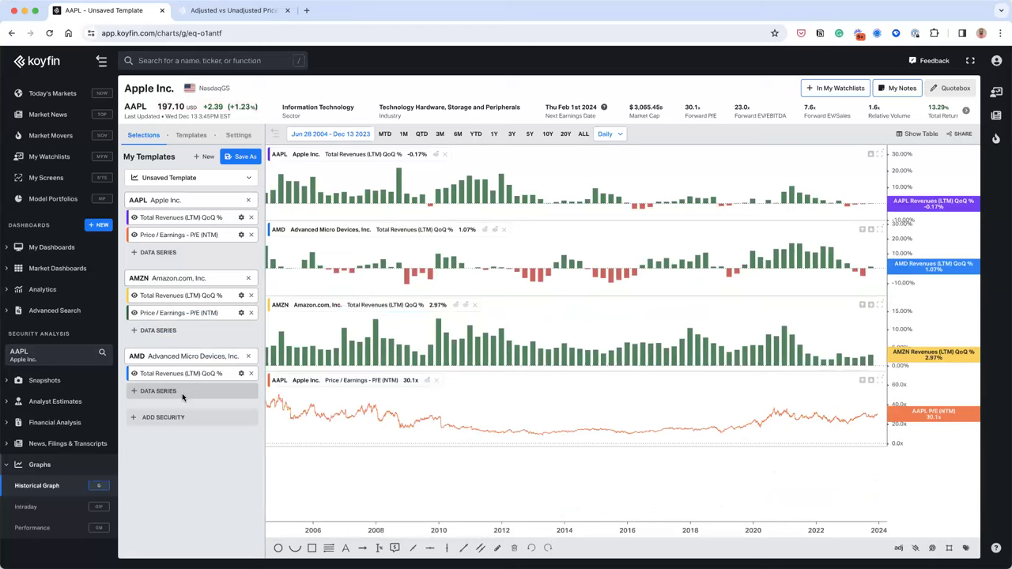
click(158, 391)
text(p/e)
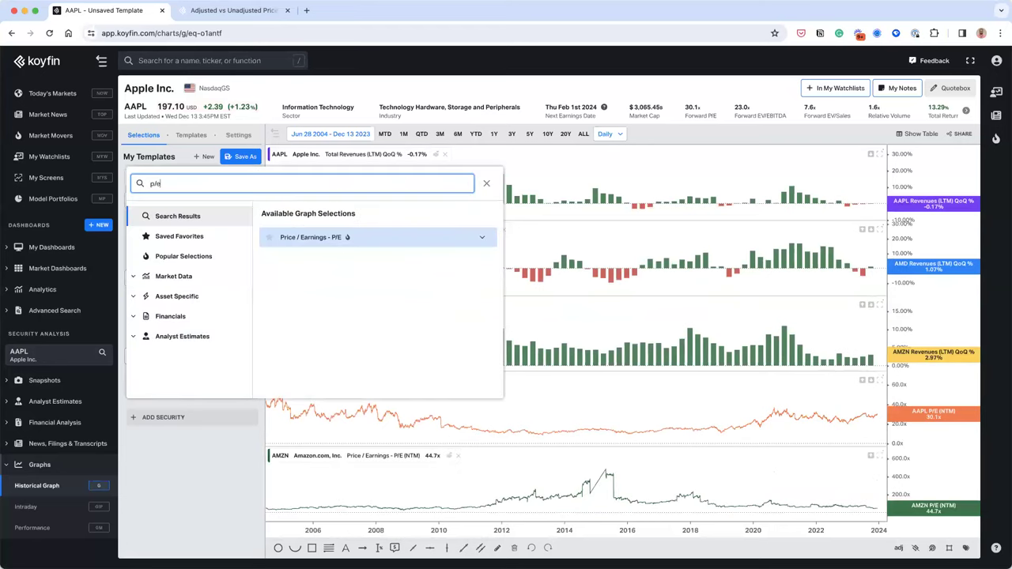
click(329, 264)
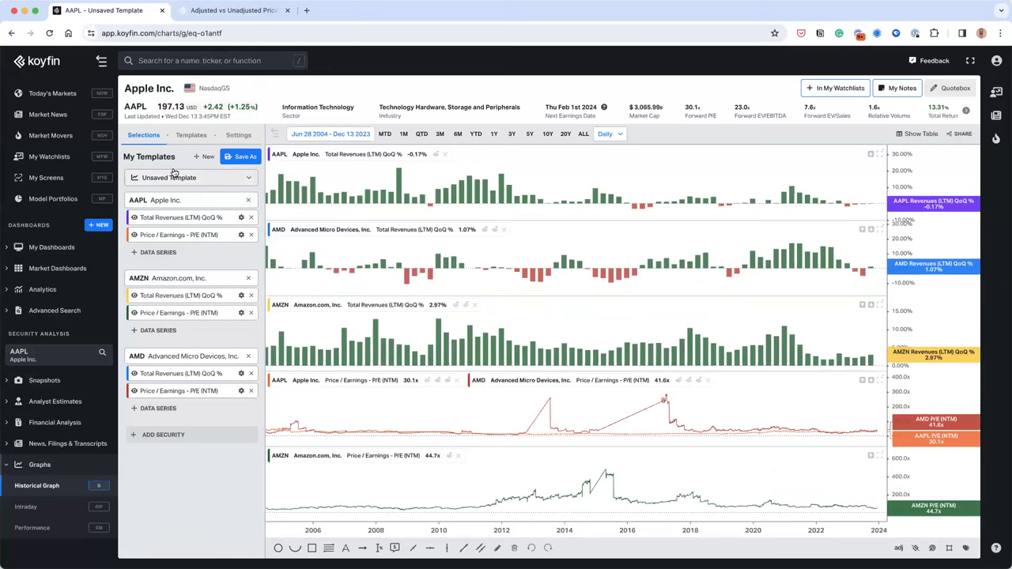
Open the multi-ticker graph for AAPL by changing the page address to app.koyfin.com/charts/gma/eq-o1antf.
click(181, 33)
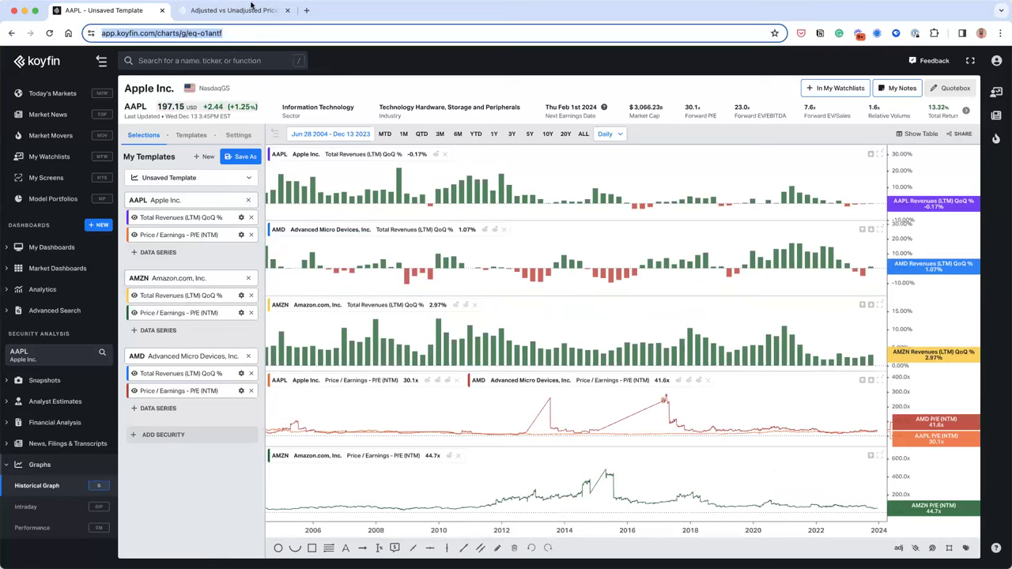
key(Right)
text(ma)
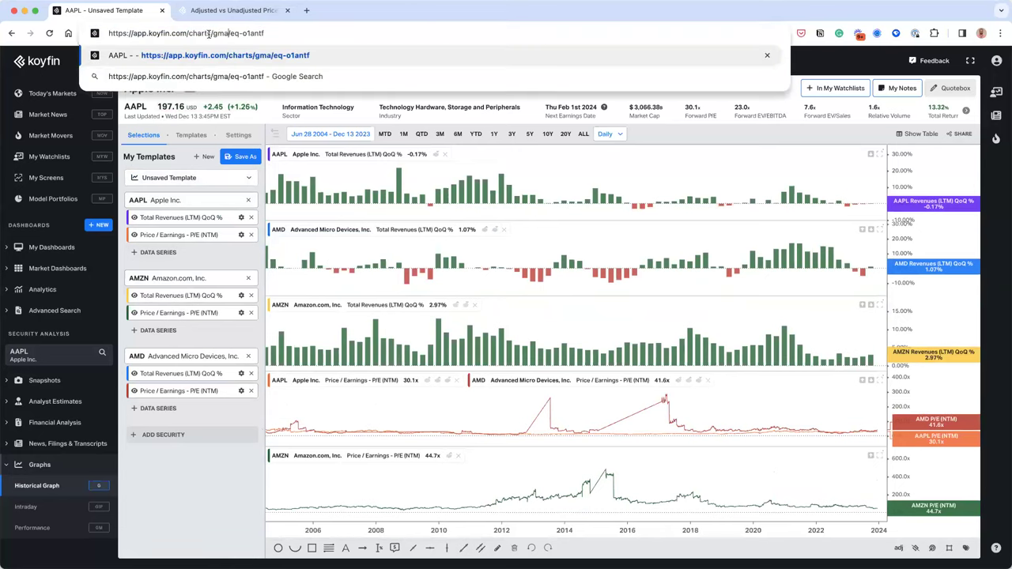
key(Return)
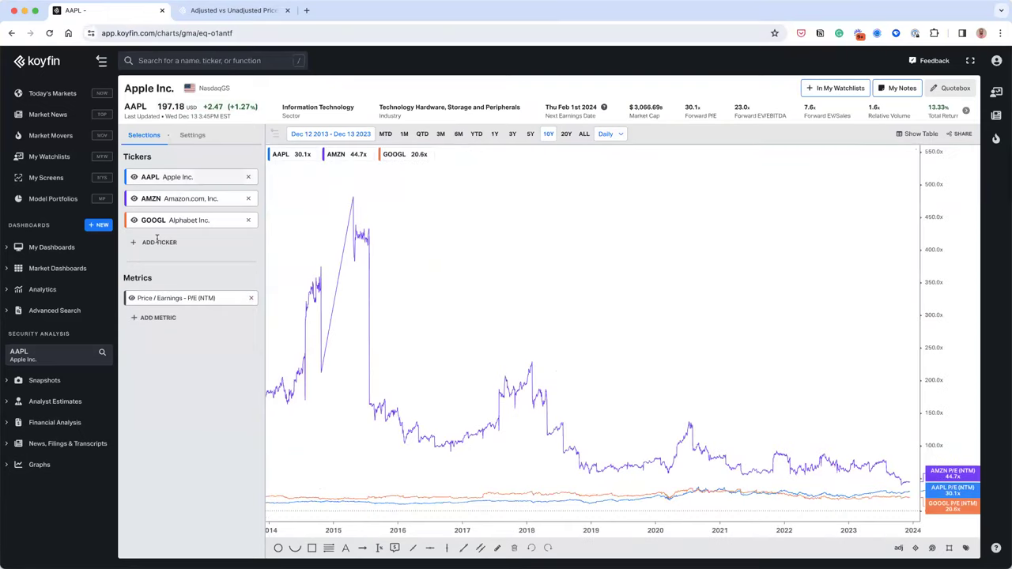
Add the tickers NFLX, INTC and CRM to the multi-ticker graph.
click(158, 242)
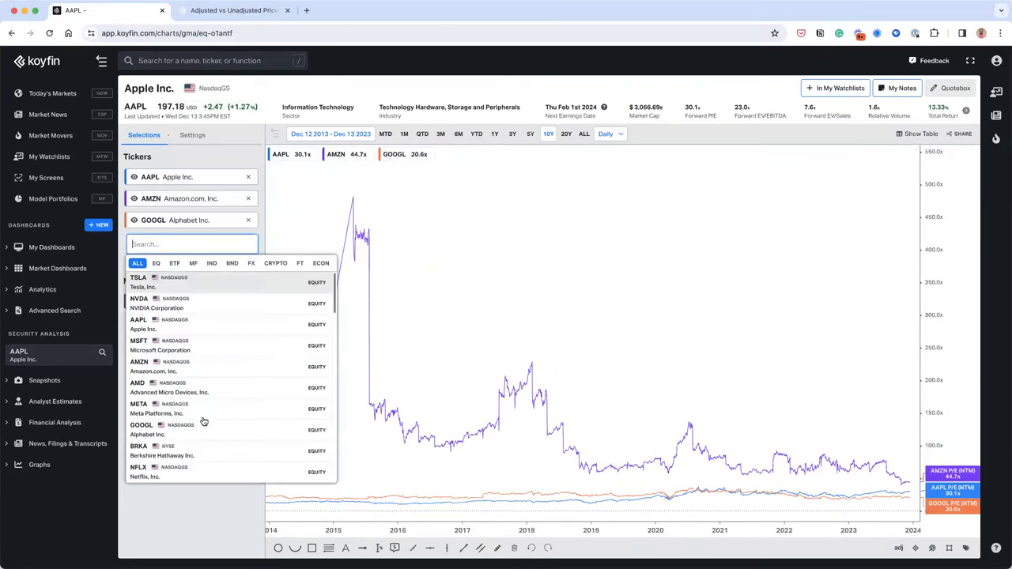
click(190, 429)
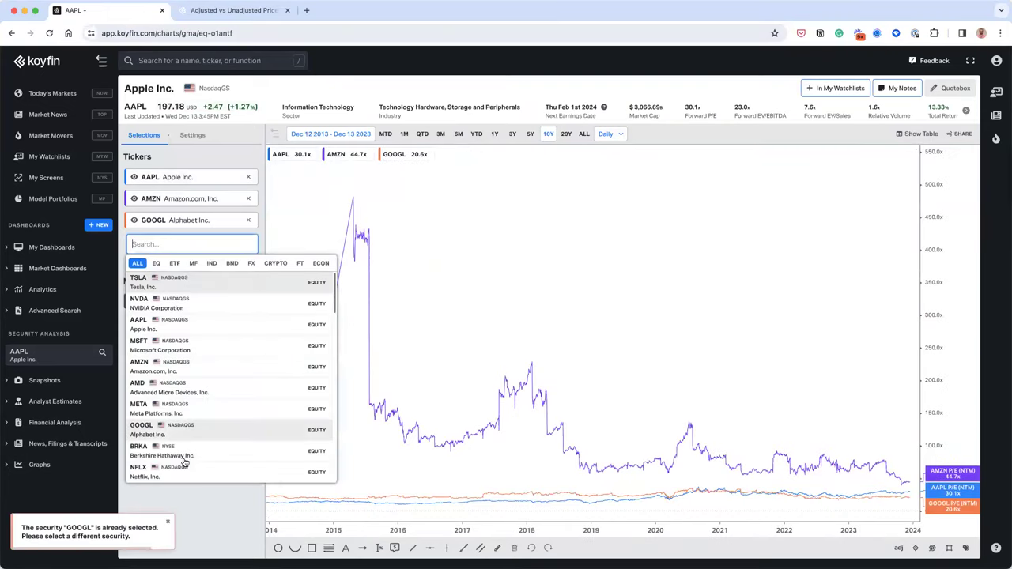
click(182, 470)
scroll(175, 435, down, 3)
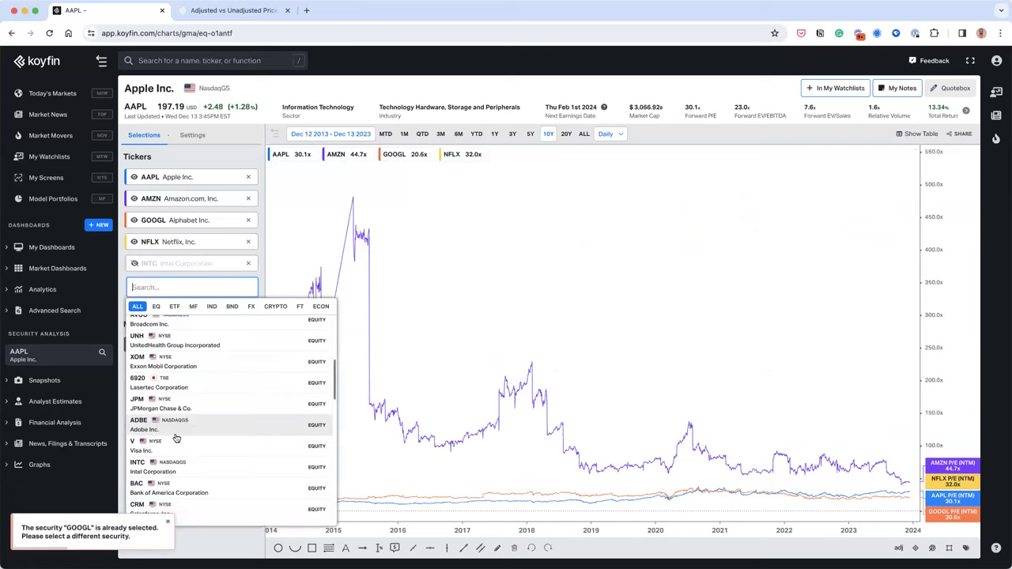
click(182, 449)
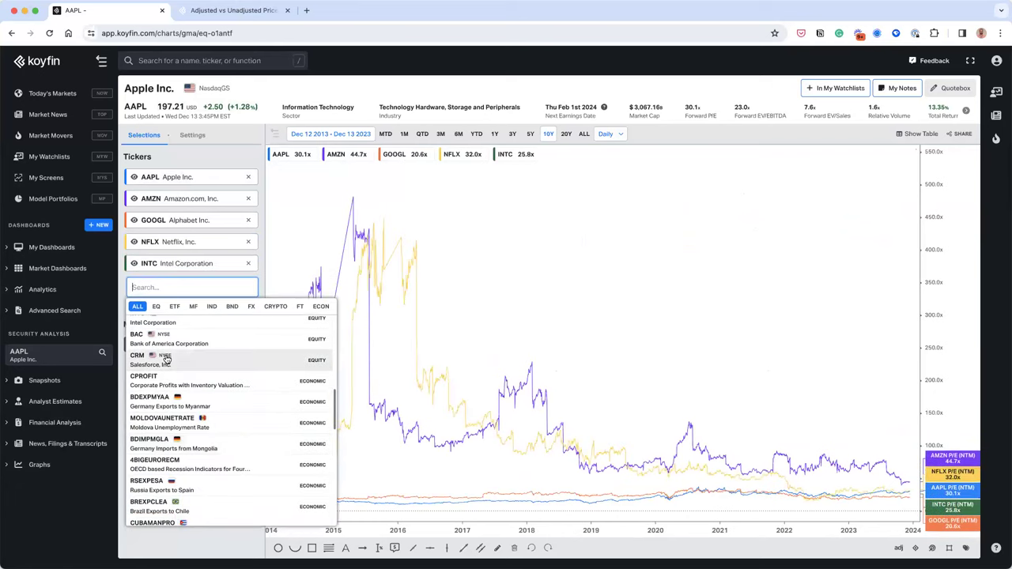
key(Return)
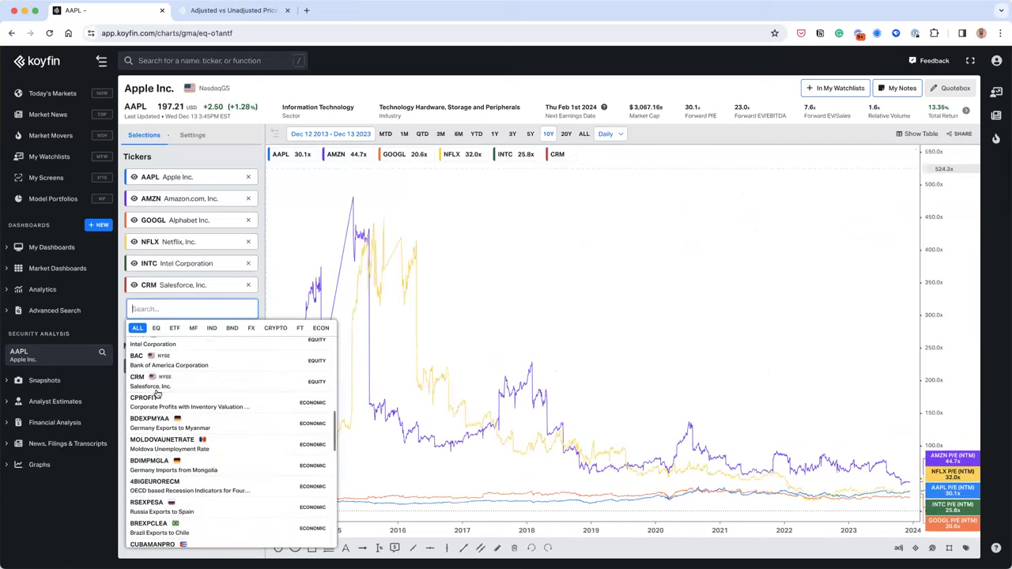
key(Escape)
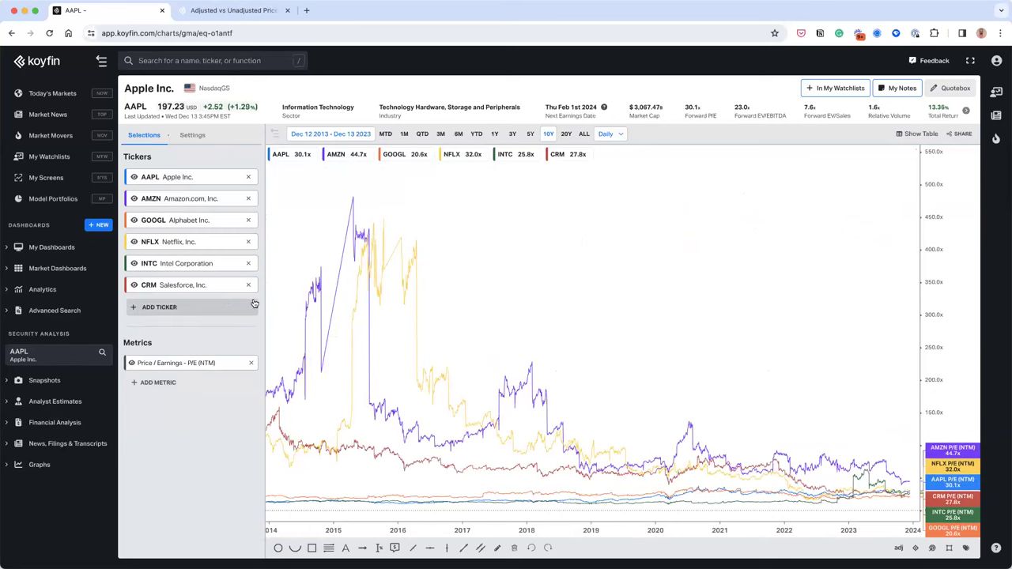
Find the price ratios among the metrics and add Price / Sales - P/S (NTM) to the multi-ticker graph.
click(158, 383)
text(p/s)
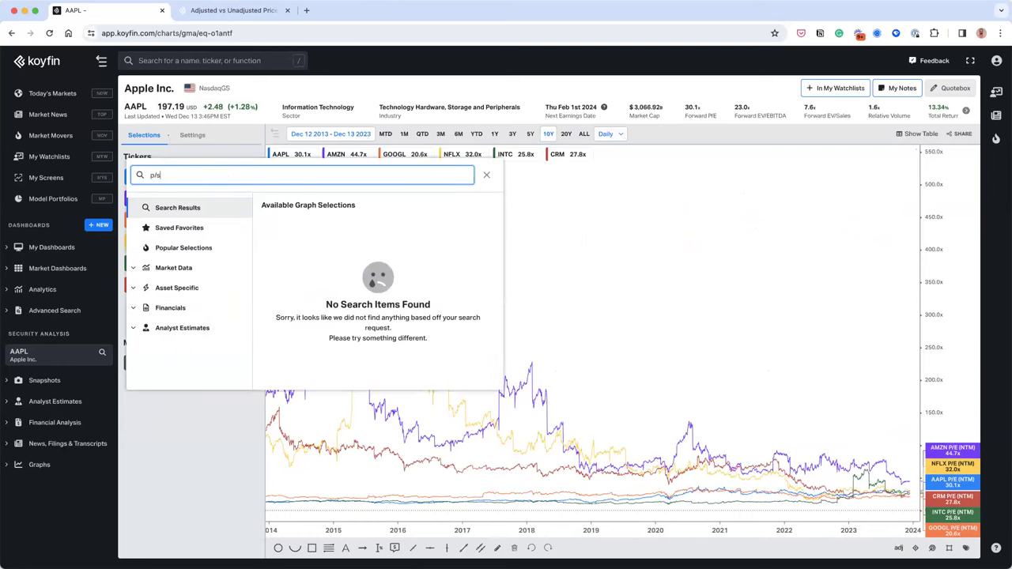
key(BackSpace)
key(BackSpace)
text(ric)
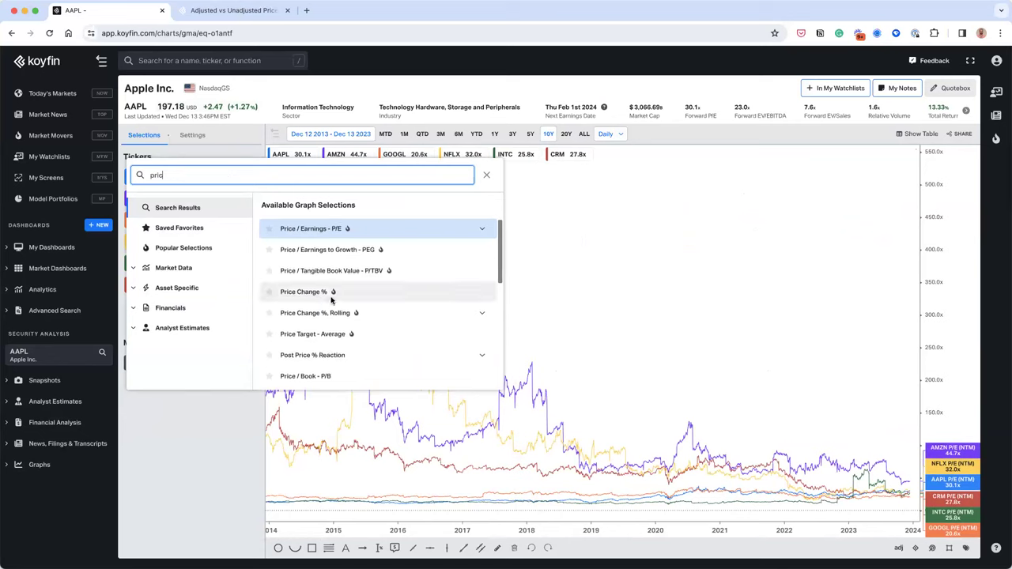
scroll(331, 299, down, 3)
scroll(333, 302, down, 3)
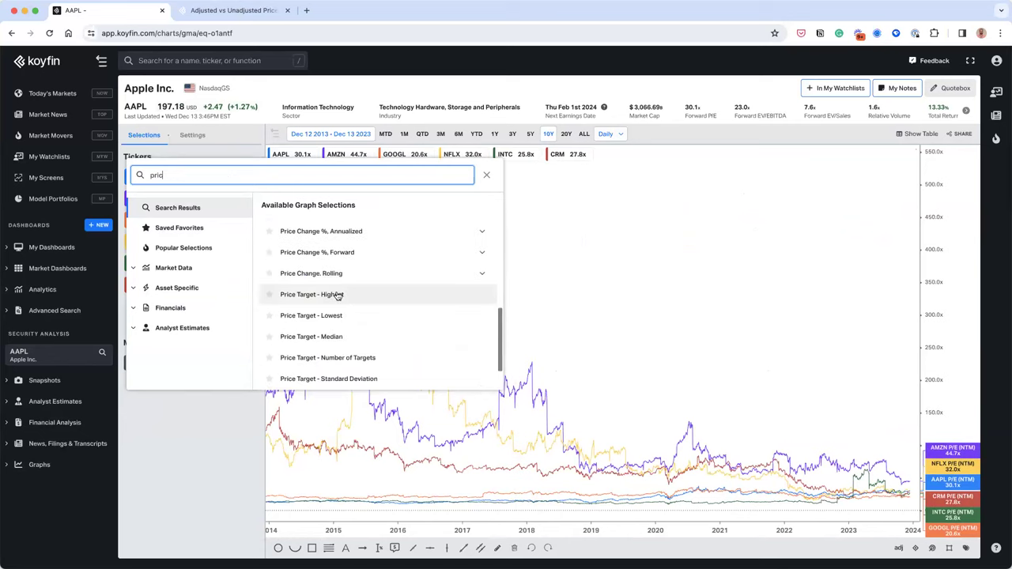
scroll(343, 320, up, 6)
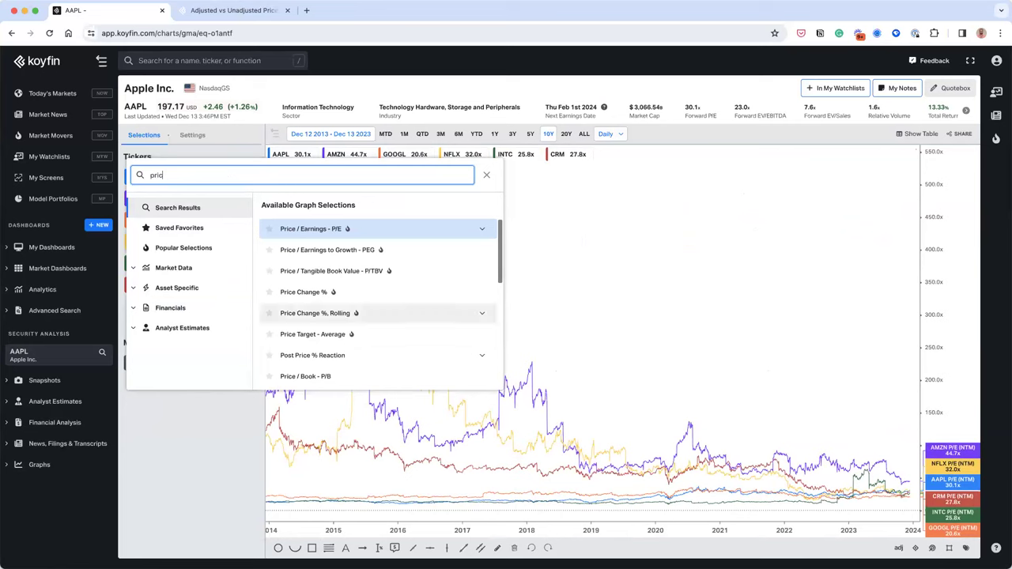
key(BackSpace)
key(BackSpace)
key(BackSpace)
text(s)
key(BackSpace)
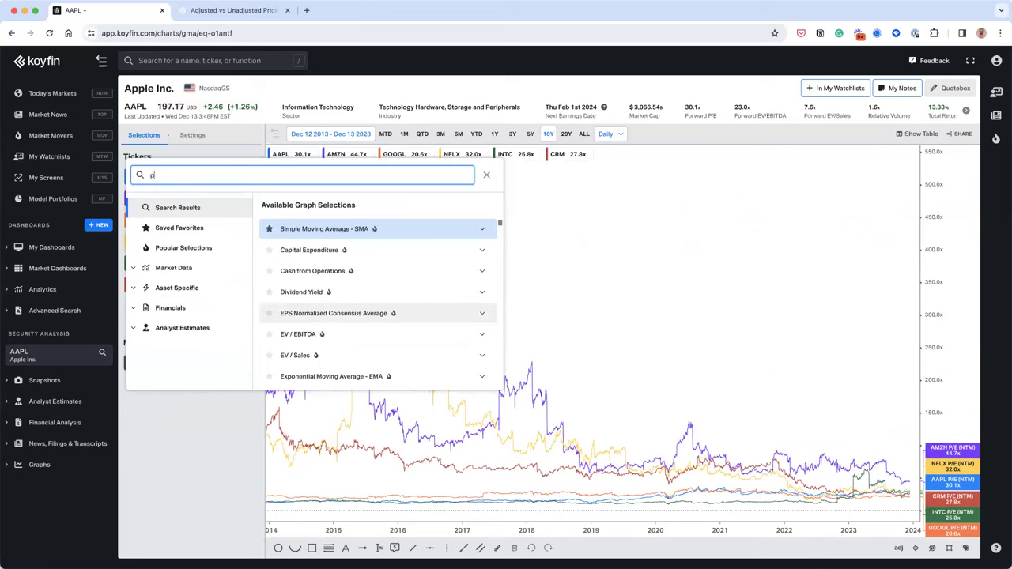
text(rice /)
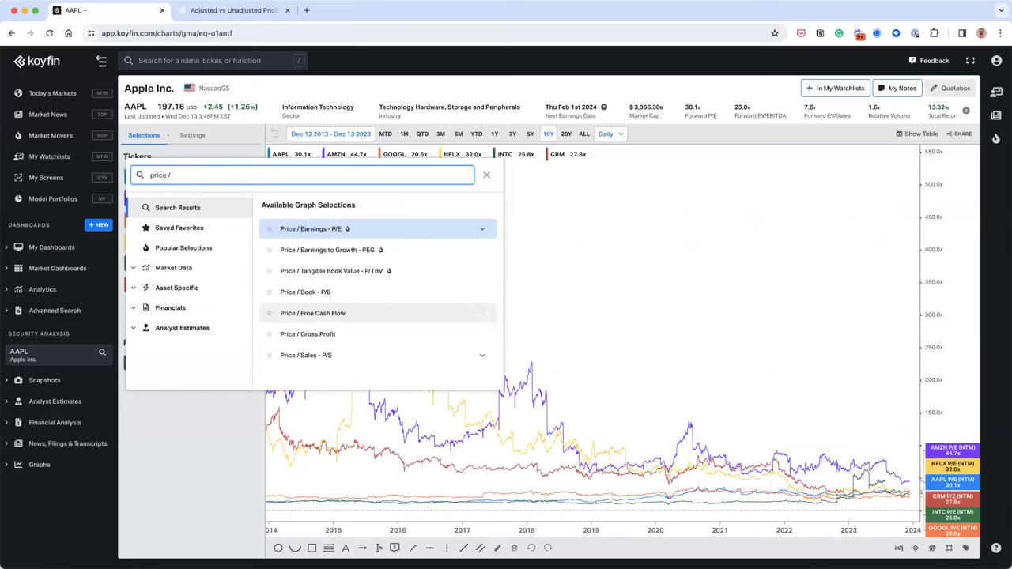
click(364, 356)
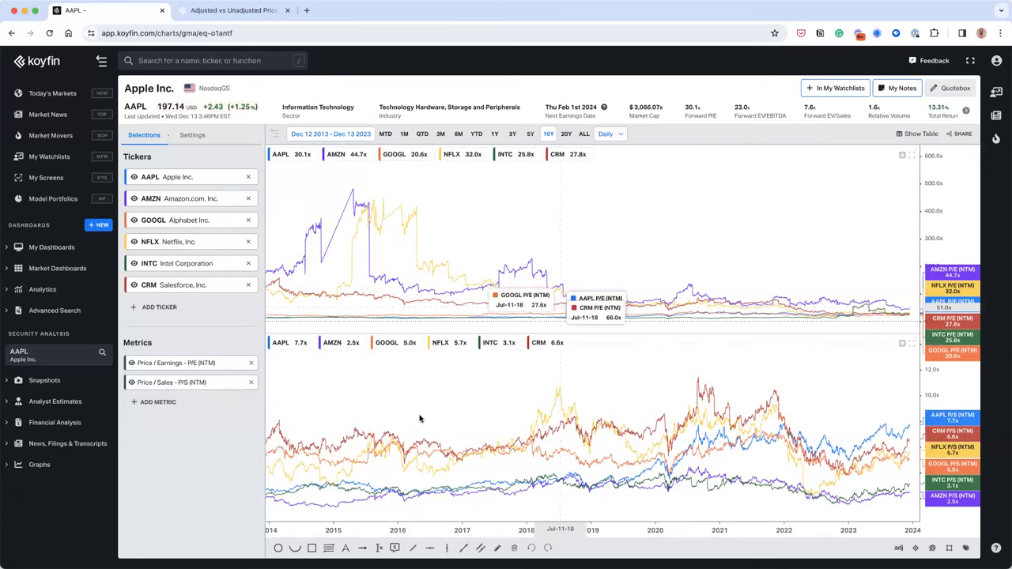
Open the Historical Graph for AAPL and return to the multi-ticker graph by changing g to gma in the page address.
click(39, 465)
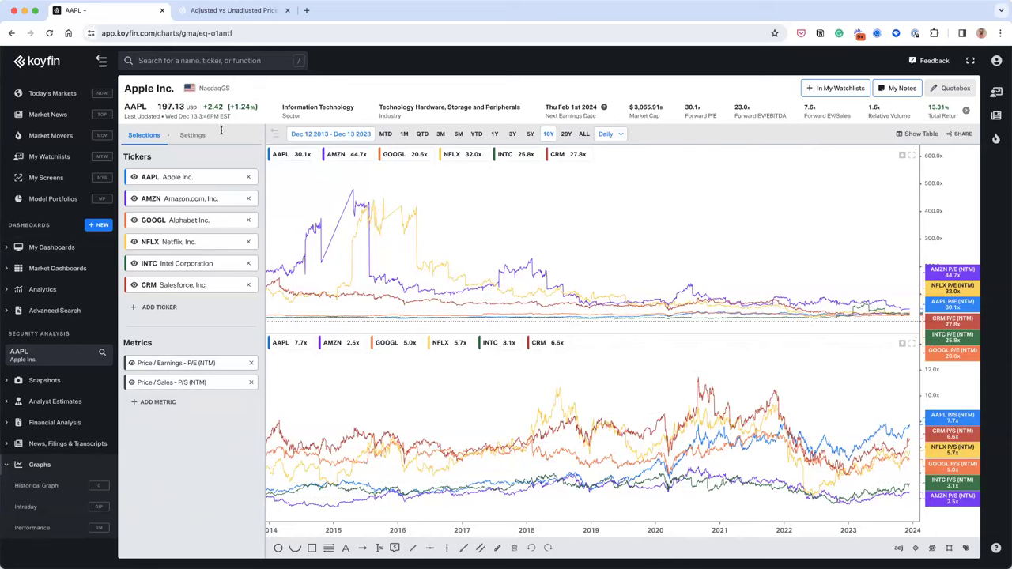
click(162, 33)
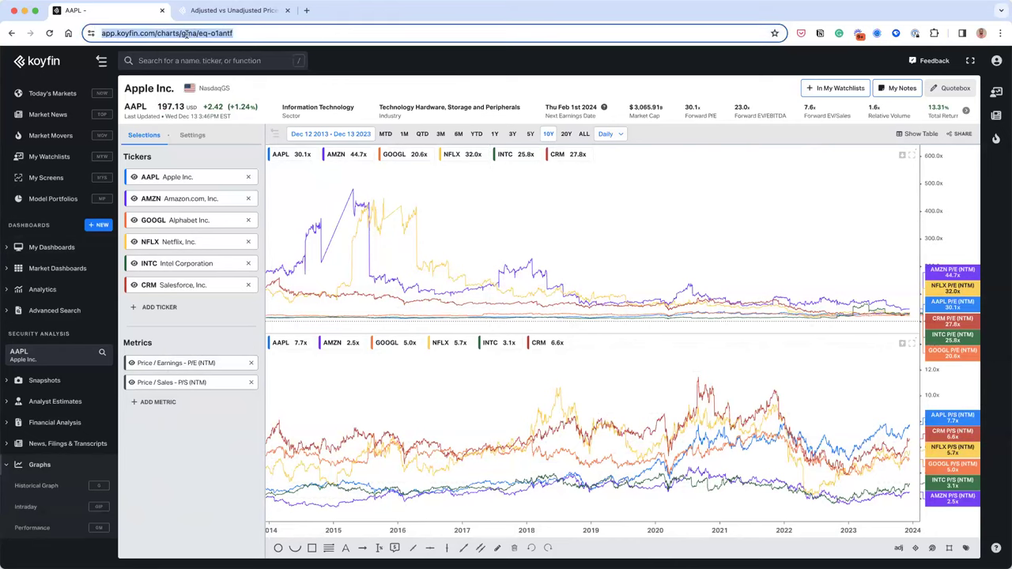
click(35, 486)
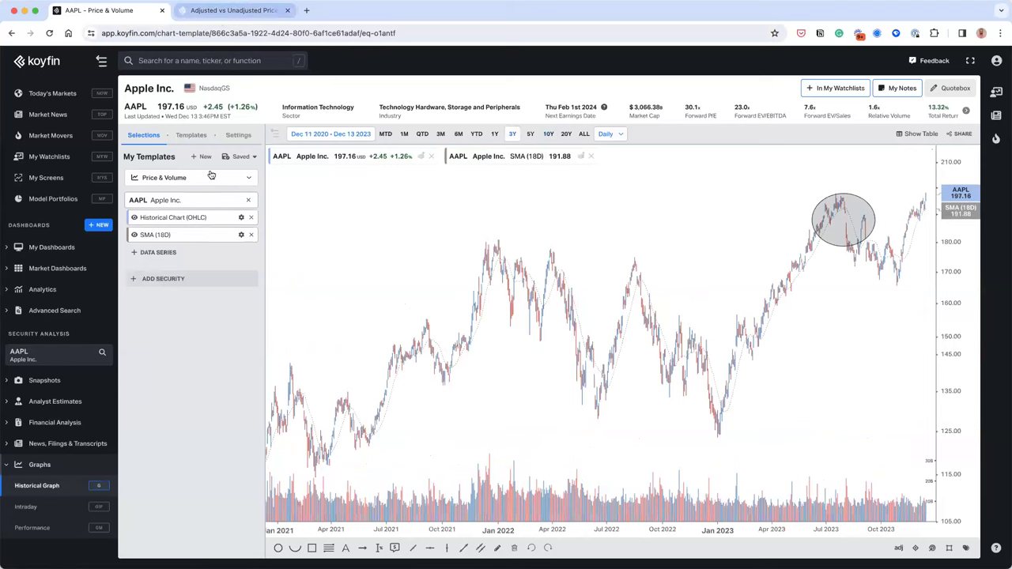
click(185, 33)
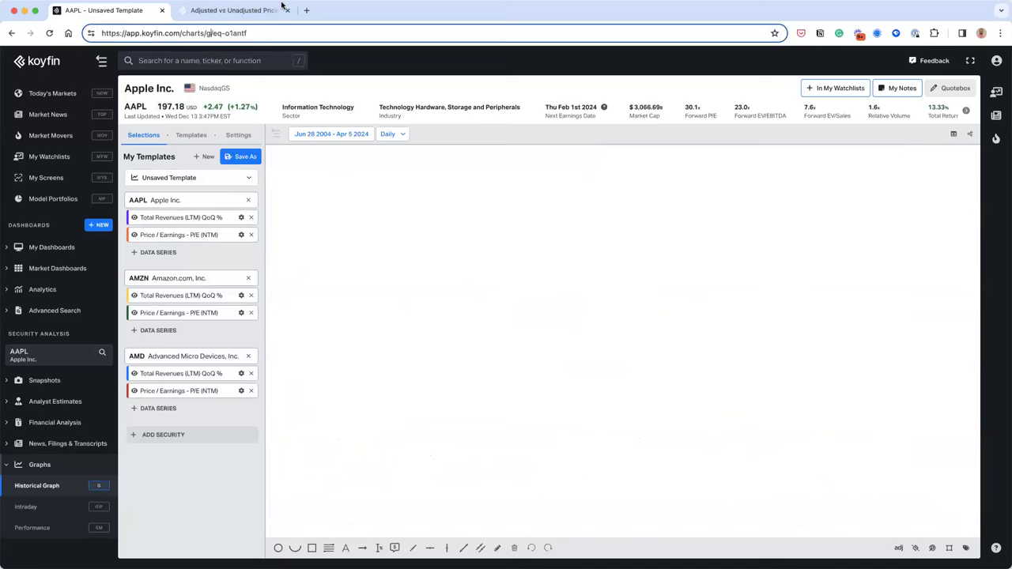
text(ma)
key(Return)
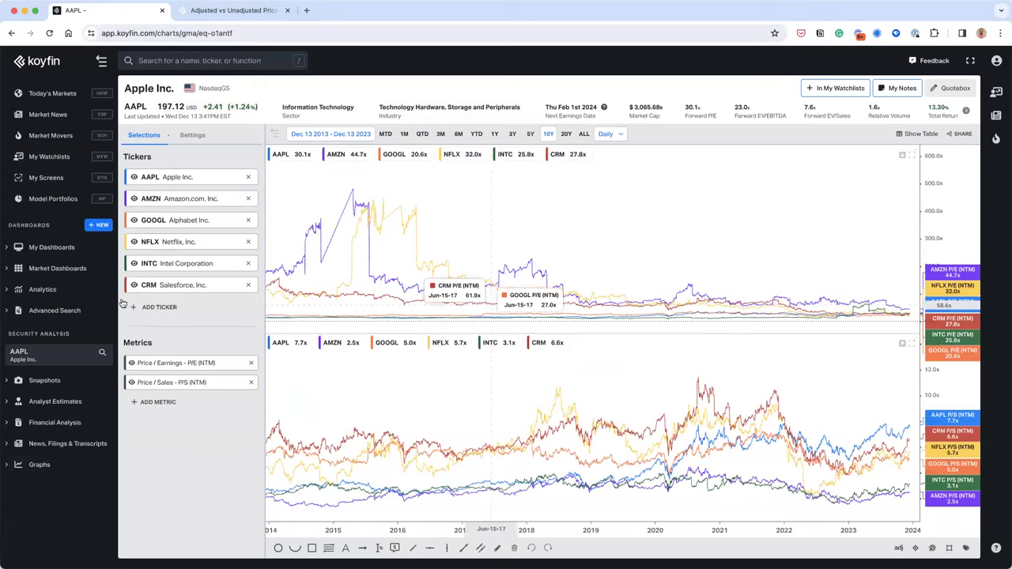
Open Lots of Charts, try the 9-chart page layout and set it back to 16 charts.
click(67, 290)
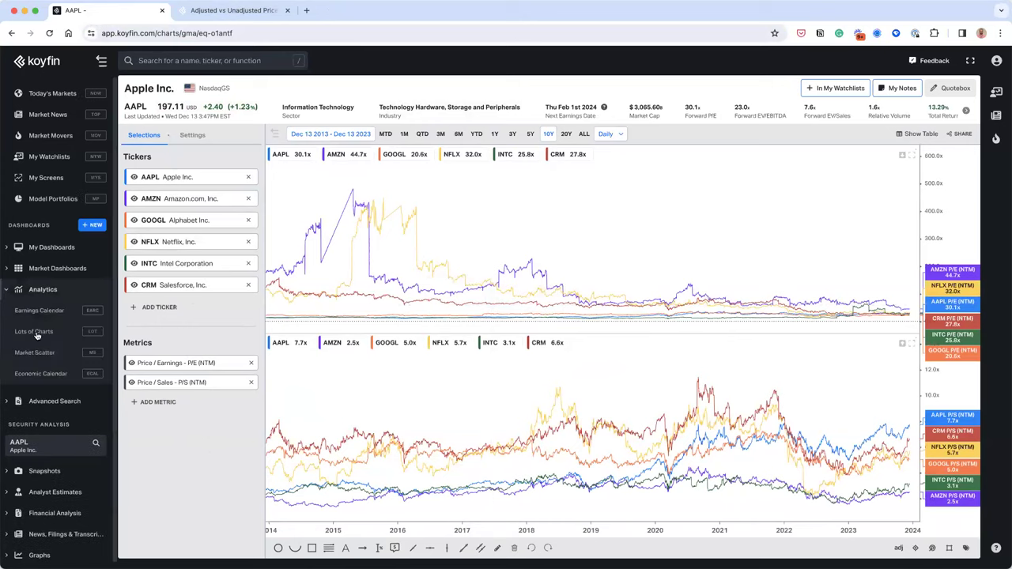
click(34, 333)
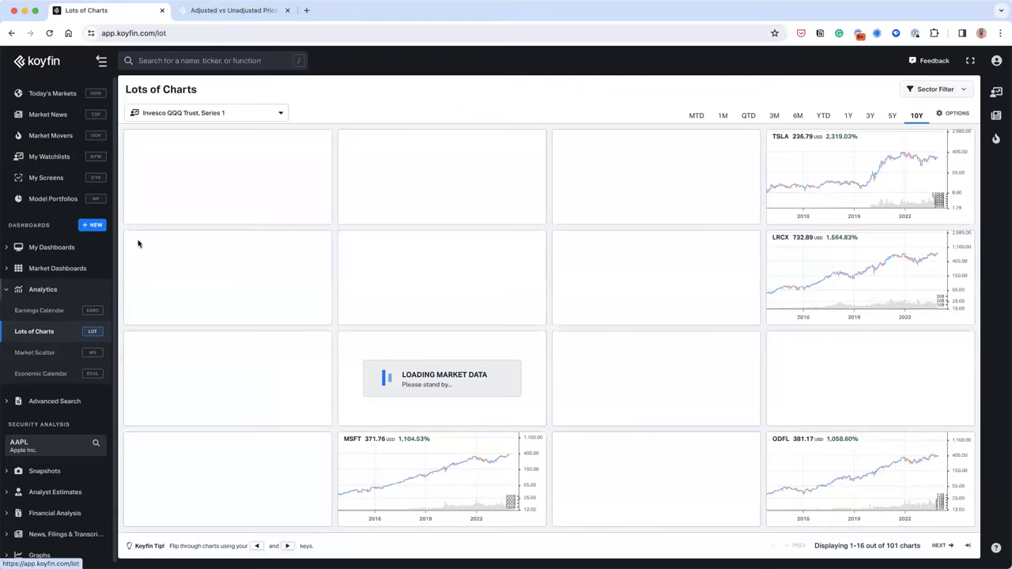
click(956, 116)
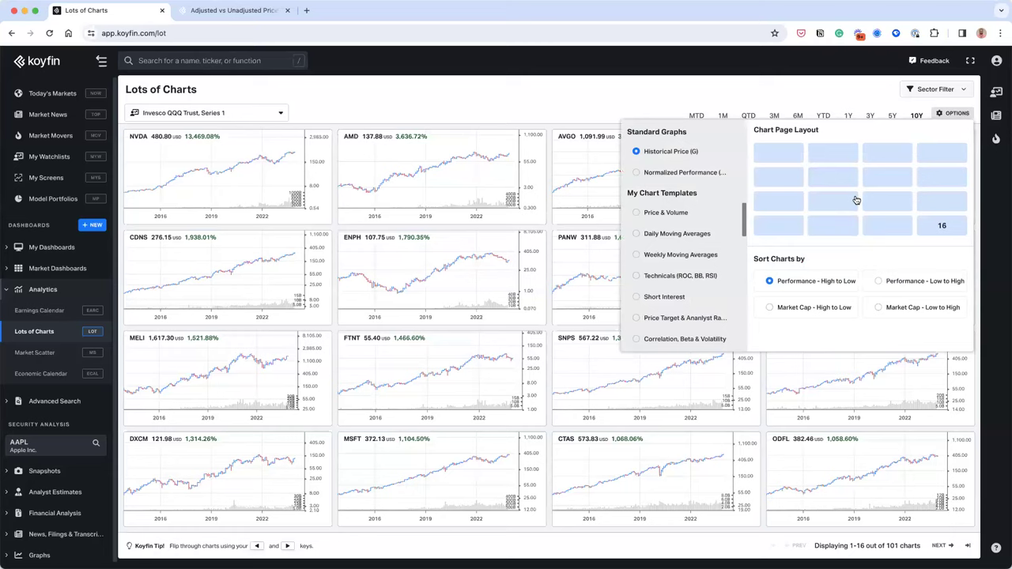
click(856, 200)
click(906, 197)
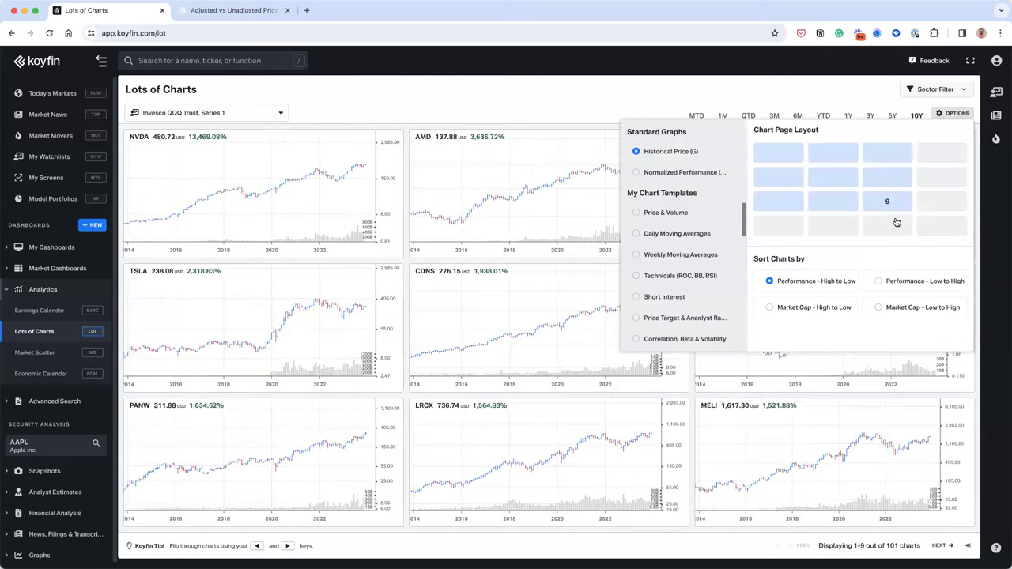
click(941, 226)
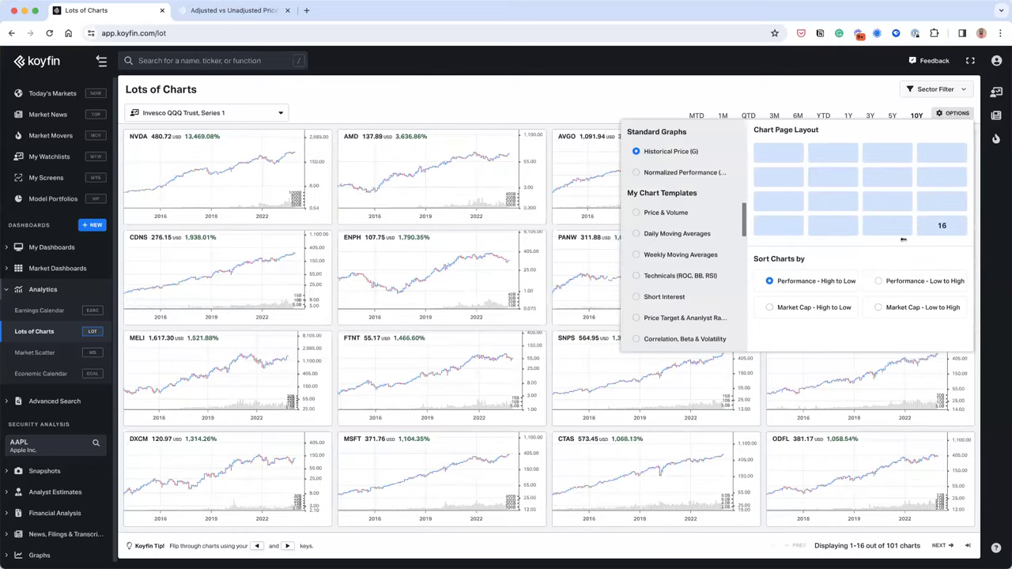
Show the charts of the SAAS watchlist and go to their second page.
click(217, 115)
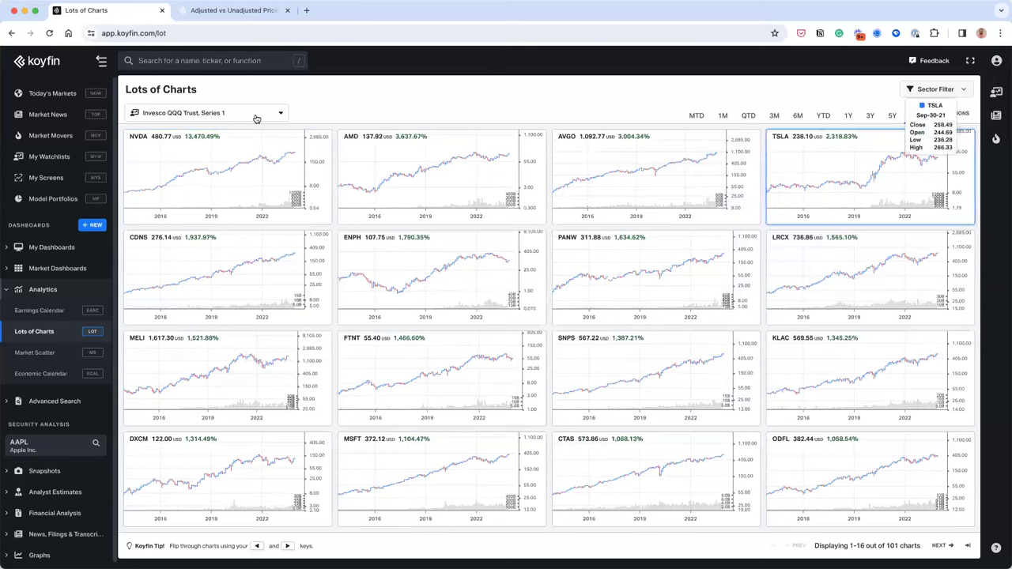
click(244, 117)
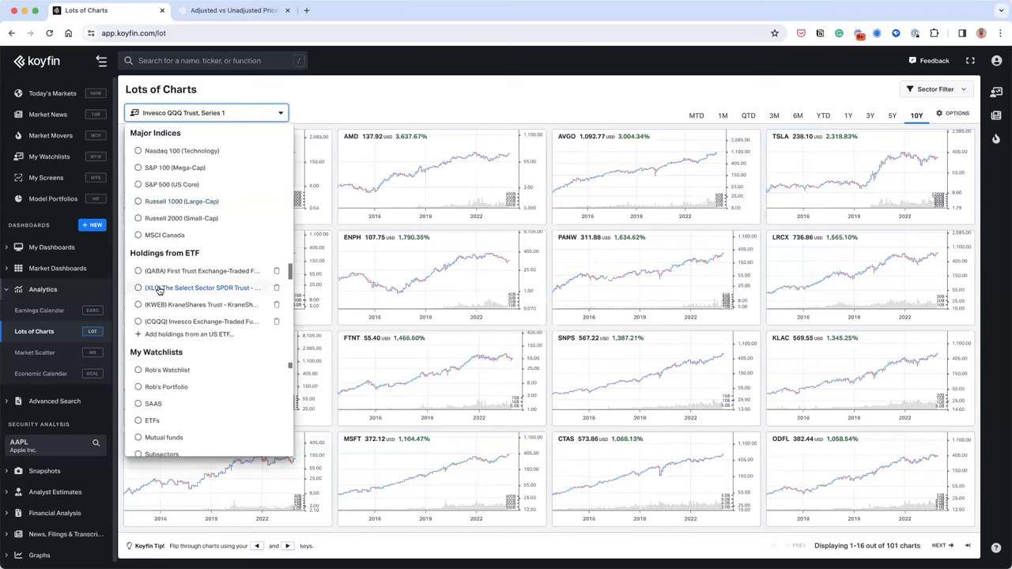
click(167, 406)
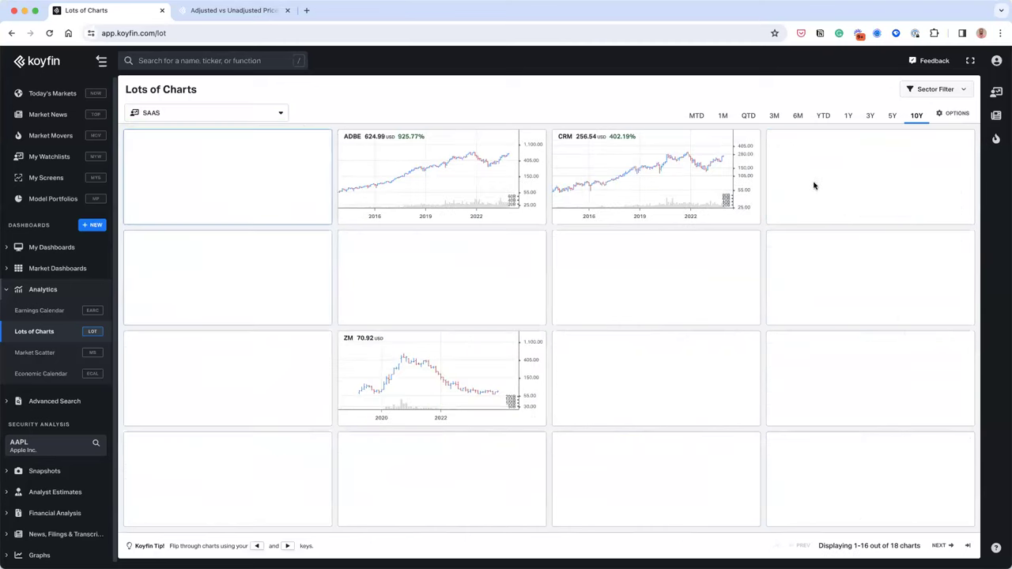
click(939, 547)
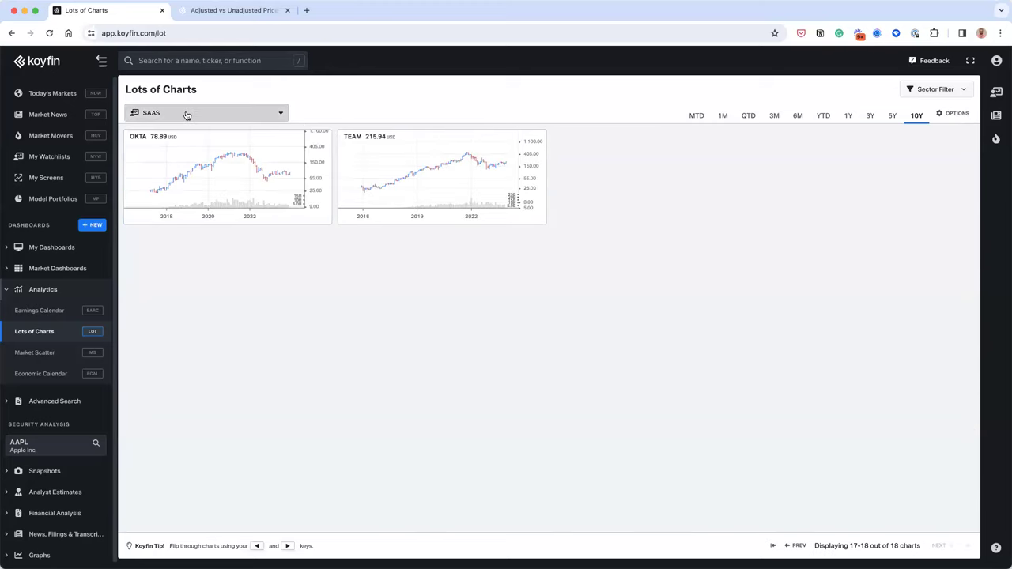
Look at the option for adding US ETF holdings and switch the charts to S&P 500 (US Core).
key(Down)
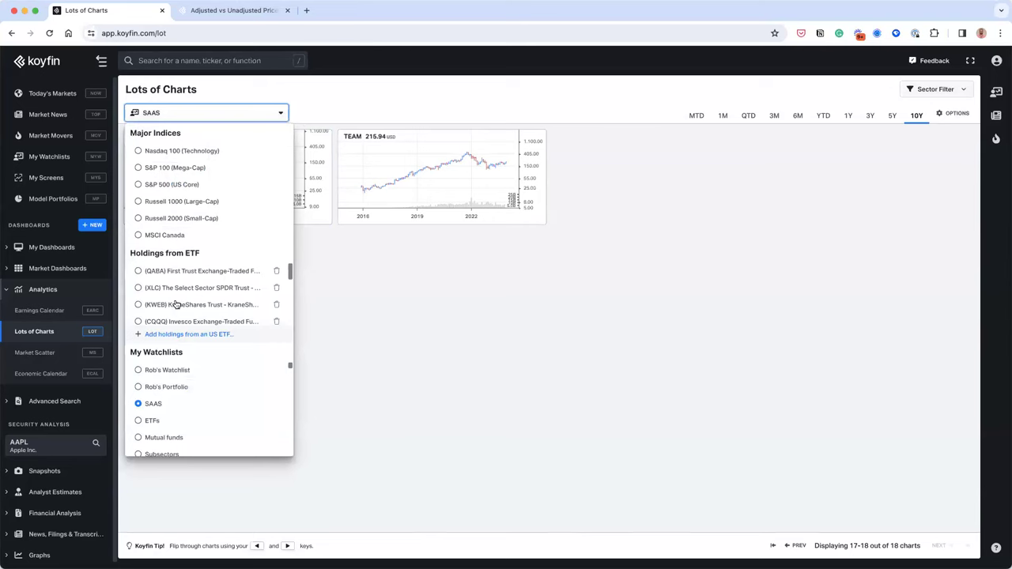
click(174, 335)
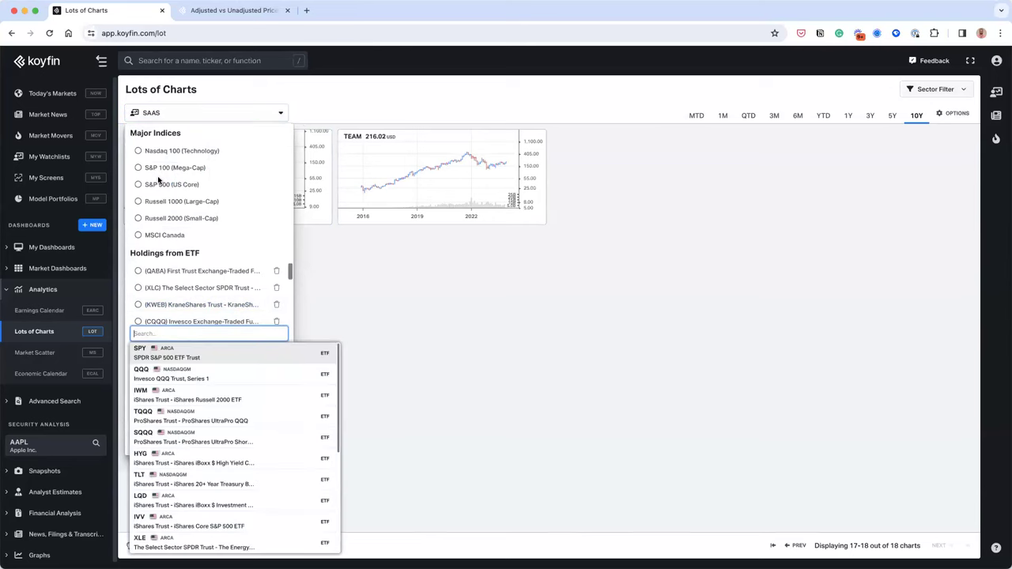
key(Escape)
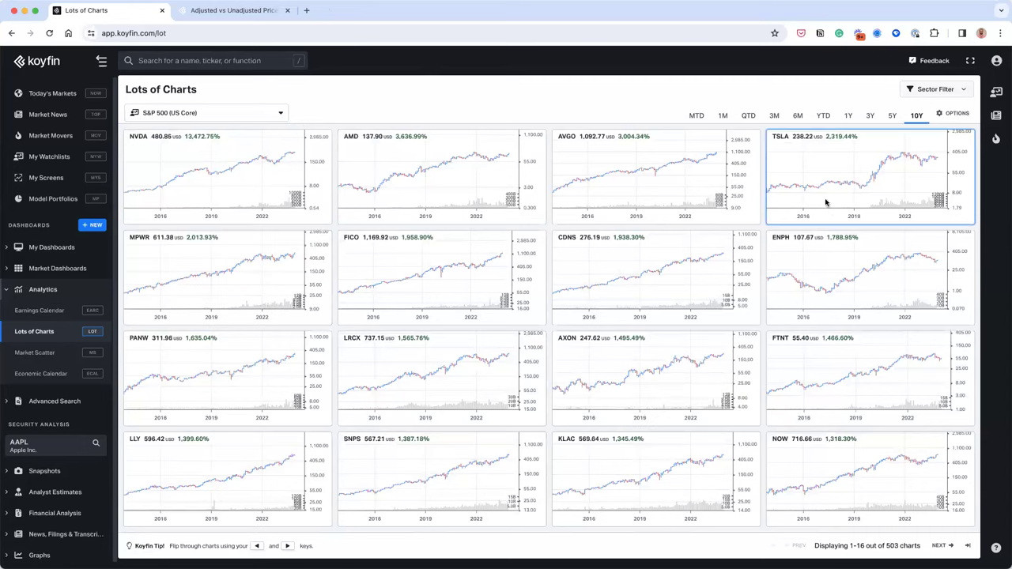
Apply the TR and Beta chart template to the S&P 500 (US Core) charts.
click(949, 121)
scroll(668, 237, down, 5)
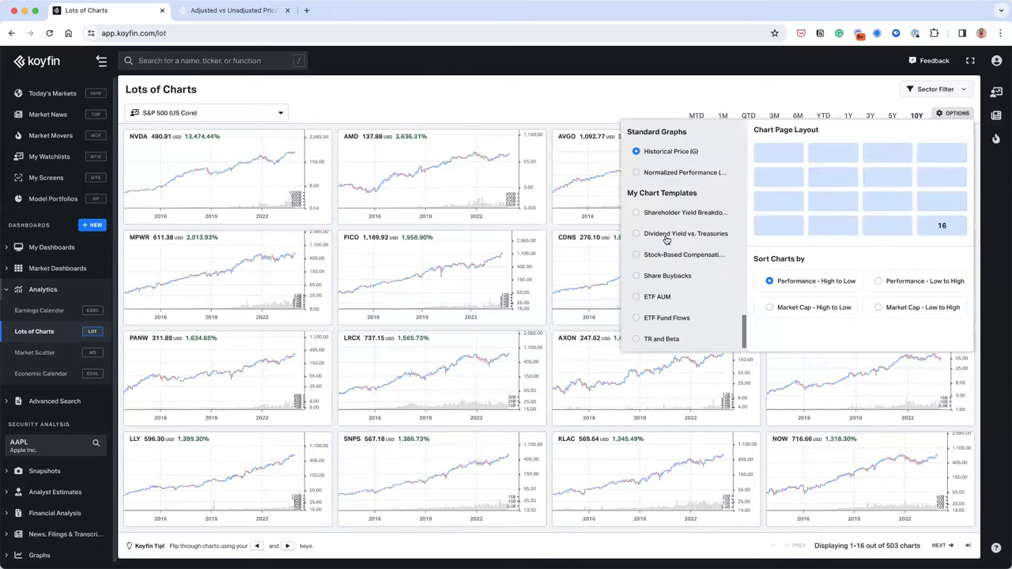
click(650, 340)
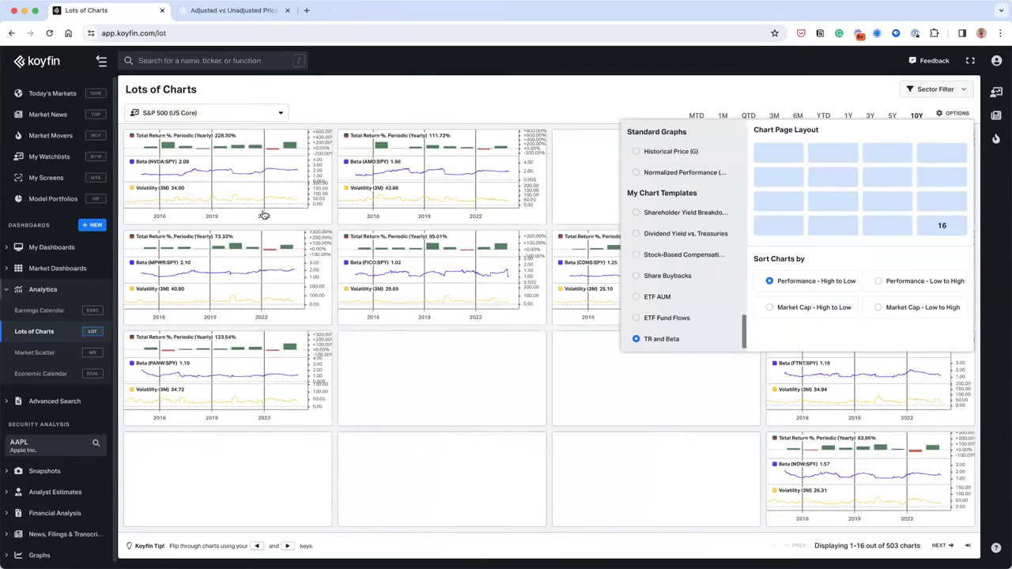
click(511, 92)
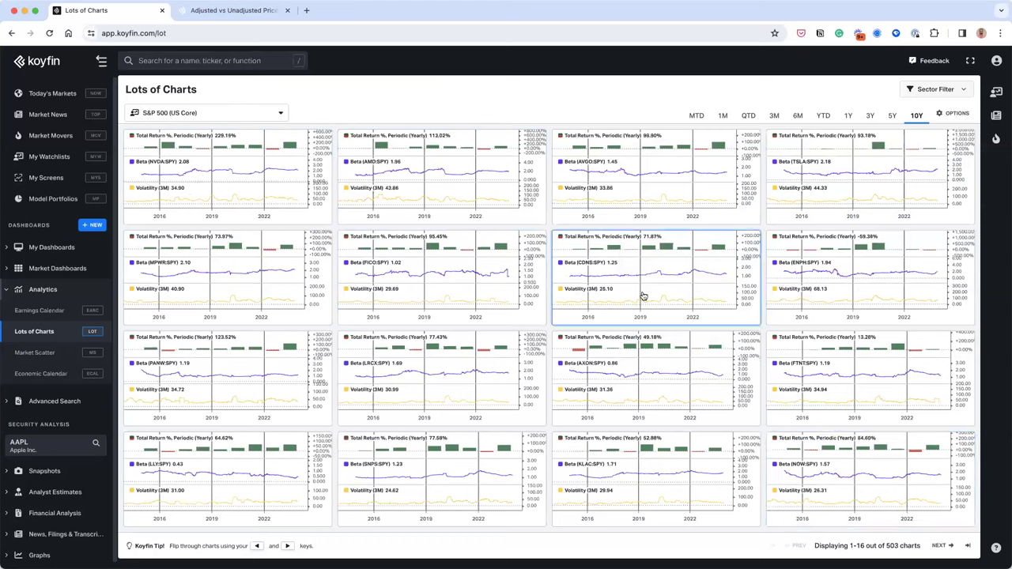
click(870, 117)
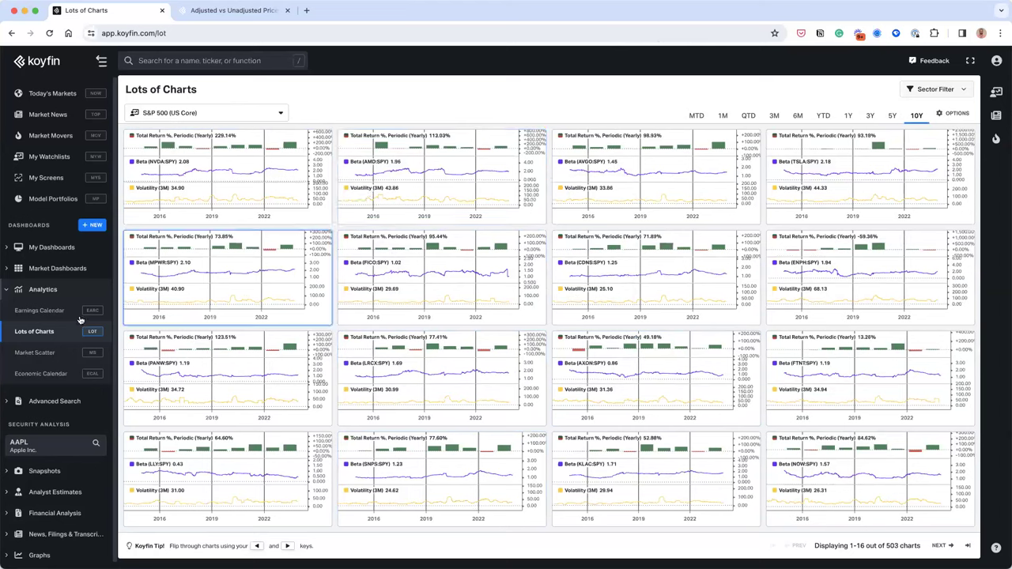
Look through the full list of saved dashboards under My Dashboards.
click(52, 253)
scroll(37, 237, down, 2)
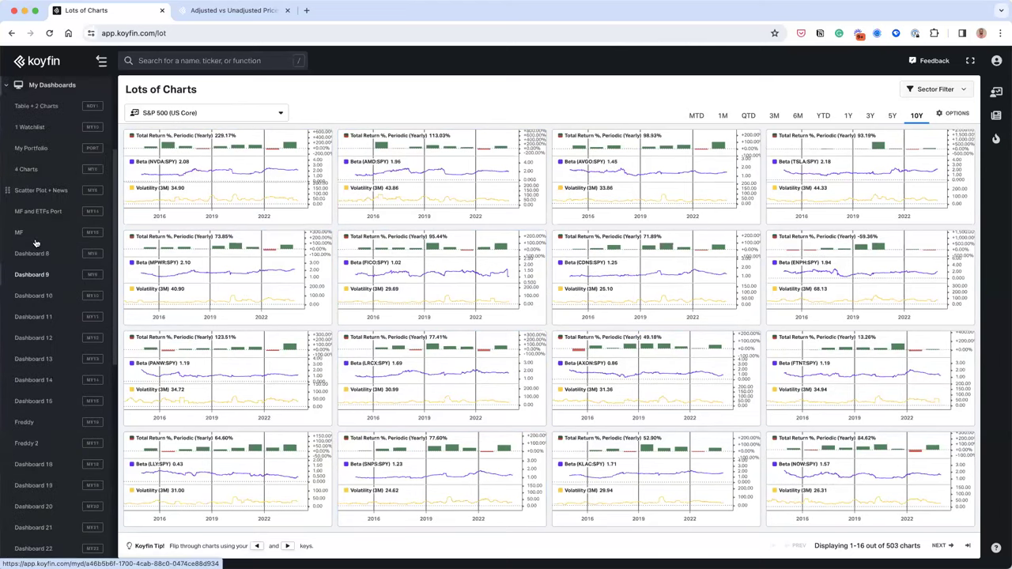
scroll(45, 357, up, 2)
scroll(46, 360, down, 5)
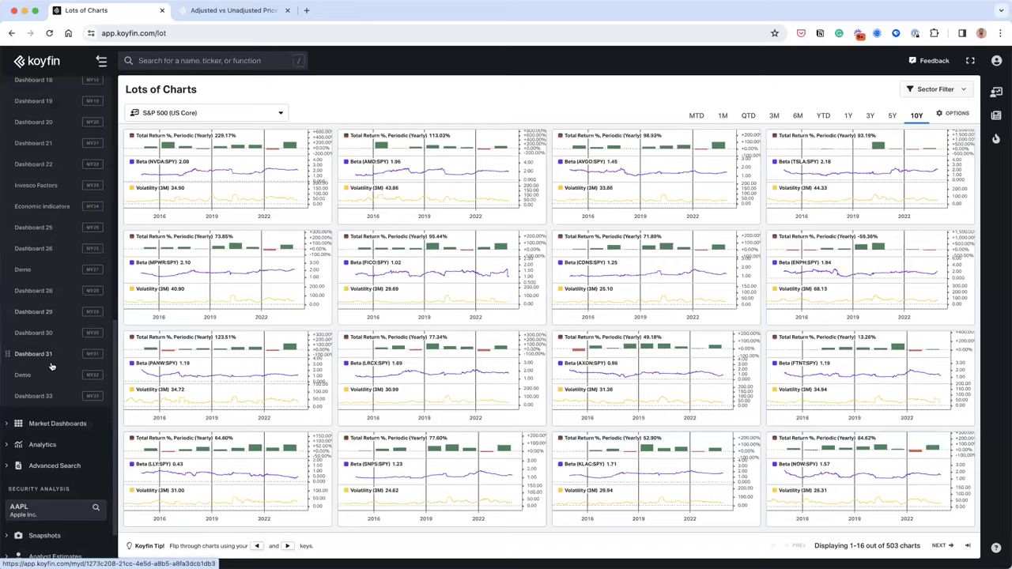
scroll(50, 287, up, 3)
key(Right)
scroll(101, 231, up, 4)
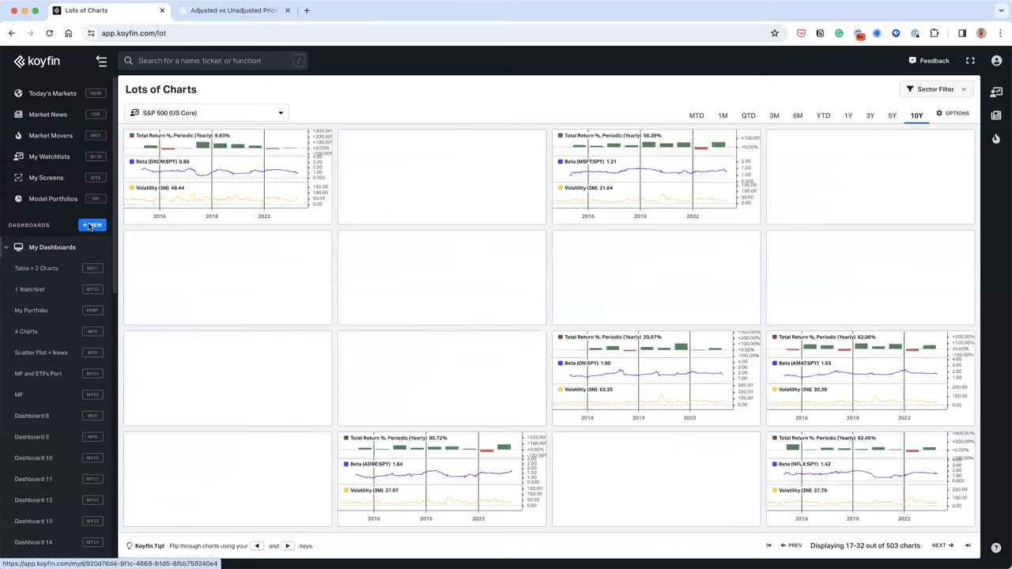
key(Left)
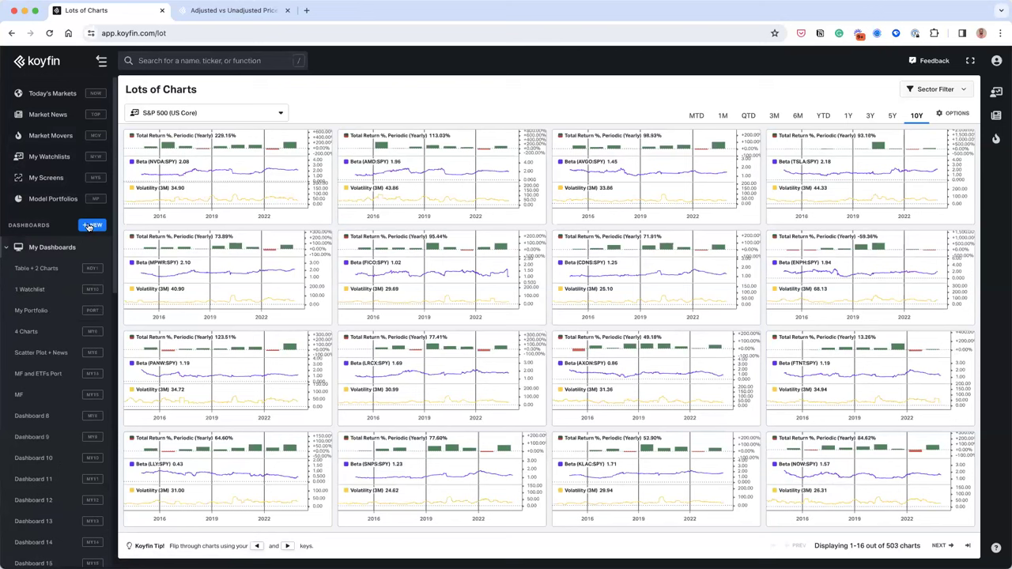
Create a new blank dashboard named Demo.
click(89, 226)
key(super+a)
text(D)
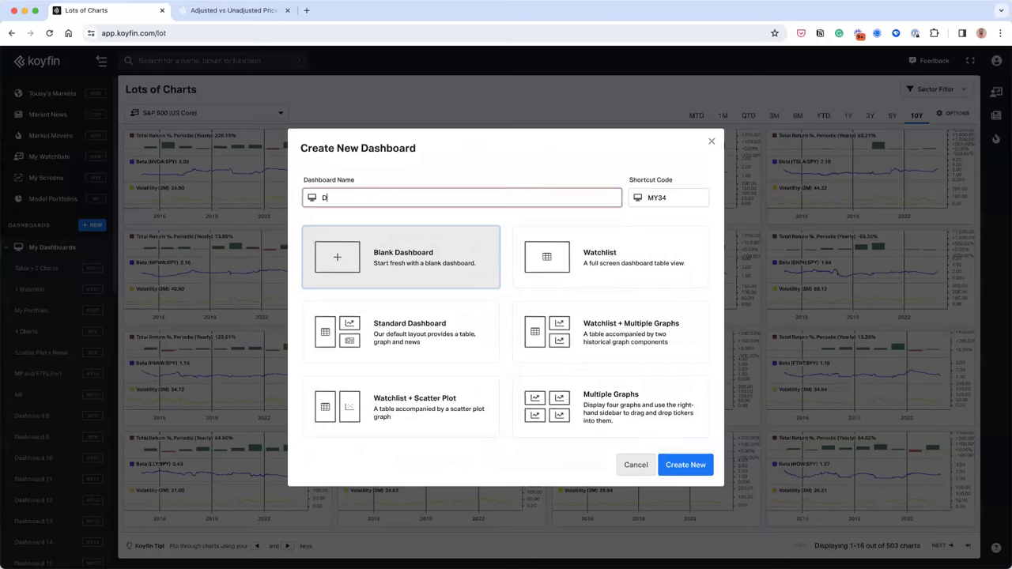
text(emo)
key(Return)
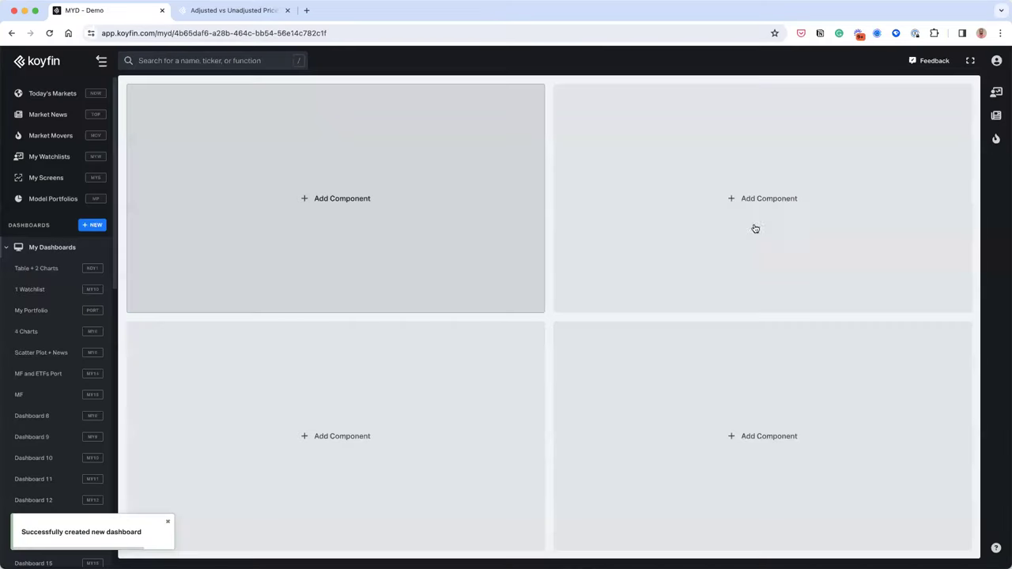
Add a Historical Graph Templates component to the upper-right slot of the Demo dashboard.
click(723, 232)
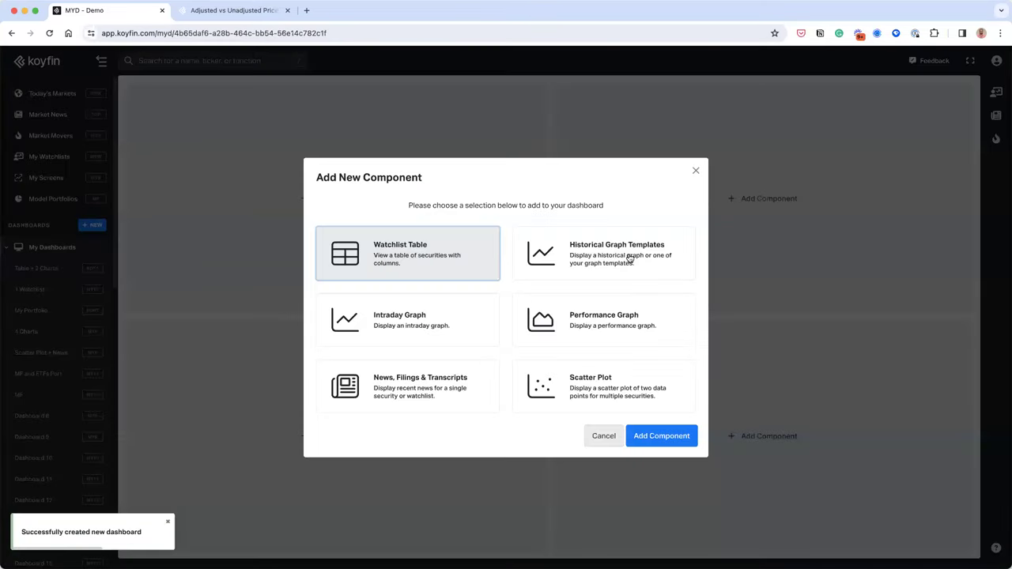
click(630, 260)
click(668, 440)
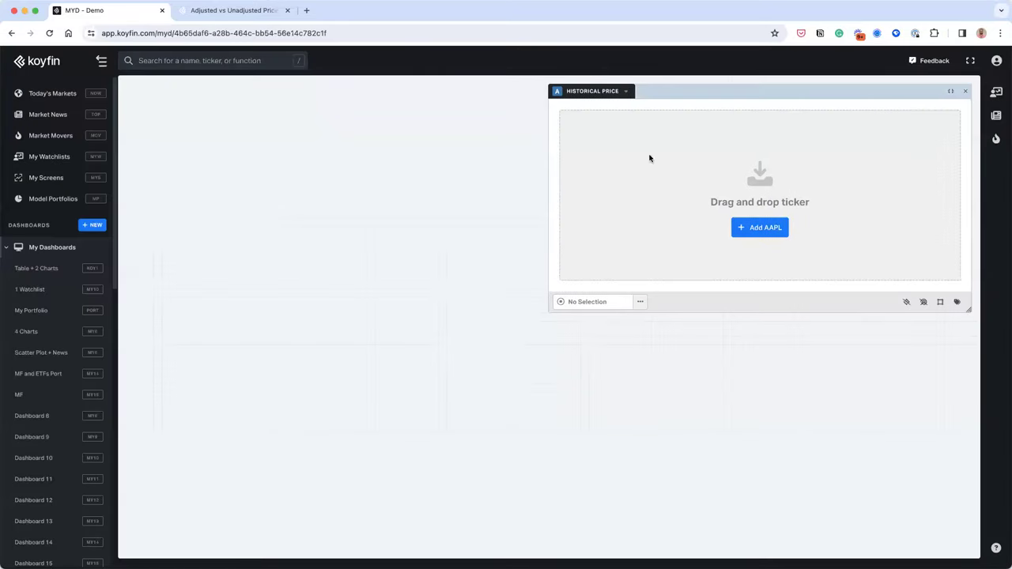
Apply the TR and Beta chart template to the new graph component, show AAPL in it and set its range to 10Y.
click(608, 92)
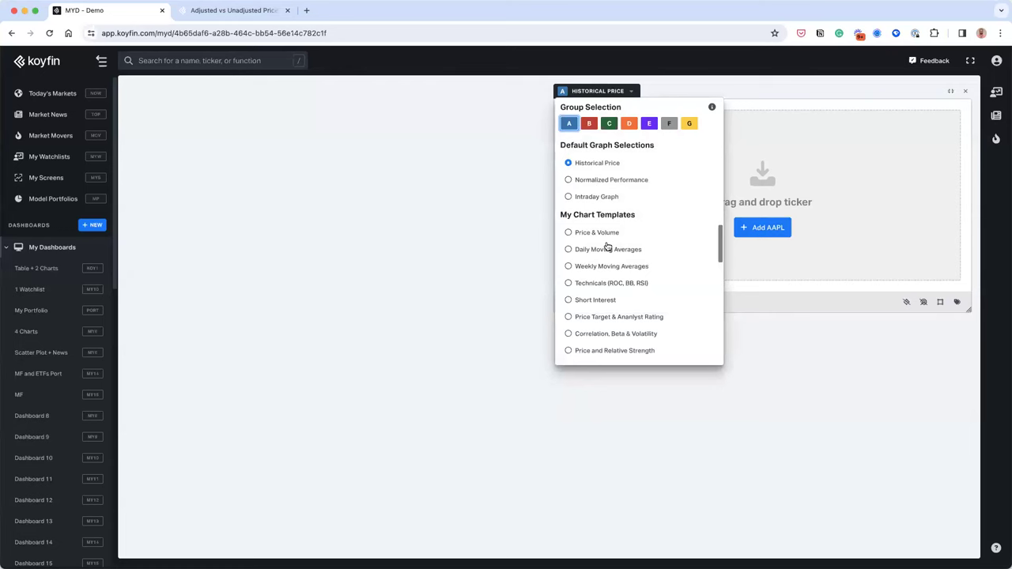
scroll(607, 247, down, 3)
click(630, 92)
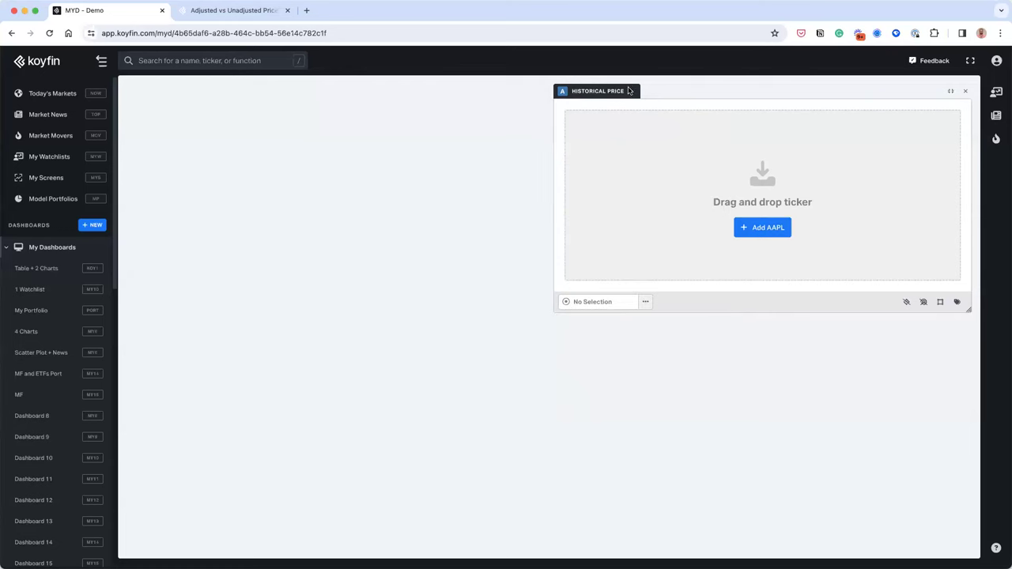
click(629, 91)
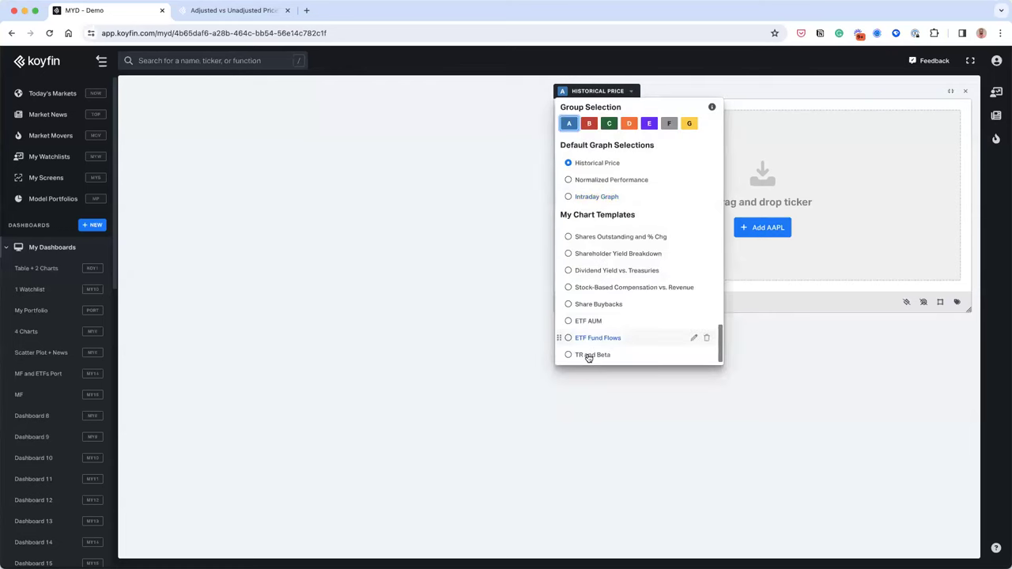
click(639, 349)
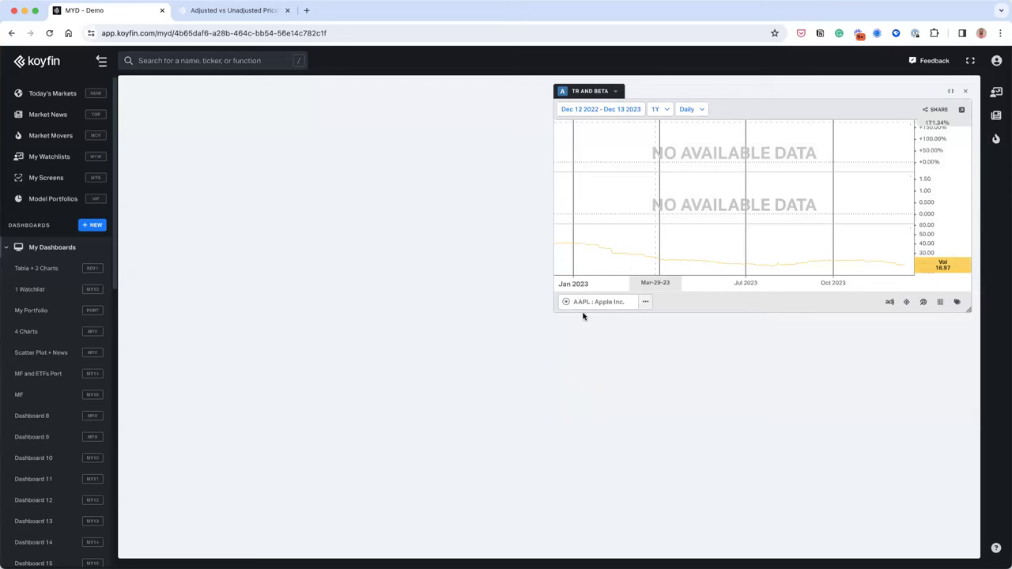
click(667, 111)
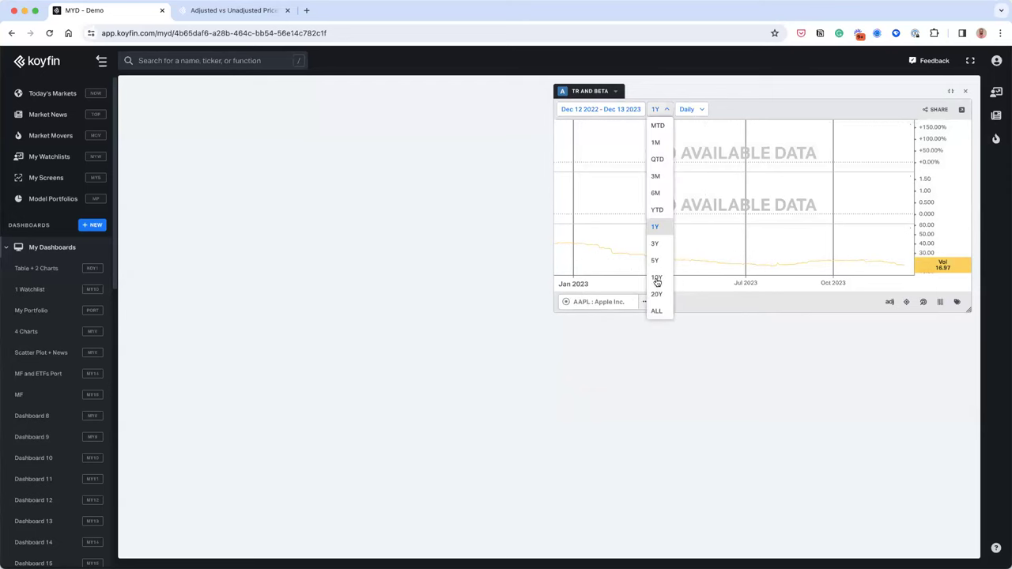
click(656, 279)
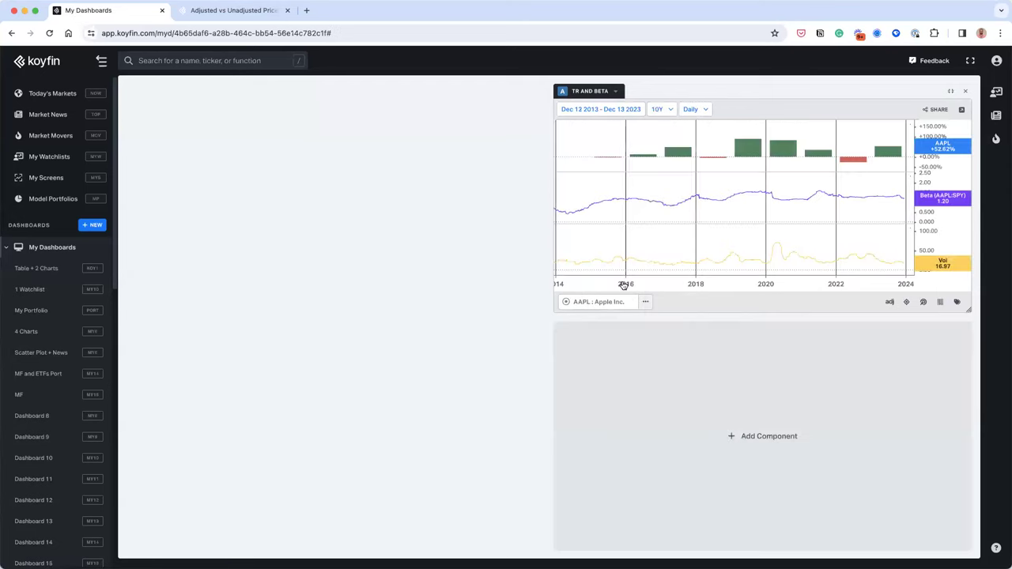
Switch the AAPL graph component's template from TR and Beta to Rolling 1Y Price Change %.
click(595, 91)
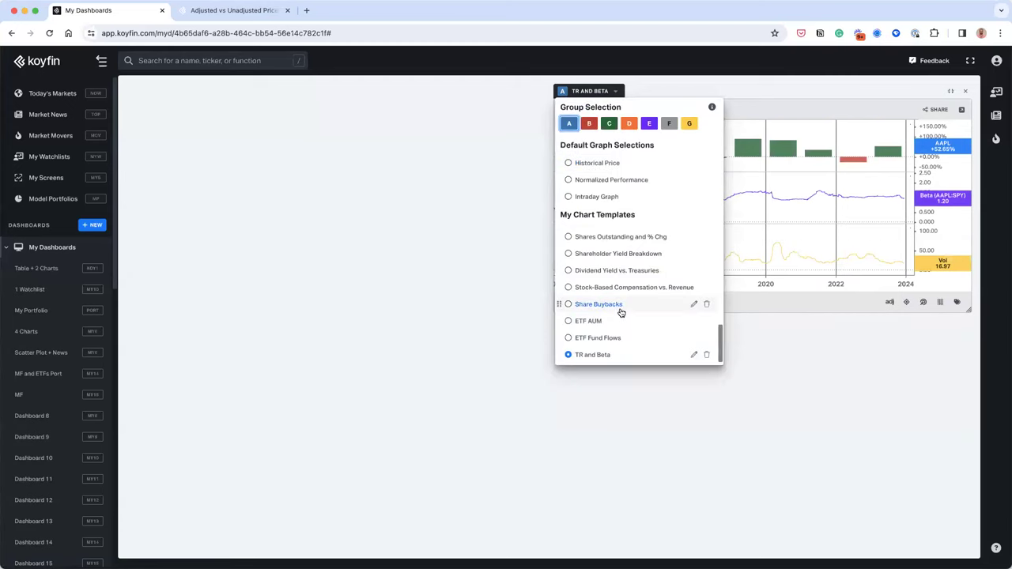
scroll(613, 268, up, 5)
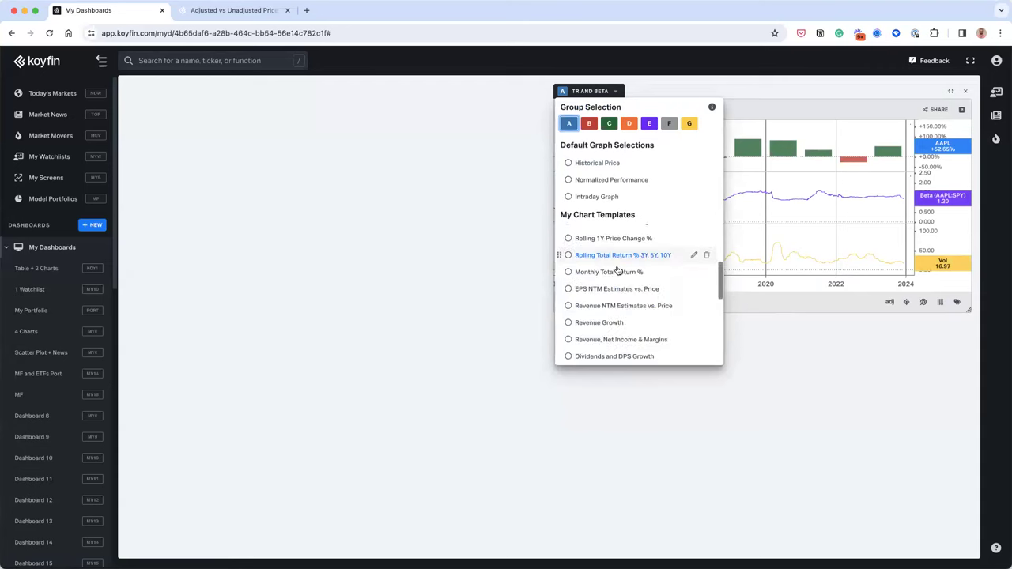
click(609, 239)
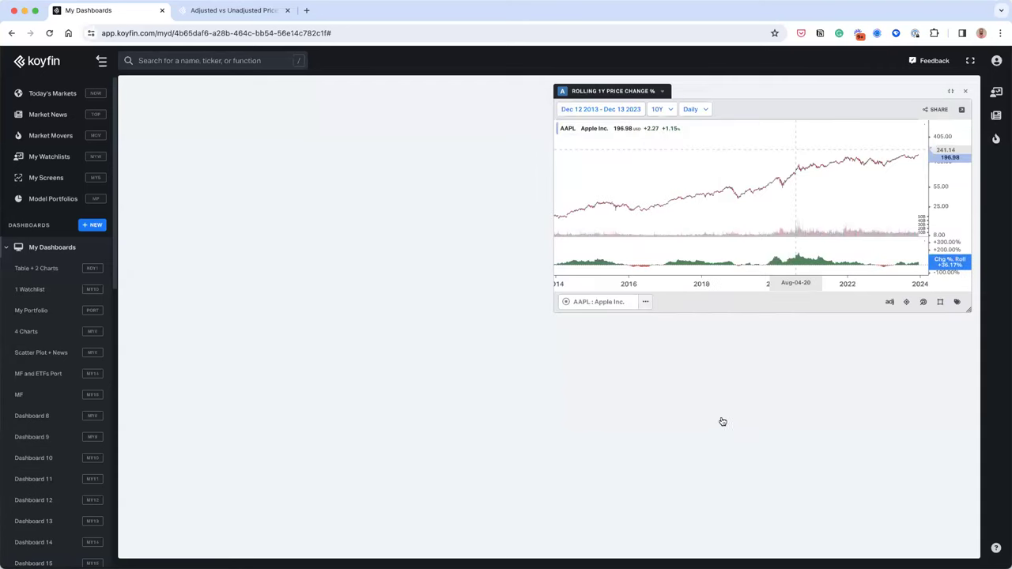
Add a Historical Price graph of AAPL to the lower-right slot and look through the templates available for it.
click(743, 427)
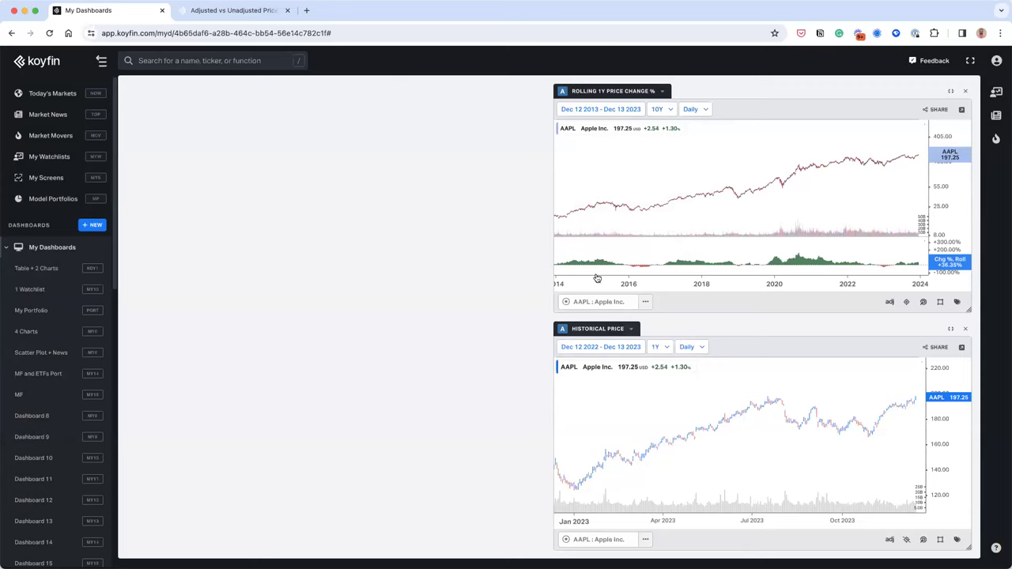
click(599, 302)
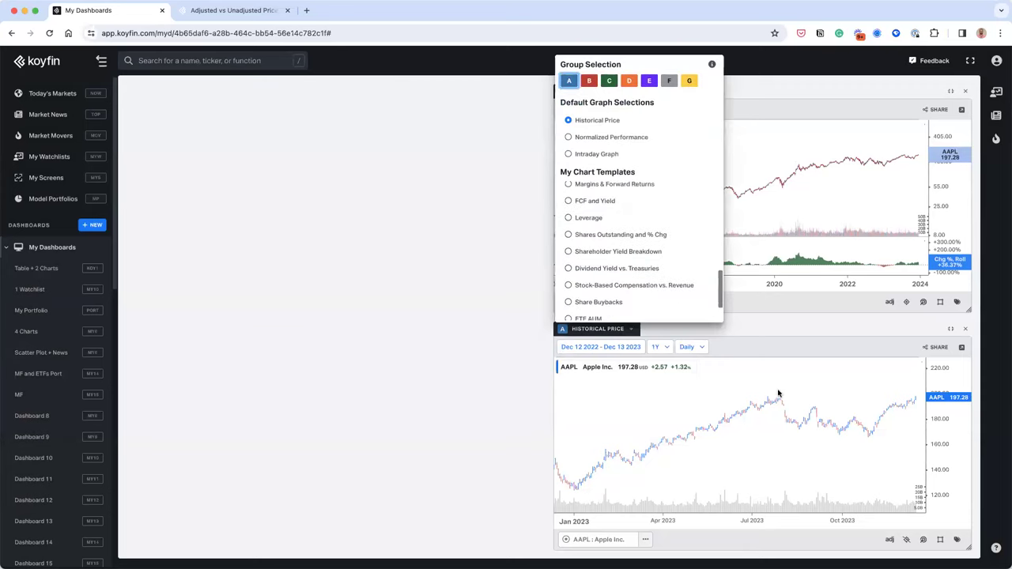
click(677, 377)
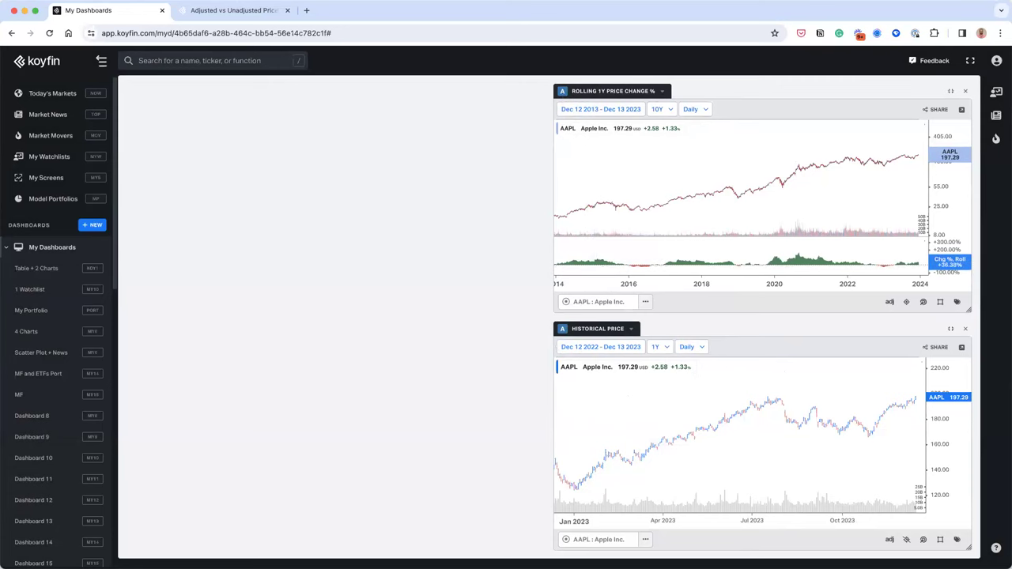
Change the Historical Price graph's security to MSFT and set the Rolling 1Y Price Change % graph's range to 5Y.
click(596, 541)
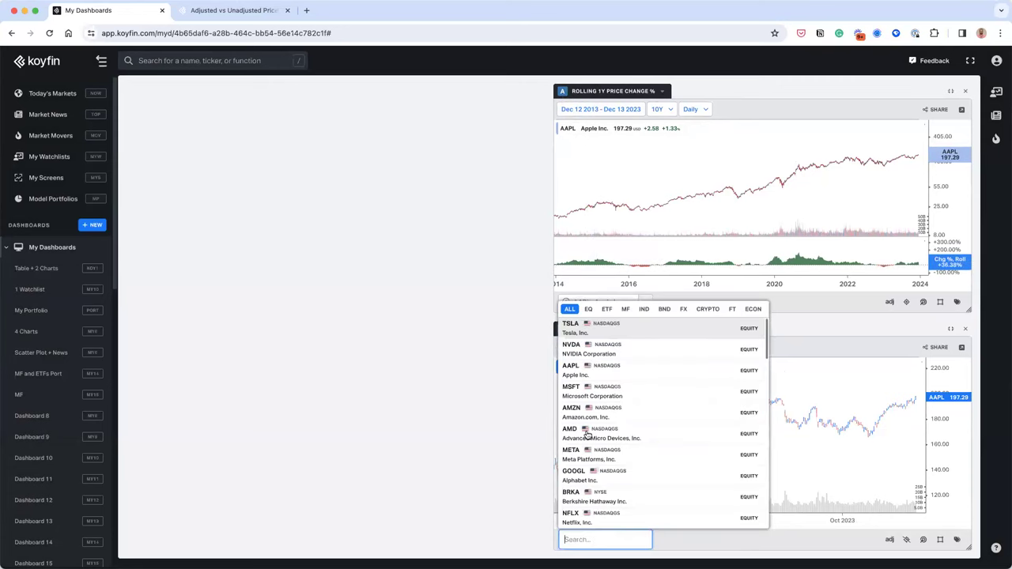
click(588, 396)
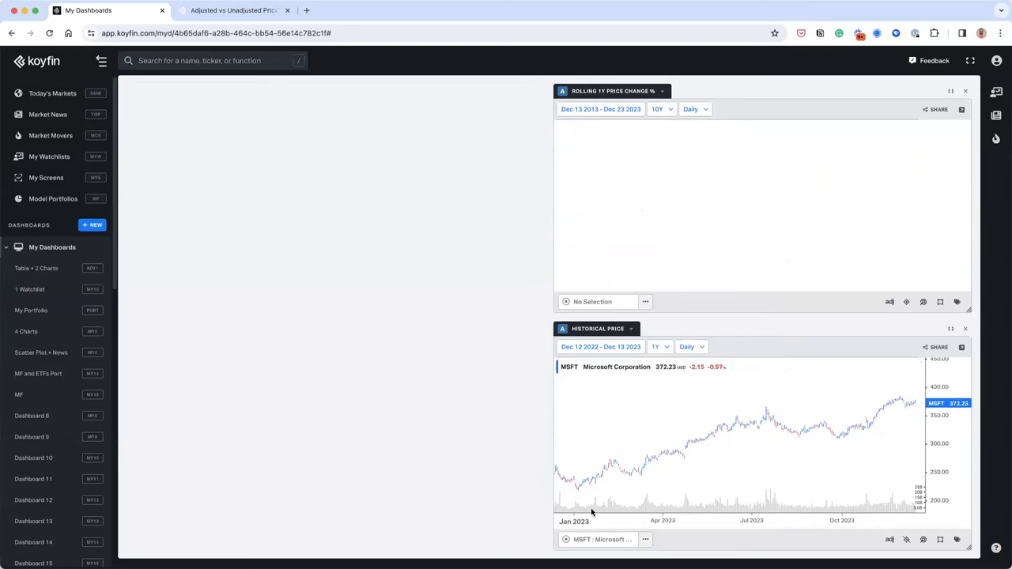
click(660, 110)
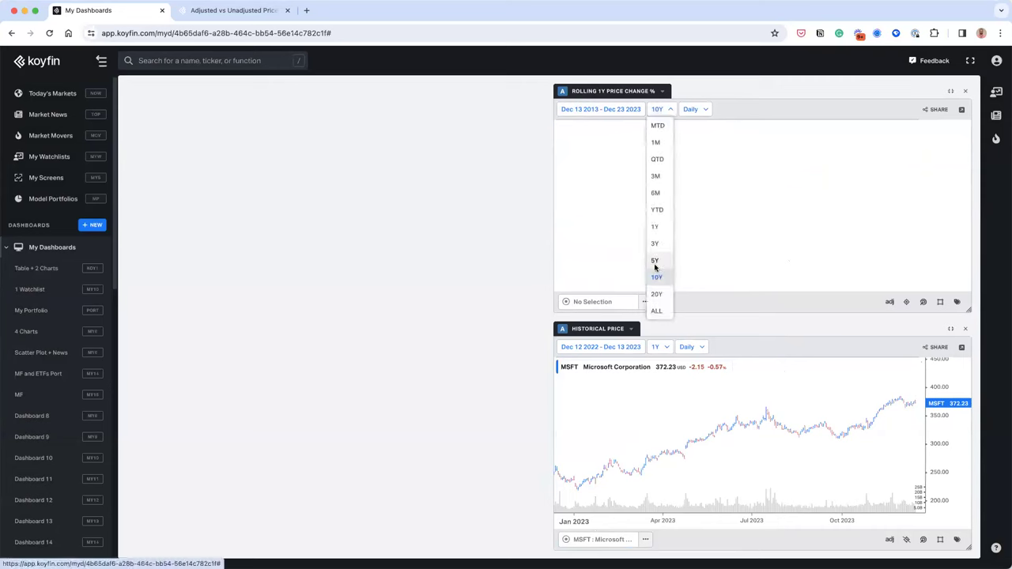
click(654, 261)
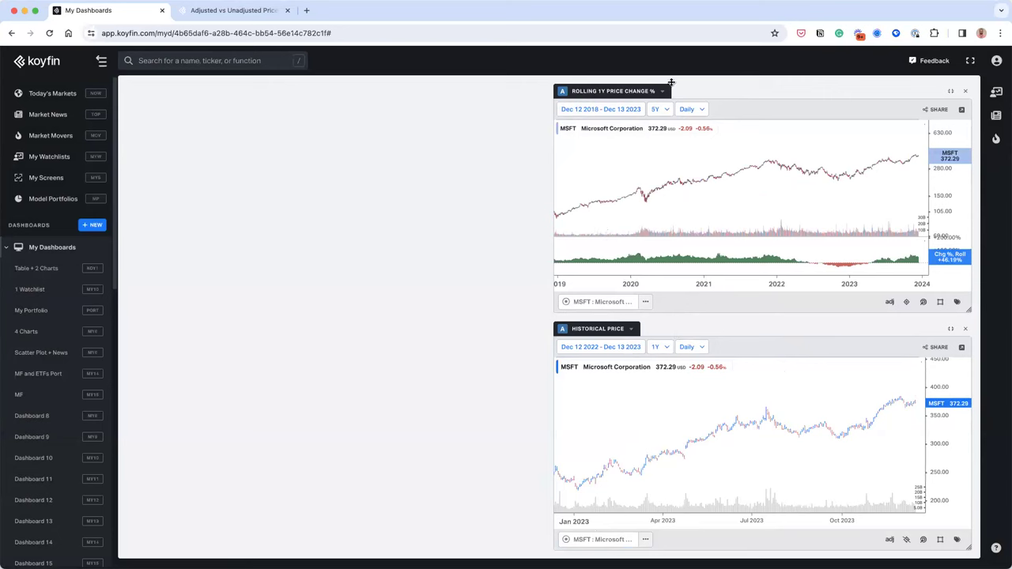
Assign the Rolling 1Y Price Change % graph to group B and add AAPL to it.
click(613, 91)
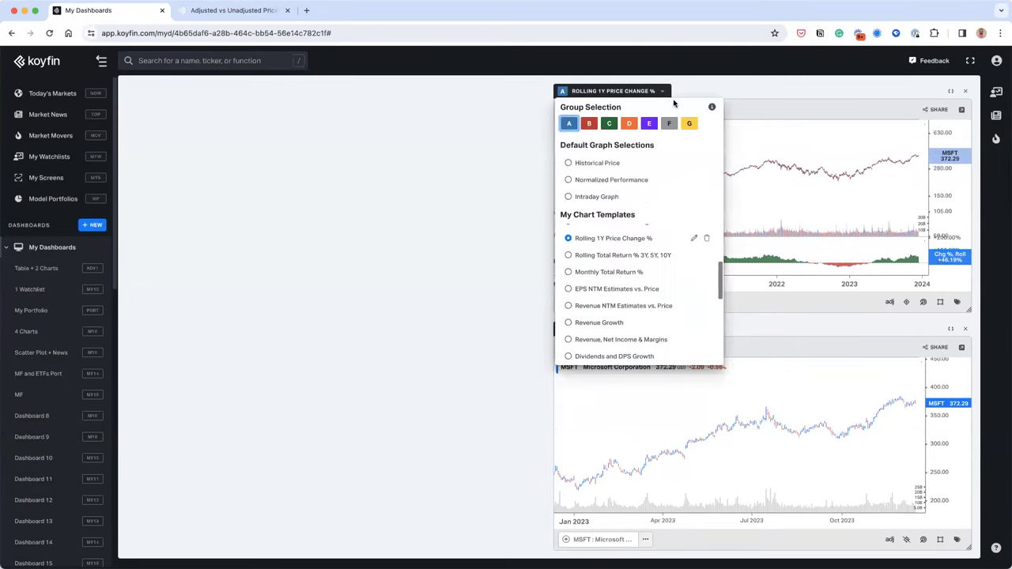
click(589, 121)
click(764, 228)
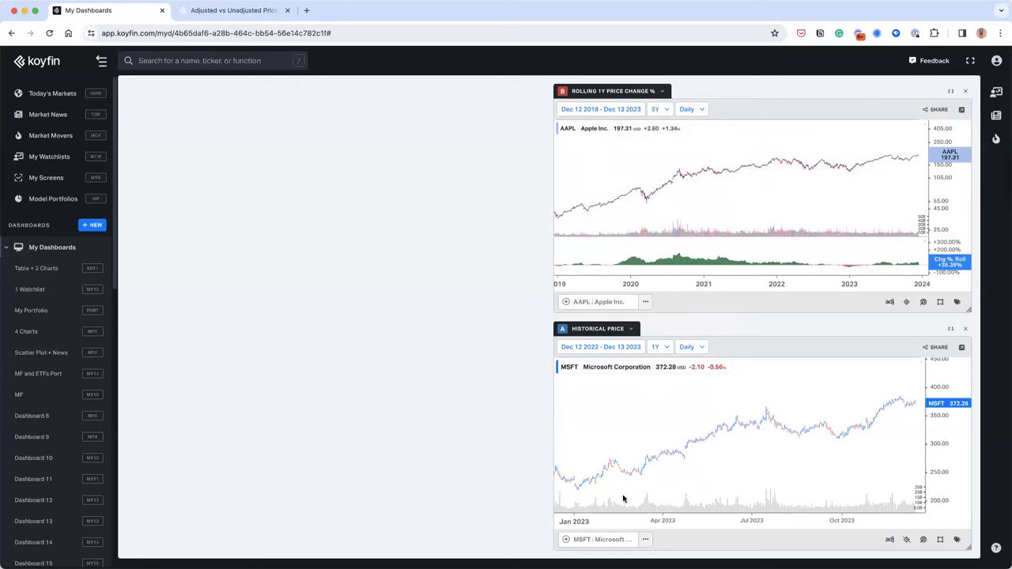
Add a Watchlist Table component linked to group B in the dashboard's empty left slot.
mouse_move(335, 322)
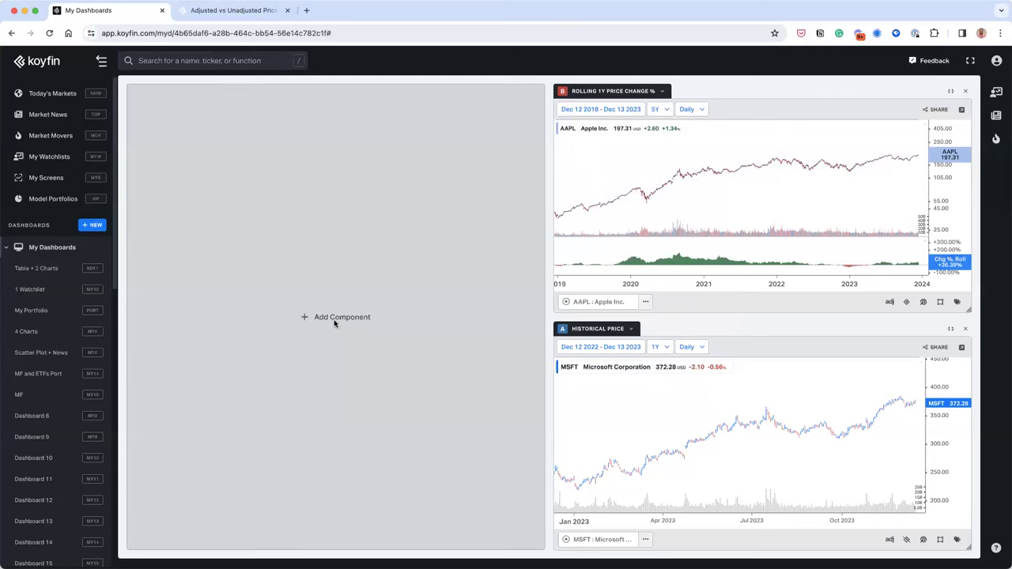
click(413, 263)
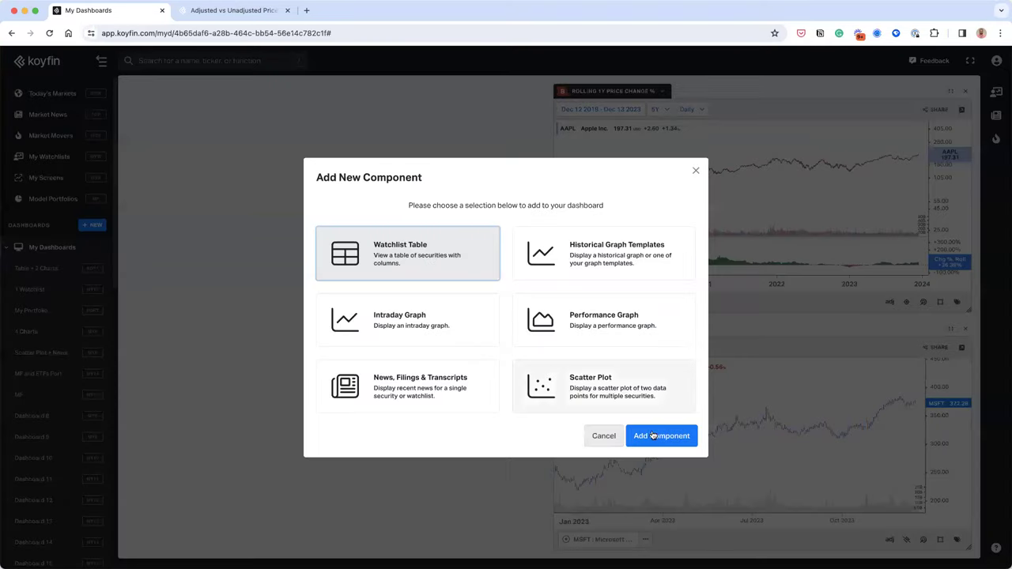
key(Return)
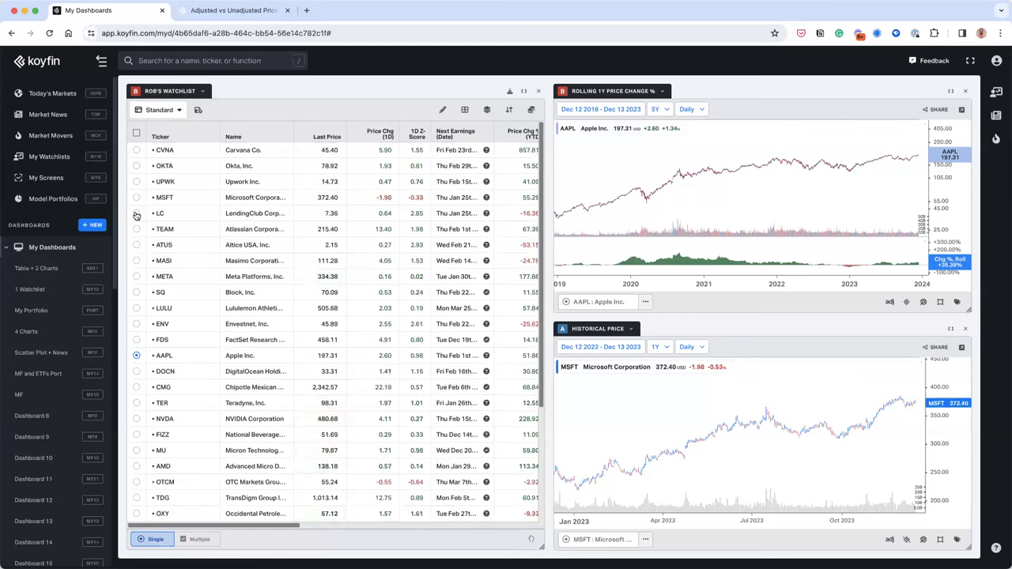
Chart LC, TEAM, ATUS and MASI one after another in the group B graph by selecting them in the watchlist table.
click(136, 214)
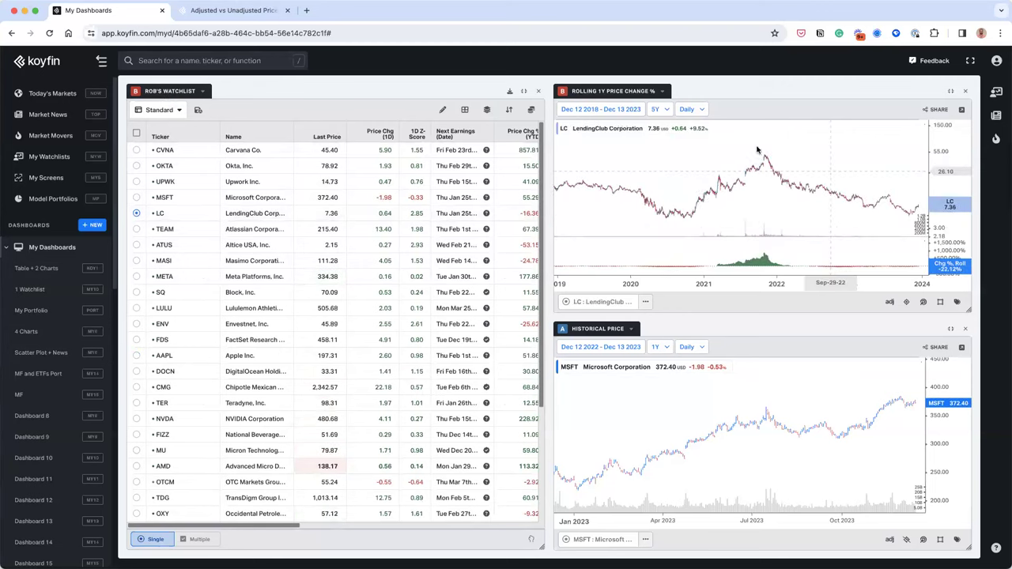
click(136, 230)
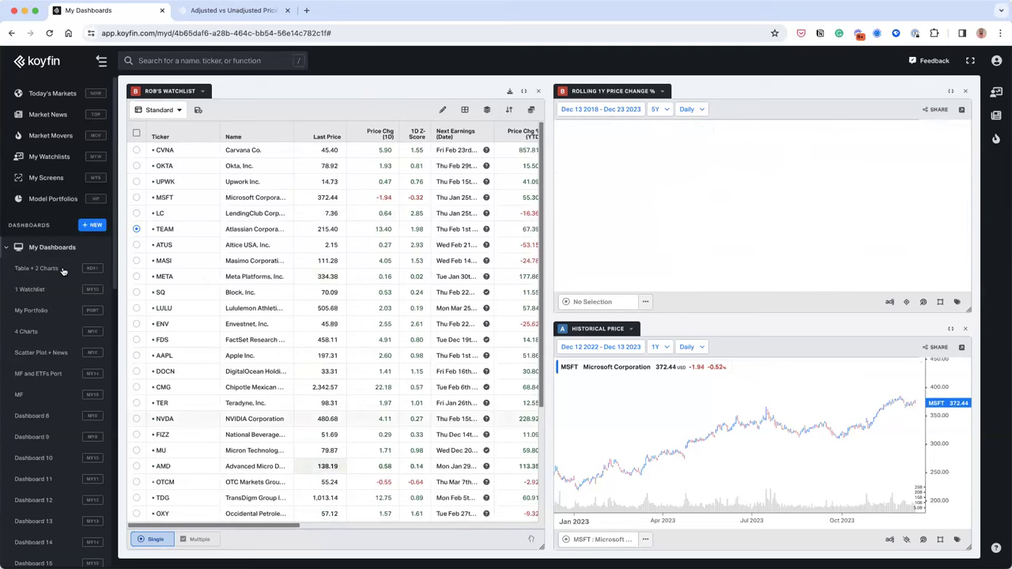
click(136, 246)
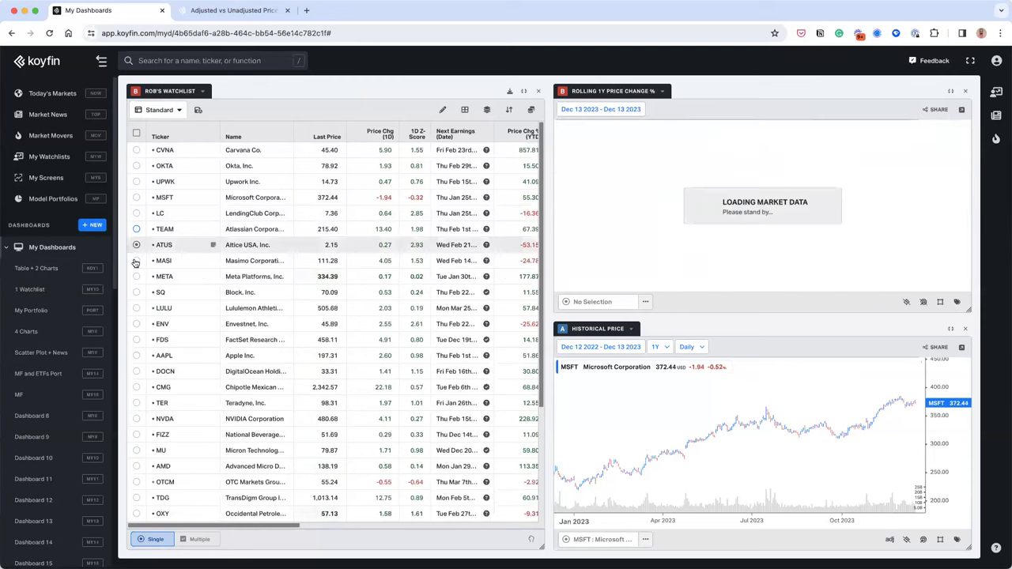
key(Down)
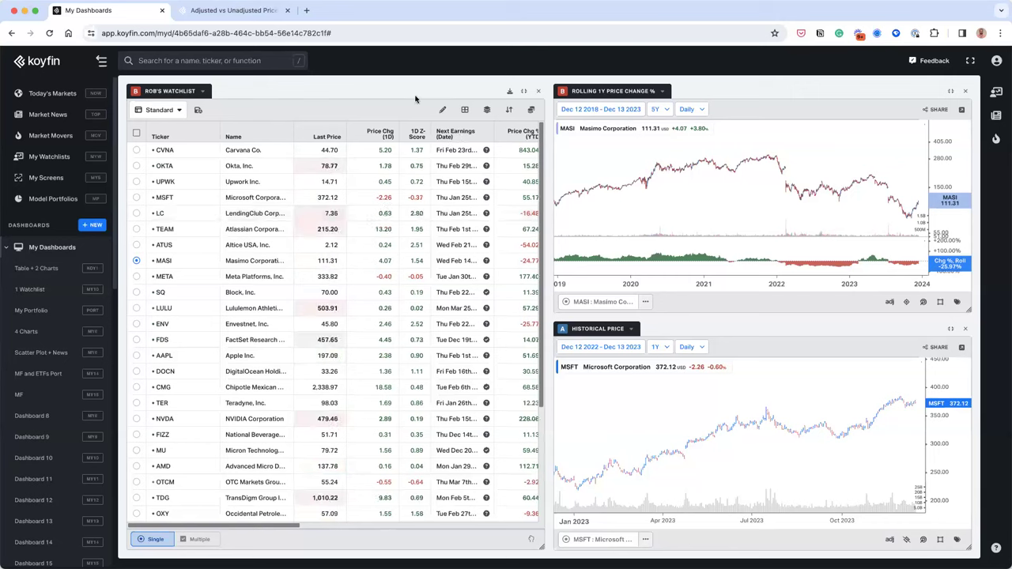
Expand the Graphs section under Security Analysis to show the available graph types.
scroll(53, 474, down, 10)
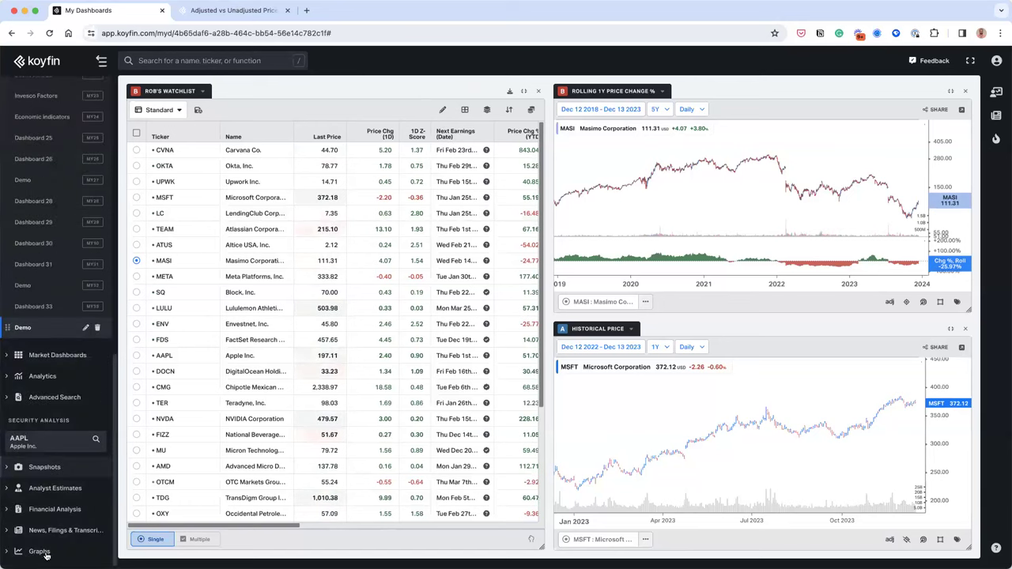
click(39, 551)
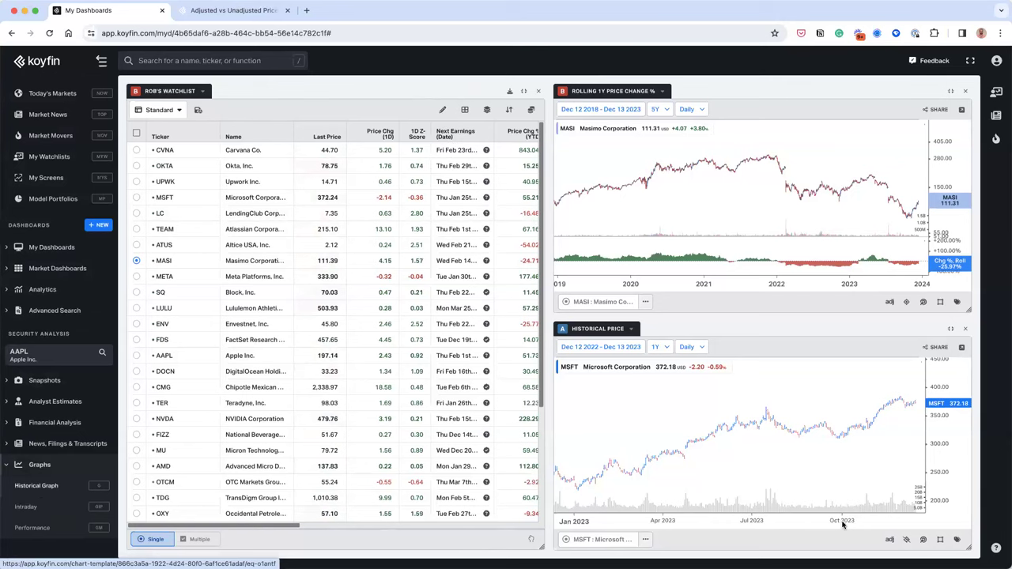
Open AAPL's historical graph and create a new chart from the predefined Stock-Based Compensation vs. Revenue template.
click(30, 489)
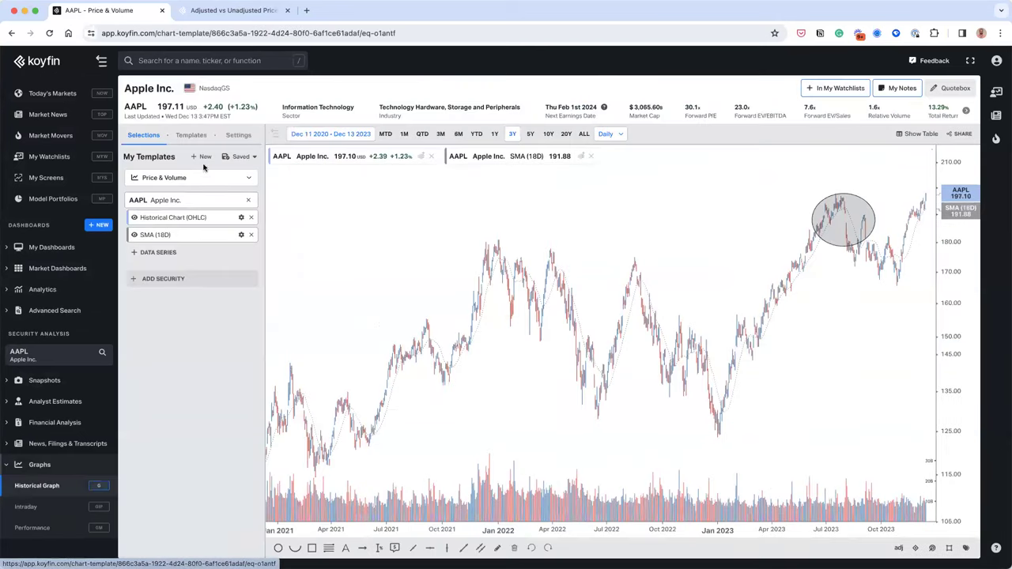
click(204, 157)
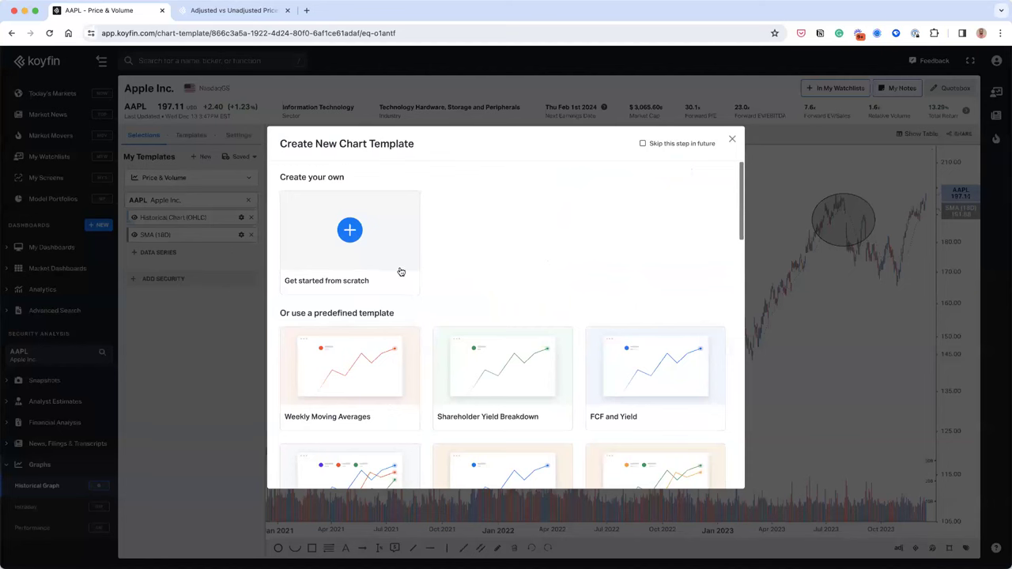
scroll(372, 310, down, 5)
scroll(373, 309, up, 5)
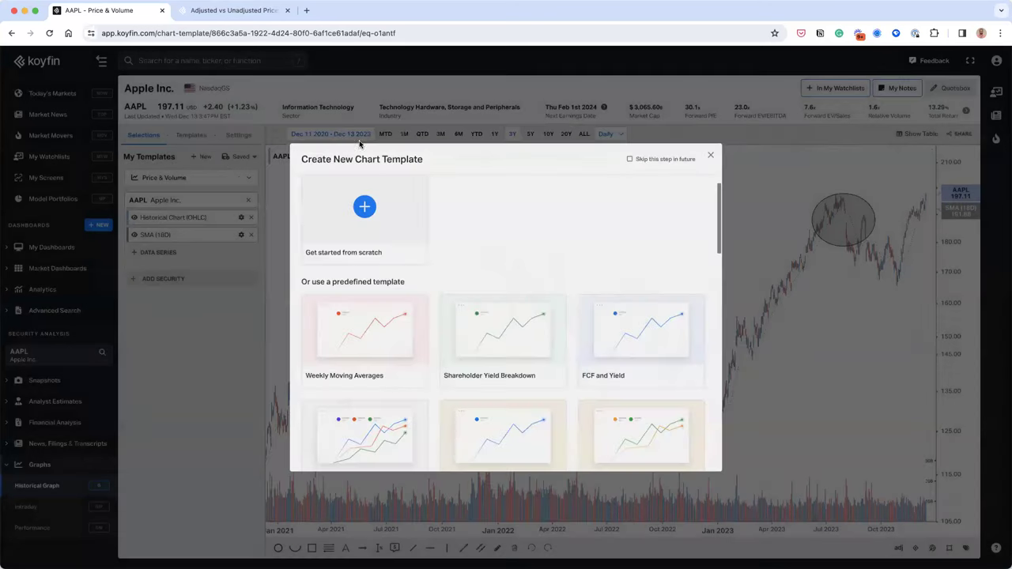
click(200, 159)
click(200, 158)
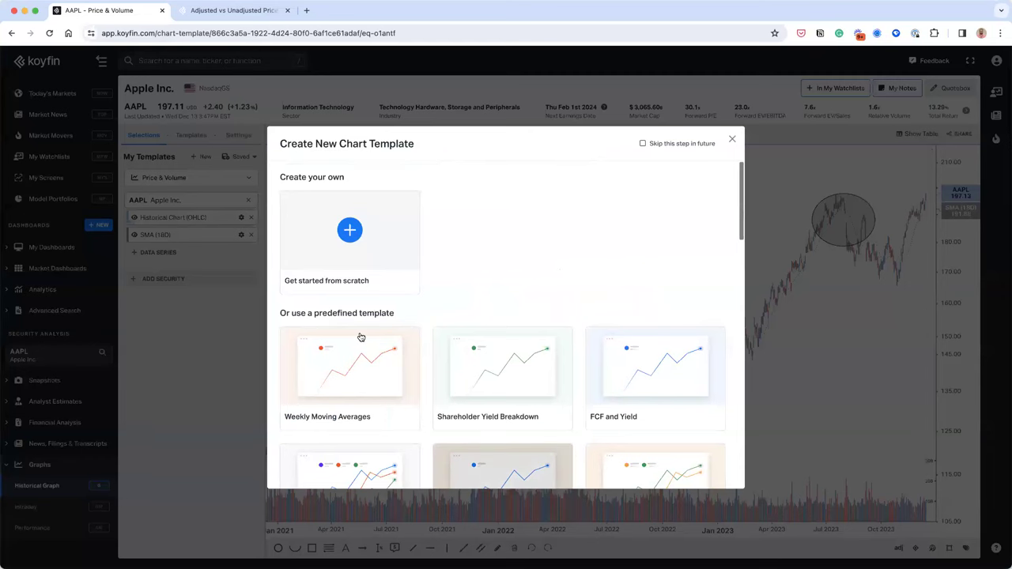
scroll(368, 328, down, 5)
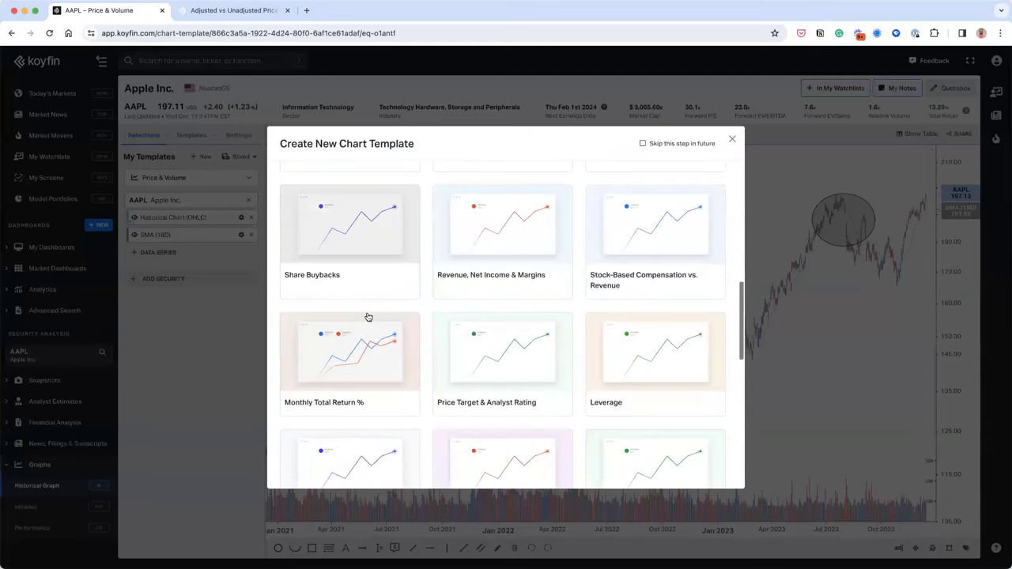
scroll(368, 317, down, 1)
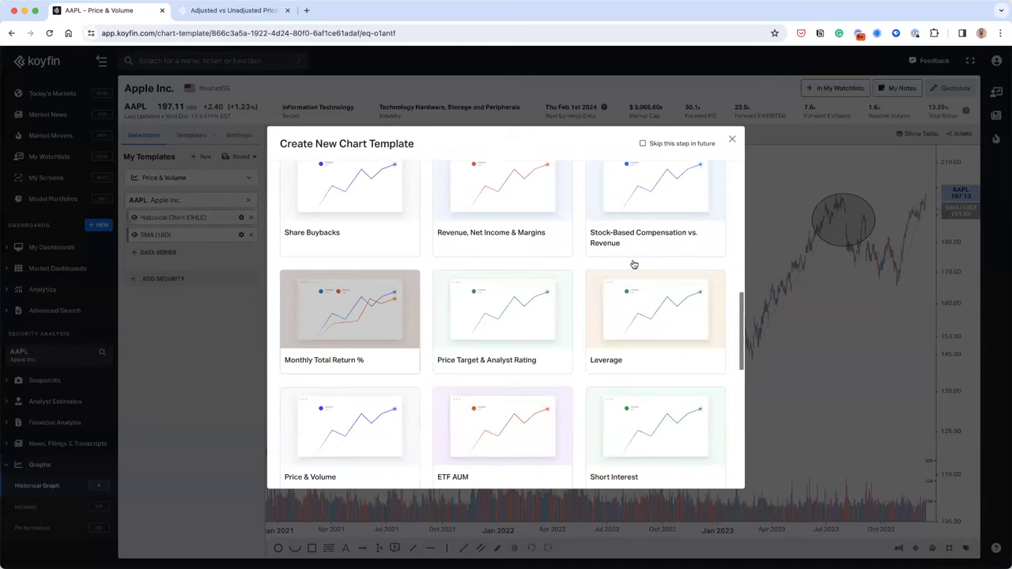
scroll(647, 208, up, 1)
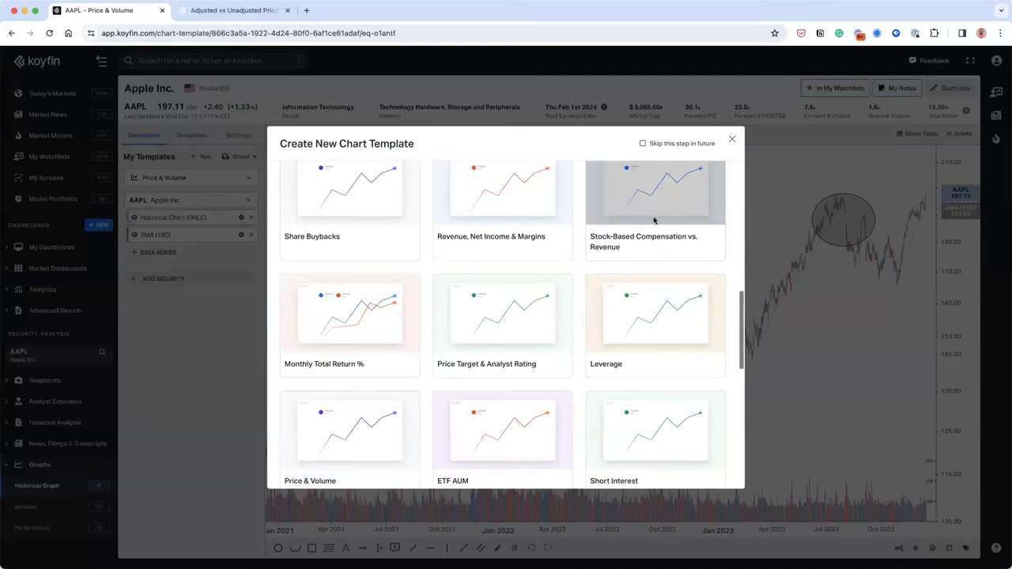
click(654, 220)
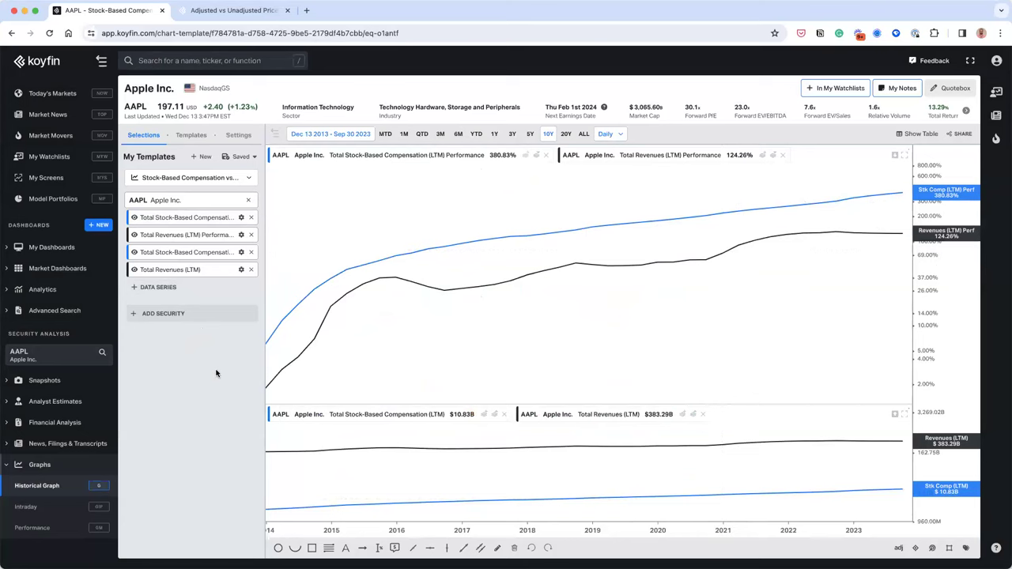
Delete all the Toyota tickers (7203, TM and TOYOF) from the current watchlist in My Watchlists.
click(37, 159)
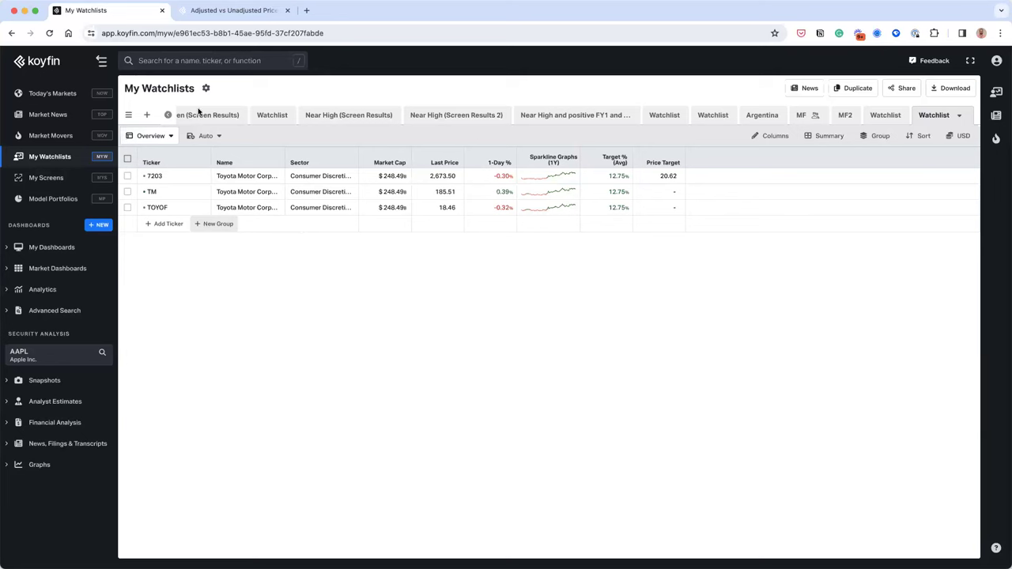
click(127, 160)
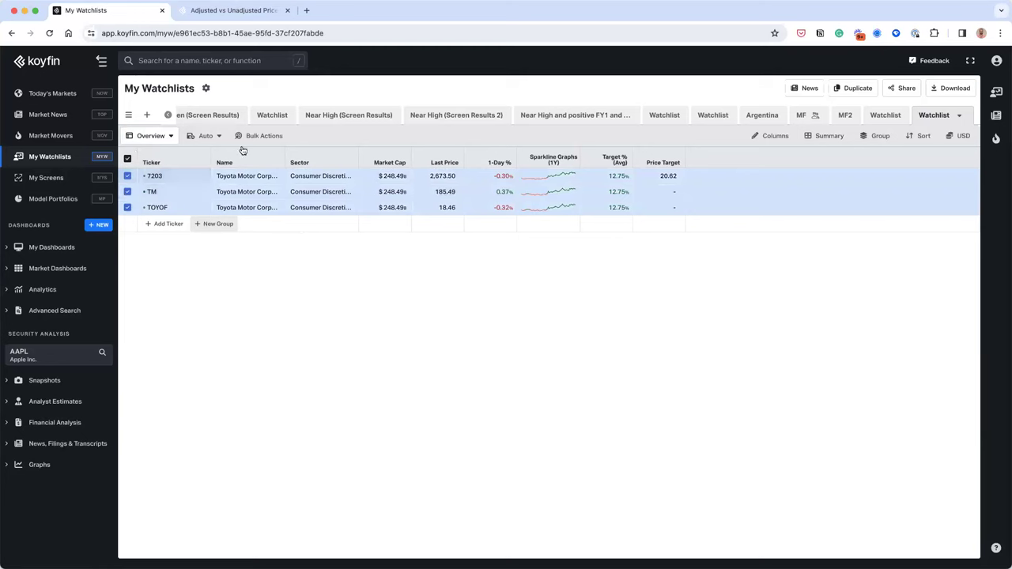
click(259, 136)
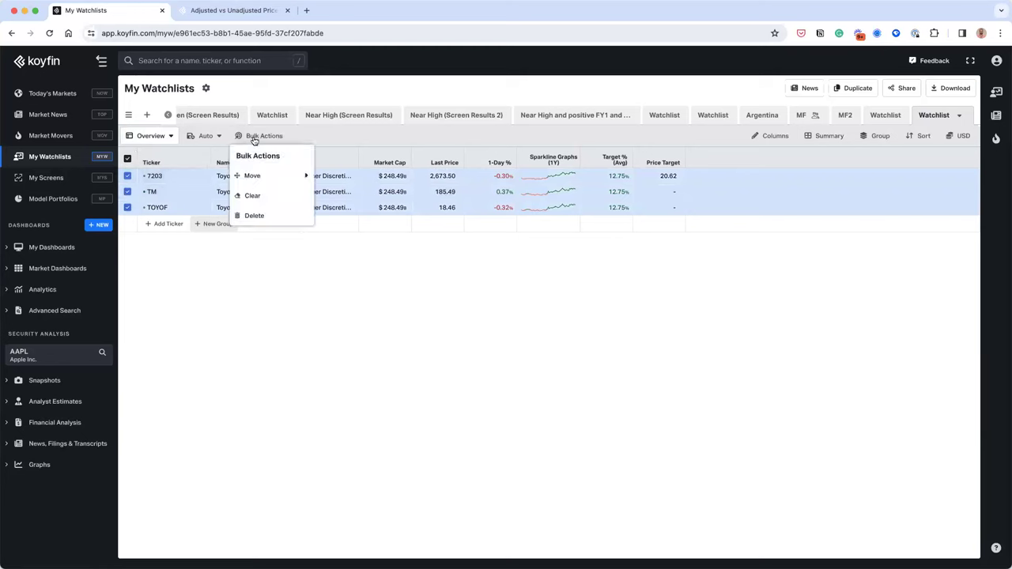
click(254, 217)
click(635, 338)
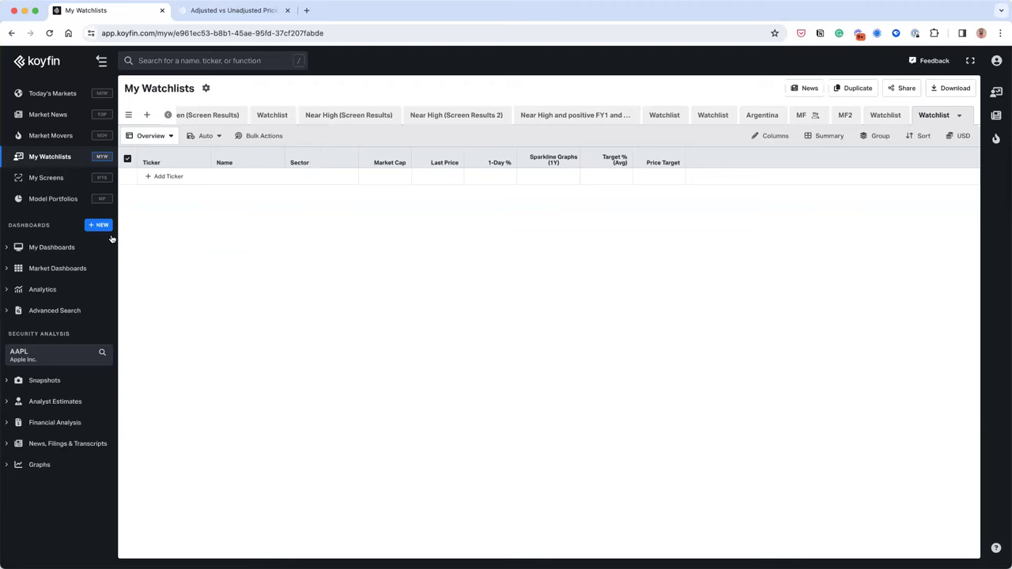
Review the Balanced - US model portfolio's new-allocation date choices without saving, and its 3-year rolling annual return chart over 20Y.
click(48, 200)
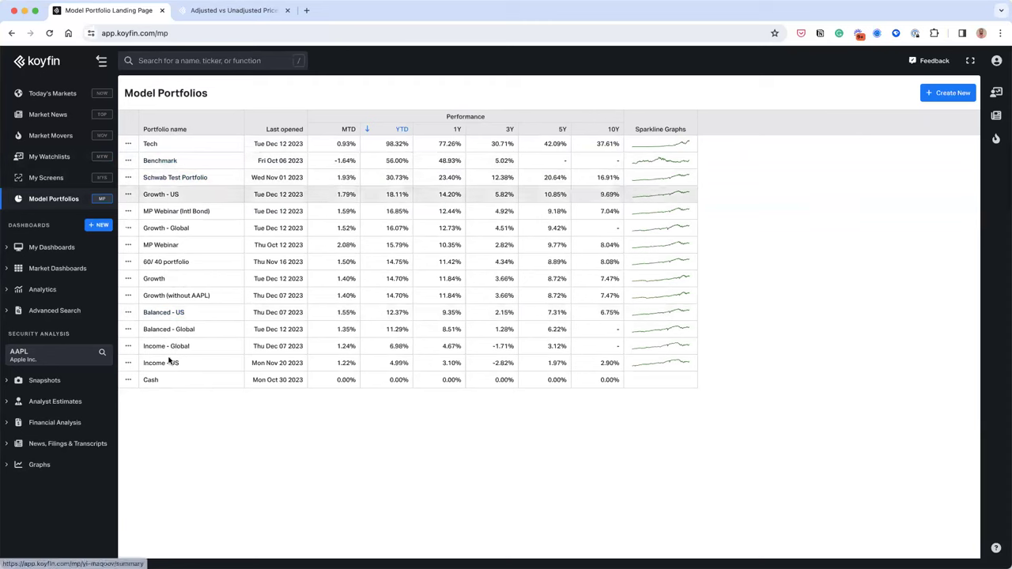
click(154, 314)
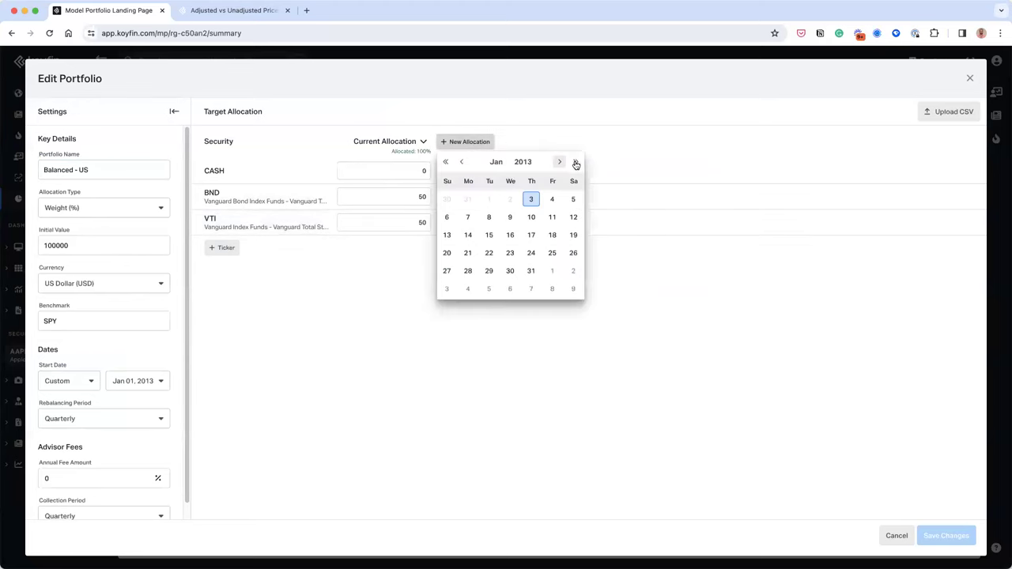
click(533, 273)
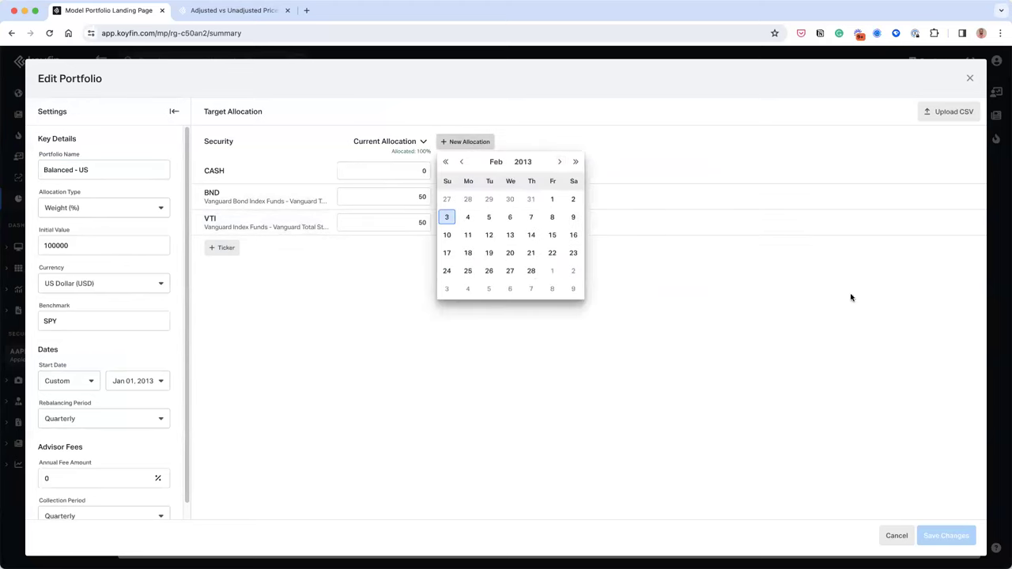
click(969, 77)
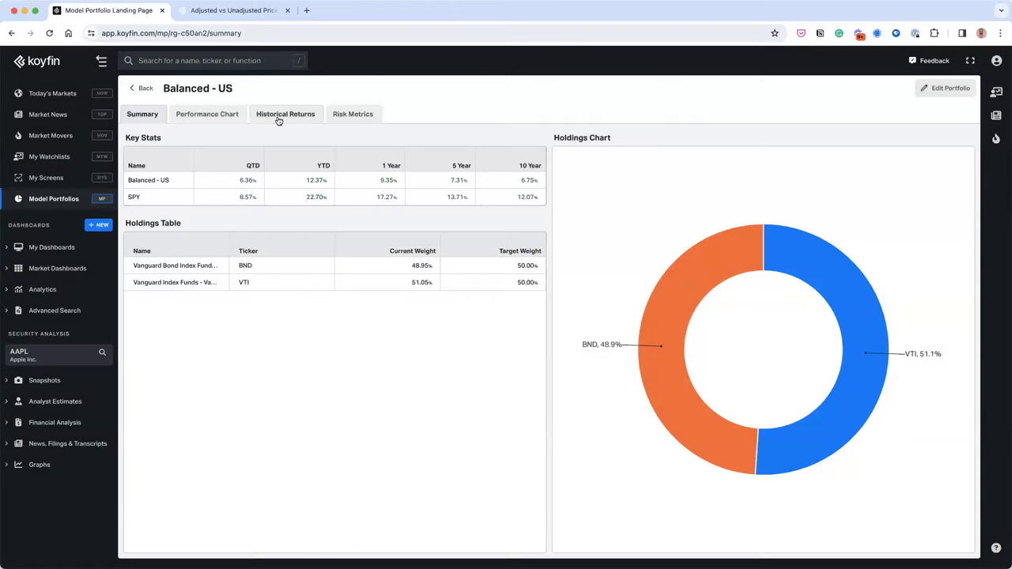
click(198, 117)
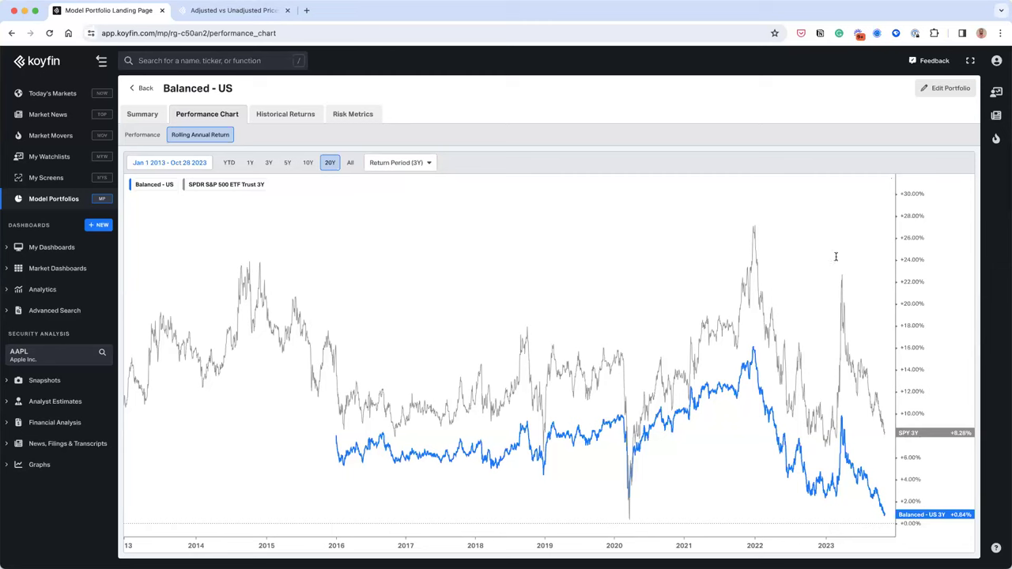
Start a new model portfolio and add TSLA, NVDA, AAPL and AMZN as its securities.
click(54, 199)
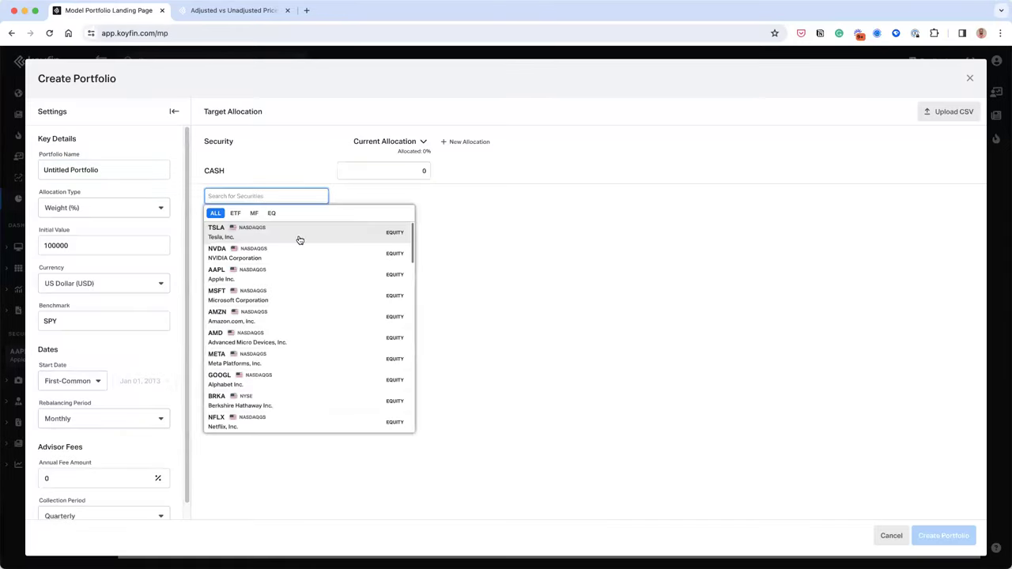
click(280, 240)
click(228, 224)
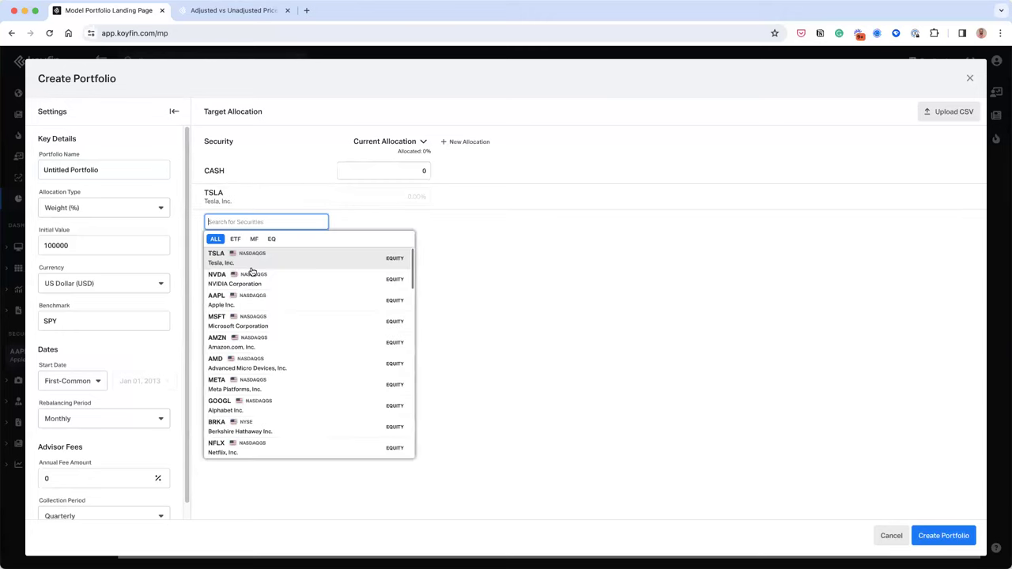
click(224, 250)
click(221, 247)
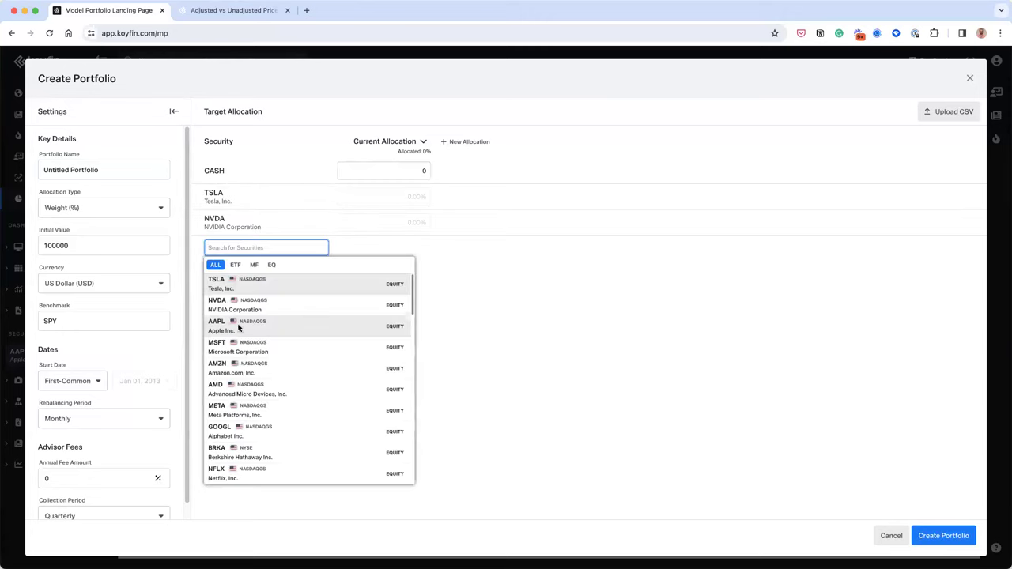
click(235, 323)
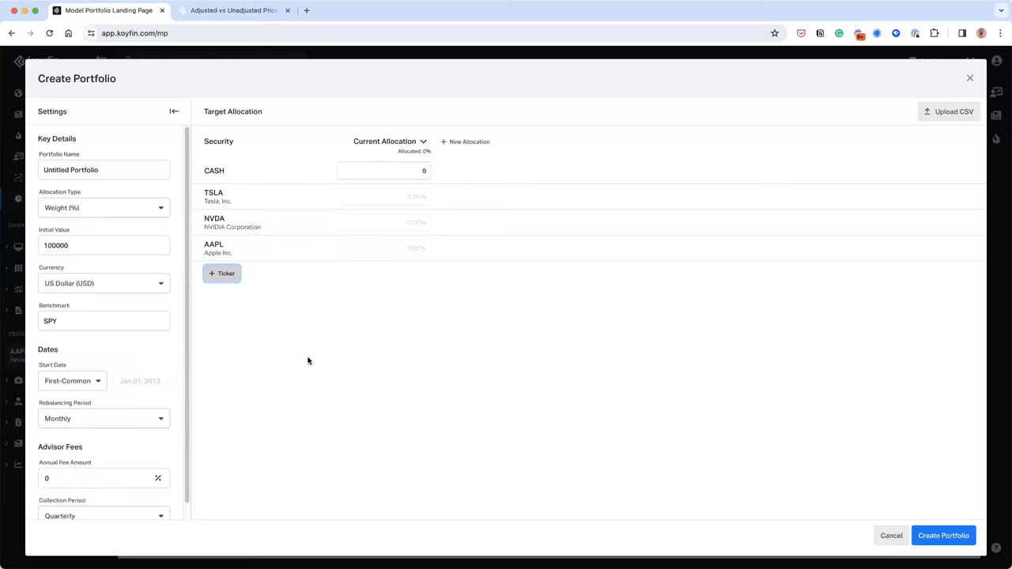
Equalize the weights of the new portfolio's securities and set its rebalancing period to Quarterly.
click(423, 141)
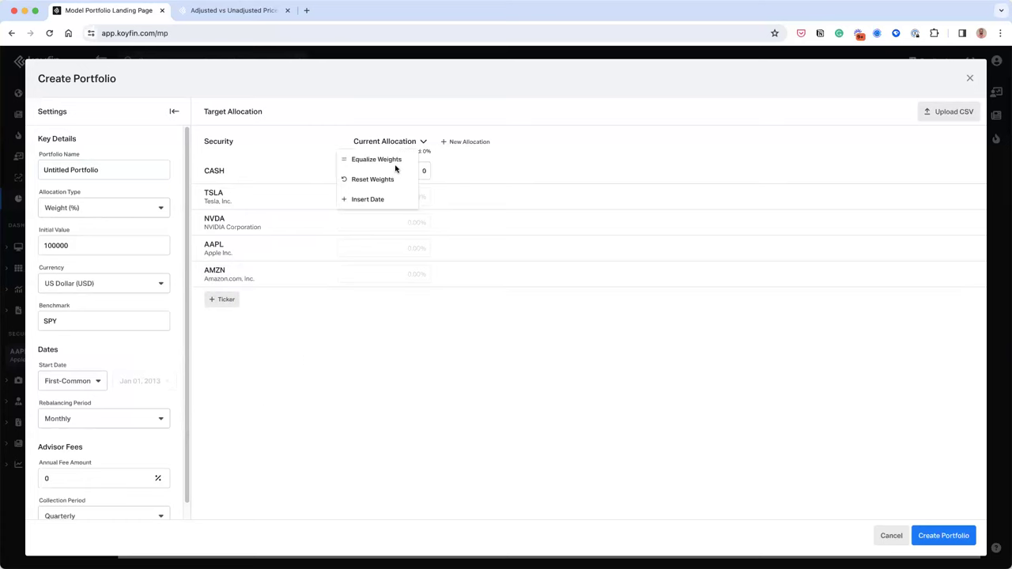
click(395, 160)
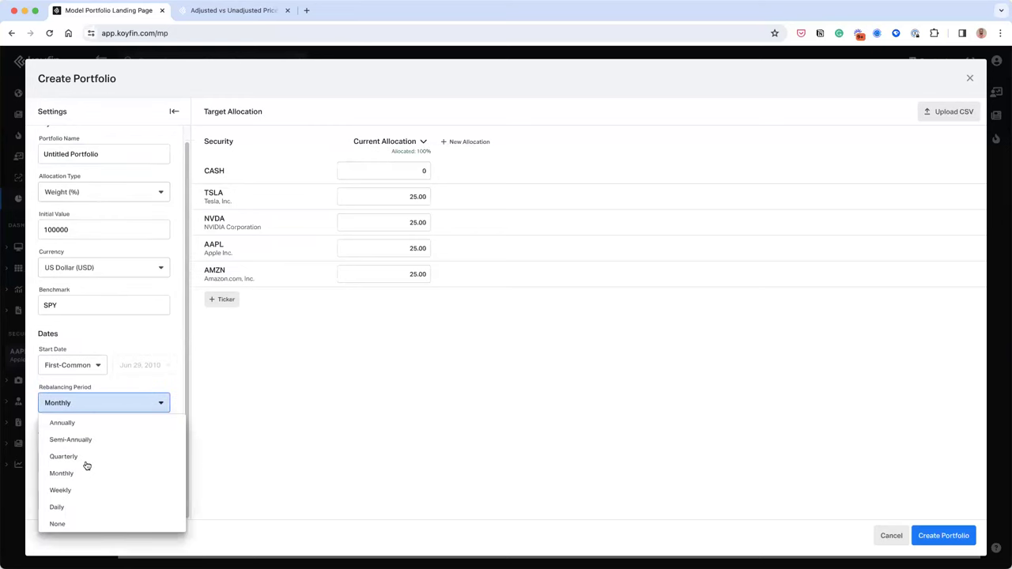
click(85, 462)
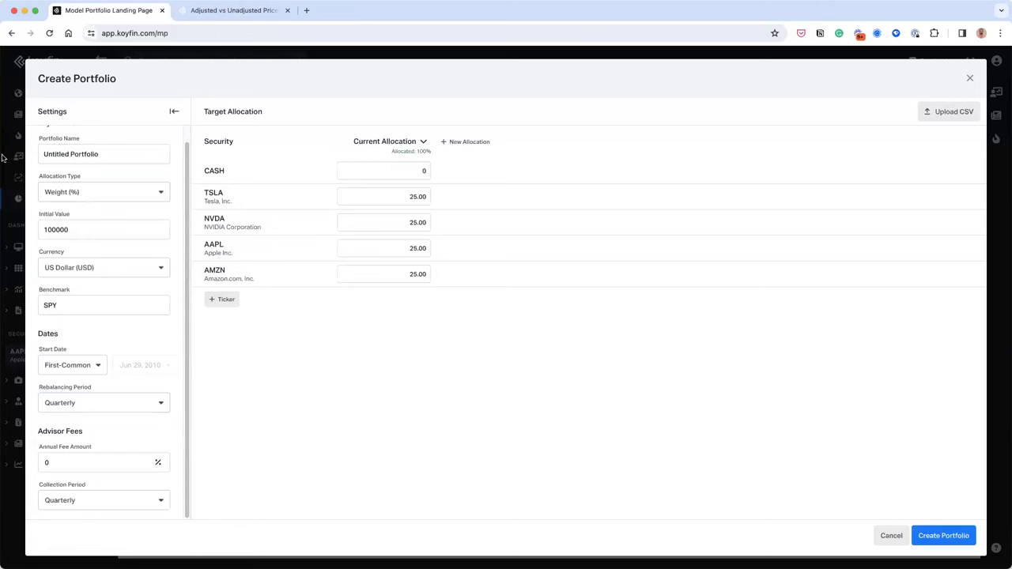
Name the new portfolio TNAA and create it.
click(41, 155)
text(TNAA)
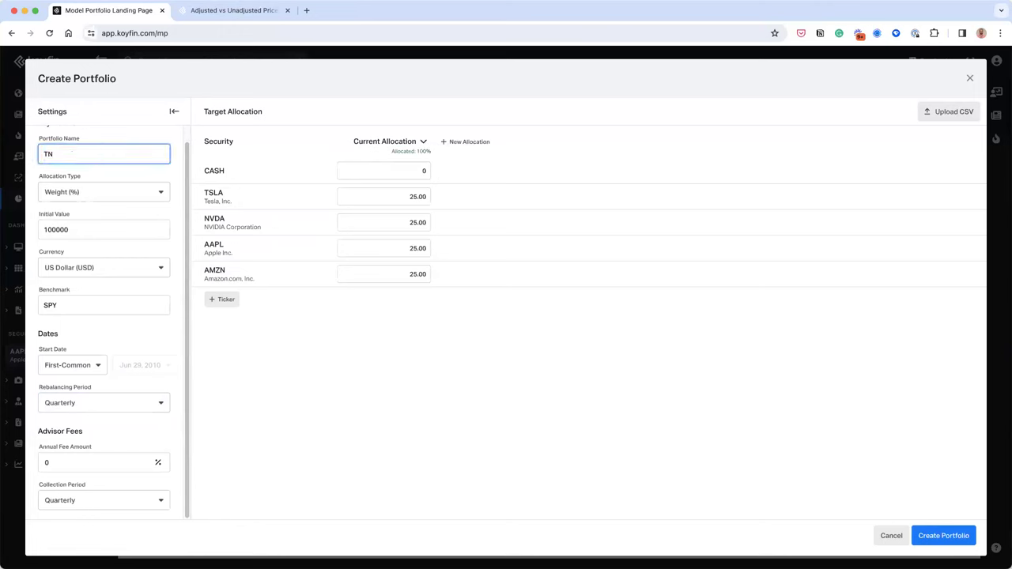
click(946, 538)
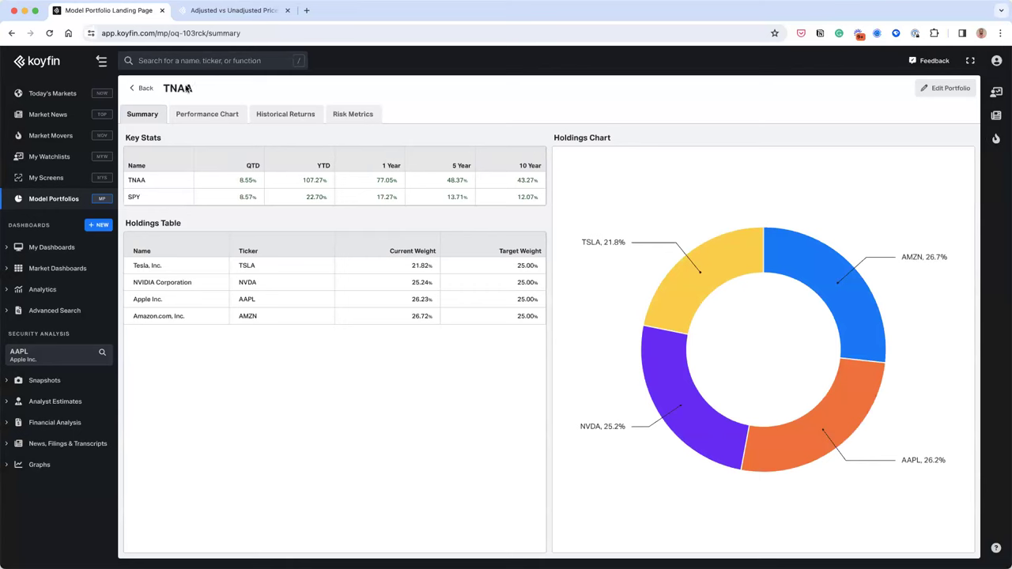
Open the TNAA portfolio's performance chart and copy the portfolio's ID from the page address.
click(220, 119)
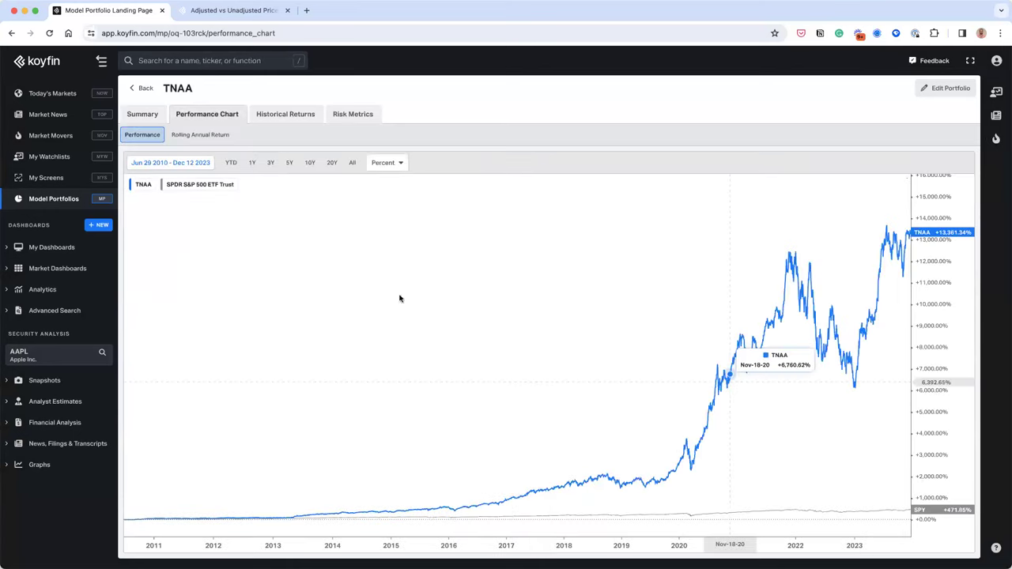
click(25, 471)
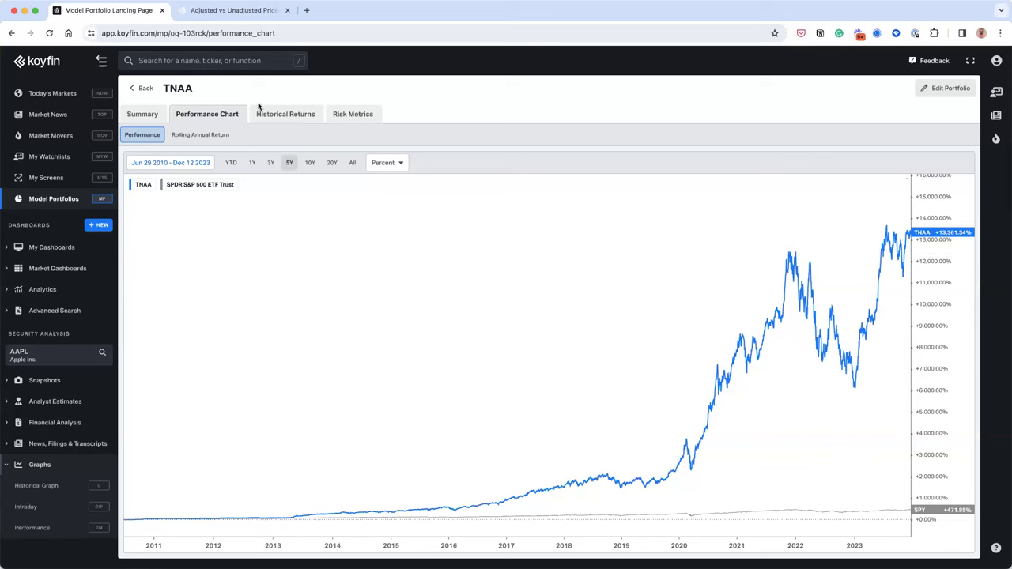
click(176, 33)
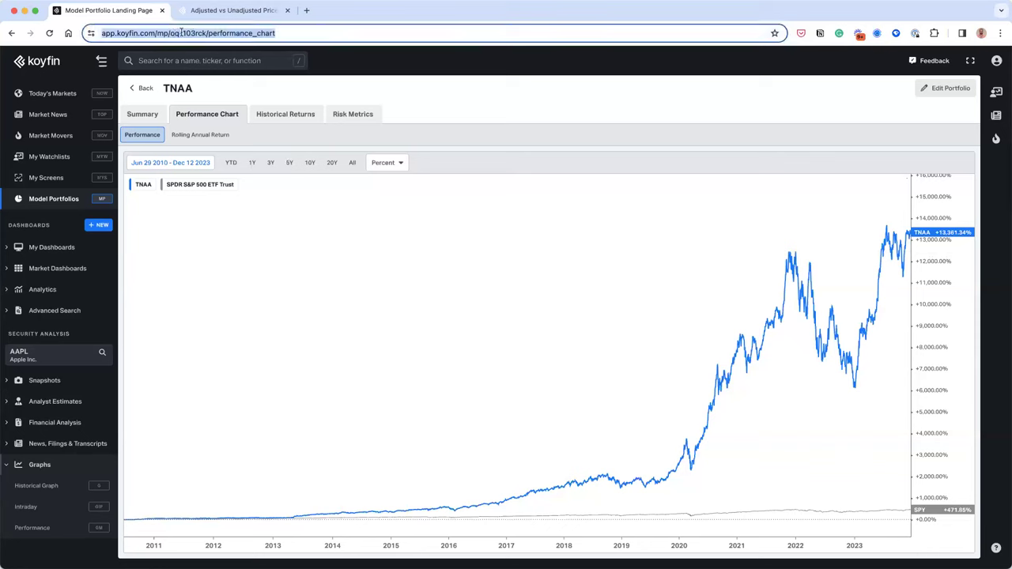
click(195, 34)
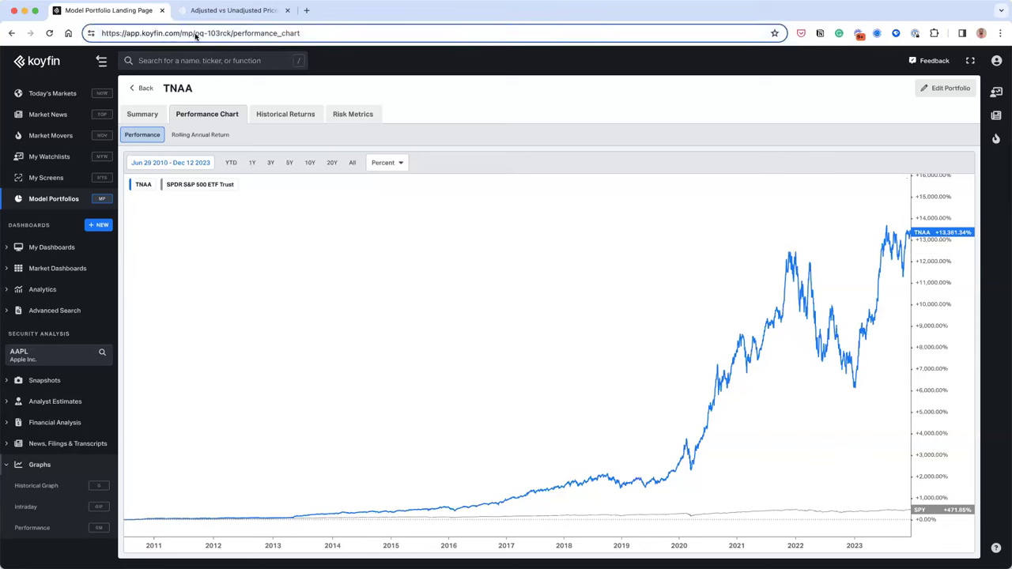
shift+click(229, 33)
key(super+c)
Load the Unsaved Template in AAPL's historical graph and reduce it to AAPL with only the Total Revenues (LTM) QoQ % series.
click(54, 488)
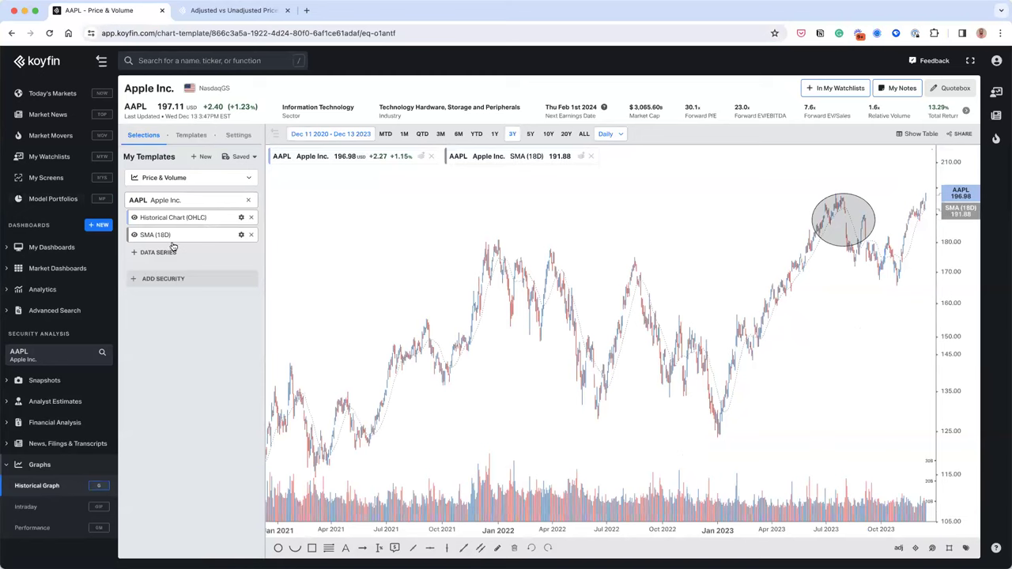
click(166, 178)
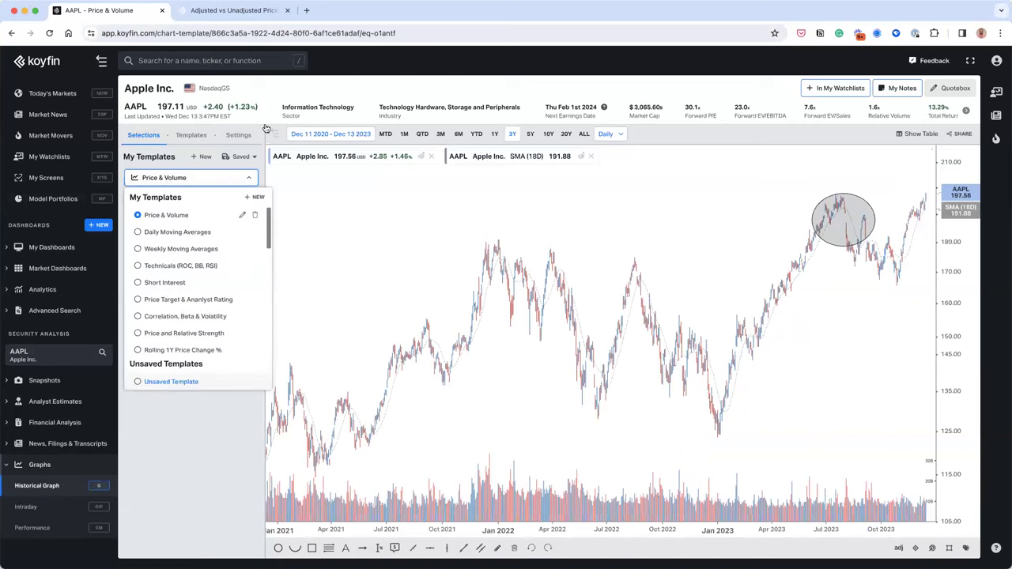
click(171, 381)
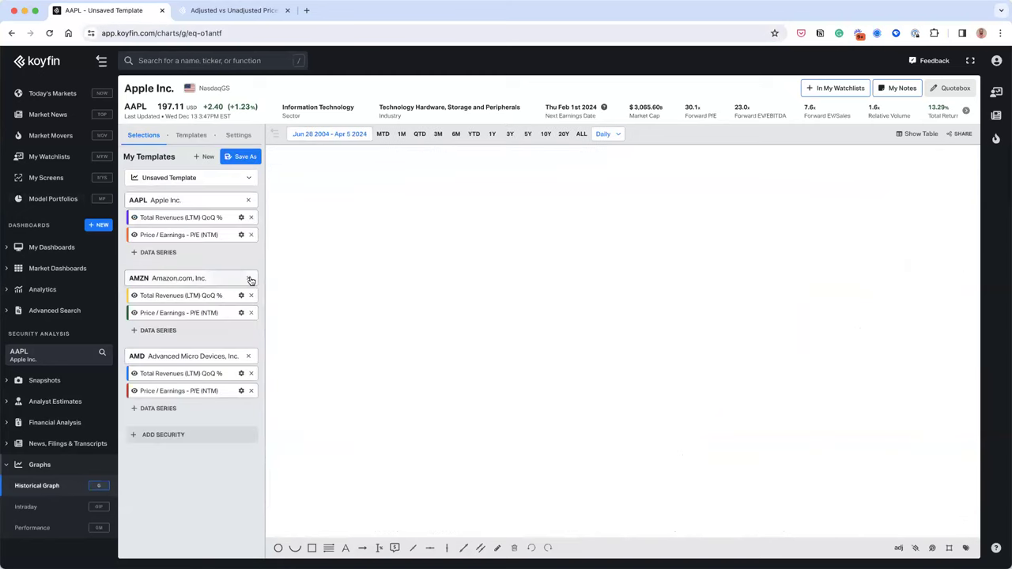
click(251, 234)
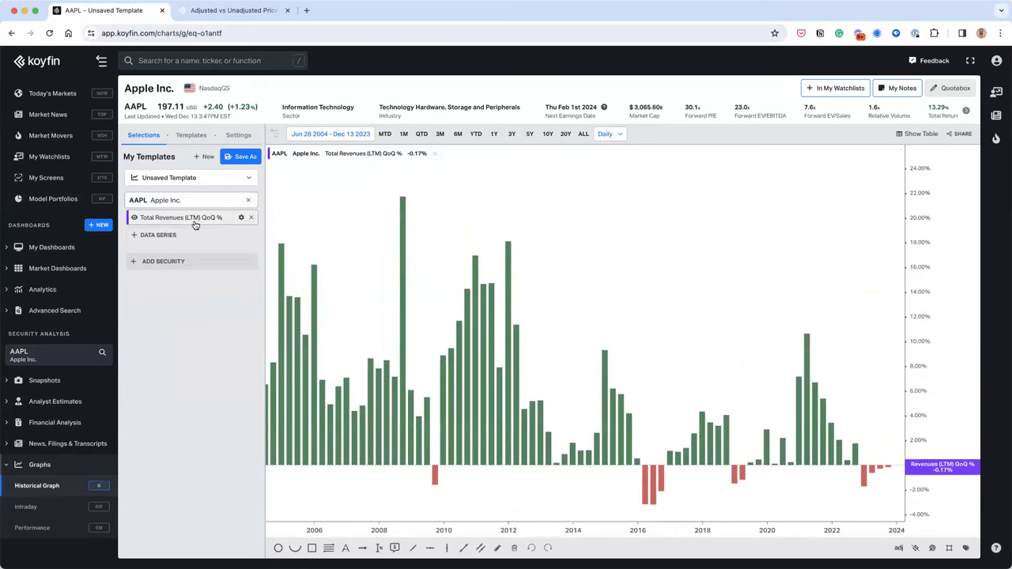
Replace AAPL's Total Revenues (LTM) QoQ % series with Historical Chart (Hollow Candles).
click(194, 223)
text(h)
click(623, 390)
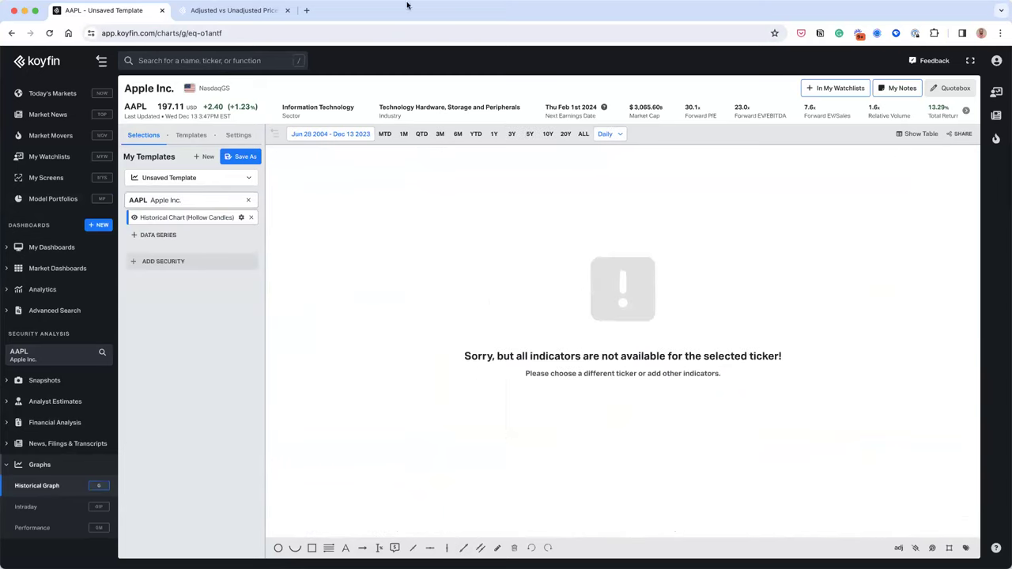
Replace AAPL's ID in the chart's page address with the copied TNAA portfolio ID and load the graph.
click(193, 33)
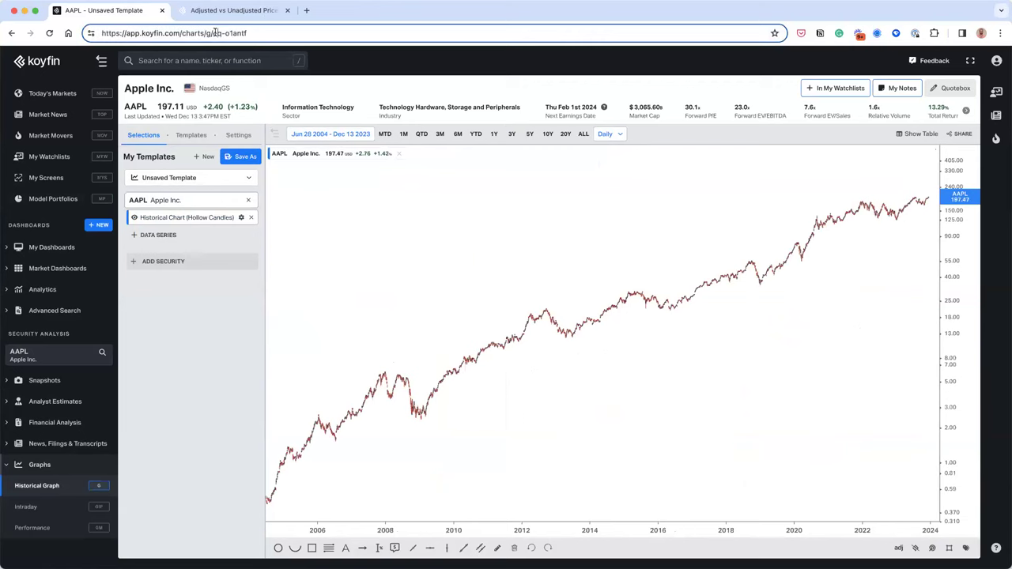
double_click(215, 33)
key(shift+End)
key(BackSpace)
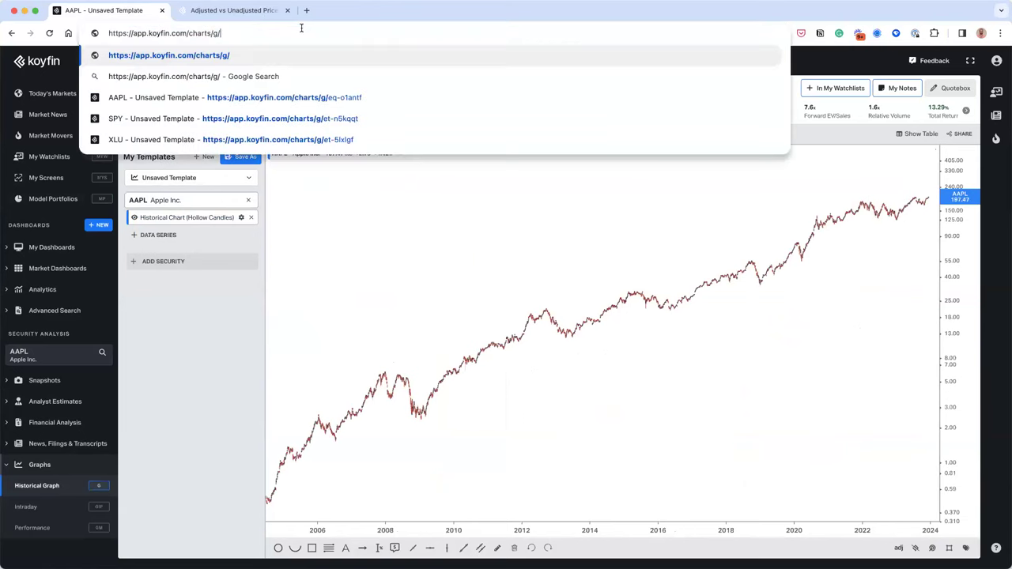
key(super+v)
key(Return)
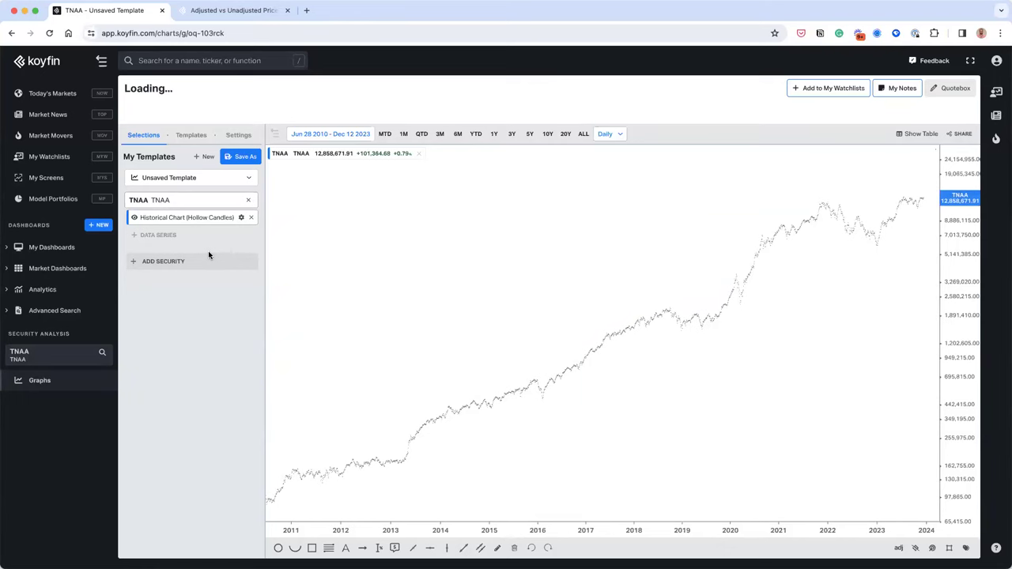
Go to My Watchlists and open the shared portfolio watchlist that holds purchase dates, costs and quantities.
click(46, 156)
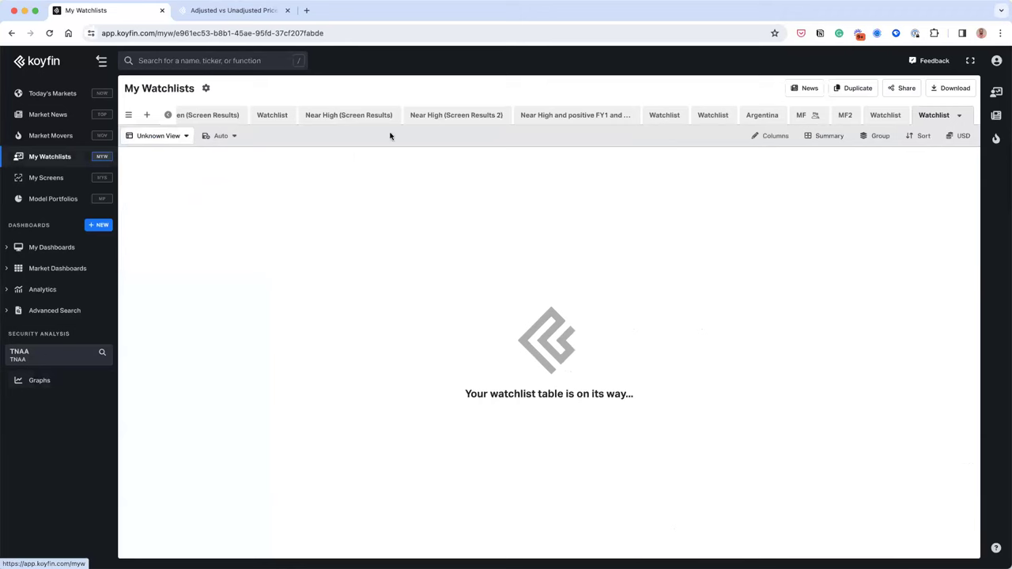
click(128, 114)
click(159, 153)
click(289, 119)
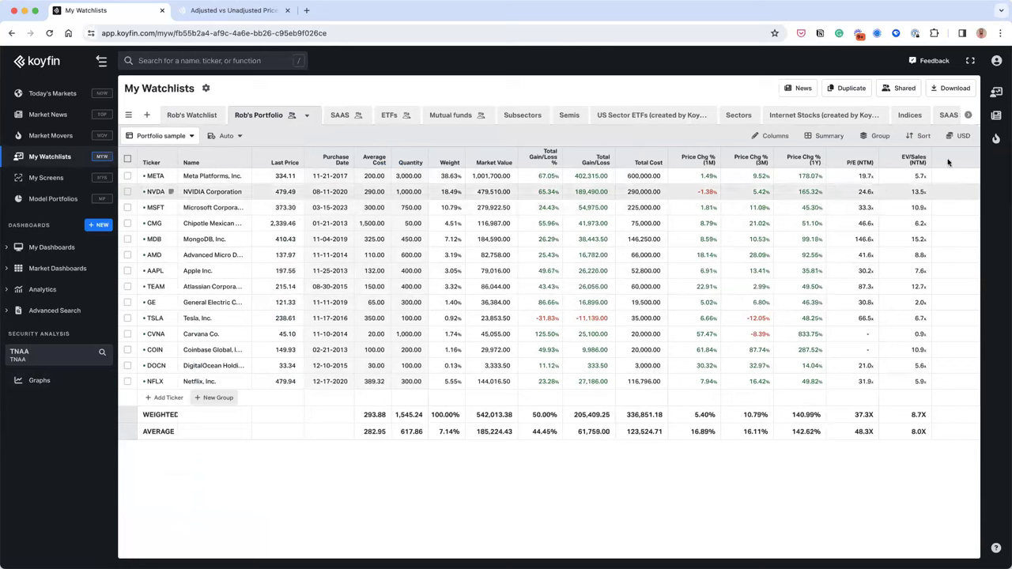
Search the available columns for "total re" and add the 1D Total Return % column to the watchlist.
click(751, 140)
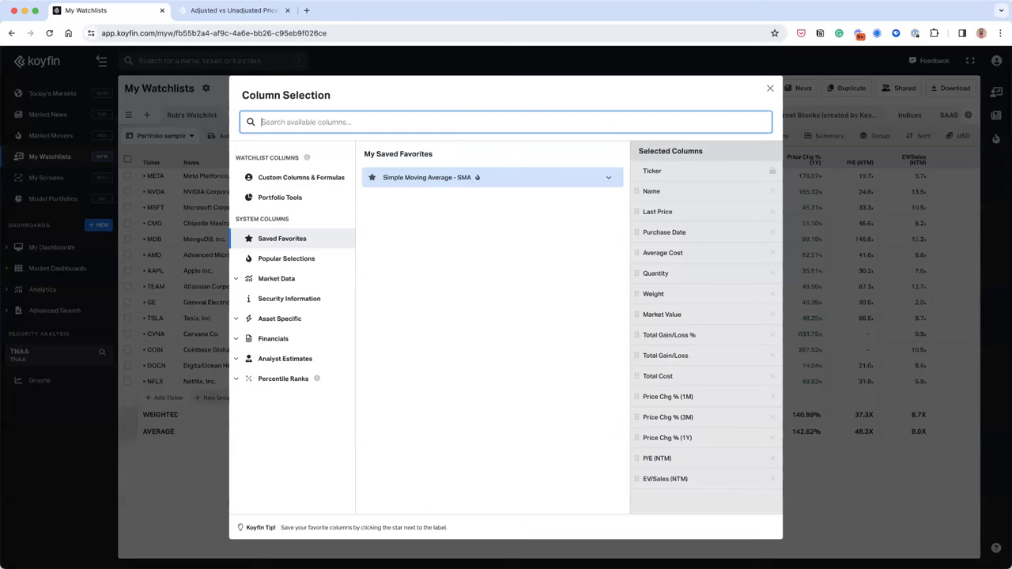
text(total re)
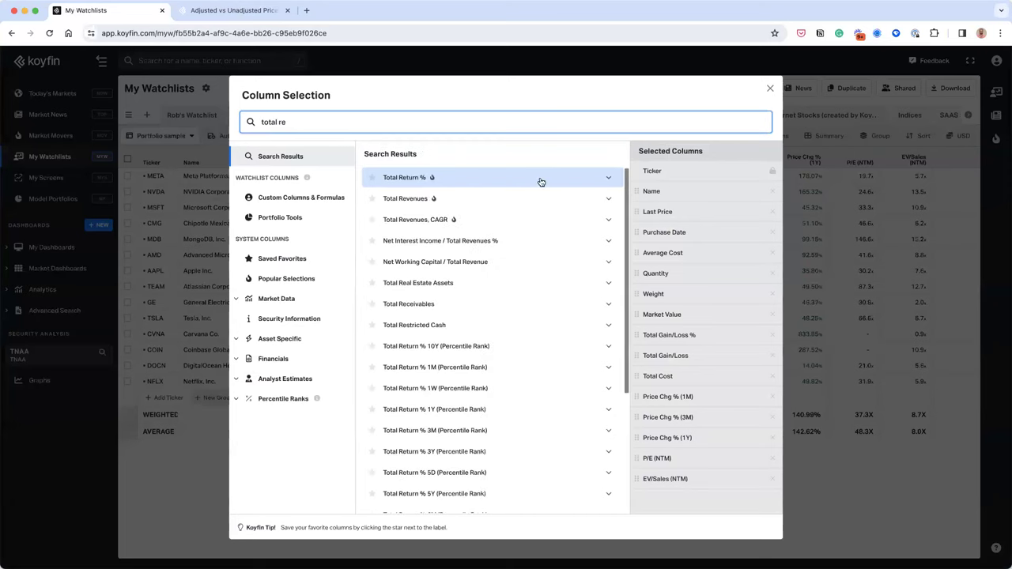
click(416, 179)
click(491, 175)
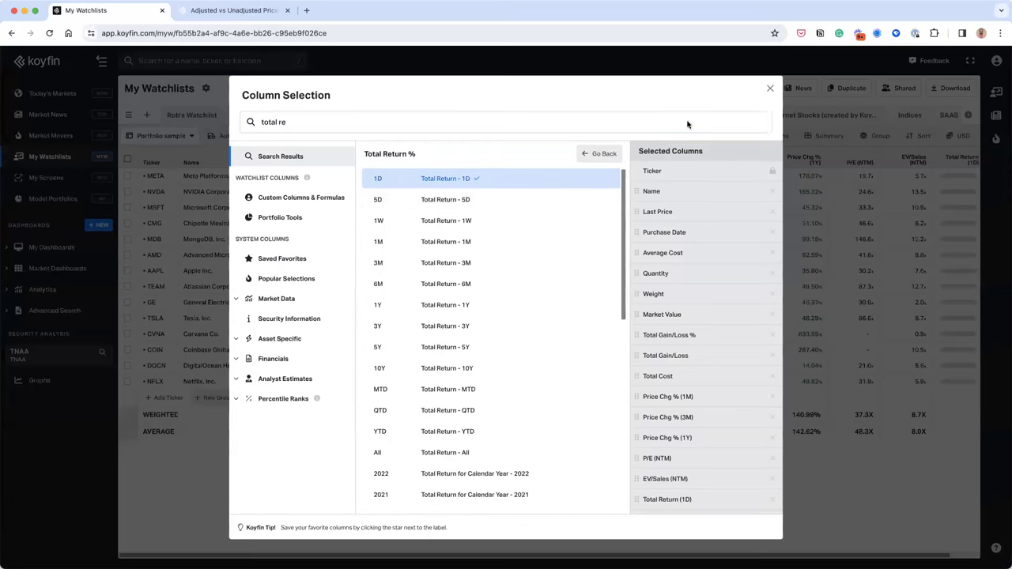
click(790, 189)
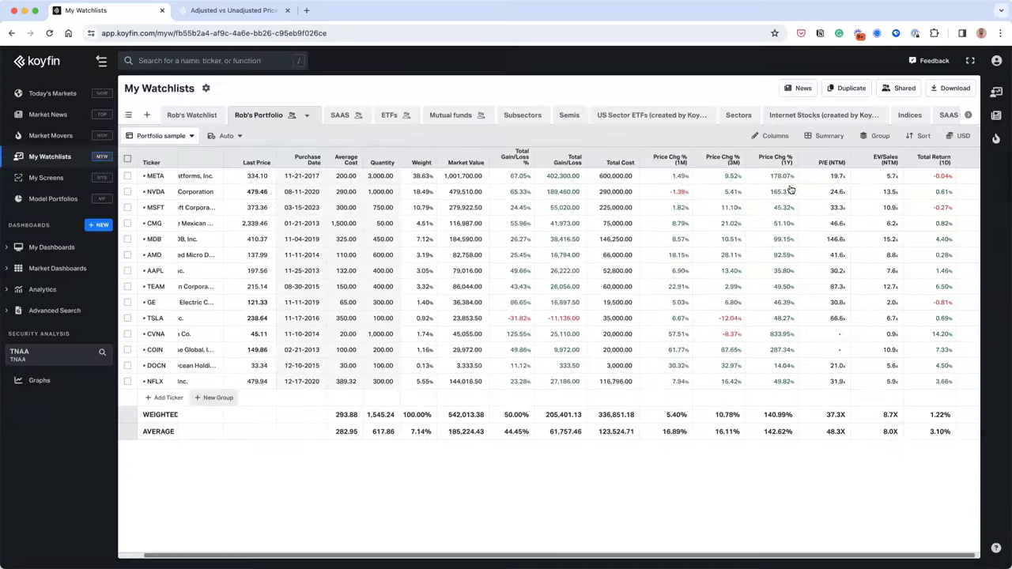
Move the Total Return (1D) column between Total Cost and Price Chg % (1M), and check the watchlist's summary options.
click(922, 159)
drag(622, 171, 659, 168)
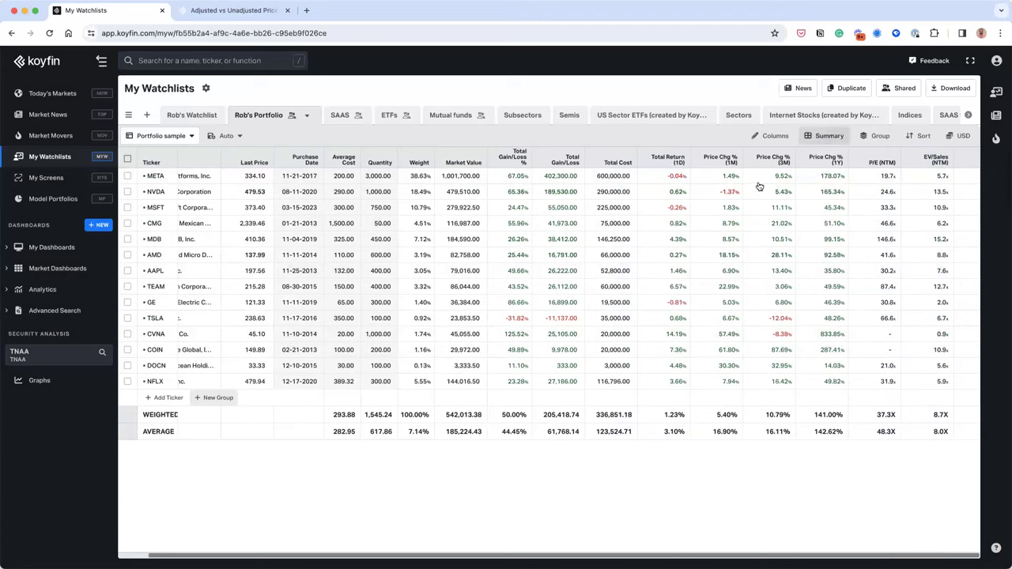
click(826, 136)
click(671, 138)
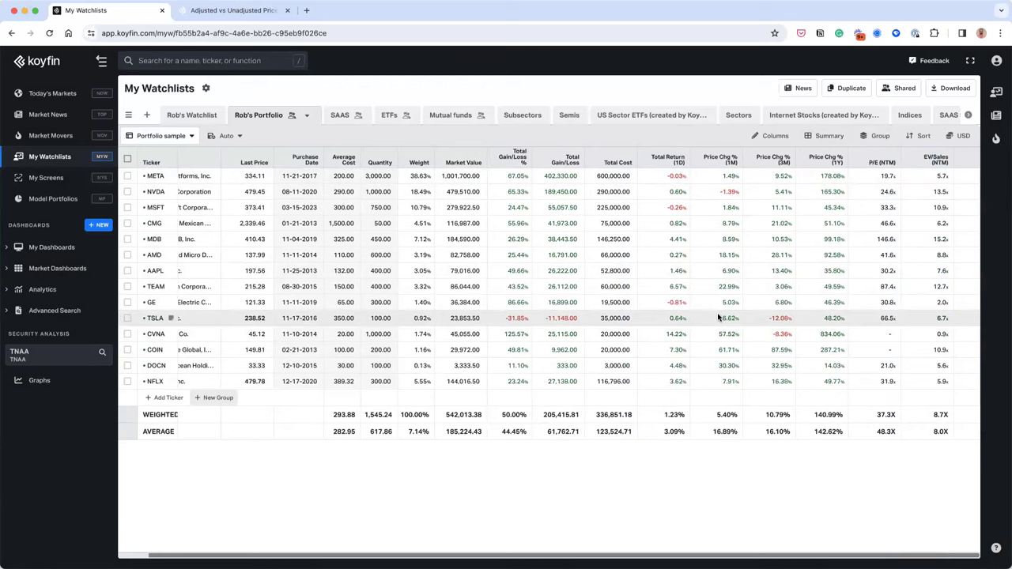
Open the TNAA model portfolio and display its performance chart.
click(40, 201)
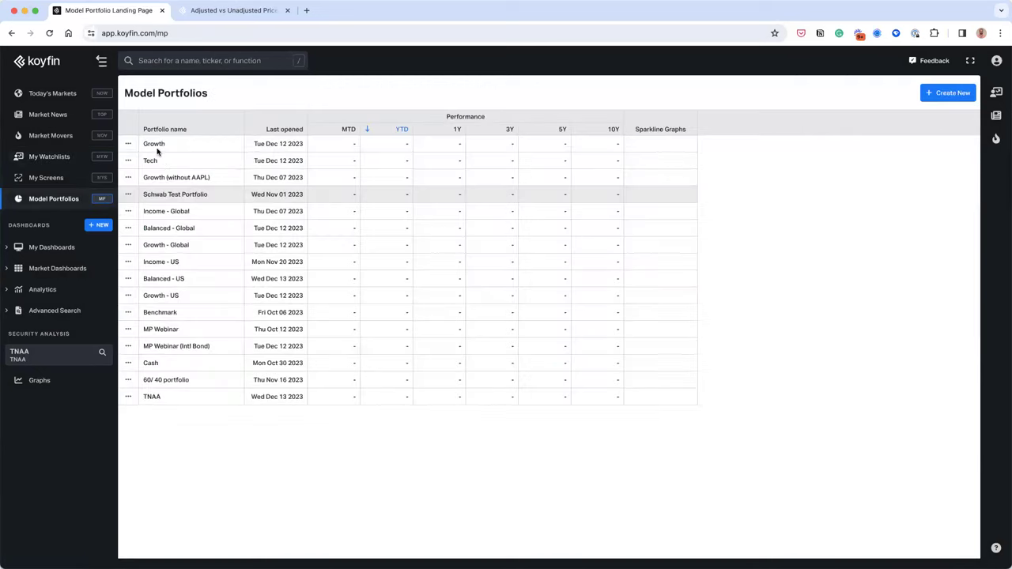
click(497, 154)
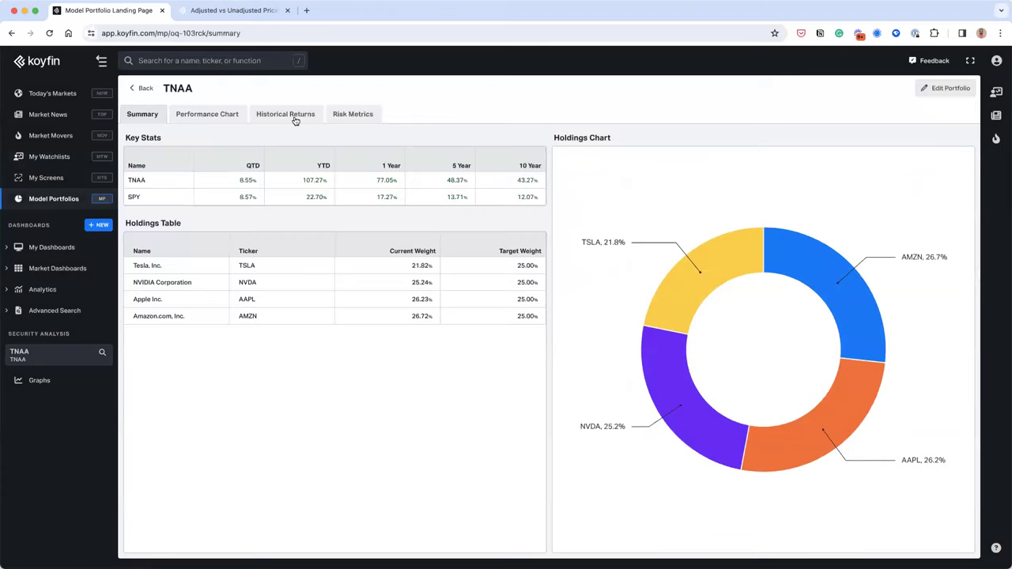
click(221, 118)
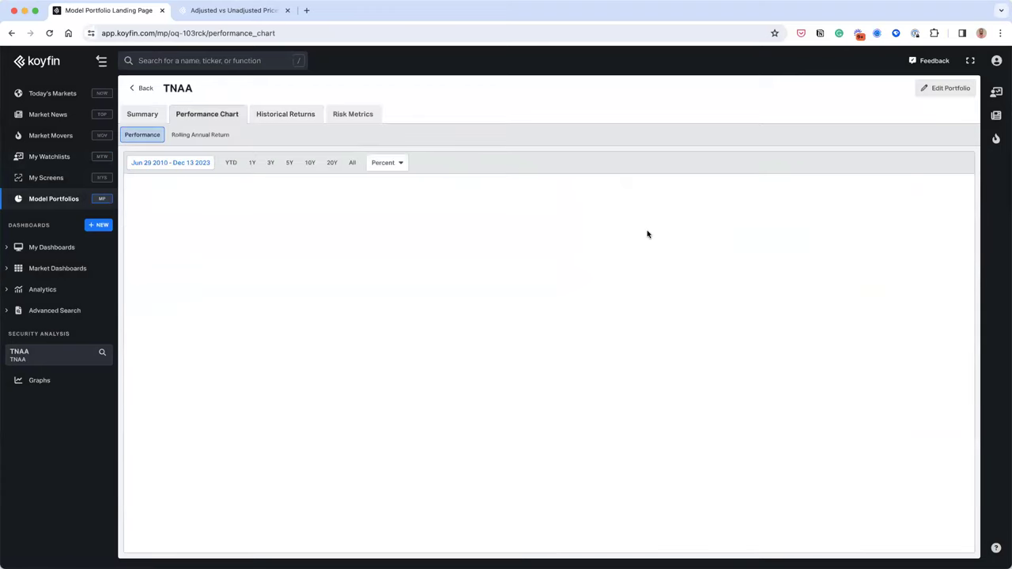